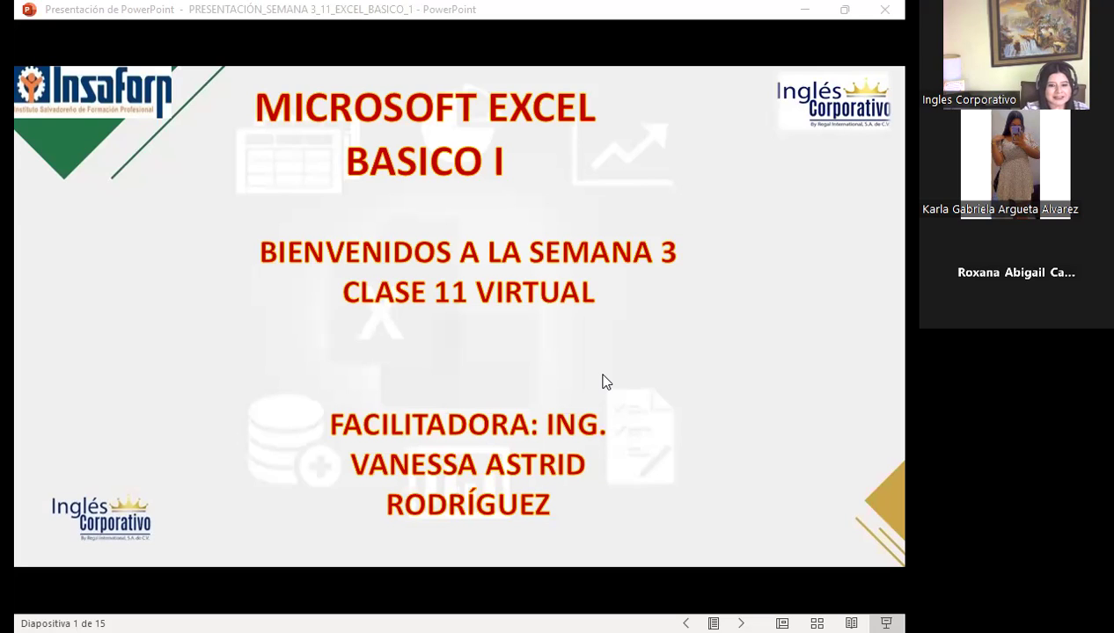
Switch from the presentation to the Firefox course page, then expand and collapse SECCIÓN 4
left_click(413, 572)
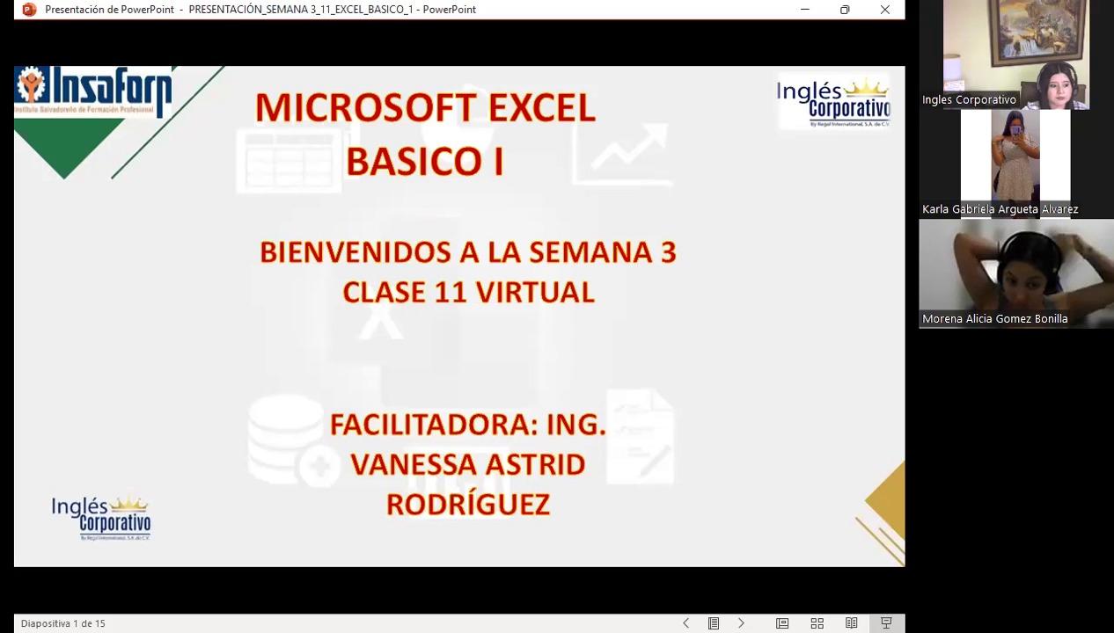
key("alt+Tab")
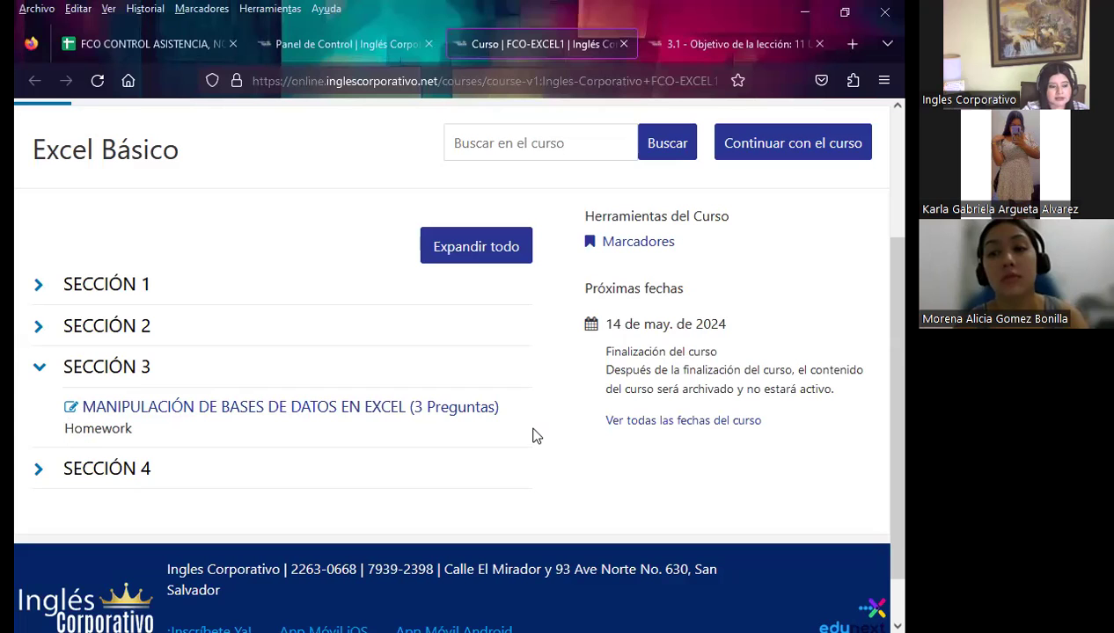
left_click(37, 473)
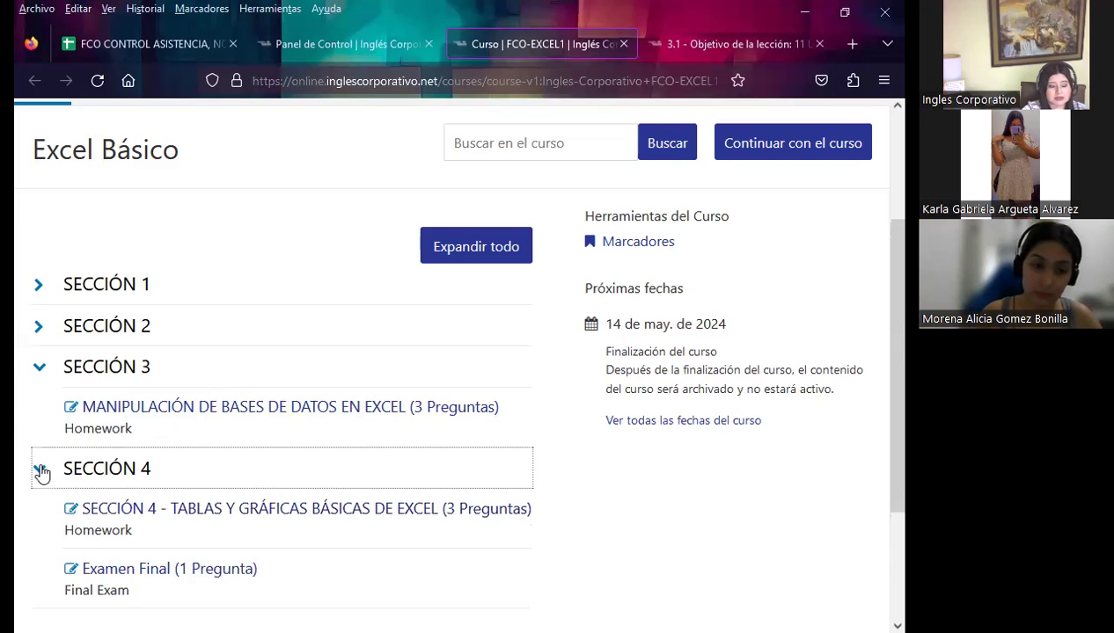
left_click(38, 468)
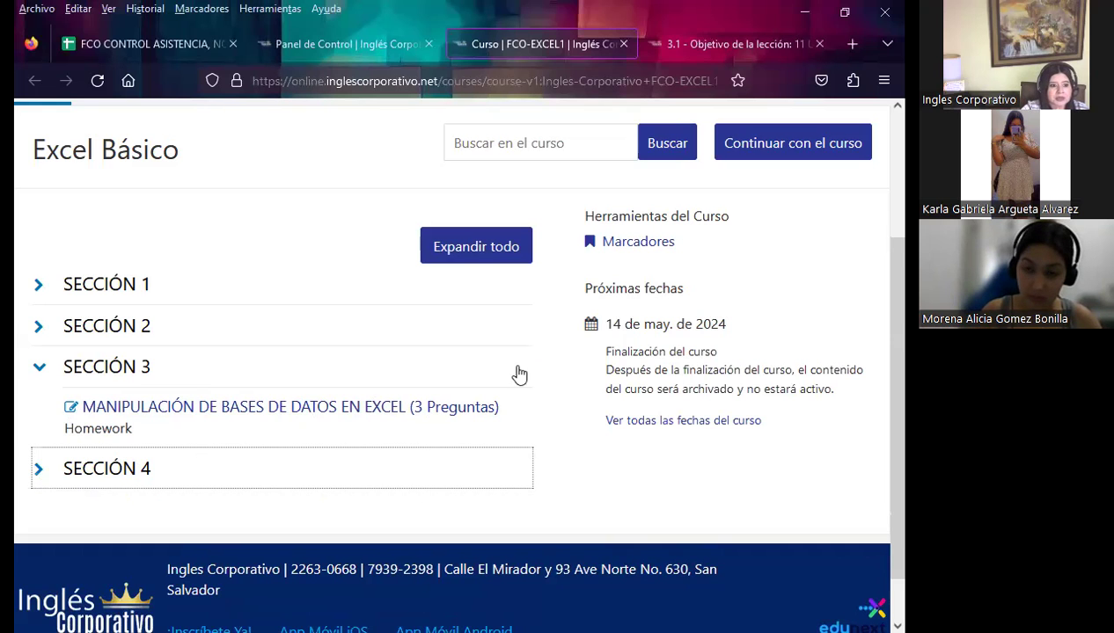
Open the '3.1 - Objetivo de la lección' page and scroll down through it
left_click(701, 44)
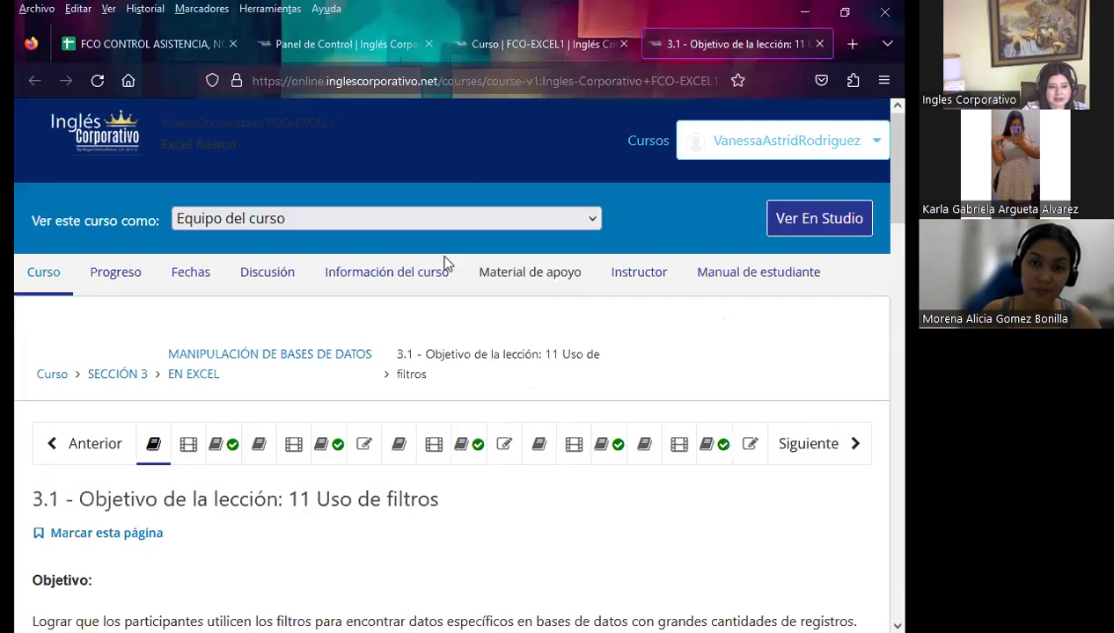
scroll(303, 466, "down", 3)
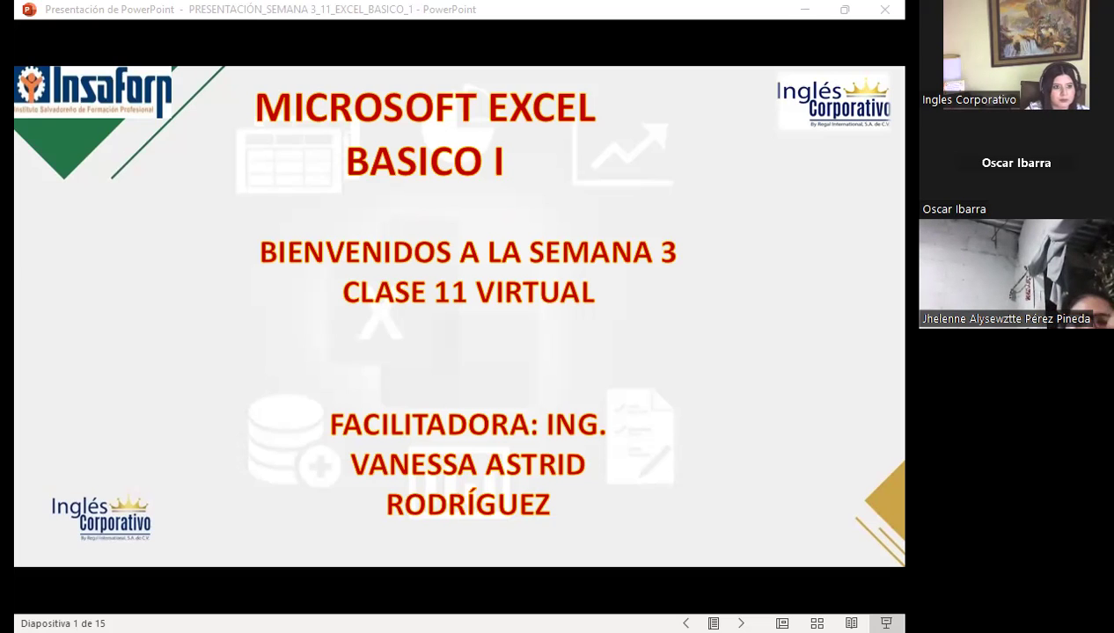
Focus the slide show window and advance to slide 2, SESIÓN: 11
left_click(350, 447)
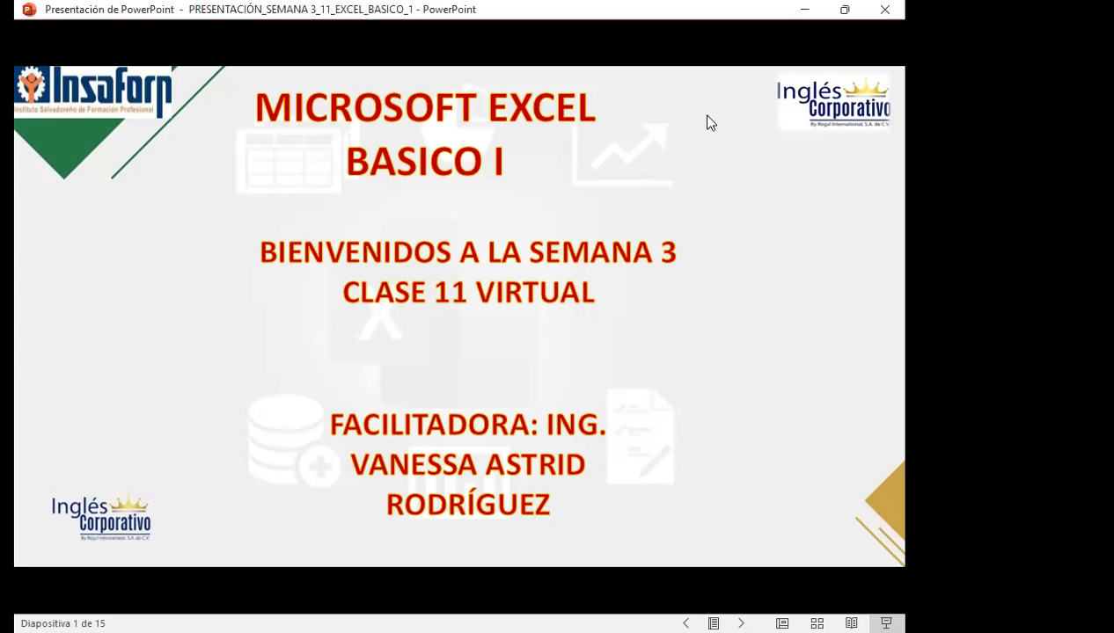
left_click(788, 596)
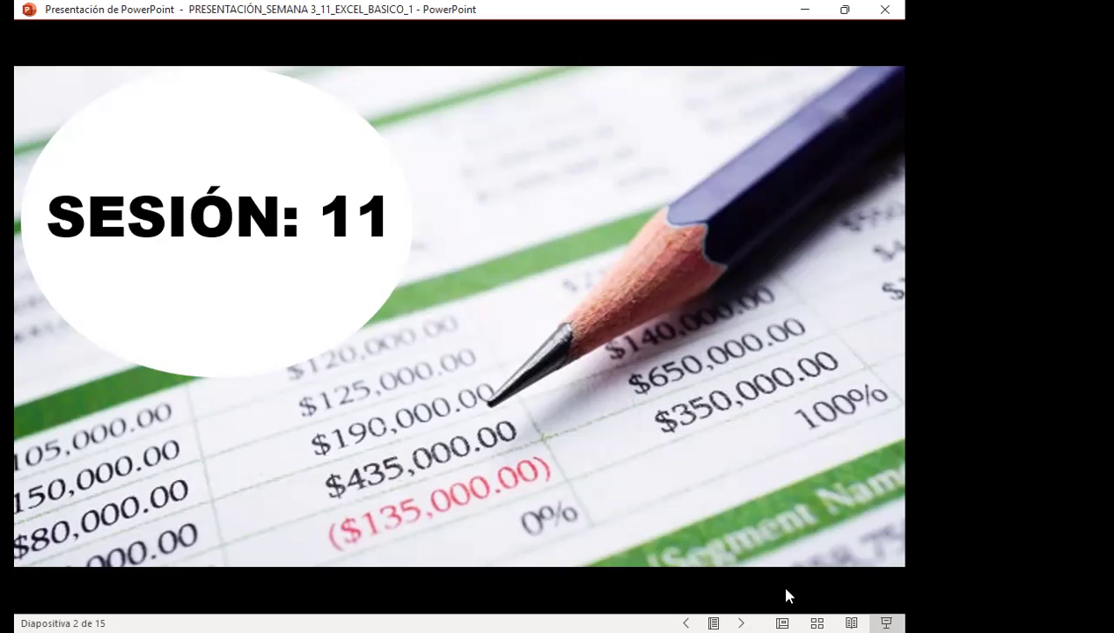
Advance the slideshow from SESIÓN: 11 toward slide 3, AGENDA
key("Right")
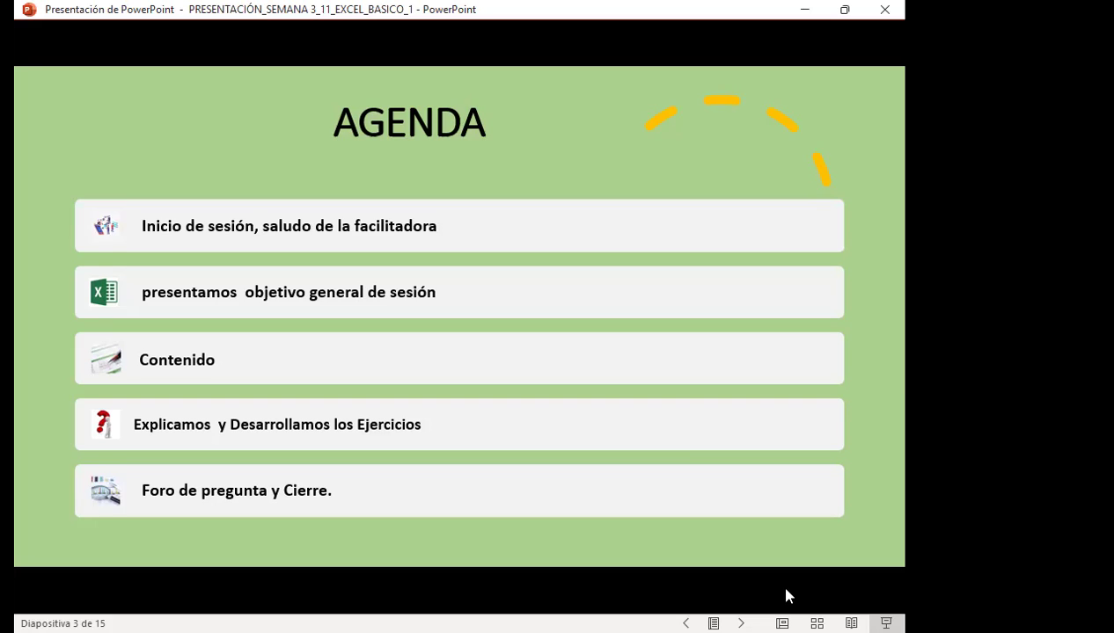
Advance to slide 4, OBJETIVO GENERAL DE LA SESIÓN
key("Right")
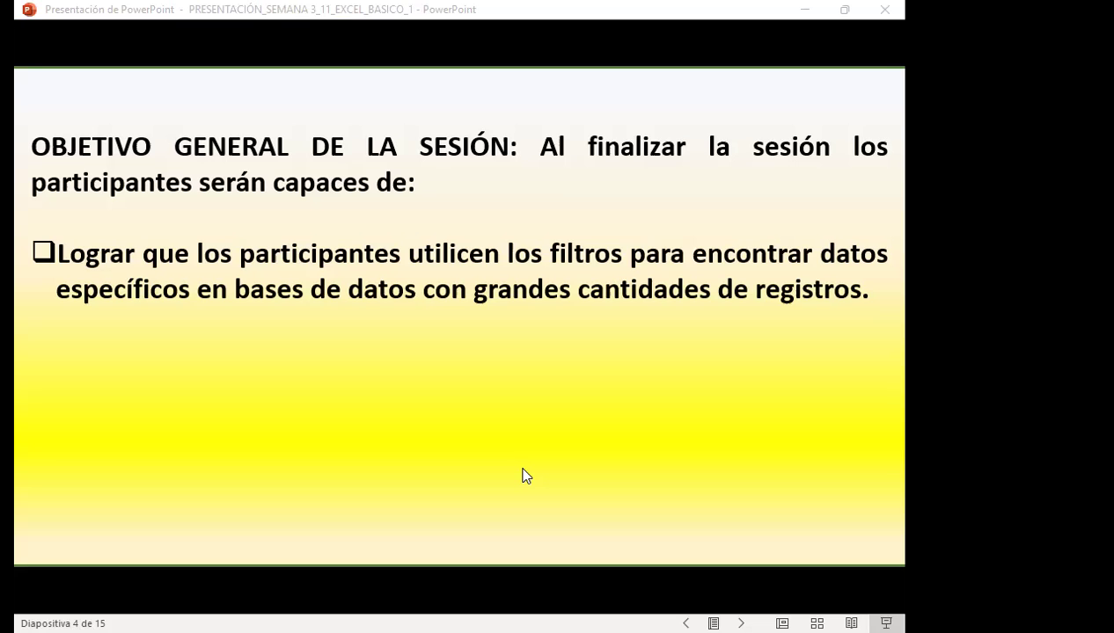
Advance the slideshow from the objective slide toward slide 5, USO DE FILTROS
left_click(525, 475)
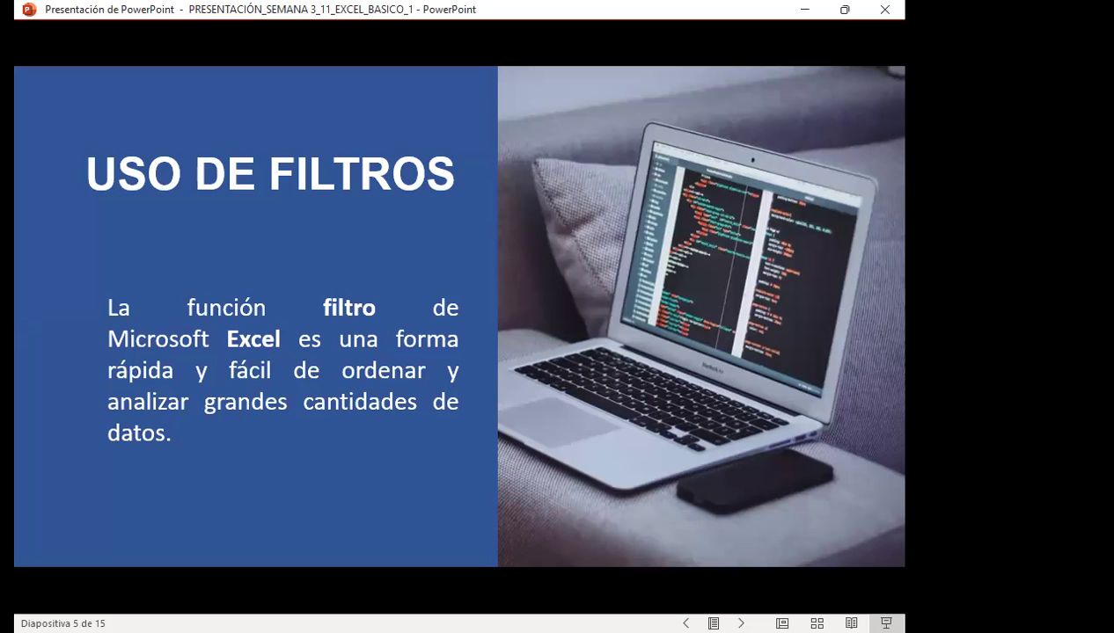
Advance to slide 6, Auto Filtros
key("Right")
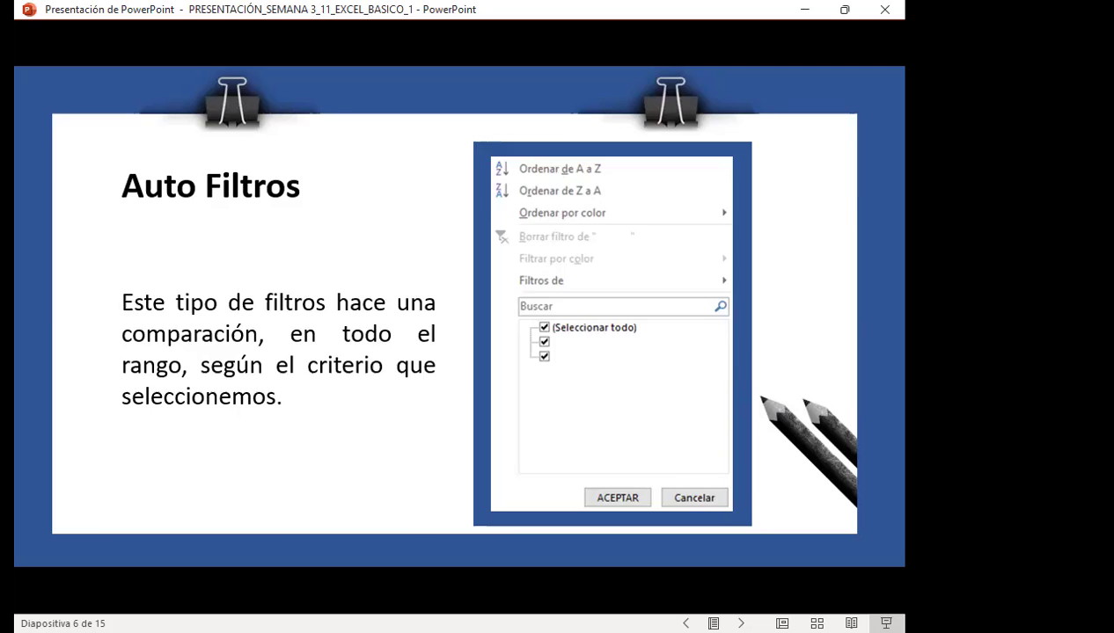
Advance the slideshow from Auto Filtros toward slide 7, USO DE FILTROS
key("Right")
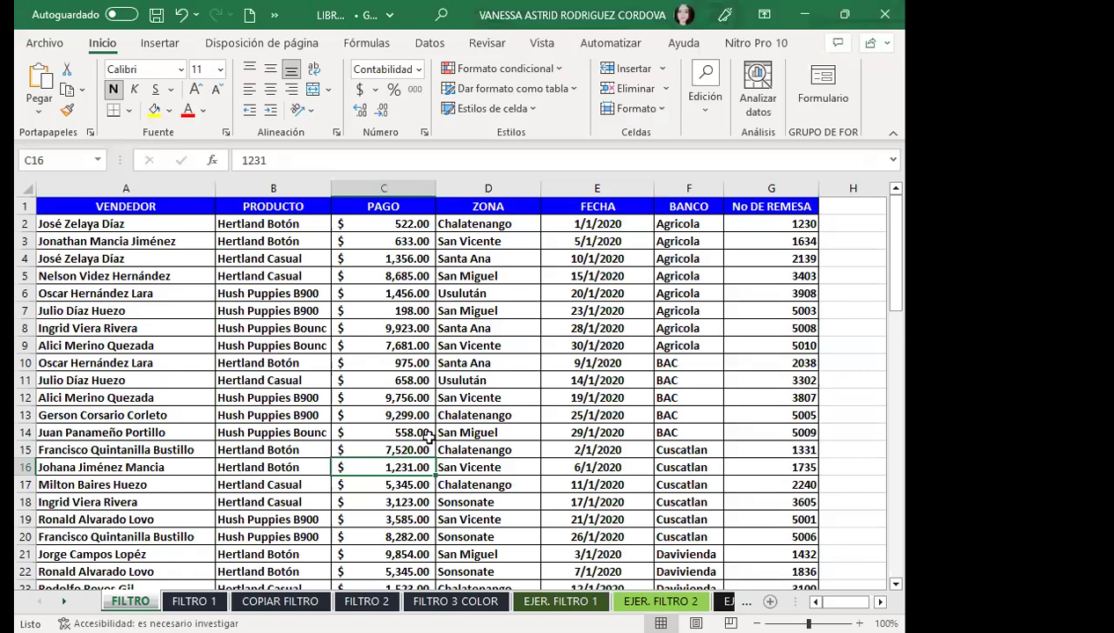
left_click(843, 400)
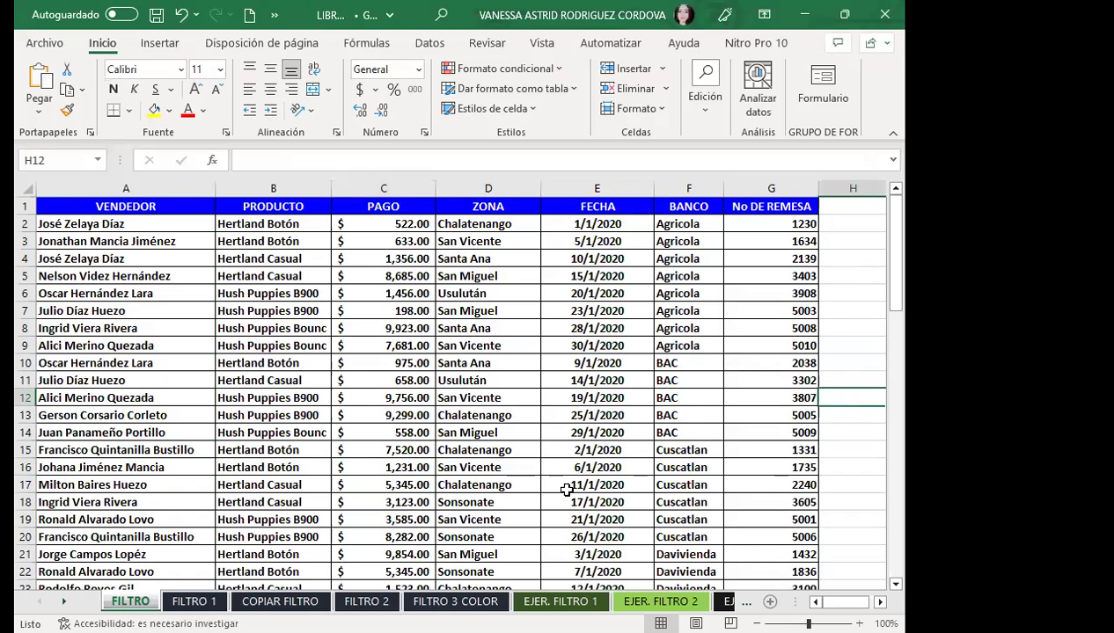
left_click(415, 306)
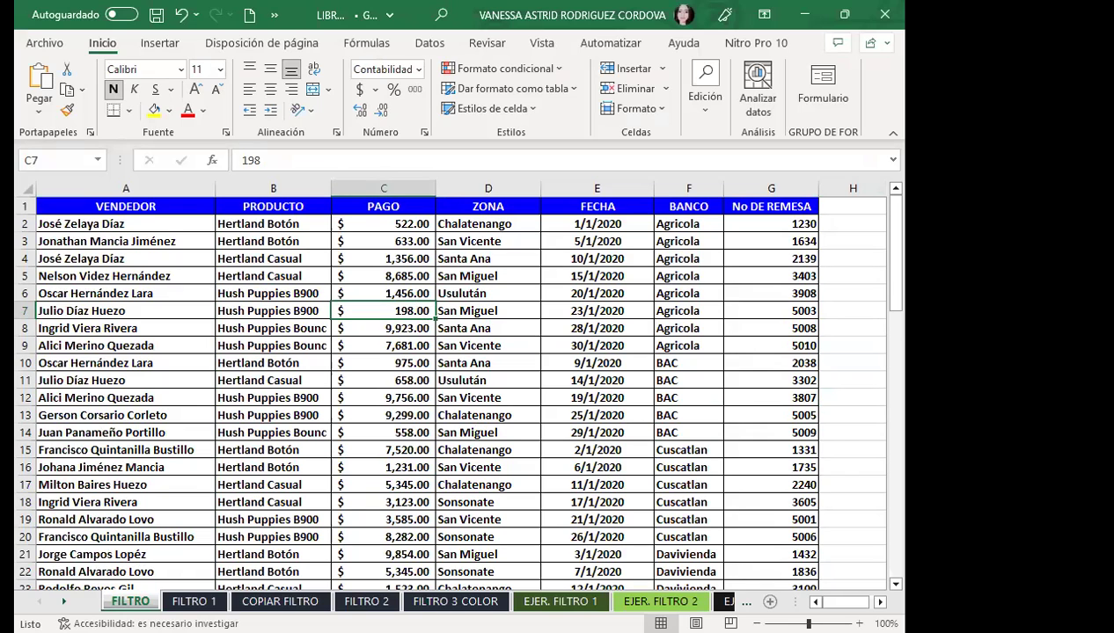
Select empty cell I6 beside the FILTRO sales table and display the Datos ribbon tab
scroll(501, 446, "right", 2)
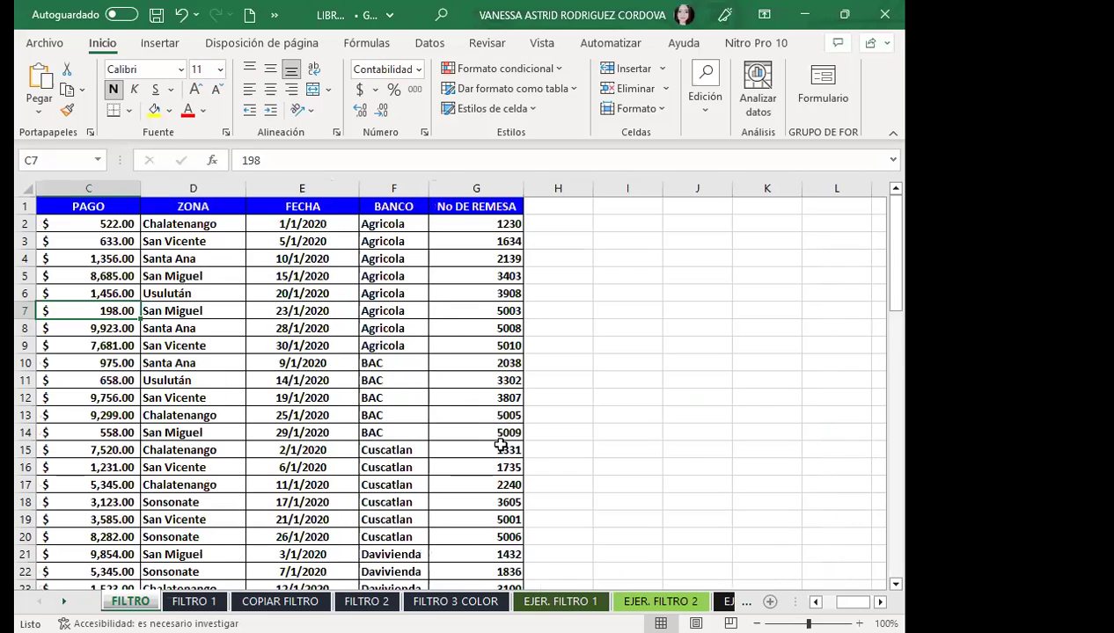
left_click(648, 295)
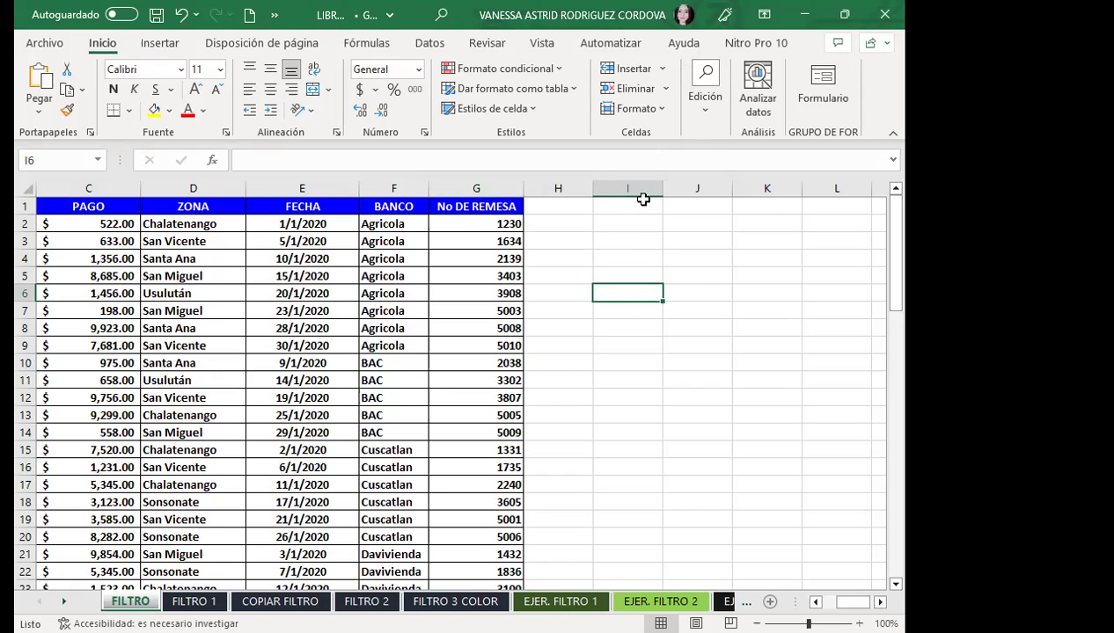
left_click(429, 42)
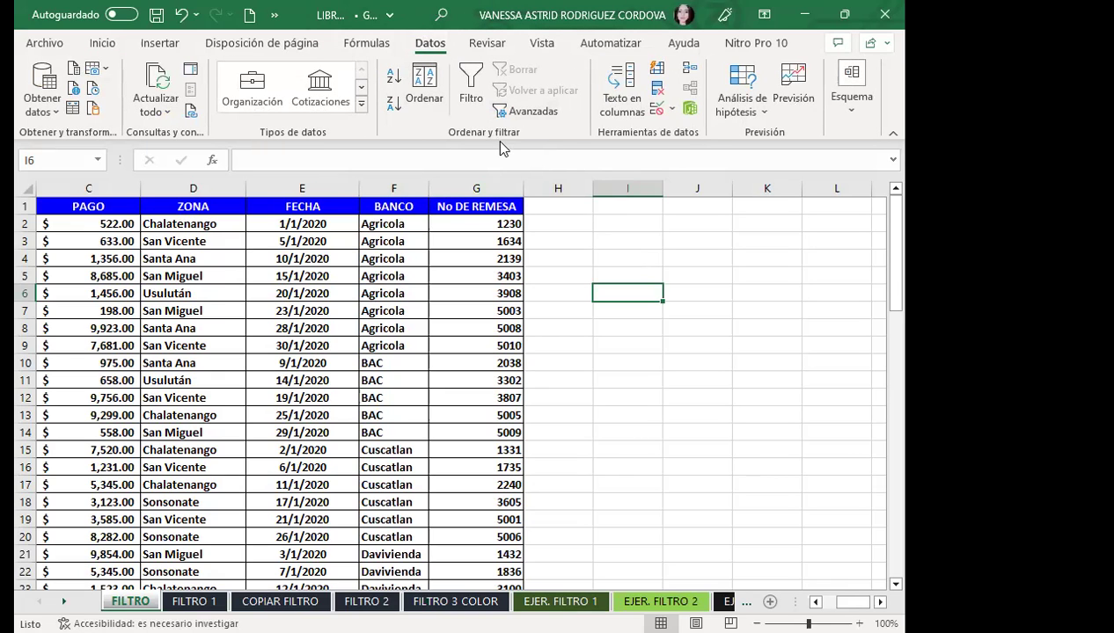
left_click(474, 79)
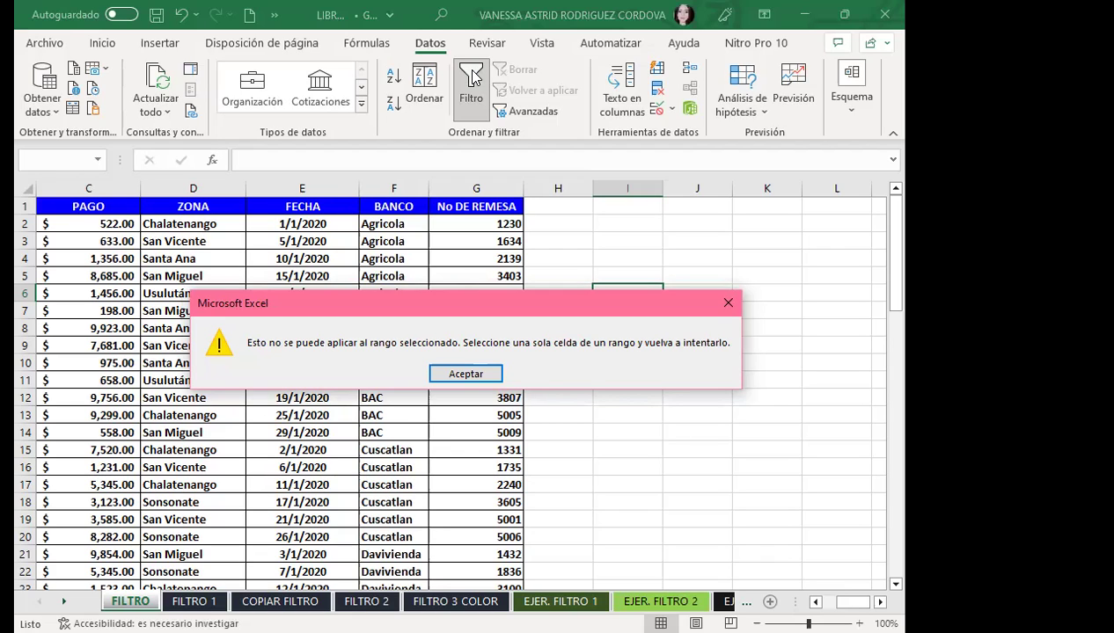
left_click(728, 305)
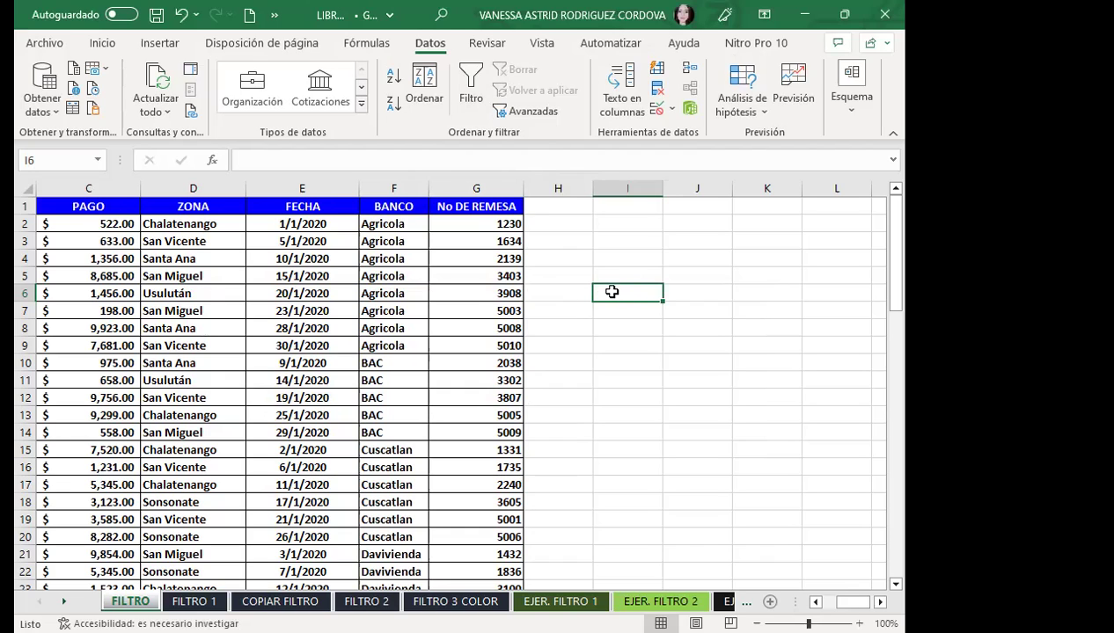
Turn on Filtro from cell H6, then scroll back left to columns A and B
left_click(542, 293)
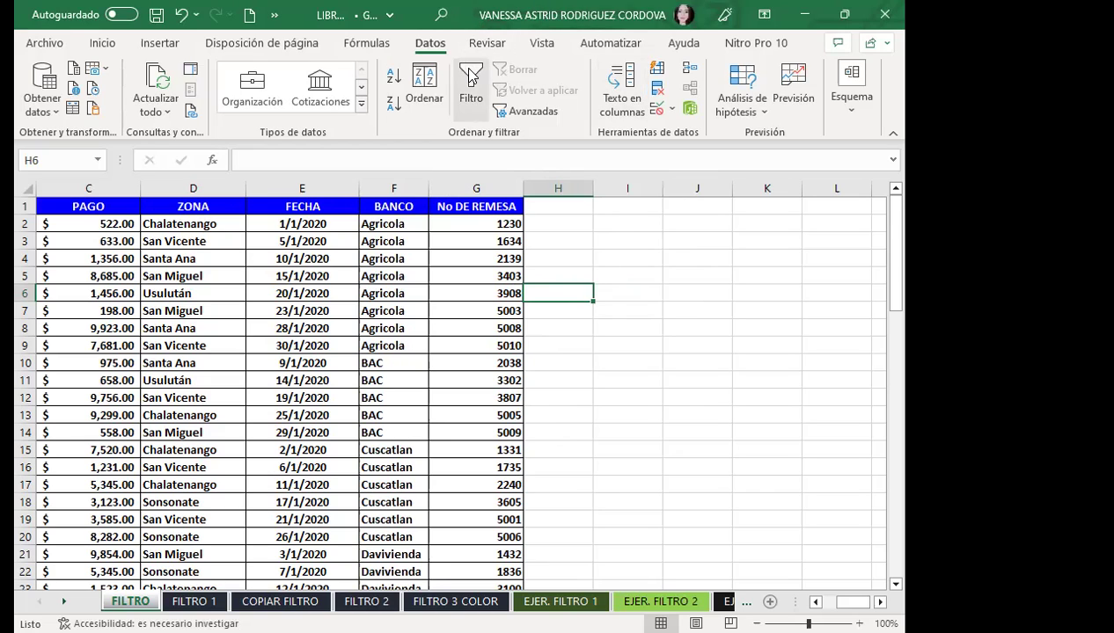
left_click(470, 78)
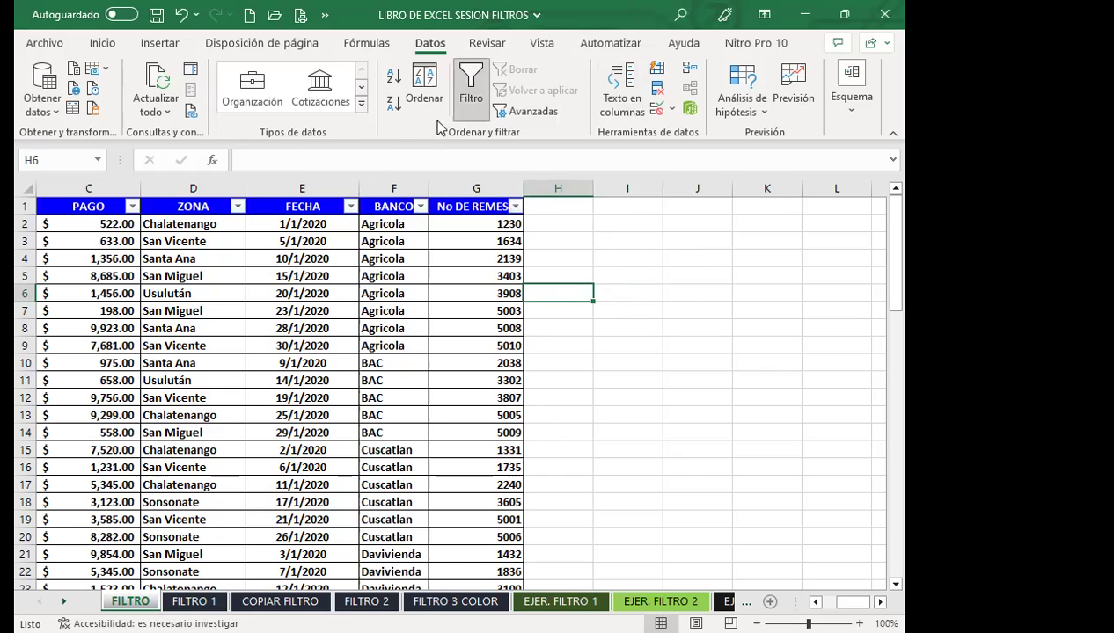
left_click(814, 602)
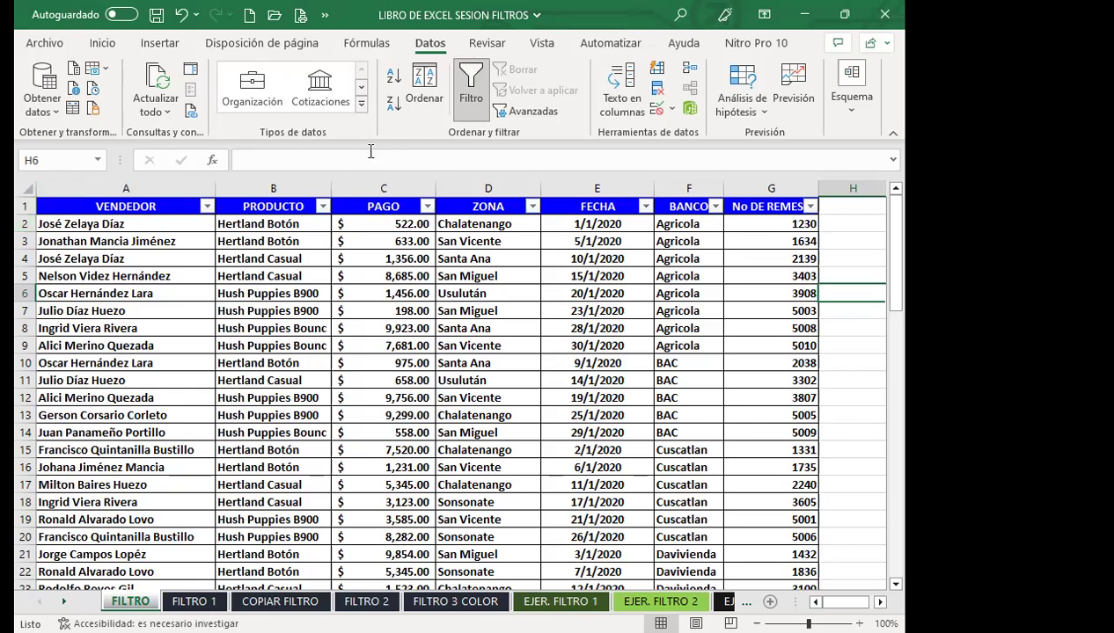
Turn off the FILTRO table's filters, select A1:G32, and toggle Filtro on and off again
left_click(474, 313)
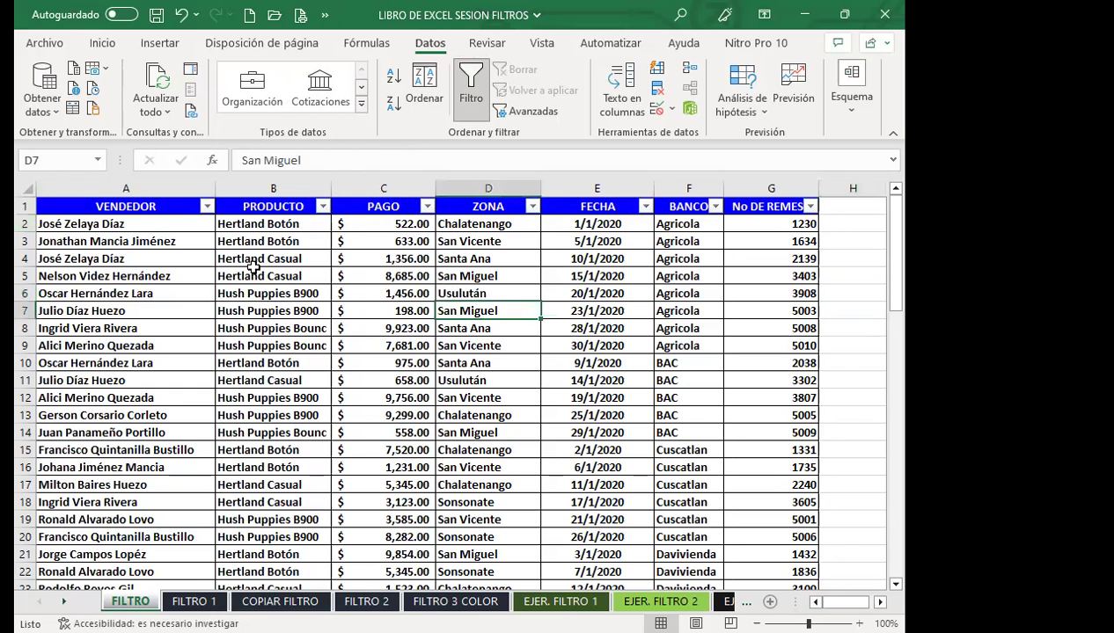
left_click(471, 88)
left_click_drag(94, 206, 667, 526)
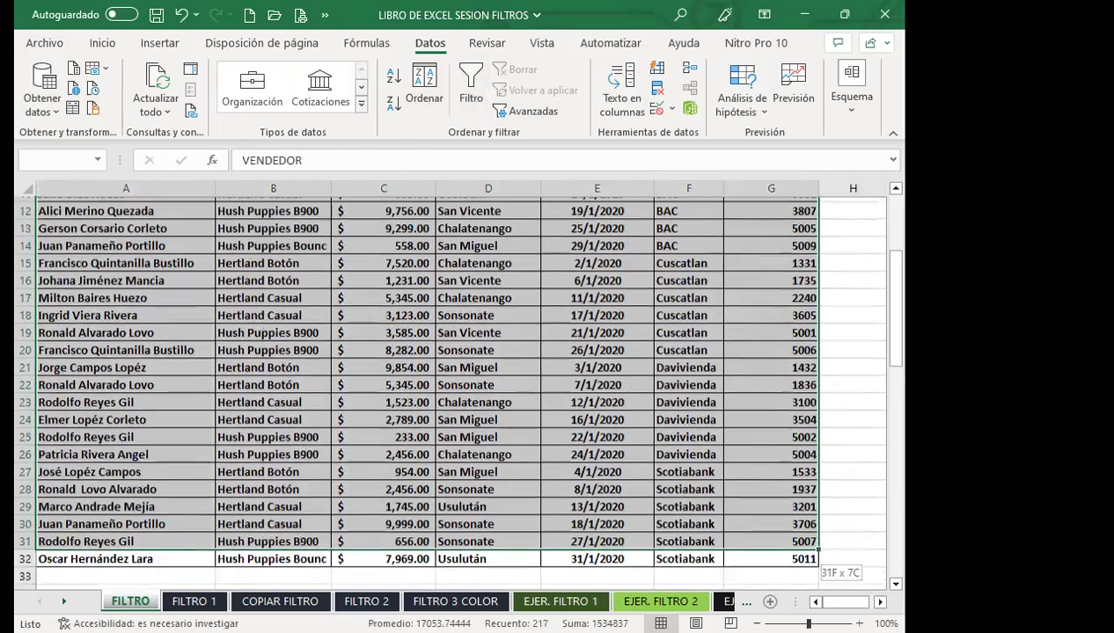
left_click_drag(723, 510, 792, 556)
scroll(437, 332, "up", 4)
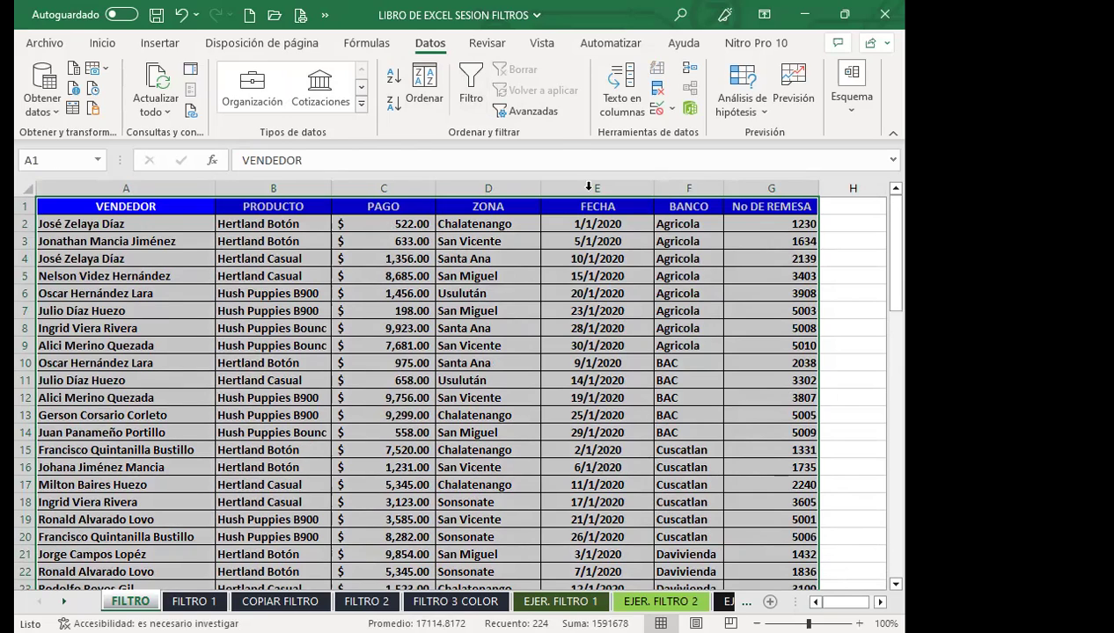
left_click(469, 84)
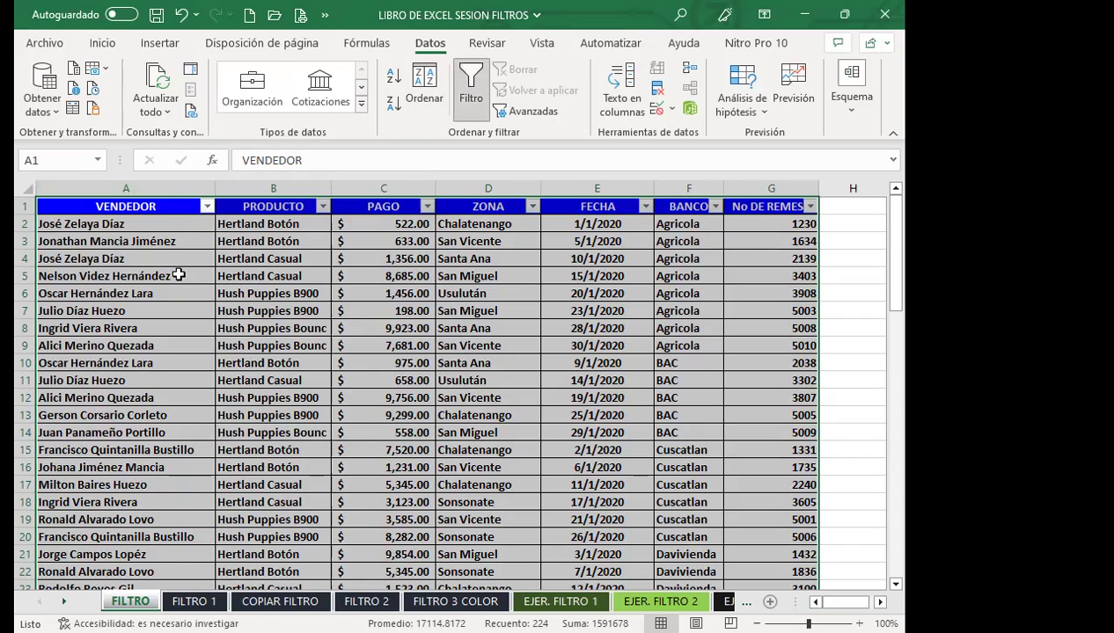
left_click(468, 81)
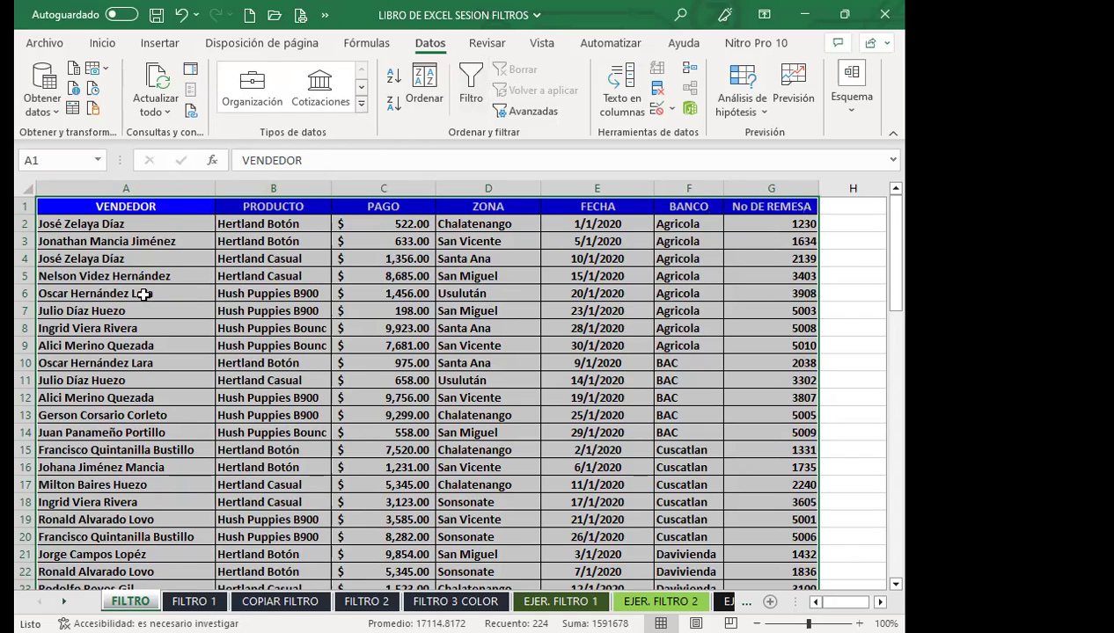
mouse_move(125, 205)
left_mouse_down()
mouse_move(318, 279)
mouse_move(774, 571)
left_mouse_up()
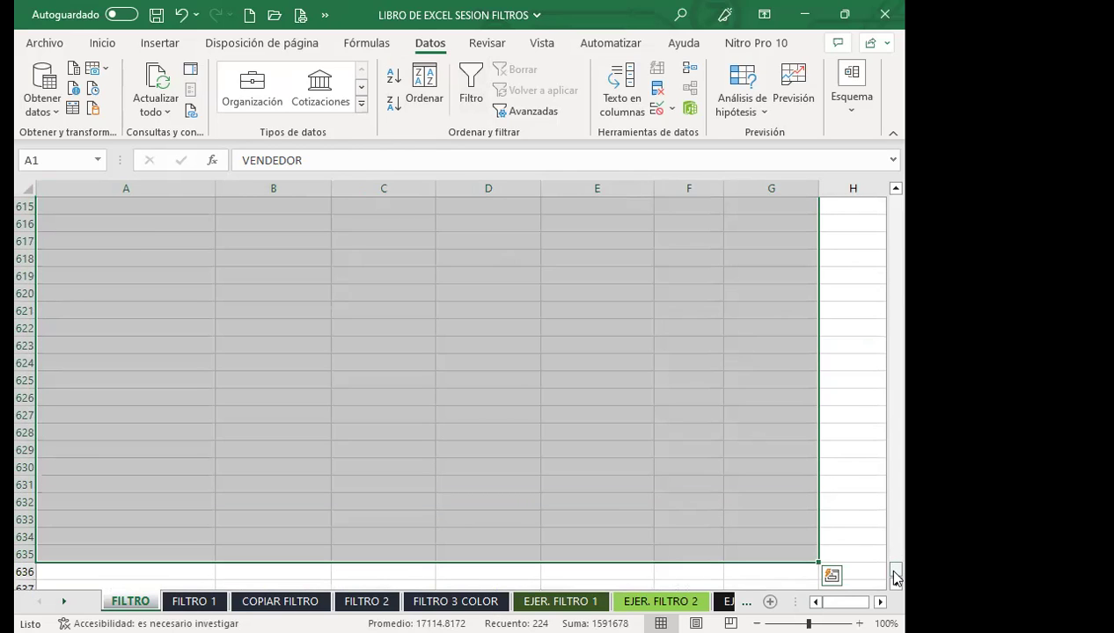
left_click_drag(895, 577, 895, 228)
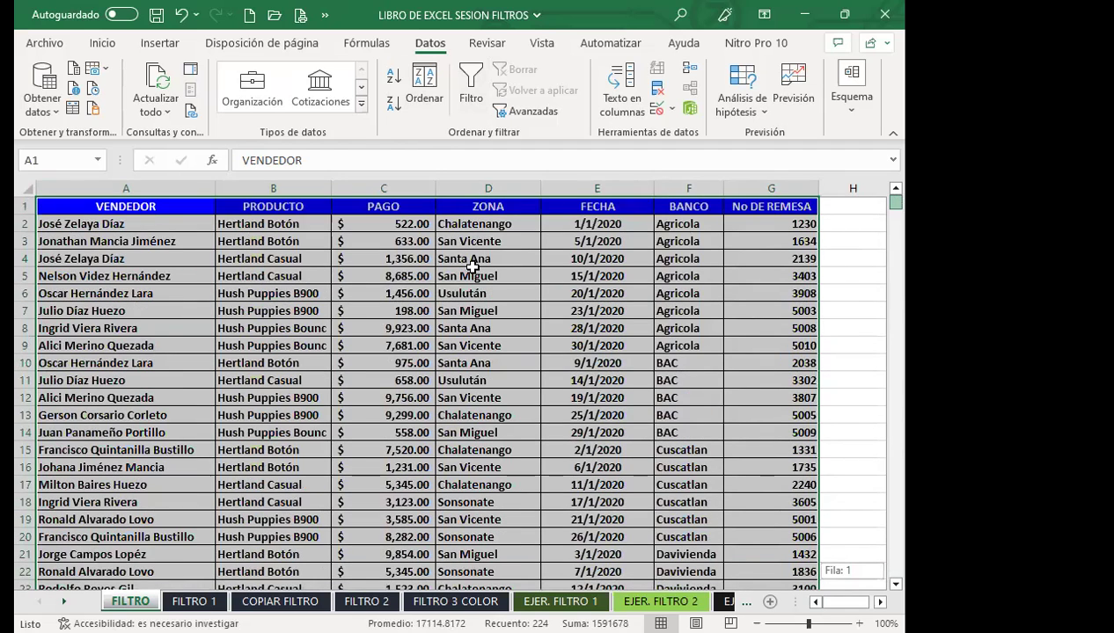
From cell C5, re-enable Datos > Filtro on the table and open the ZONA header's dropdown
left_click(404, 263)
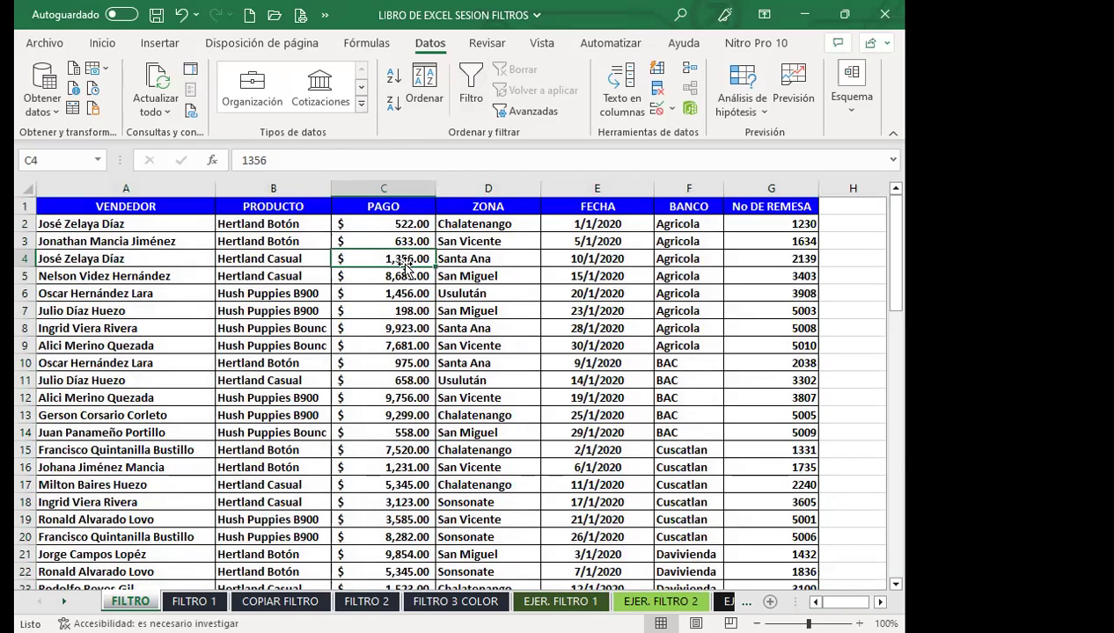
left_click(849, 257)
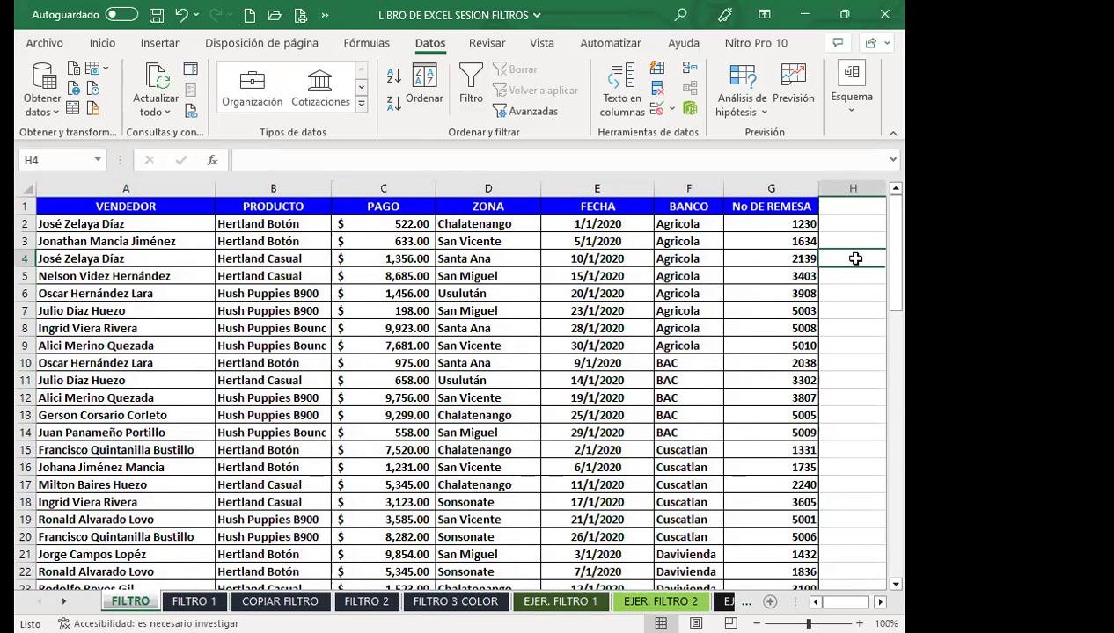
left_click(388, 277)
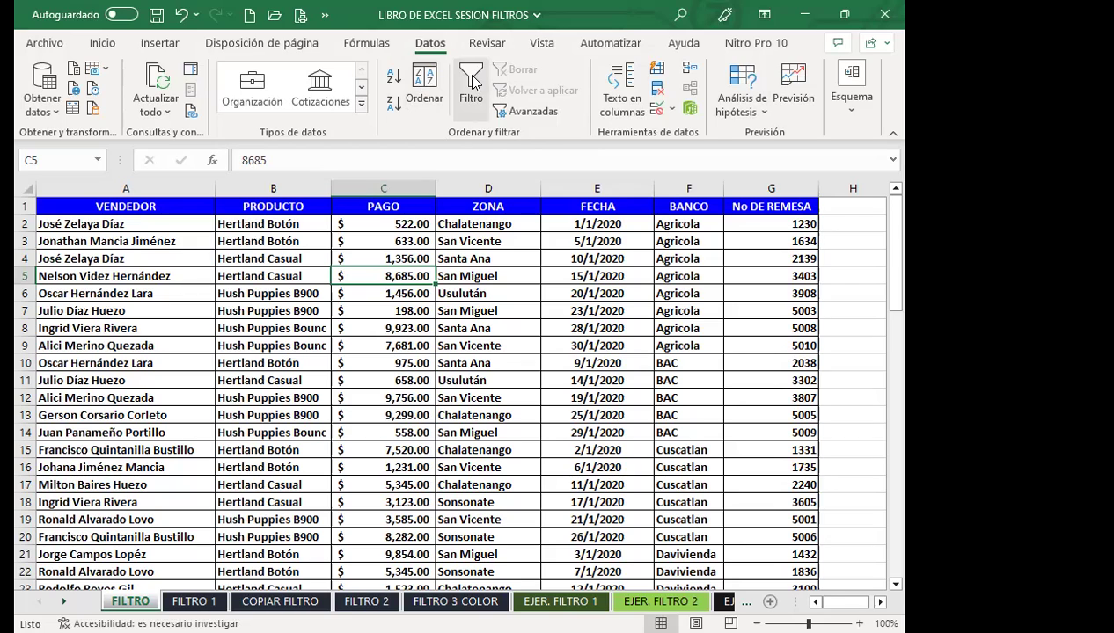
left_click(475, 82)
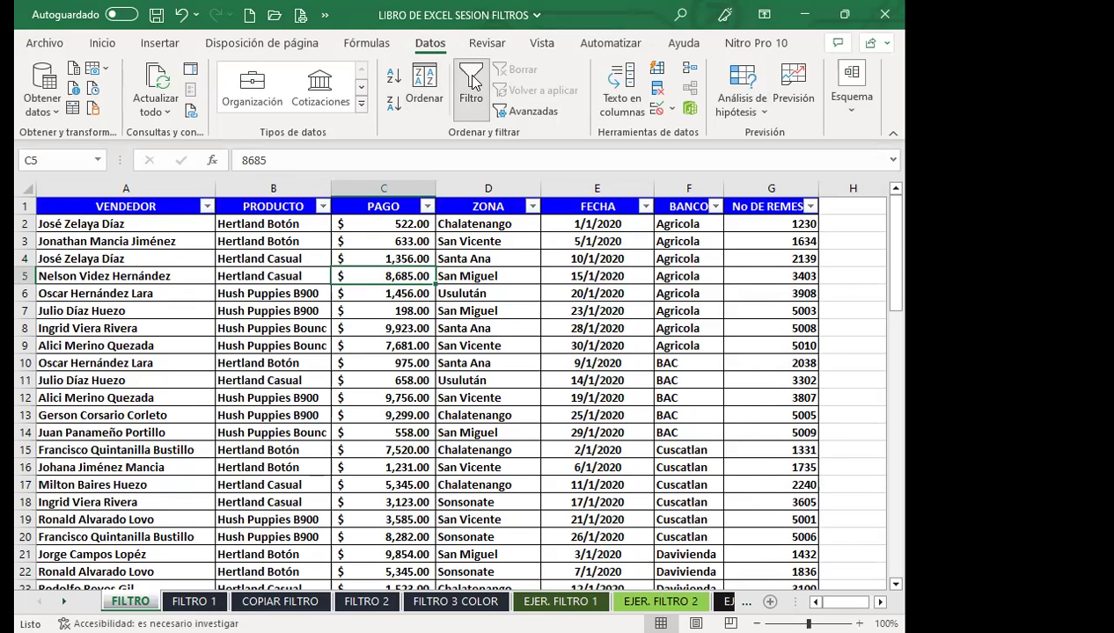
left_click(385, 315)
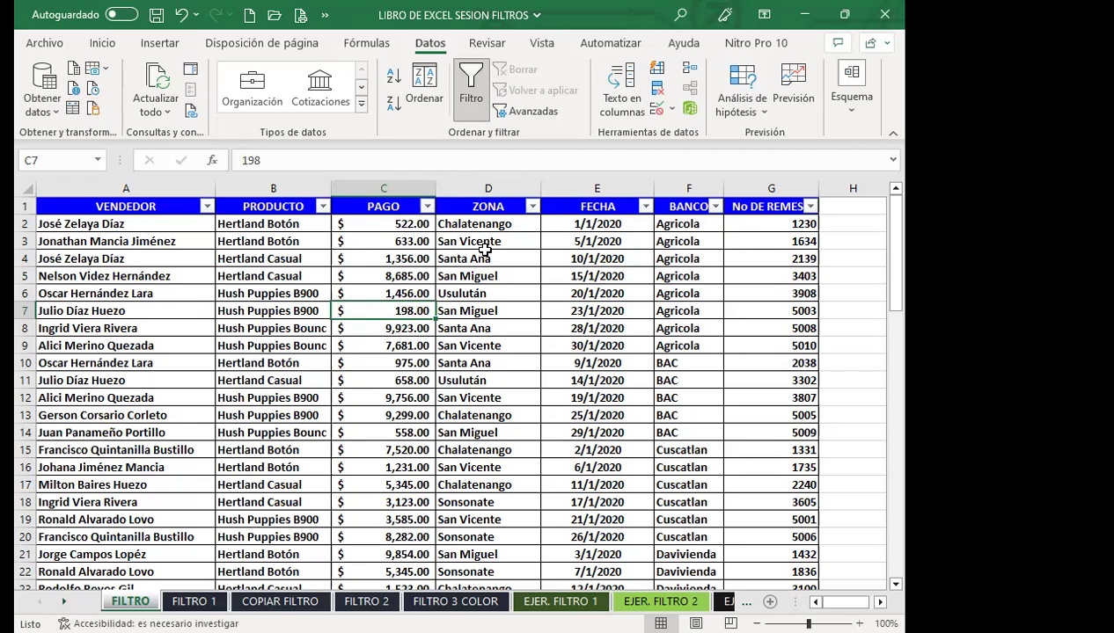
left_click(532, 208)
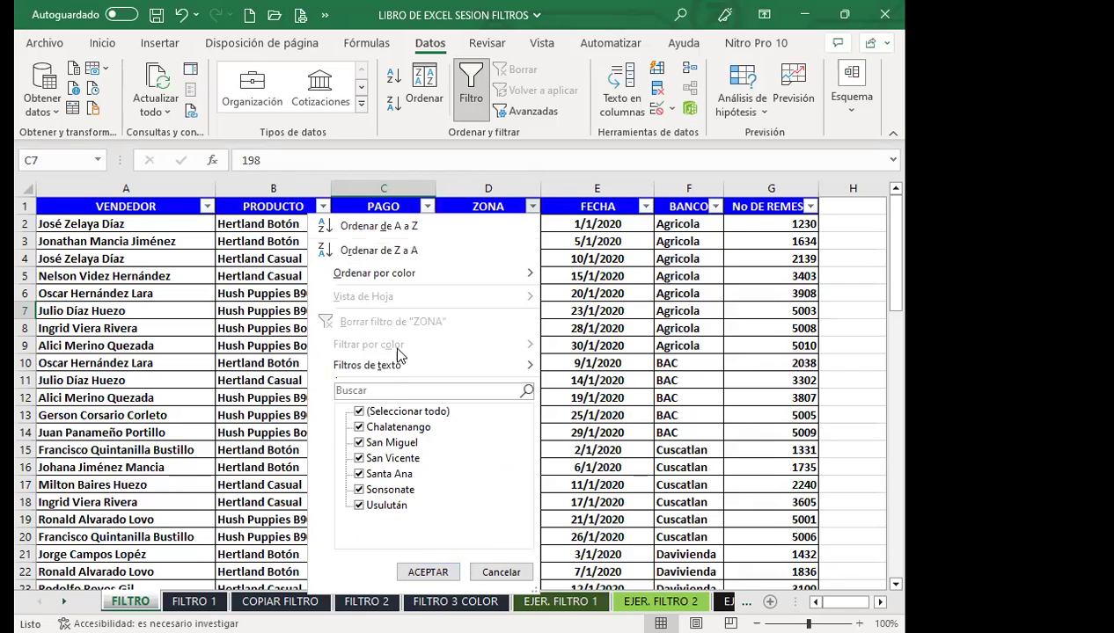
In the ZONA dropdown, uncheck Santa Ana and Sonsonate, keeping Chalatenango, San Miguel, San Vicente and Usulután
left_click(359, 412)
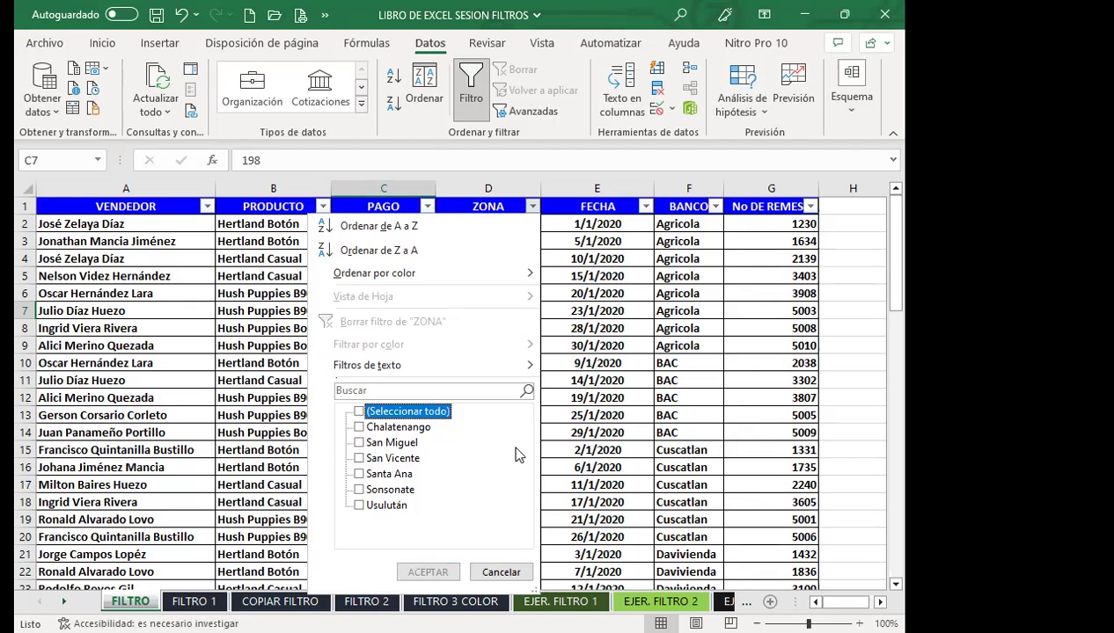
left_click(359, 412)
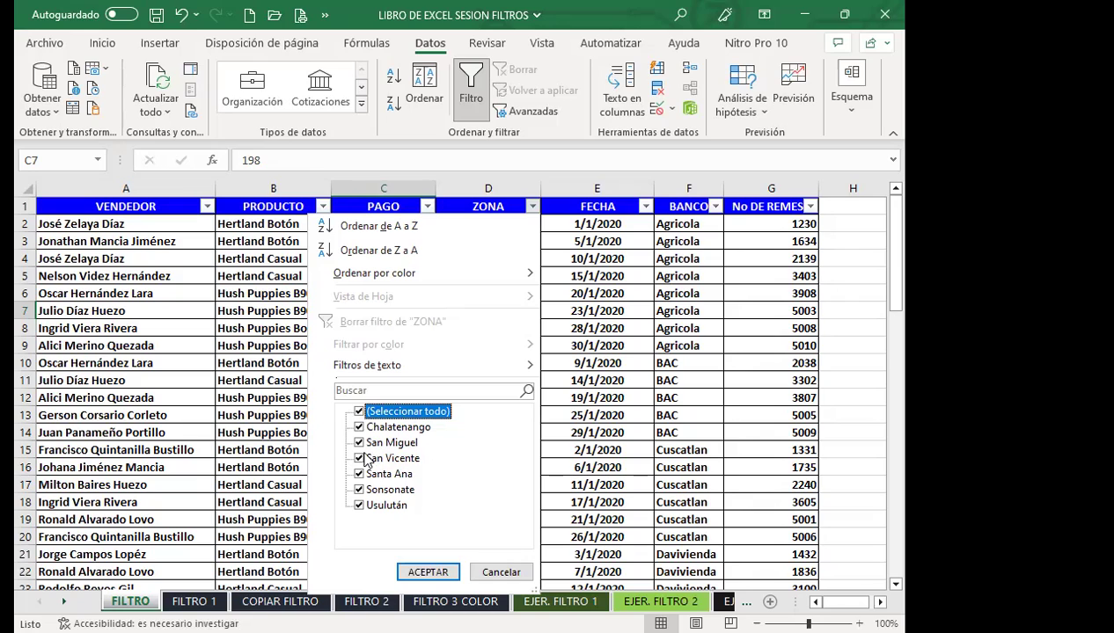
left_click(359, 442)
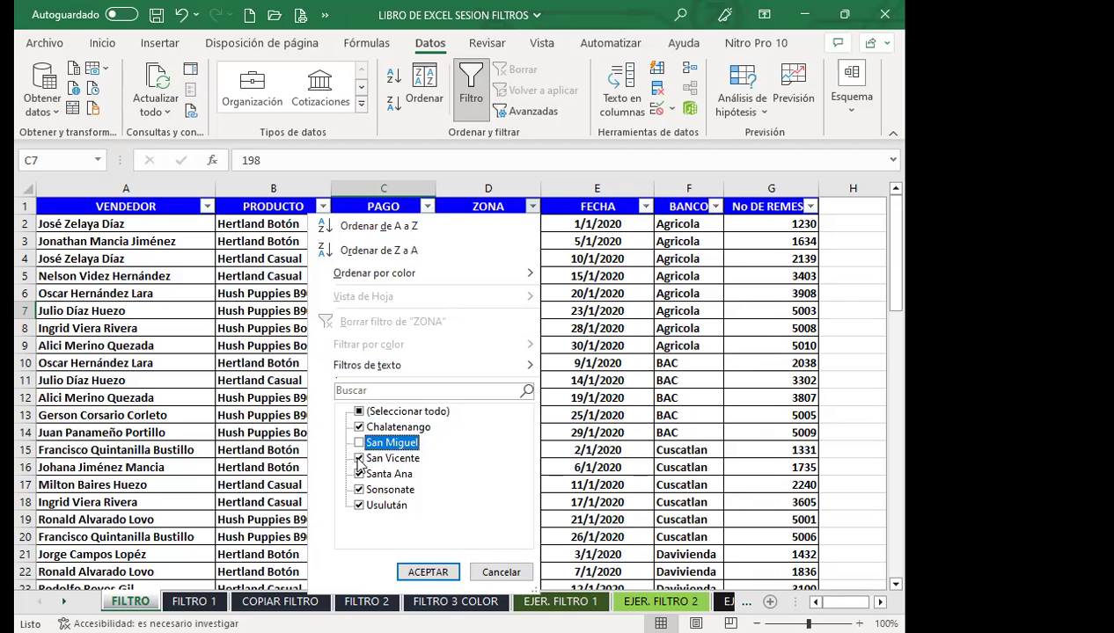
left_click(359, 474)
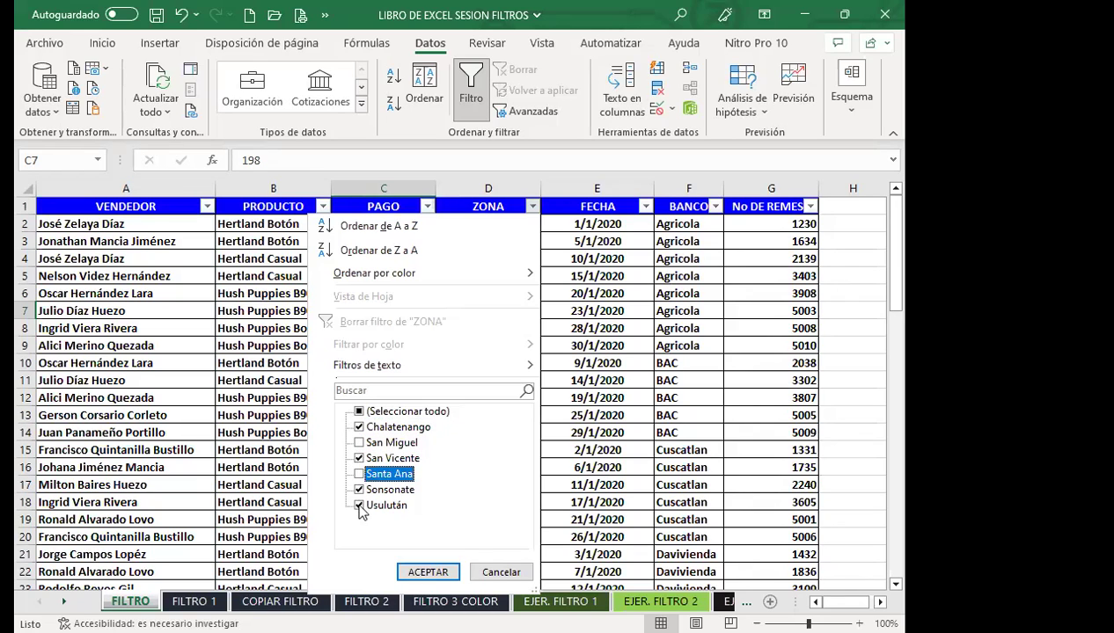
left_click(359, 505)
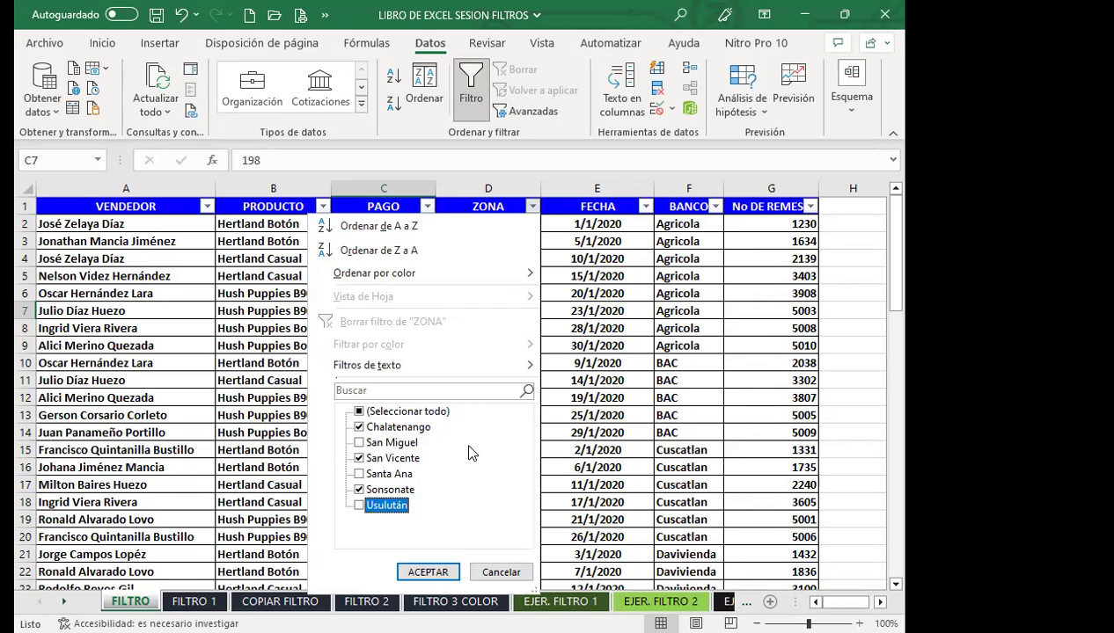
left_click(359, 443)
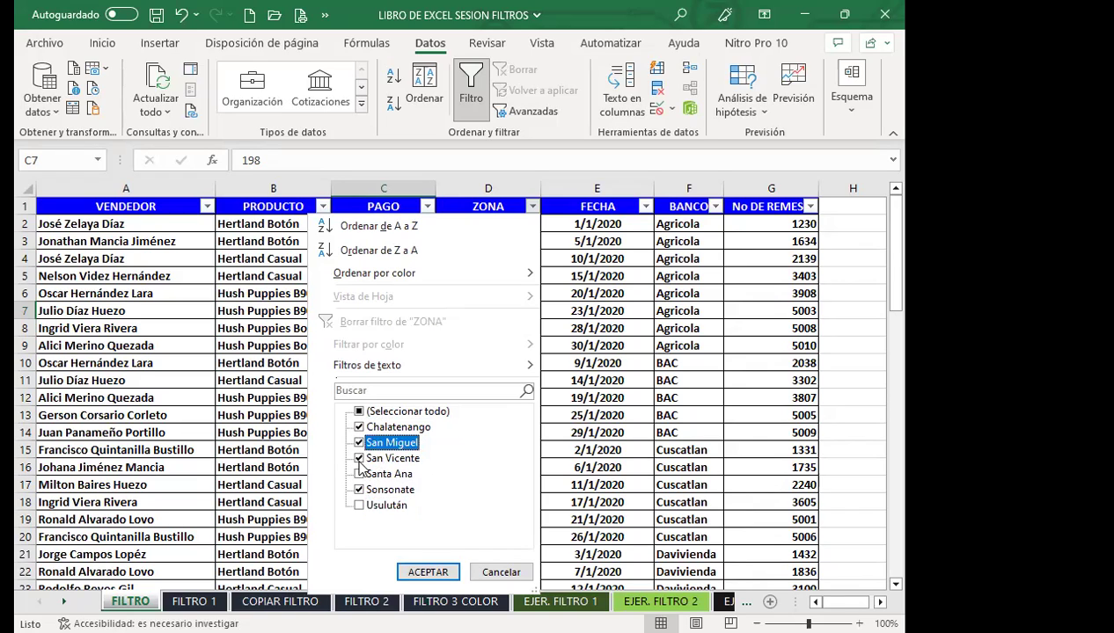
left_click(359, 489)
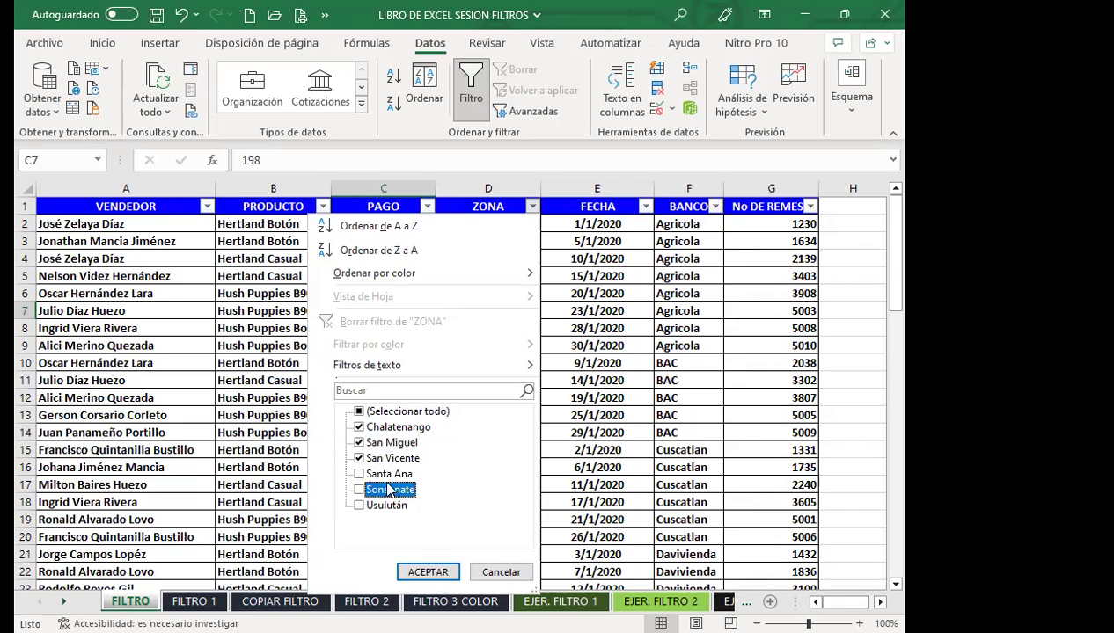
left_click(359, 506)
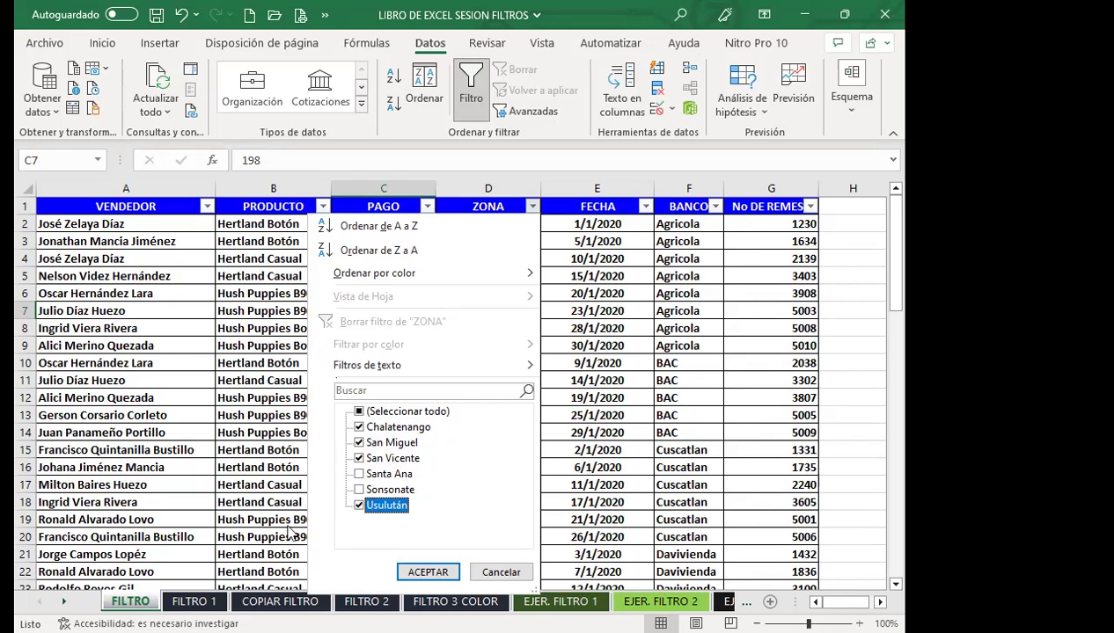
scroll(290, 528, "down", 4)
scroll(176, 502, "down", 3)
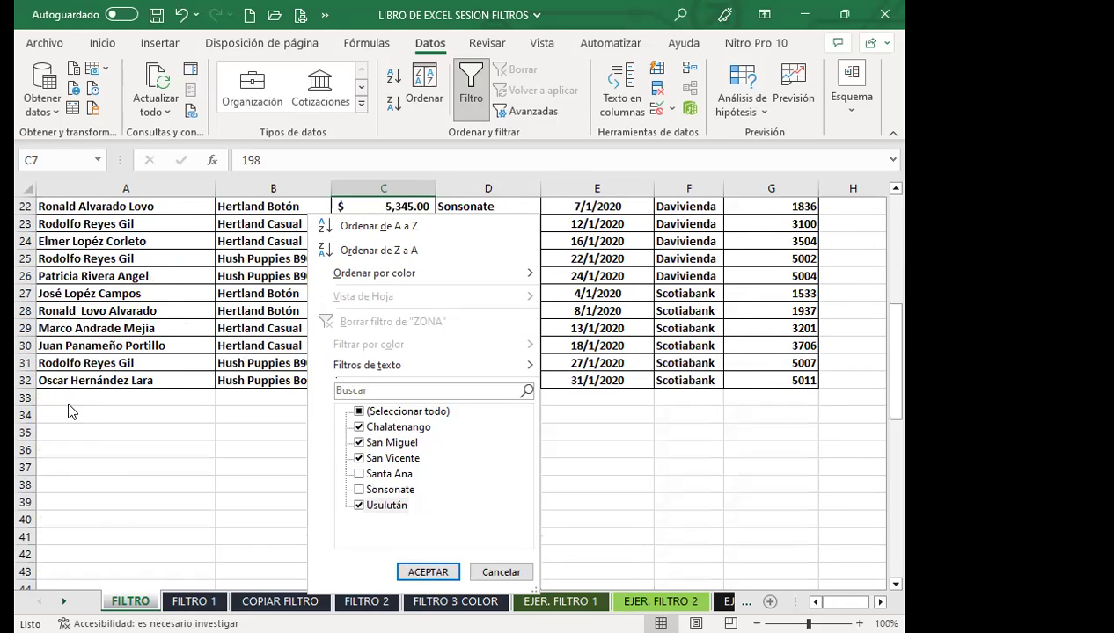
scroll(165, 400, "up", 7)
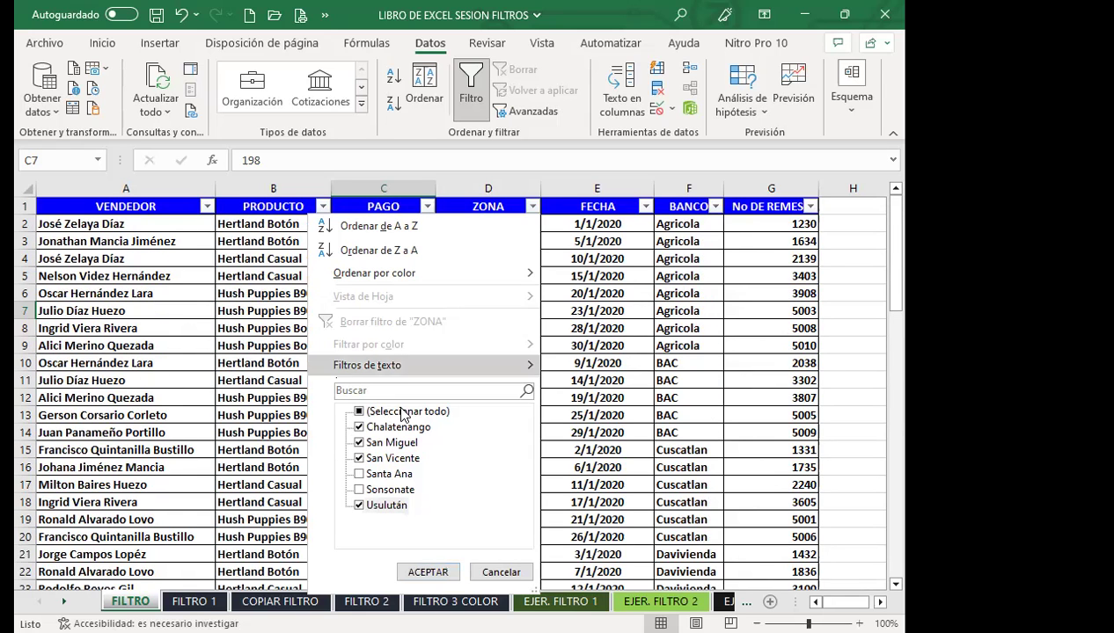
Apply the ZONA filter with ACEPTAR and scroll through the 22 remaining records
left_click(428, 571)
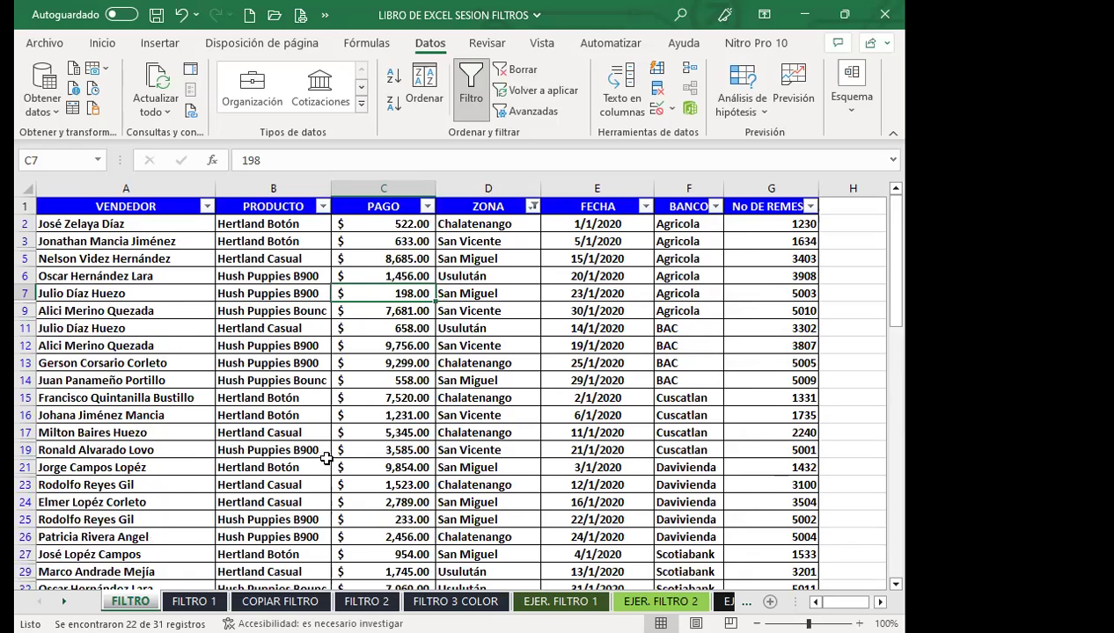
scroll(327, 458, "down", 2)
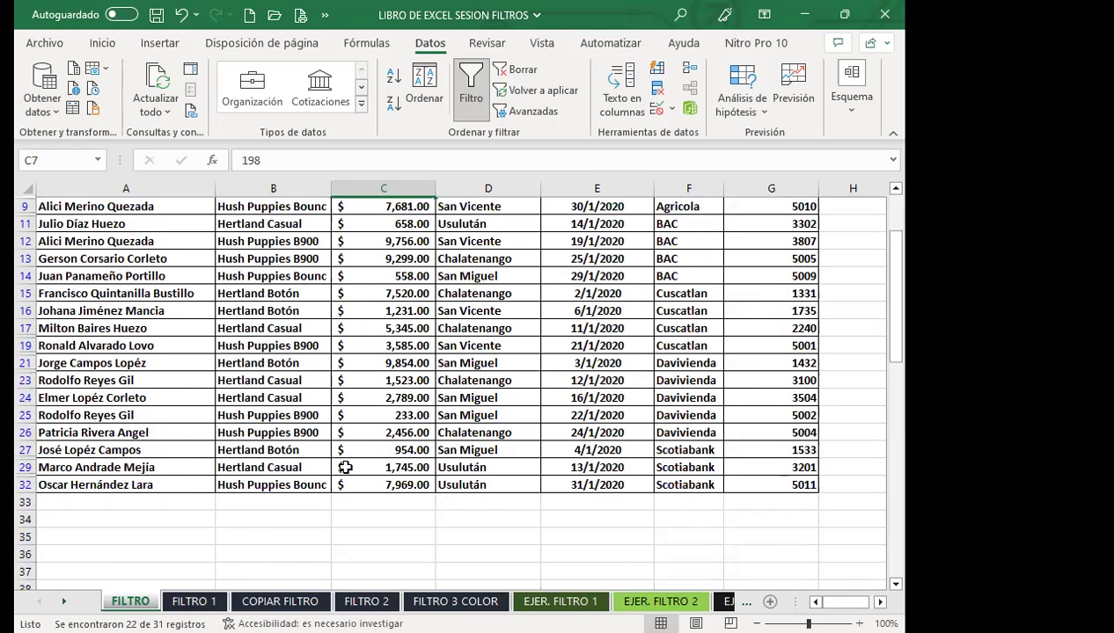
scroll(345, 468, "up", 2)
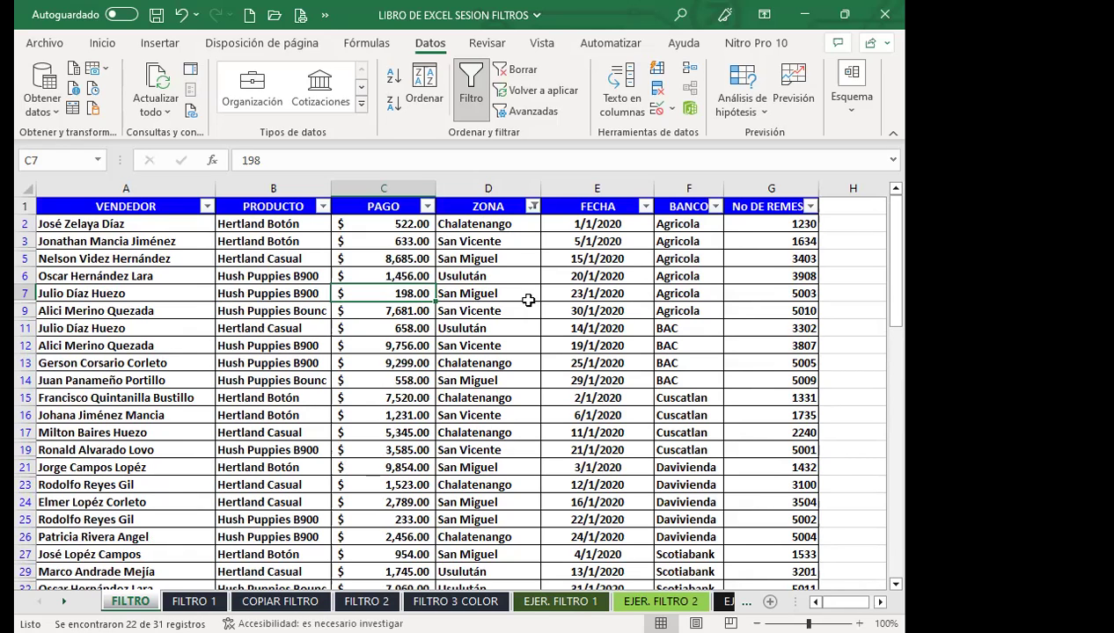
scroll(509, 352, "down", 1)
scroll(510, 374, "down", 1)
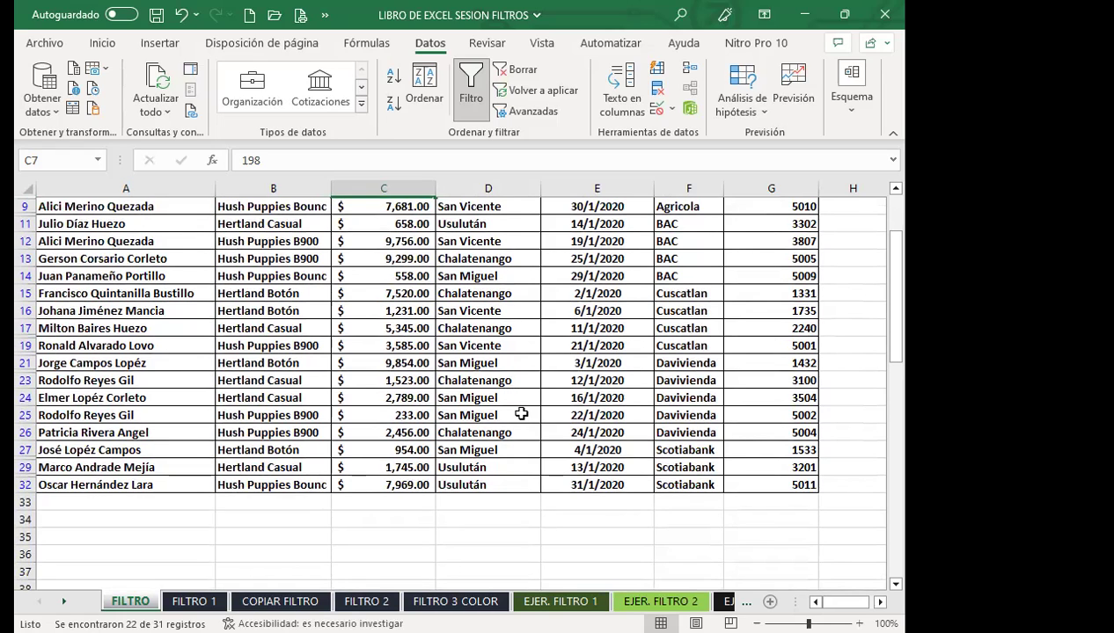
scroll(518, 415, "up", 1)
scroll(510, 410, "up", 2)
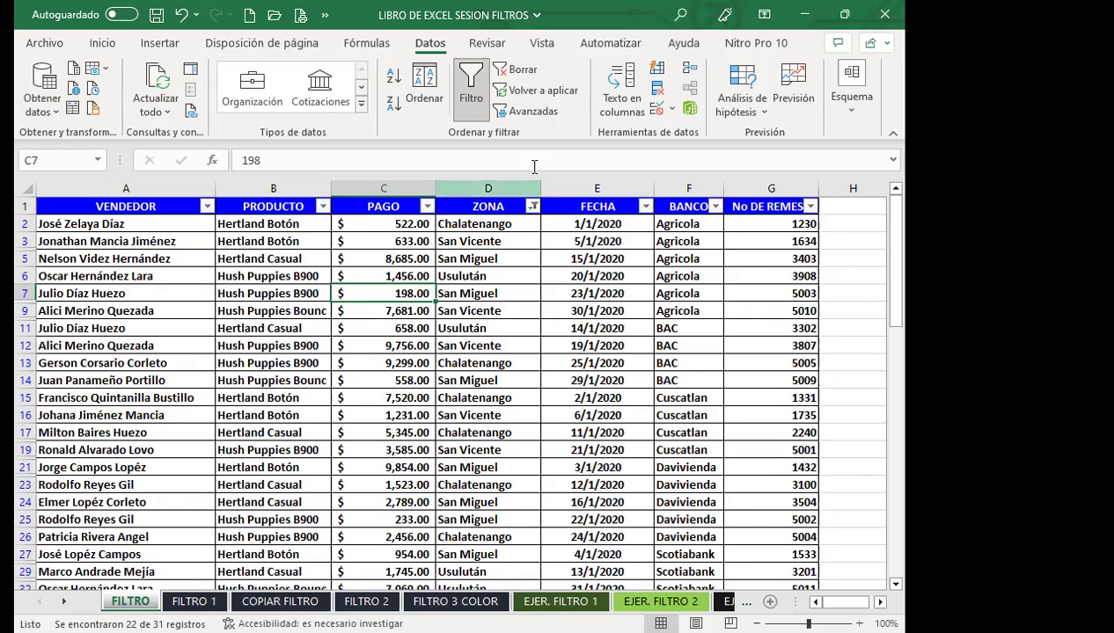
Filter the BANCO column to only Agricola and Davivienda, leaving 11 of 31 records
left_click(715, 207)
left_click(552, 412)
left_click(553, 413)
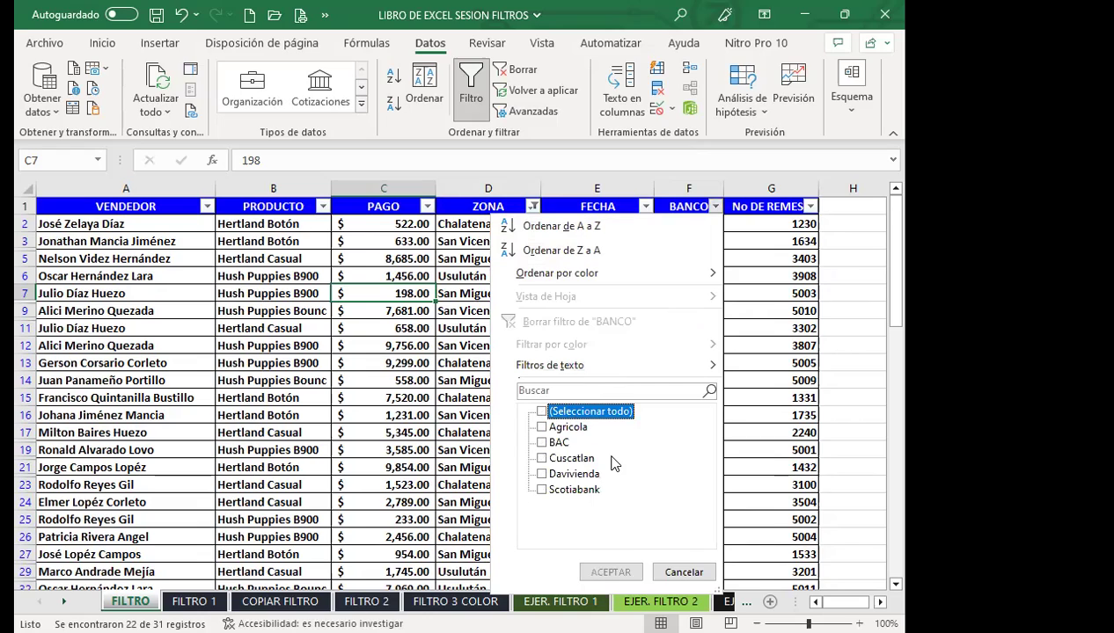
left_click(542, 427)
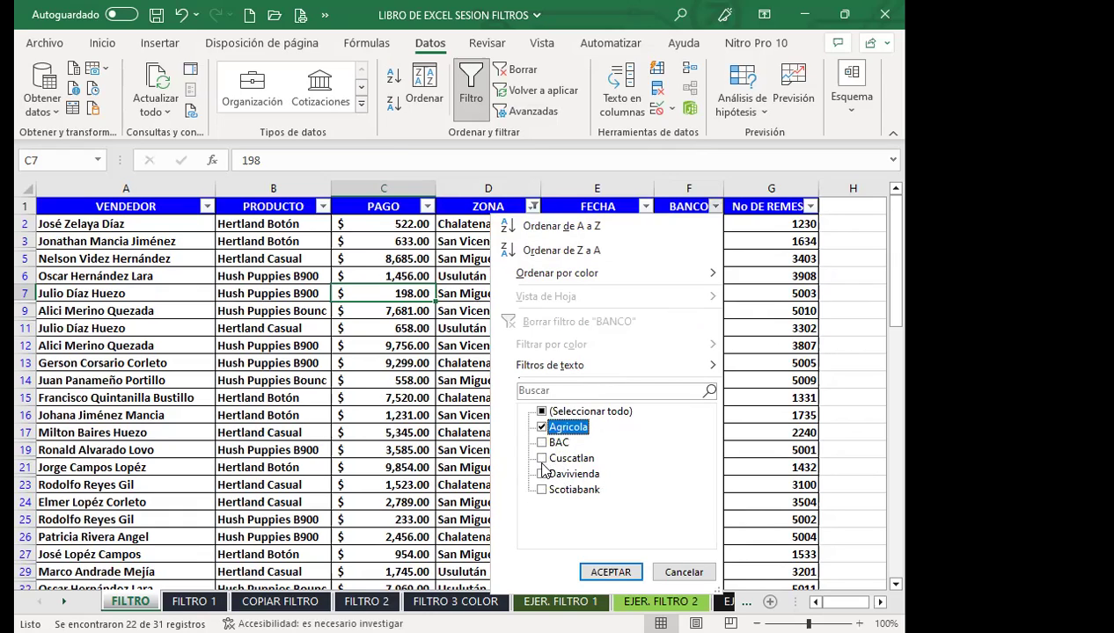
left_click(543, 475)
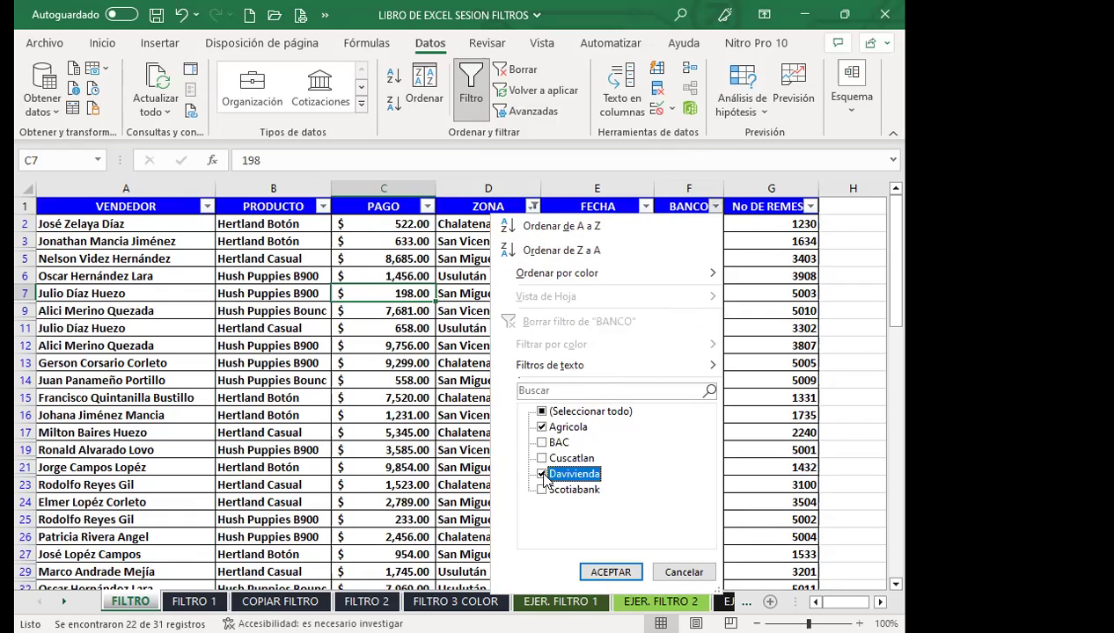
left_click(609, 573)
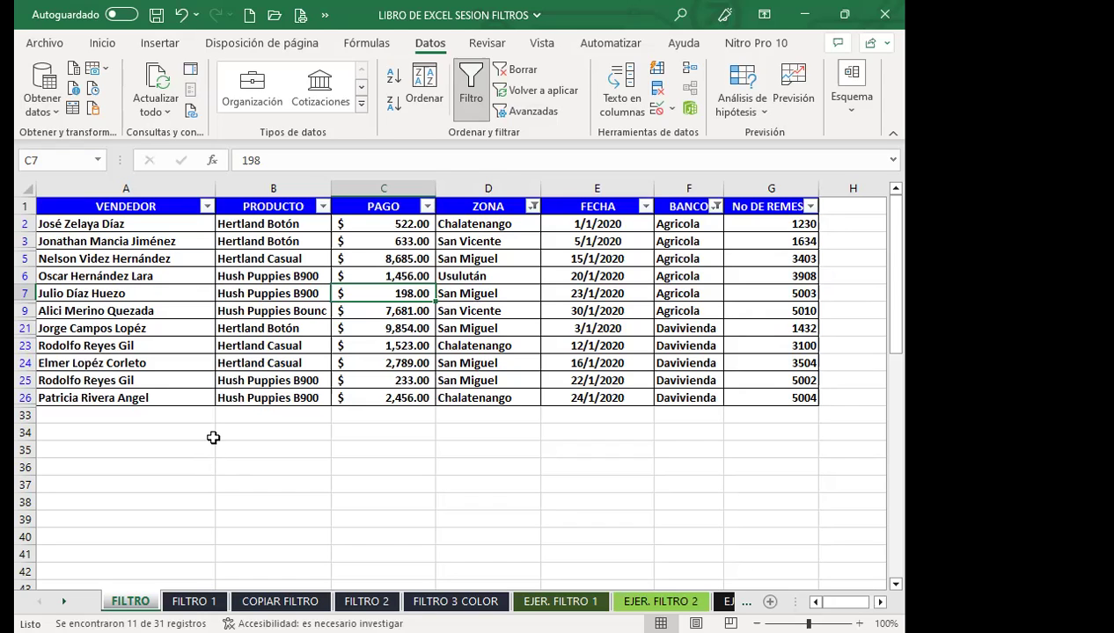
scroll(150, 485, "down", 1)
scroll(152, 487, "down", 1)
mouse_move(47, 347)
left_mouse_down()
mouse_move(355, 370)
mouse_move(643, 435)
mouse_move(698, 486)
mouse_move(699, 512)
left_mouse_up()
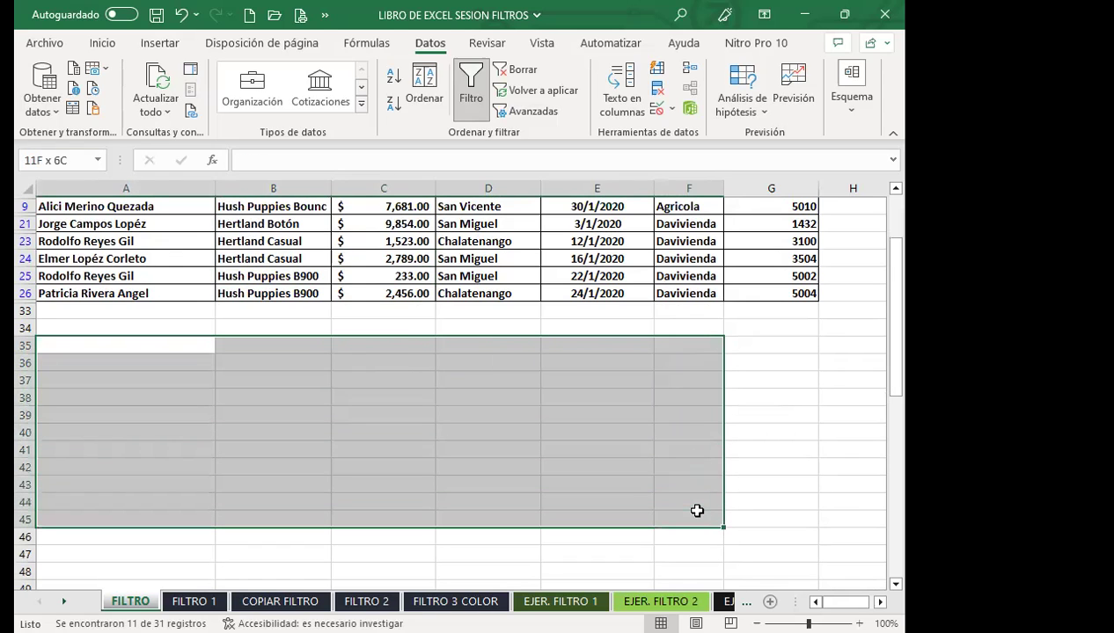
left_click(102, 43)
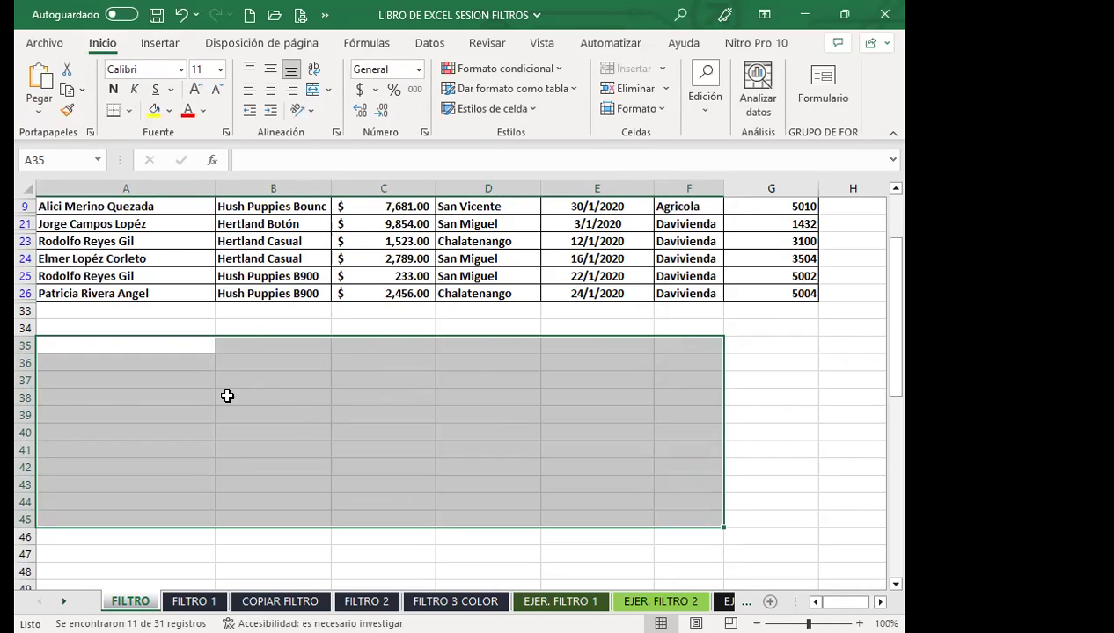
left_click(67, 90)
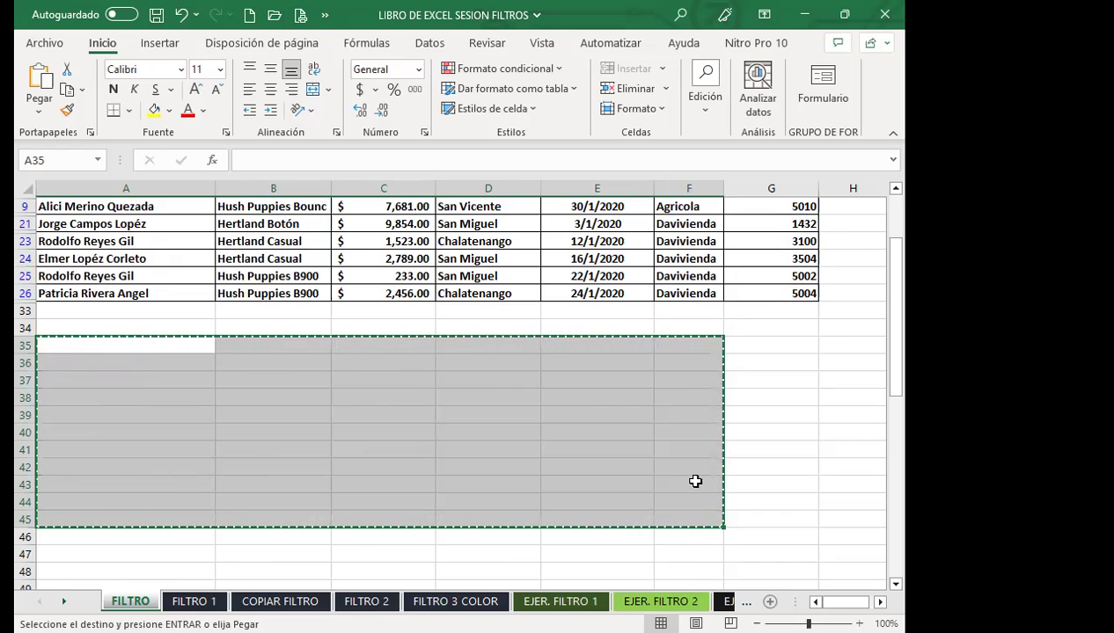
double_click(275, 478)
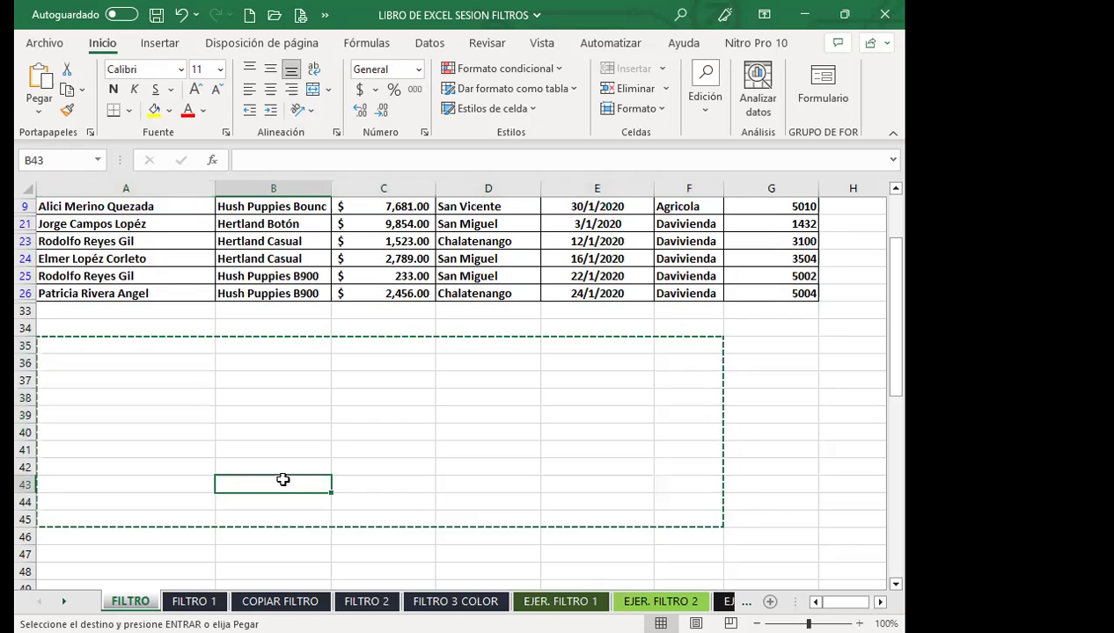
scroll(220, 440, "up", 2)
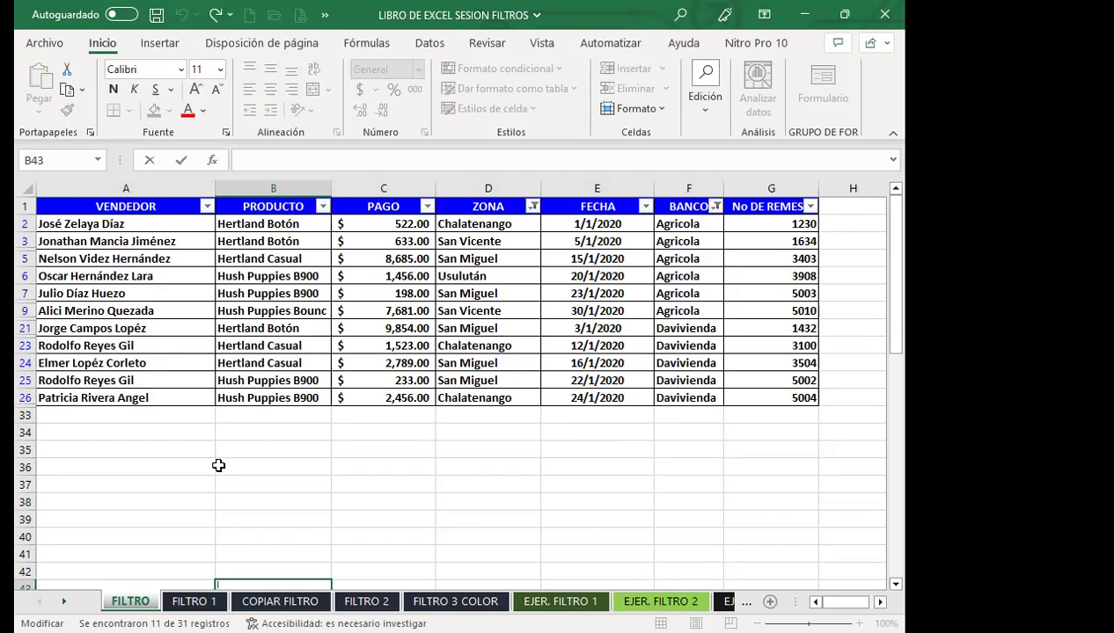
Select the filtered table A1:G26 with headers and copy it
mouse_move(52, 205)
left_mouse_down()
mouse_move(681, 334)
mouse_move(767, 396)
left_mouse_up()
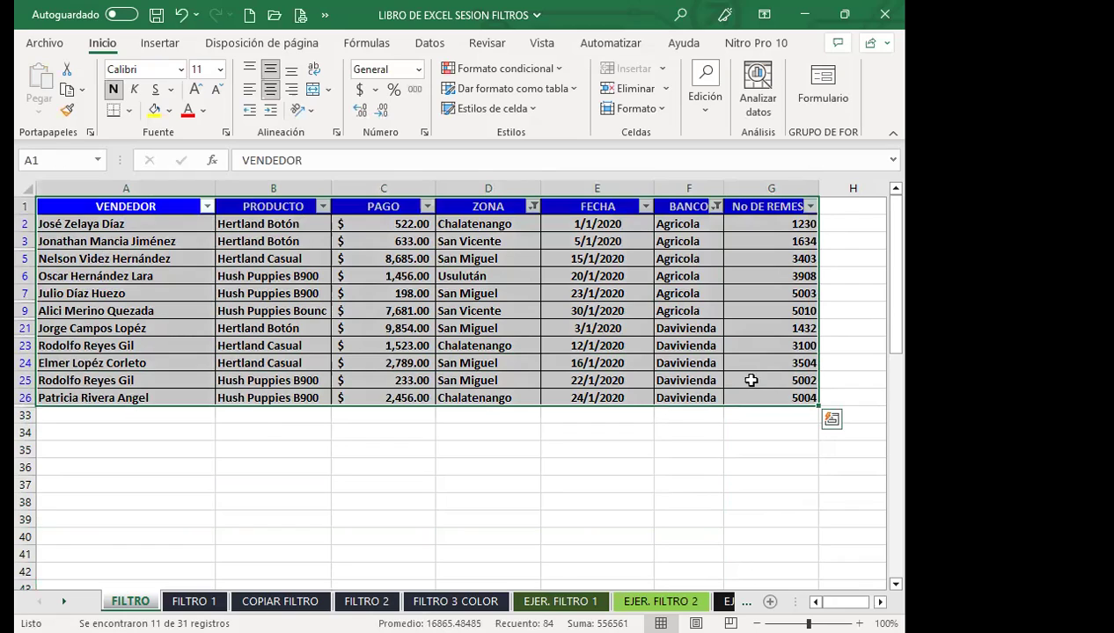
left_click(67, 88)
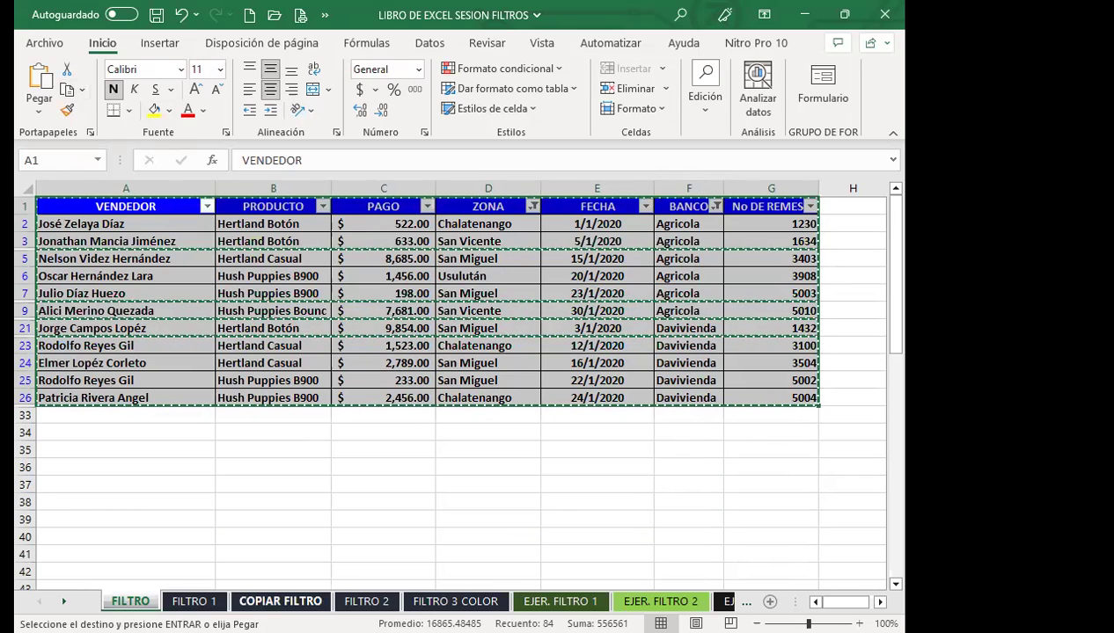
Paste the filtered table into A1 of COPIAR FILTRO and autofit columns A and B
left_click(264, 601)
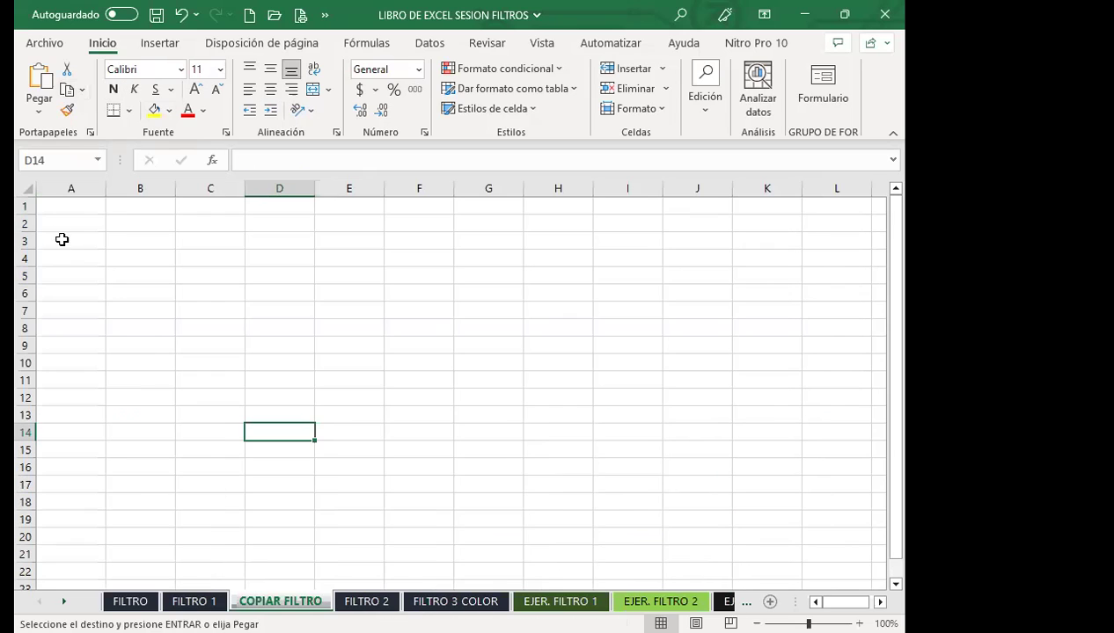
left_click(55, 208)
left_click(38, 81)
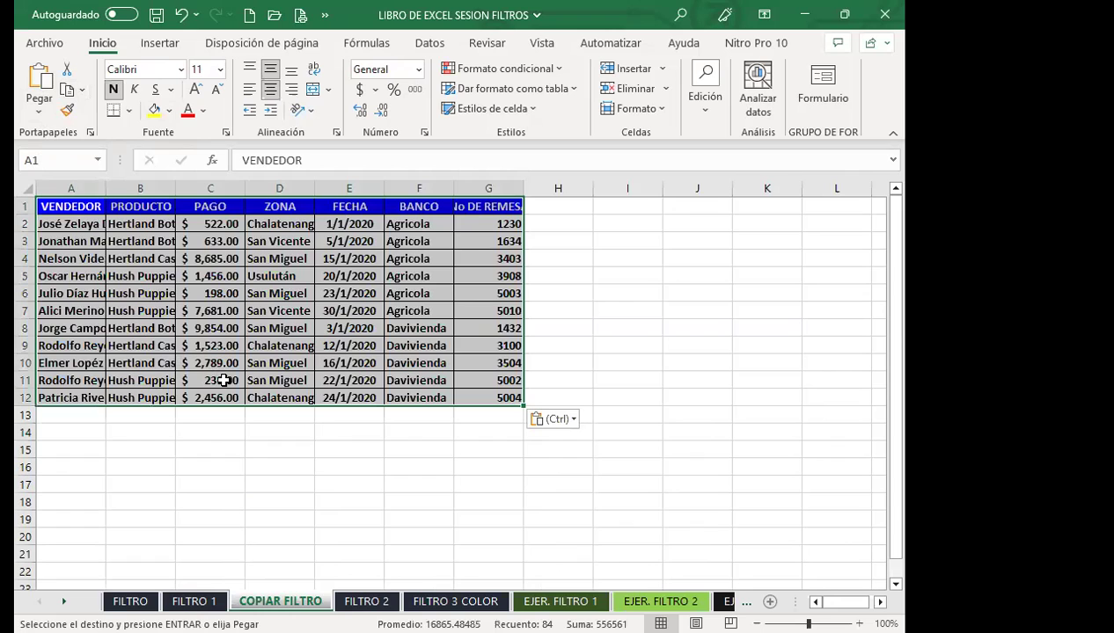
double_click(178, 187)
double_click(106, 188)
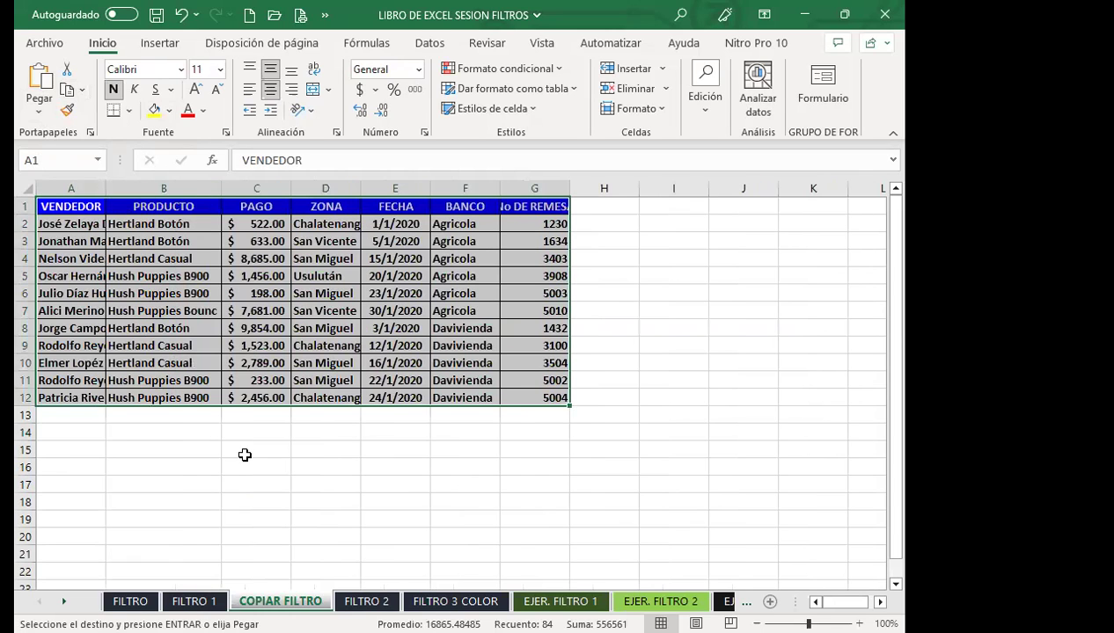
left_click(246, 454)
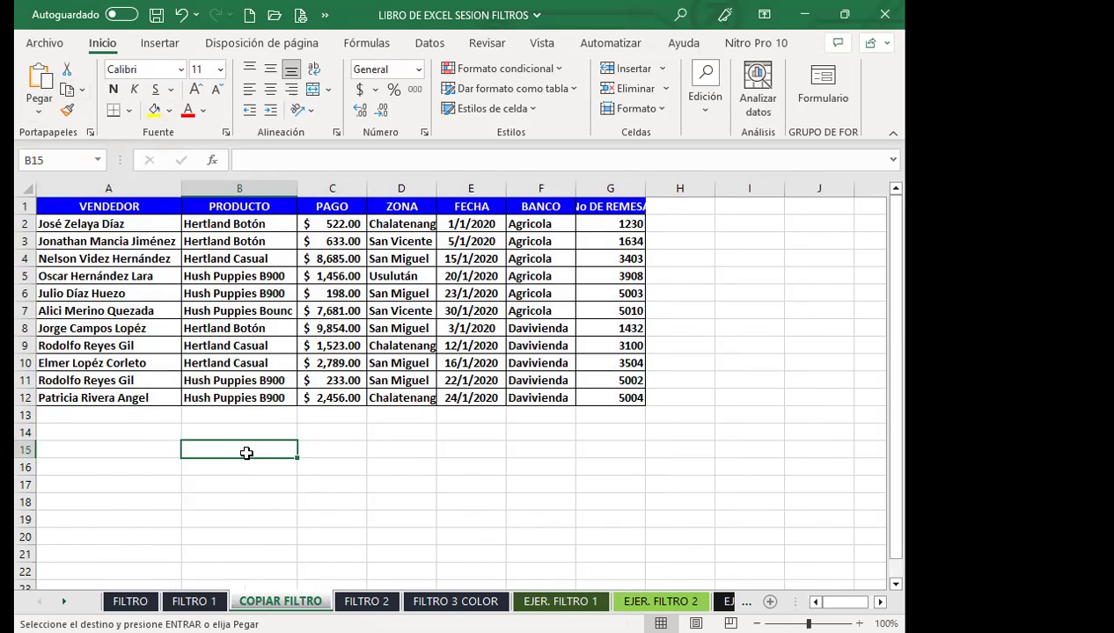
left_click(143, 344)
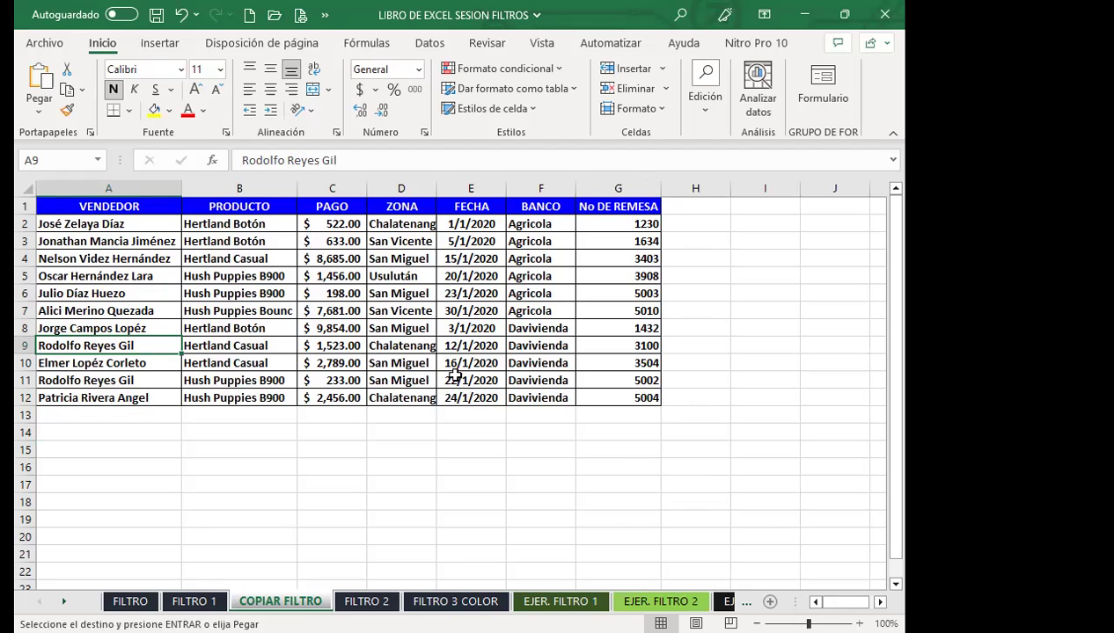
Back on FILTRO, cancel the pending copy and turn AutoFilter off with Datos > Filtro so every row shows
left_click(130, 601)
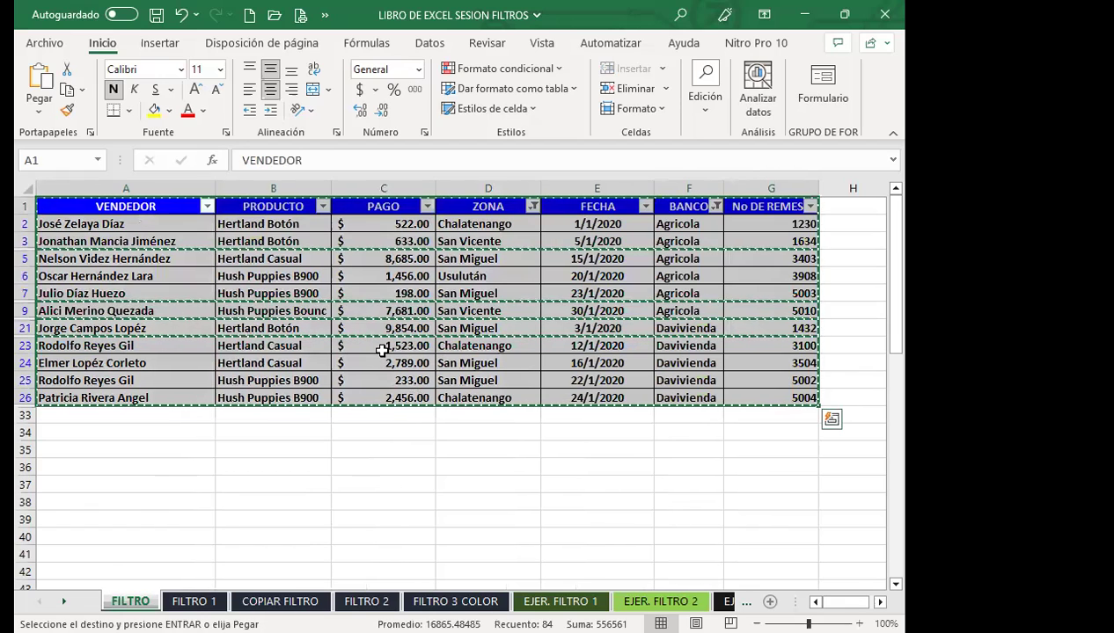
left_click(373, 327)
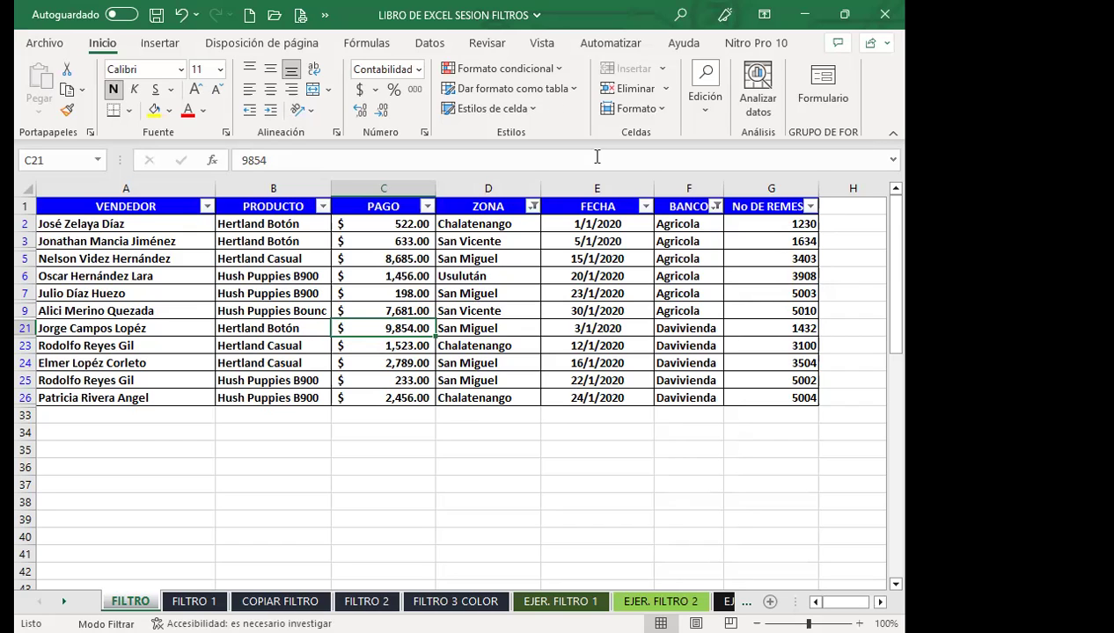
left_click(423, 45)
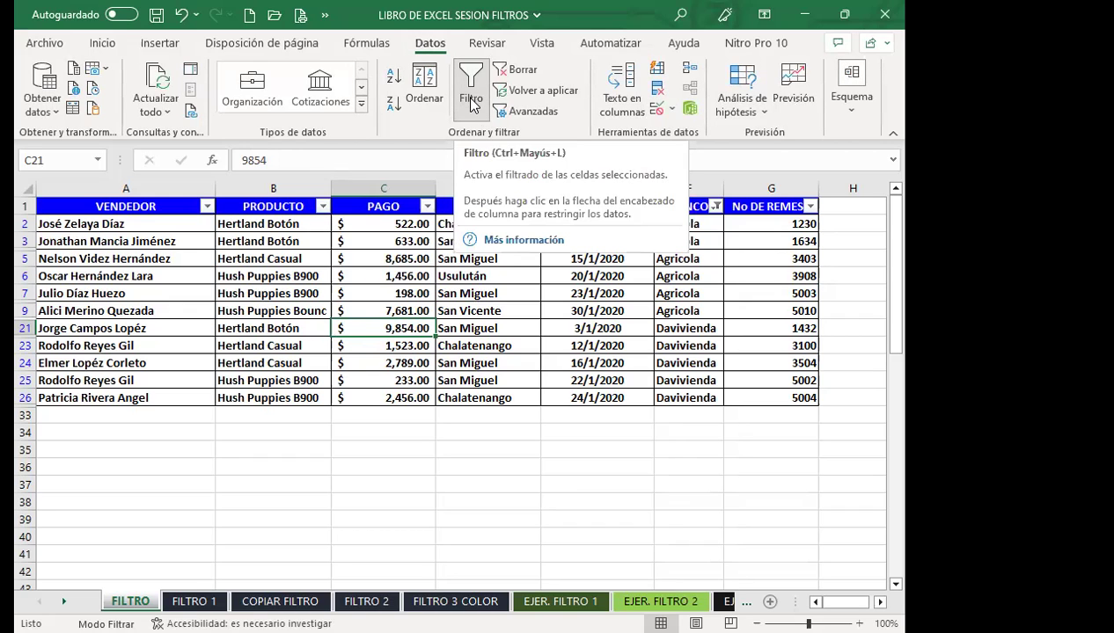
left_click(102, 42)
left_click(697, 102)
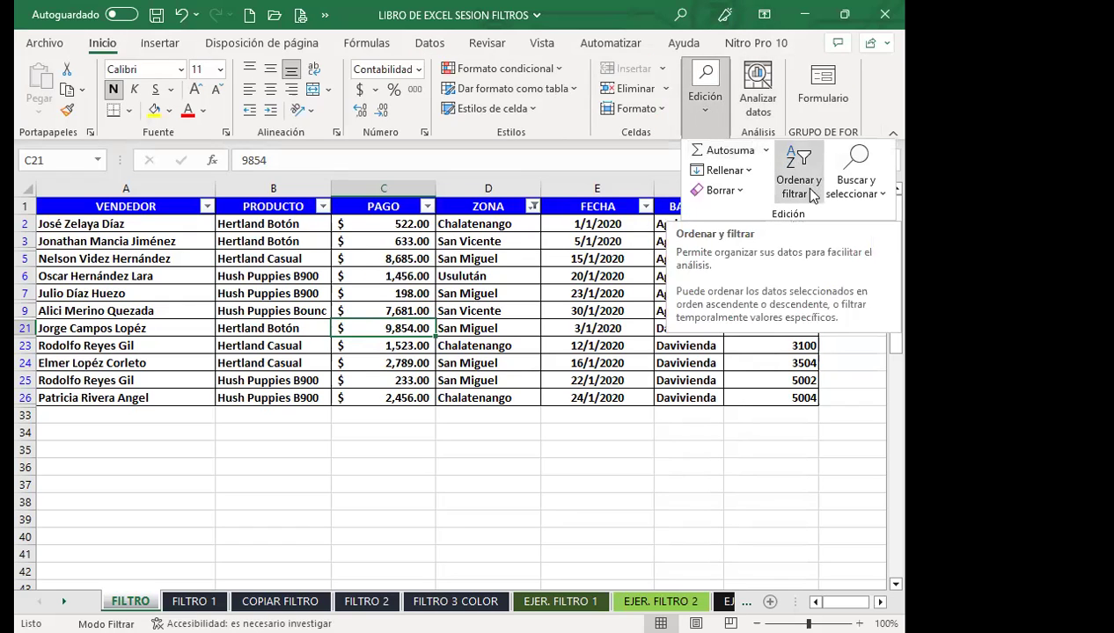
left_click(811, 195)
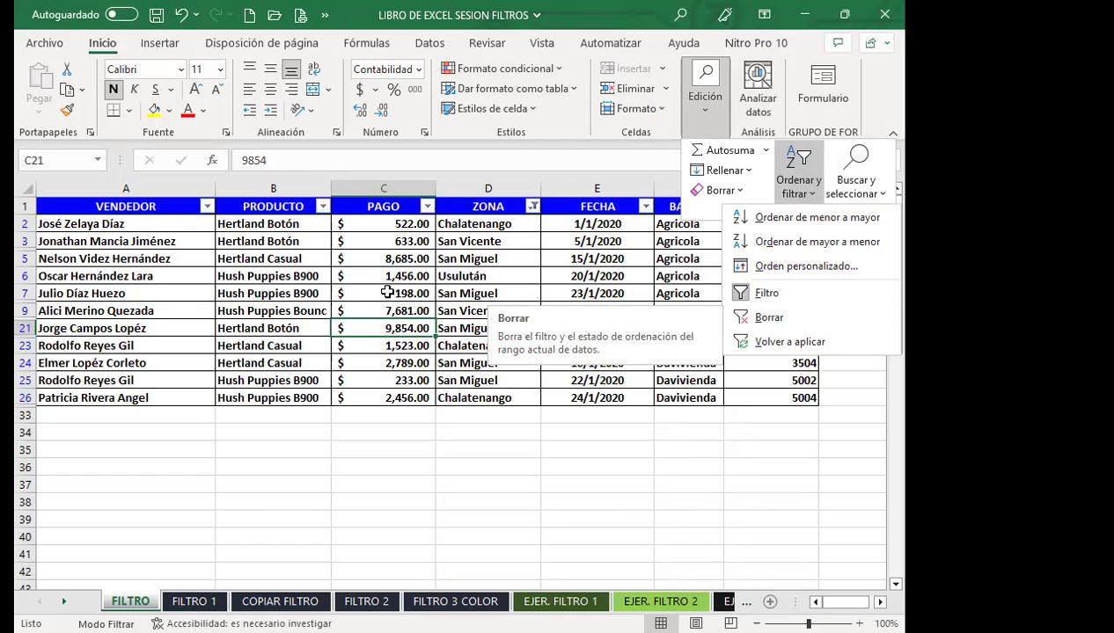
key("Escape")
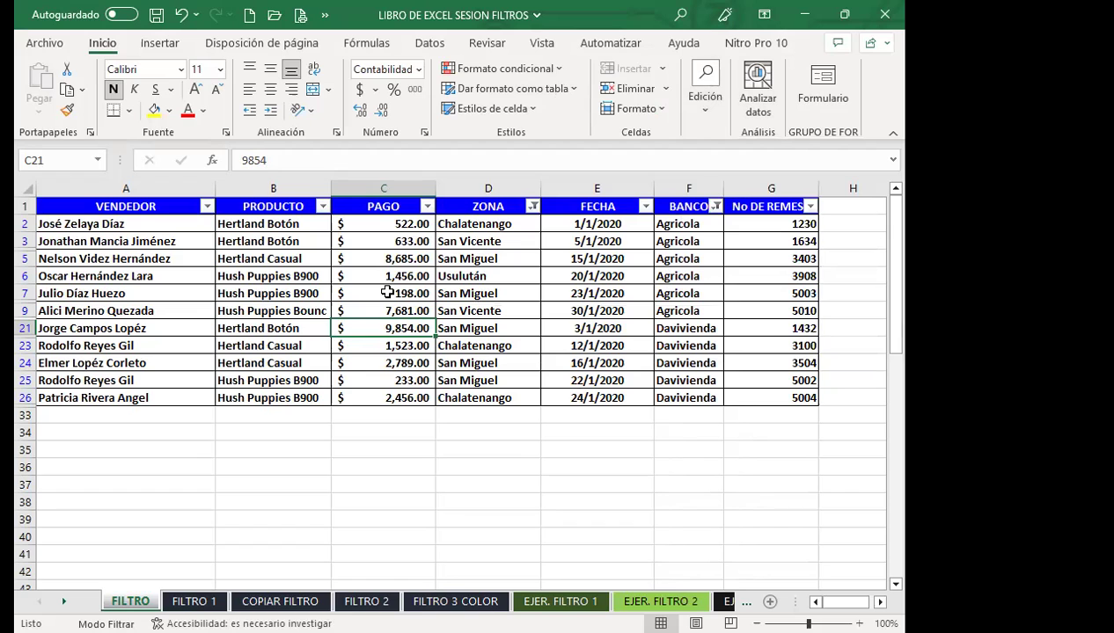
left_click(429, 43)
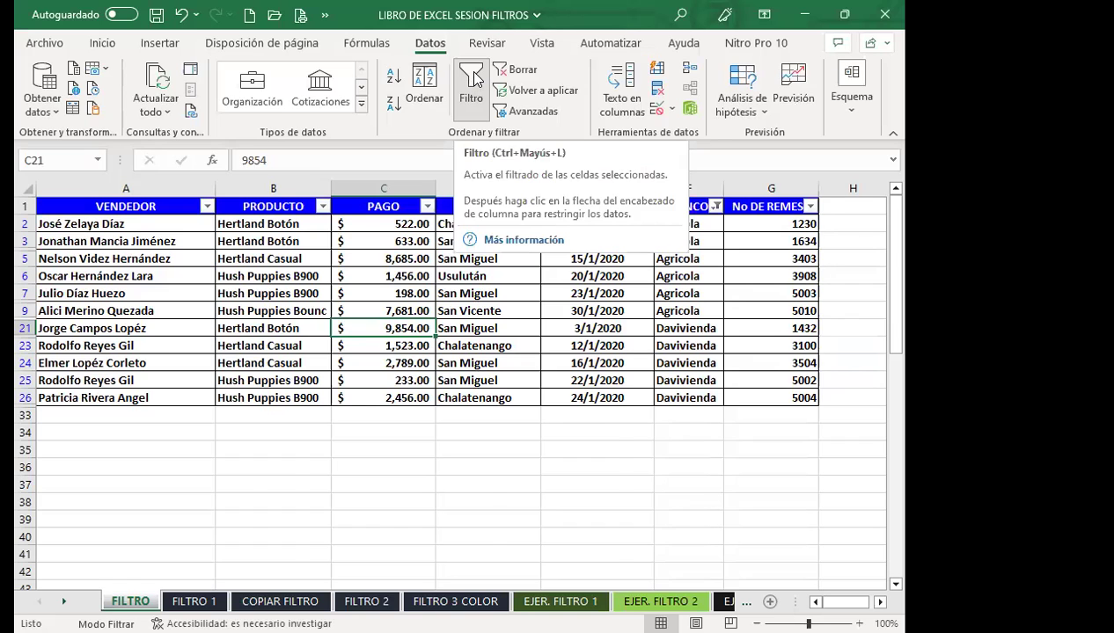
left_click(472, 81)
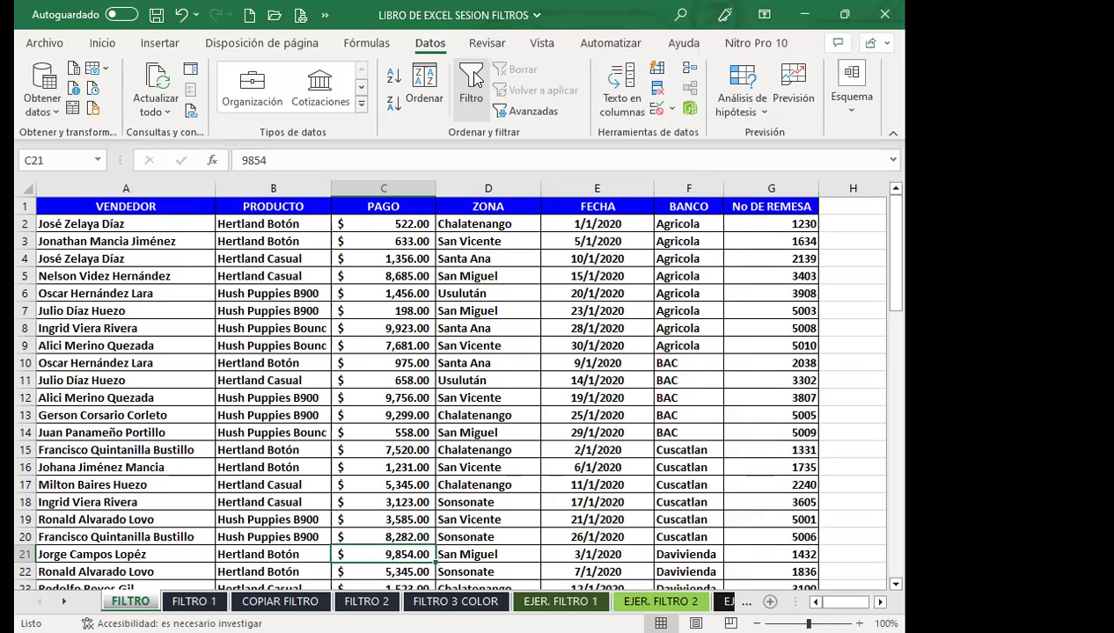
left_click(279, 602)
On COPIAR FILTRO, dismiss the range error, select E5 in the table, and add filter arrows
left_click(289, 470)
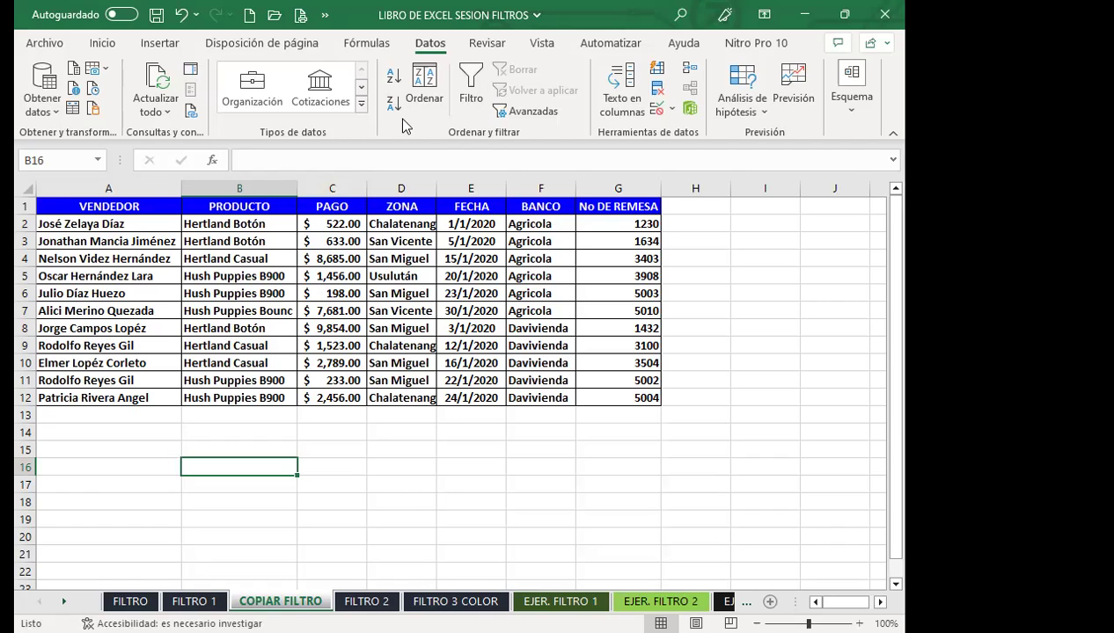
left_click(471, 77)
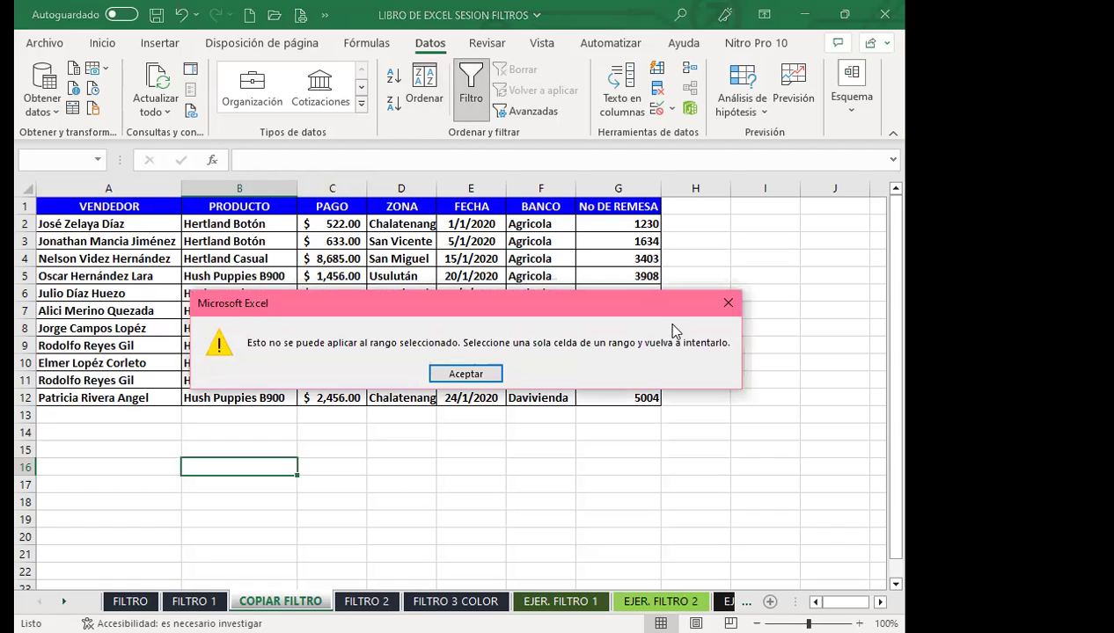
left_click(727, 304)
left_click(470, 275)
left_click(471, 77)
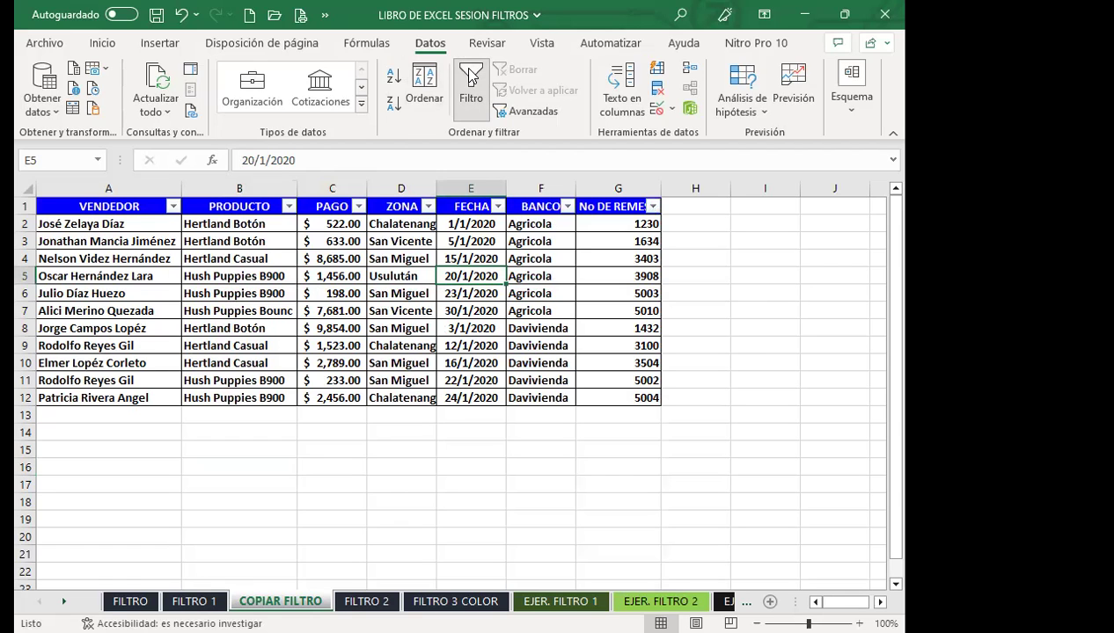
On FILTRO, re-add filter arrows from D1 and exclude Santa Ana and Sonsonate from ZONA
left_click(129, 601)
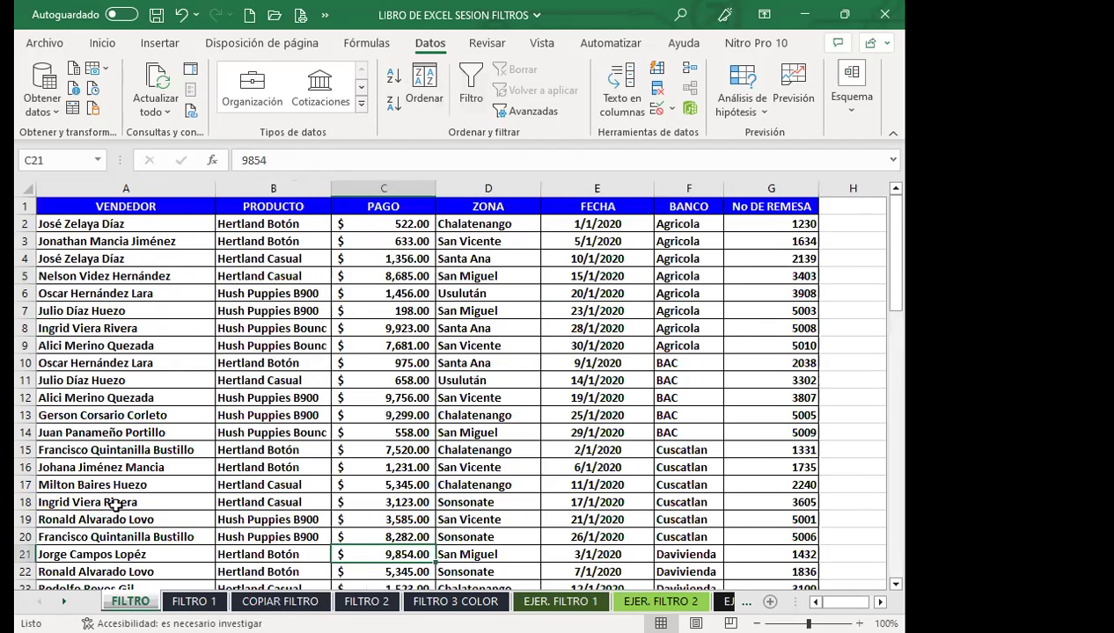
left_click(124, 447)
left_click(443, 205)
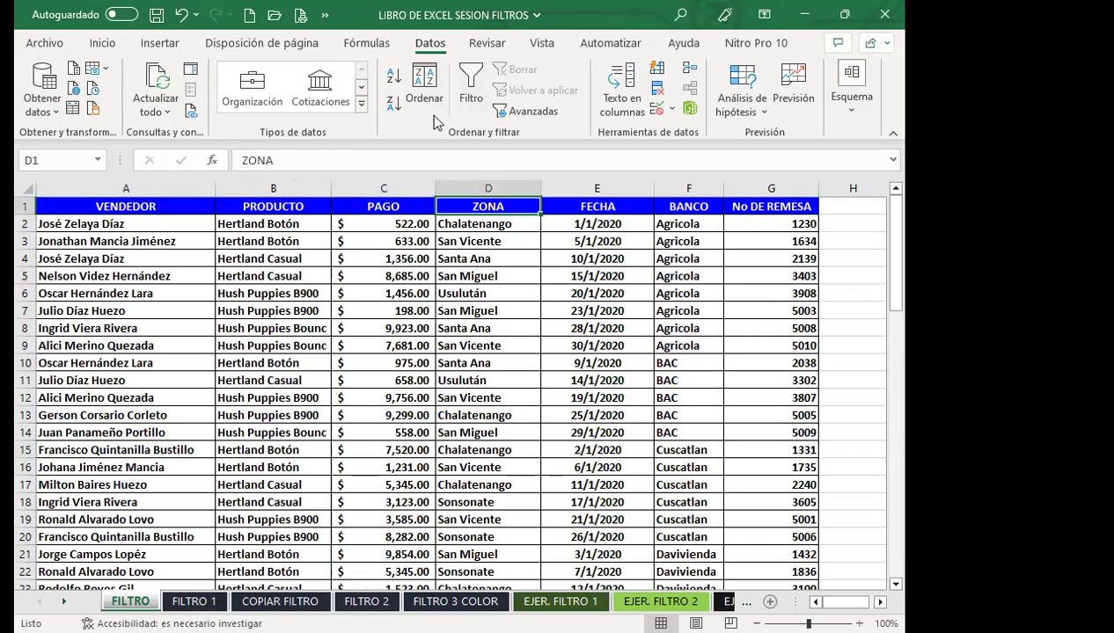
left_click(470, 85)
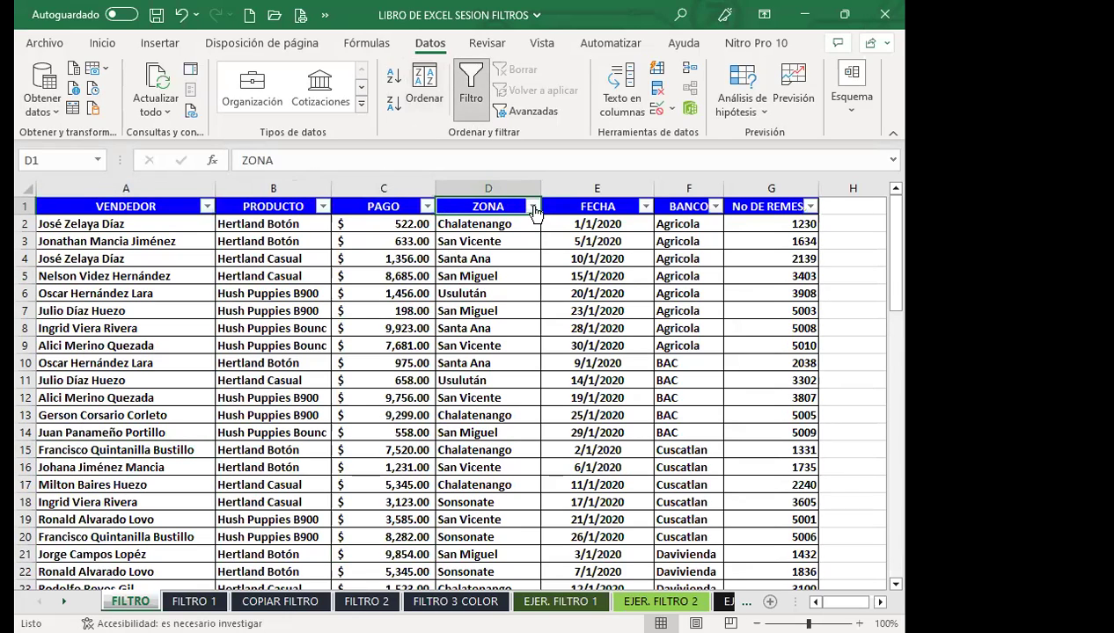
left_click(532, 206)
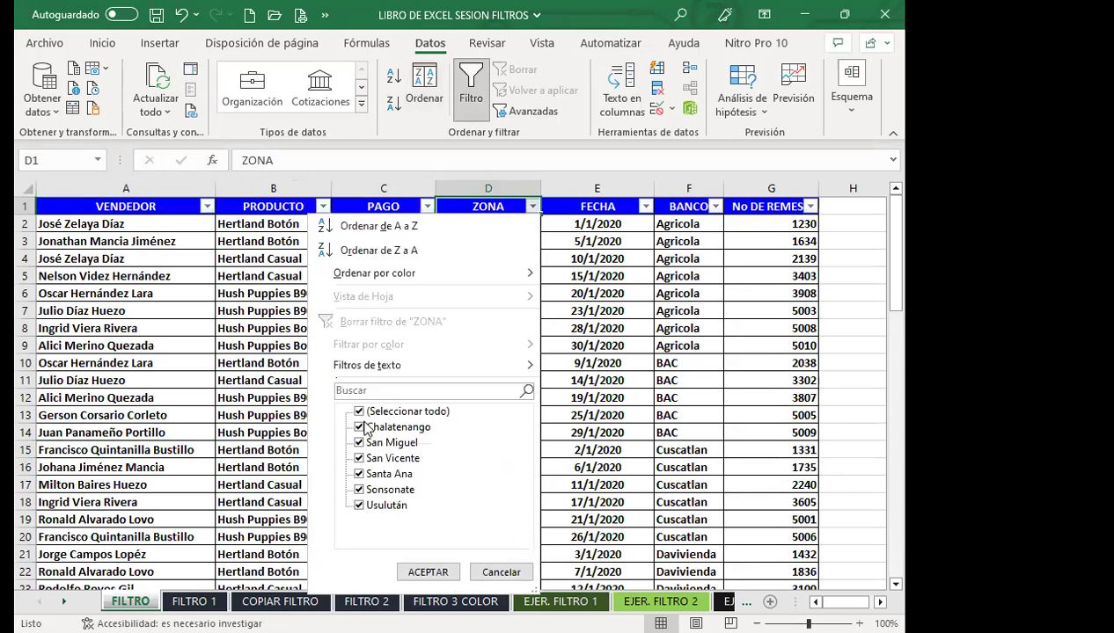
left_click(358, 473)
left_click(358, 489)
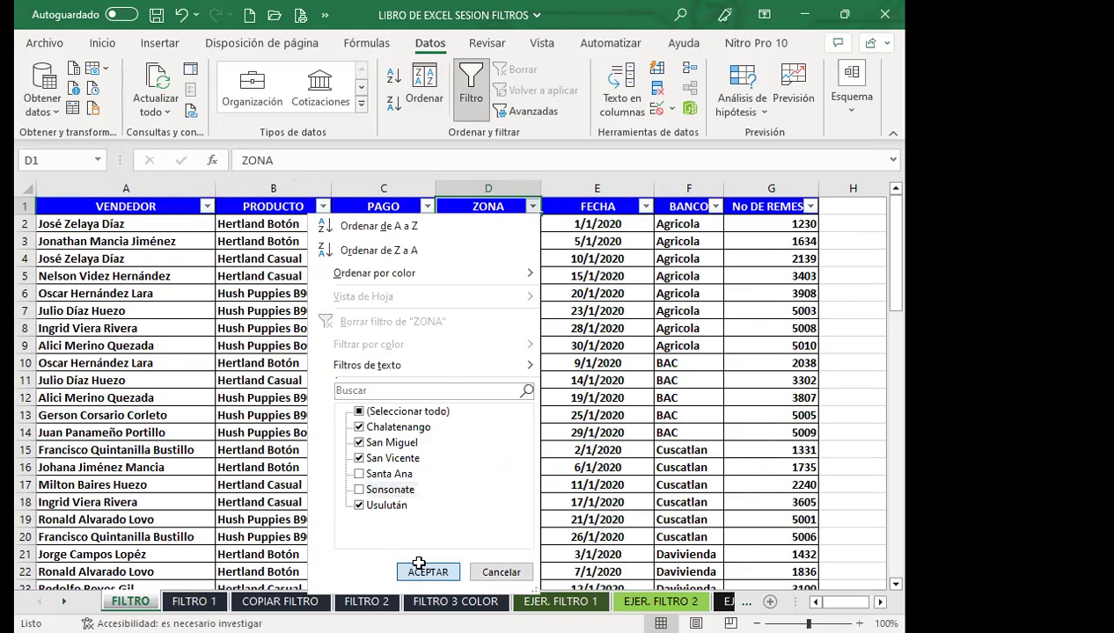
left_click(427, 572)
Filter BANCO to keep only Agricola and Davivienda
left_click(714, 206)
left_click(541, 412)
left_click(541, 427)
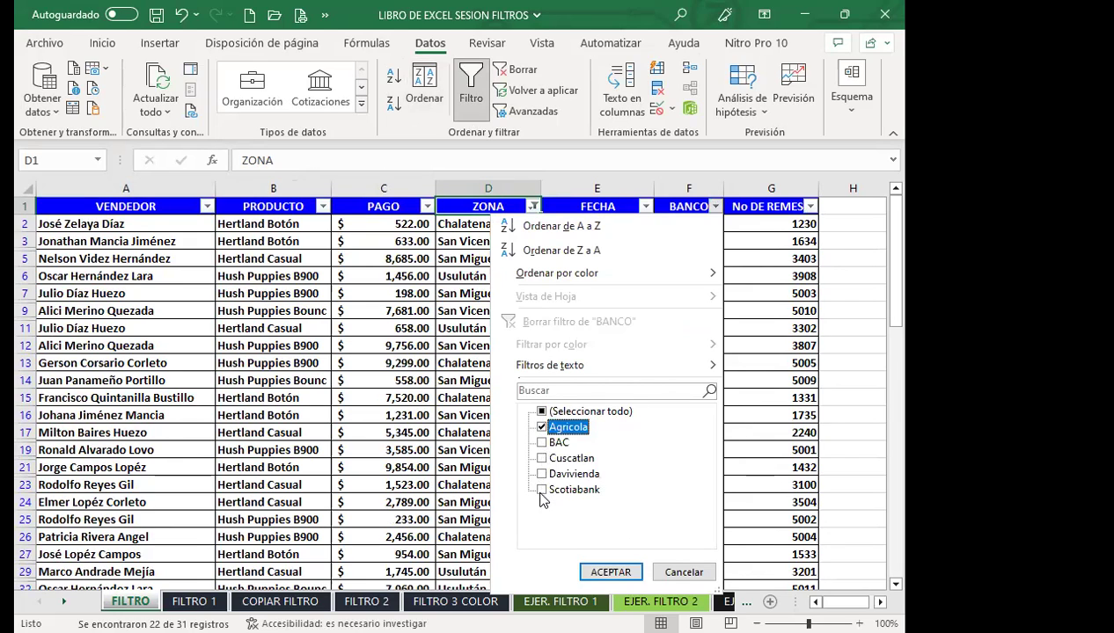
left_click(541, 490)
left_click(541, 474)
left_click(541, 490)
left_click(609, 572)
Exclude Hertland Casual in the PRODUCTO filter, leaving 8 of 31 records
left_click(452, 479)
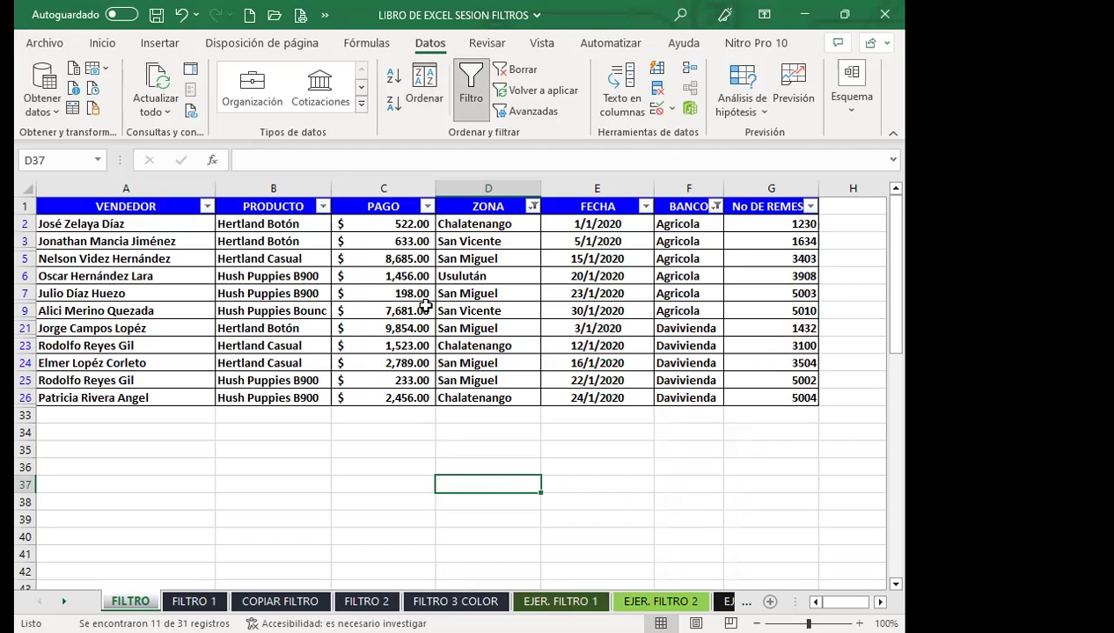
left_click(324, 206)
left_click(148, 443)
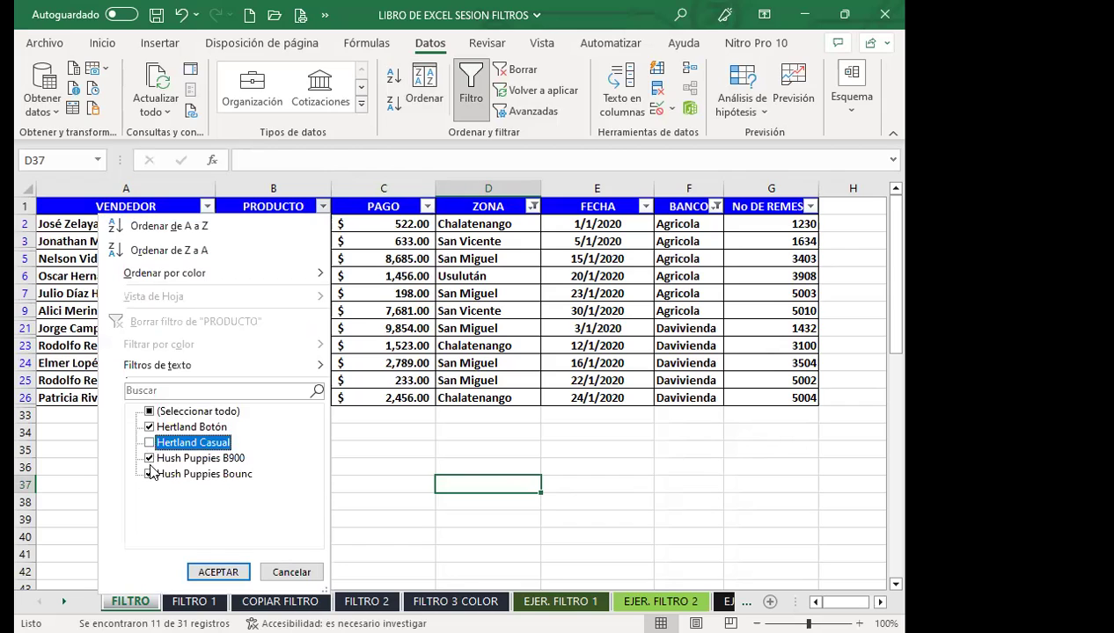
left_click(219, 573)
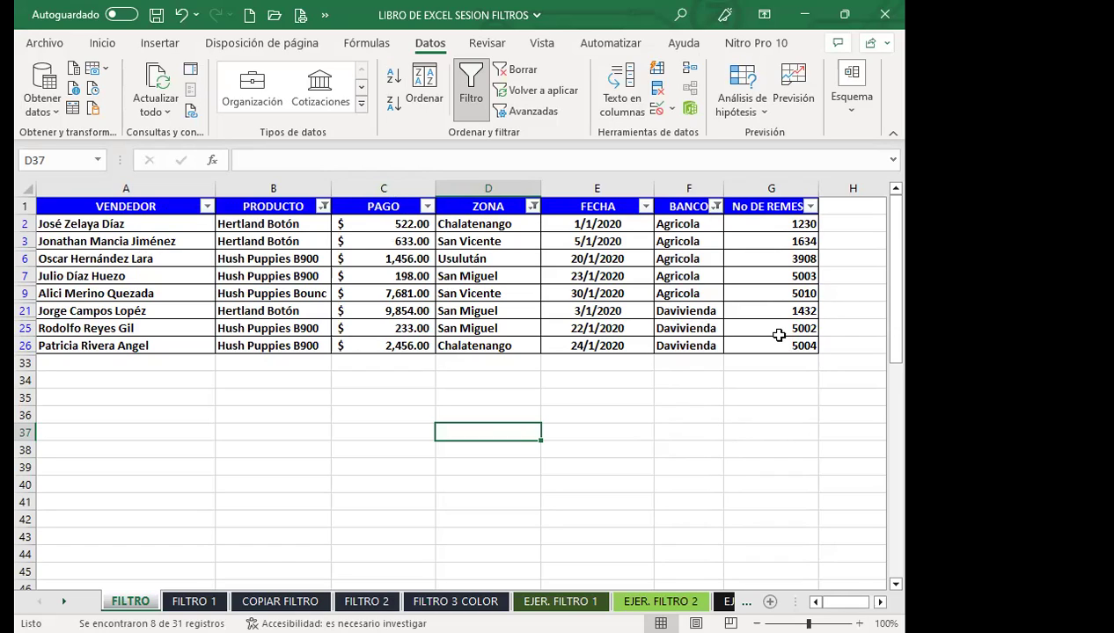
Delete the old table picture and paste the filtered table as a picture at cell A65
left_click(209, 479)
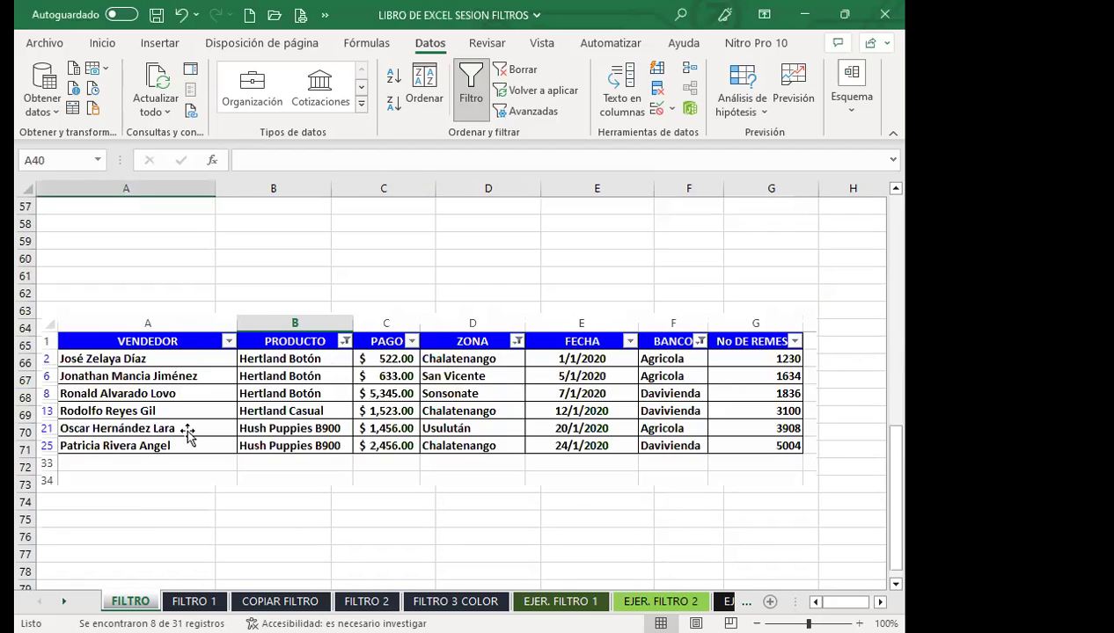
left_click(188, 431)
key("Delete")
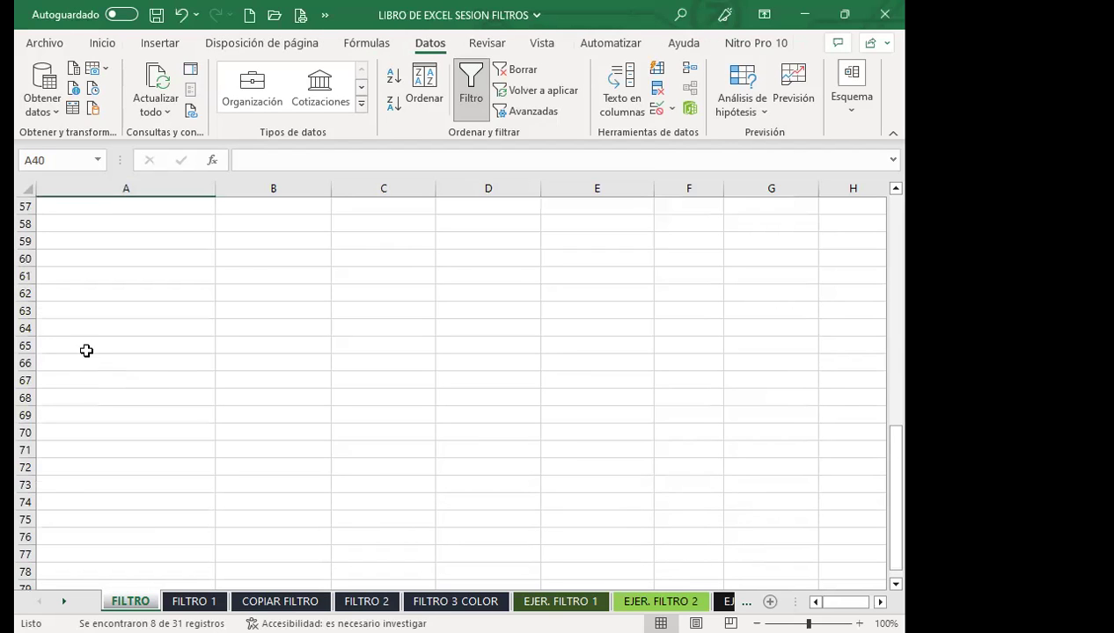
left_click(87, 346)
left_click(99, 42)
left_click(38, 79)
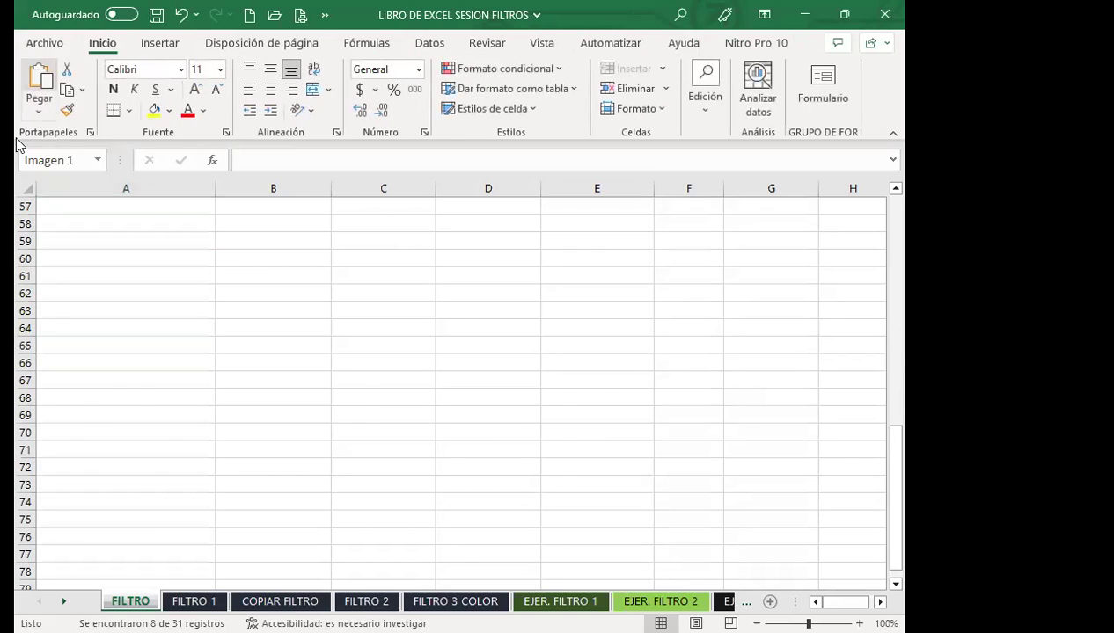
Shift the pasted table picture about two rows up, then return to the sheet top and deselect it
left_click_drag(205, 458, 208, 420)
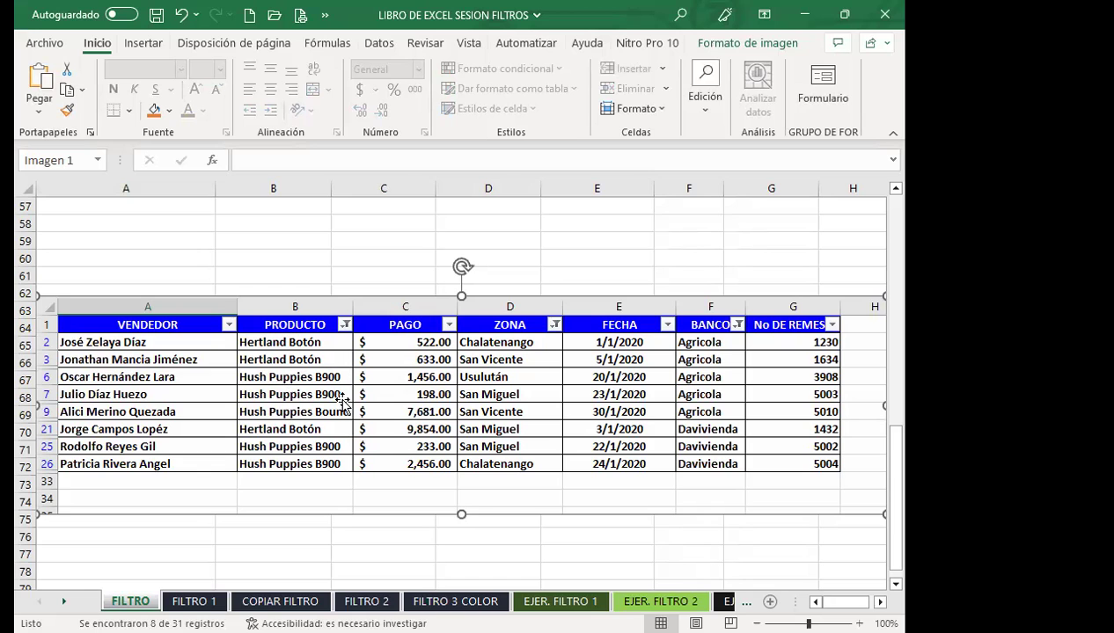
mouse_move(342, 403)
left_mouse_down()
mouse_move(331, 410)
mouse_move(344, 421)
left_mouse_up()
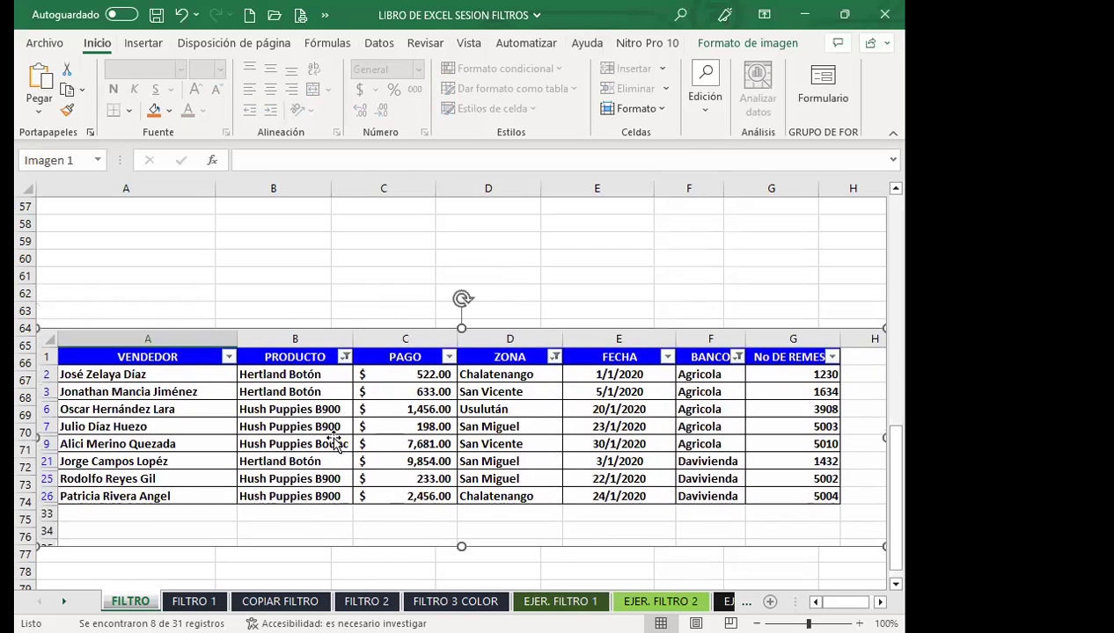
scroll(344, 431, "up", 7)
scroll(344, 431, "up", 4)
left_click(386, 329)
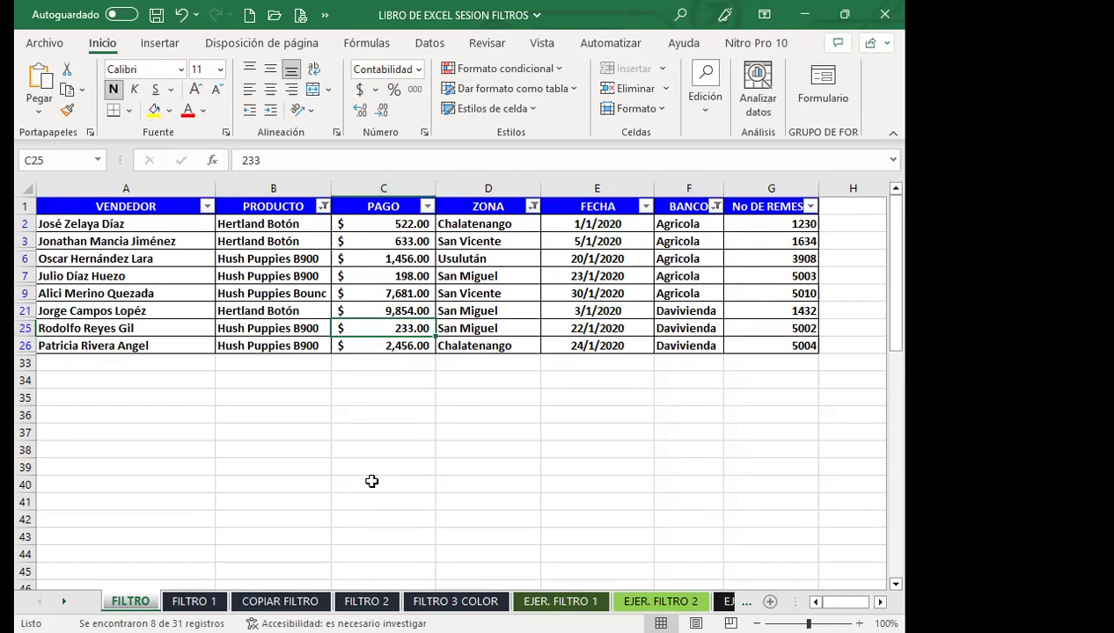
Switch to the FILTRO 1 sheet, briefly compare it with FILTRO, and select header row 1
left_click(198, 600)
left_click(481, 497)
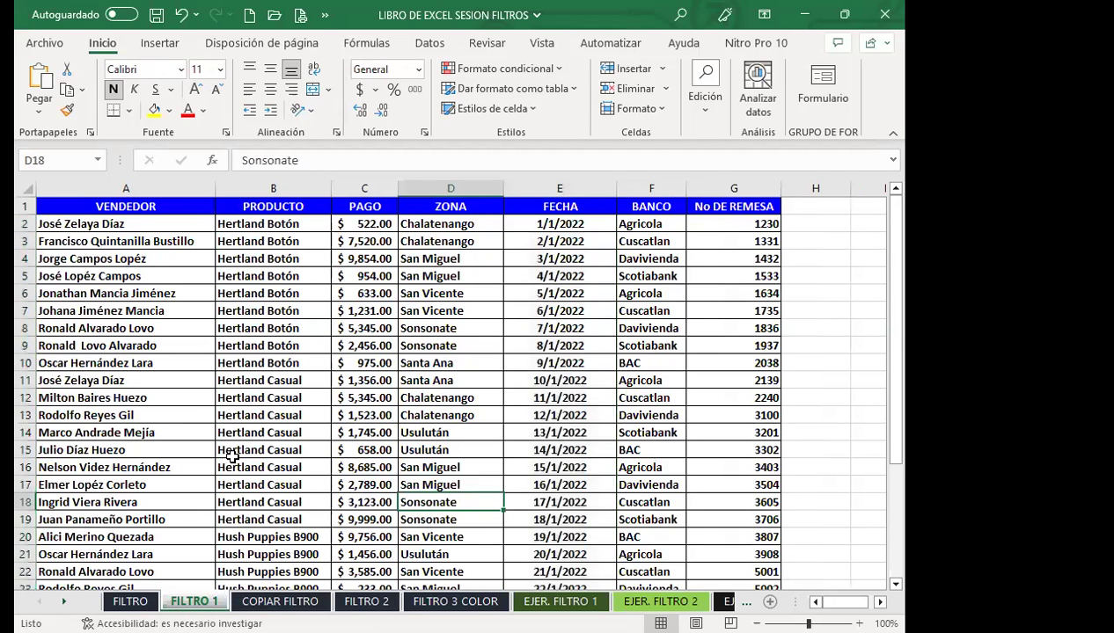
left_click(130, 601)
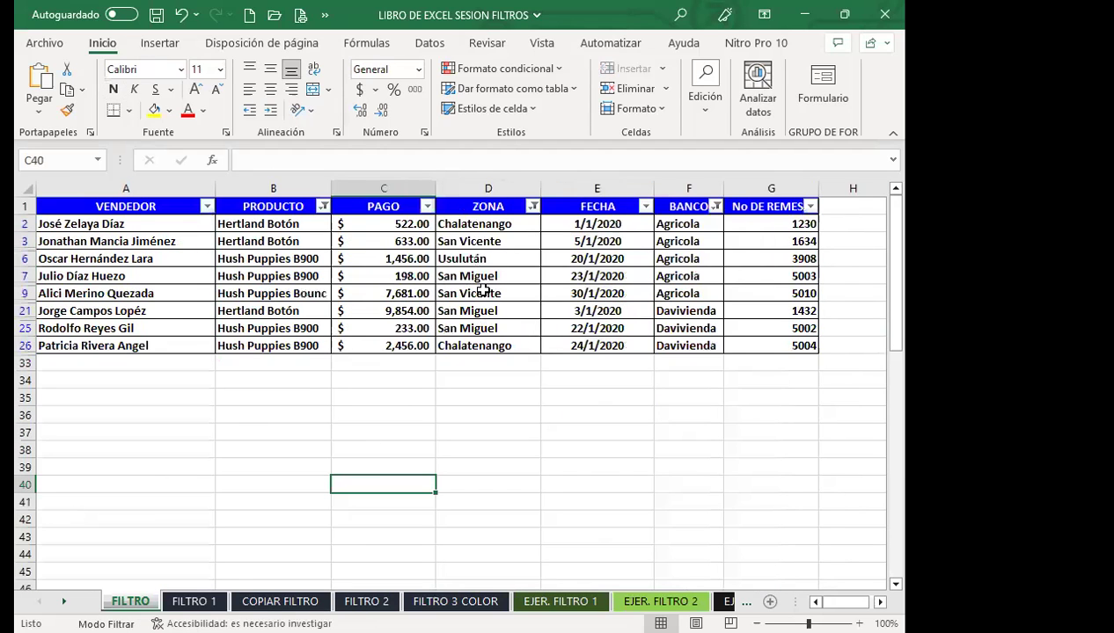
left_click(198, 602)
left_click(260, 415)
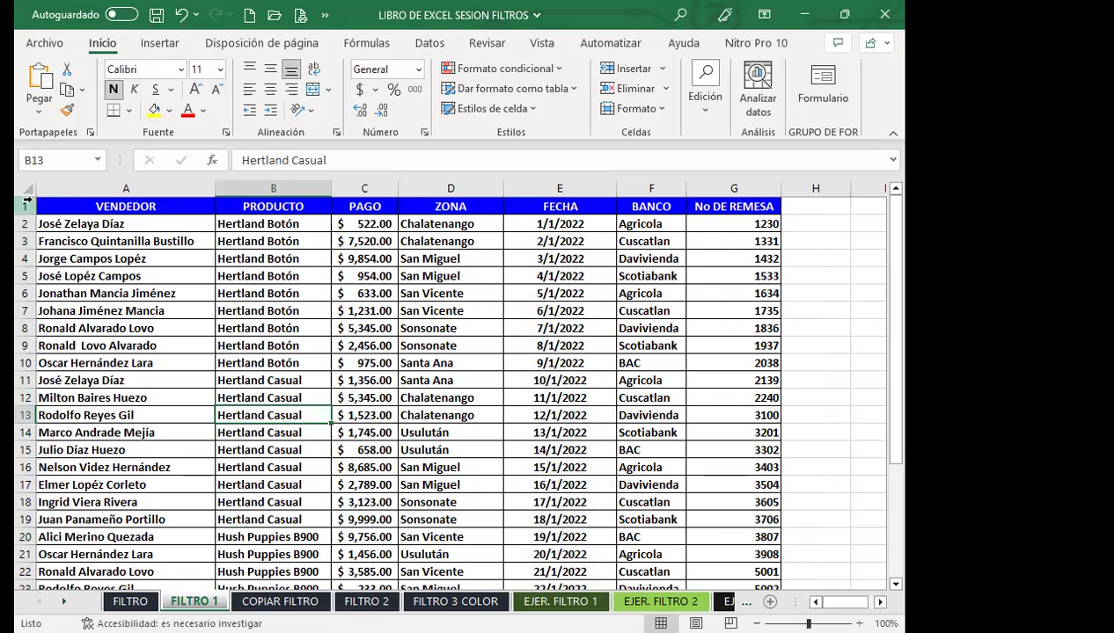
left_click(28, 205)
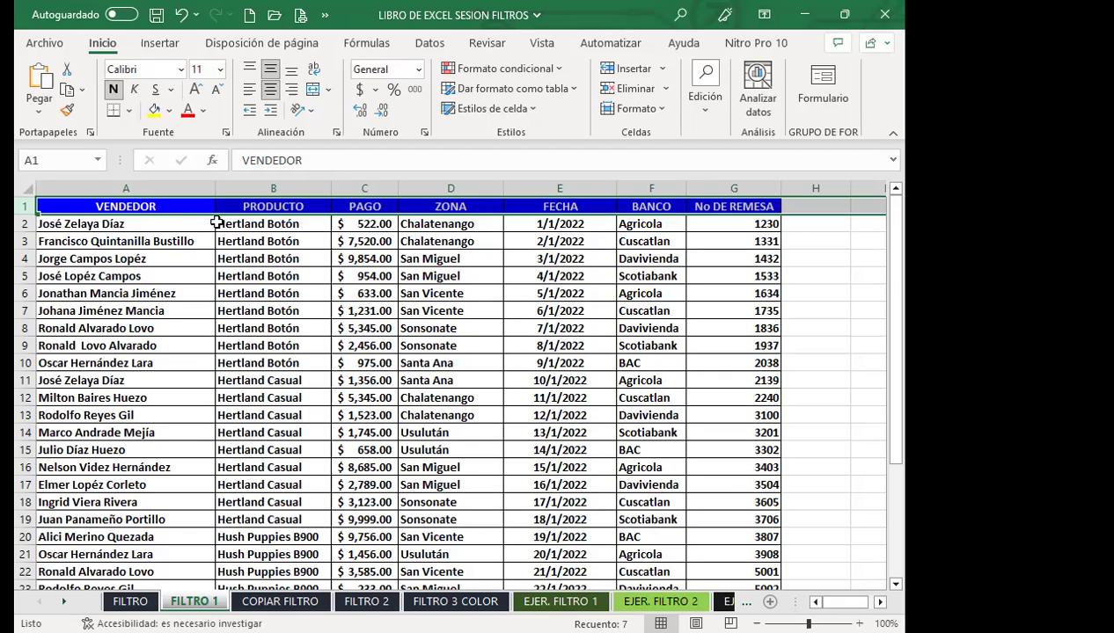
Insert a blank row 17 in the FILTRO 1 table and fill it yellow
left_click(26, 486)
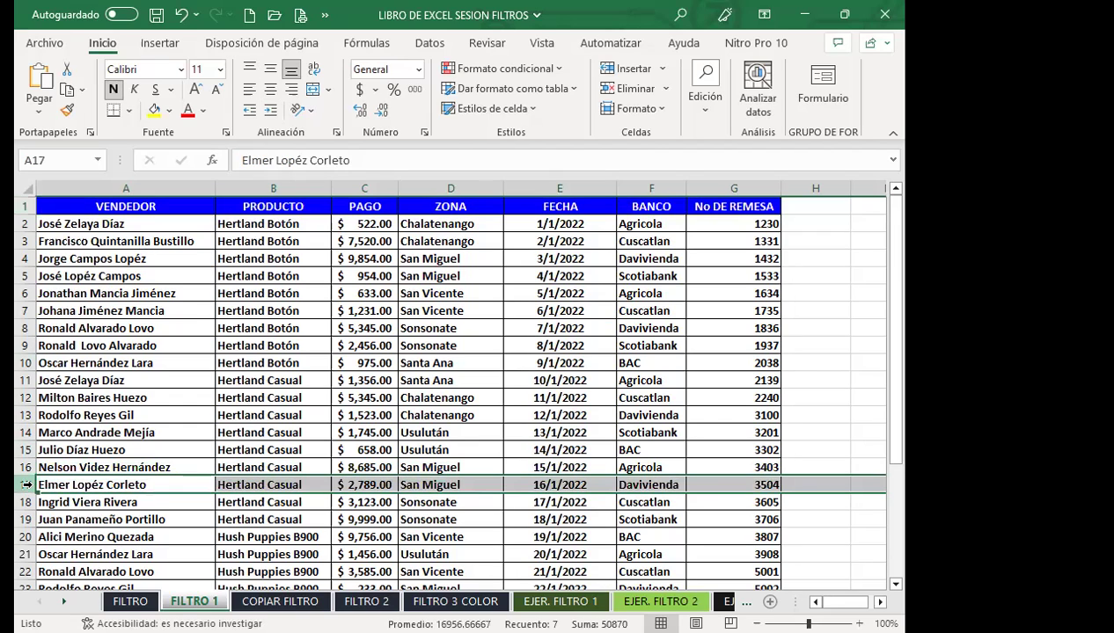
left_click(641, 77)
left_click_drag(71, 484, 747, 484)
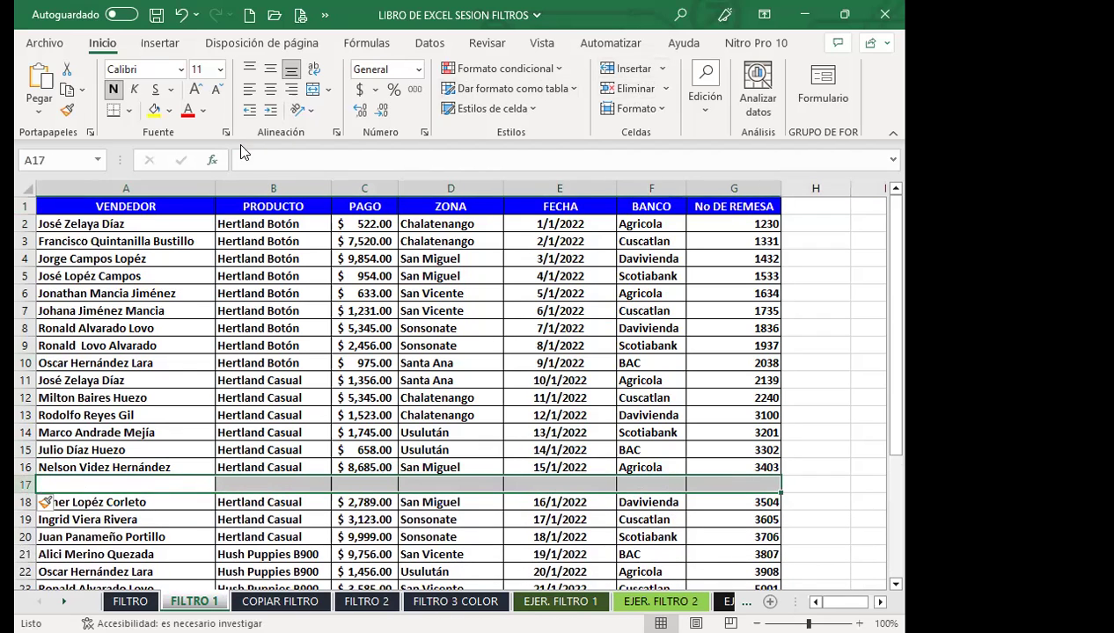
left_click(154, 110)
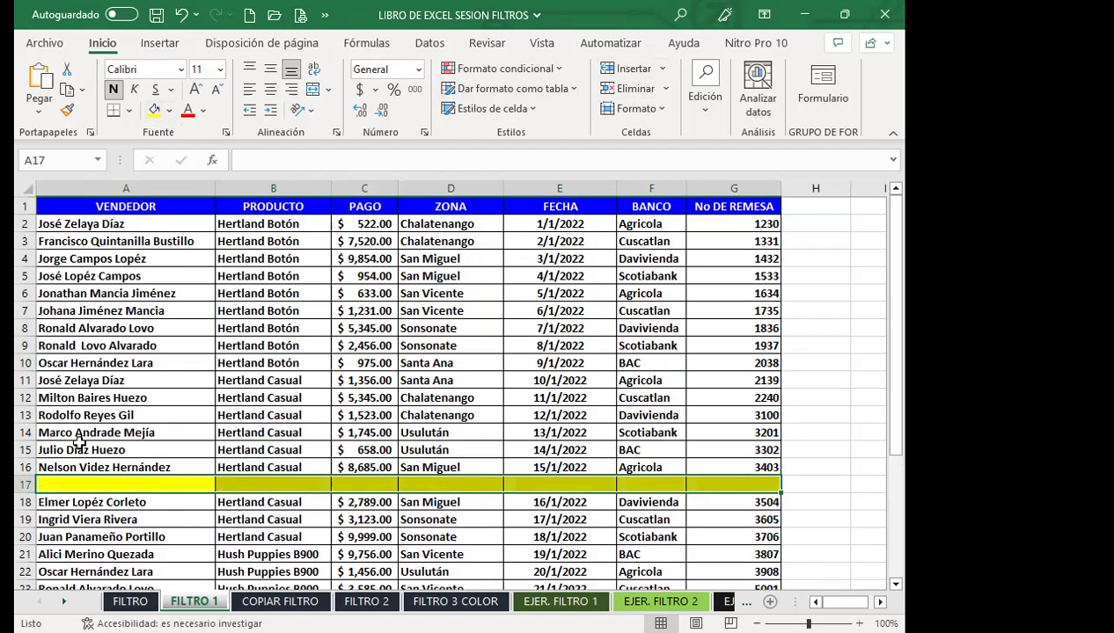
scroll(71, 435, "down", 1)
left_click(88, 465)
Remove a stray letter from A17 and select A17:G17 as the new filter header
left_click_drag(45, 431, 751, 431)
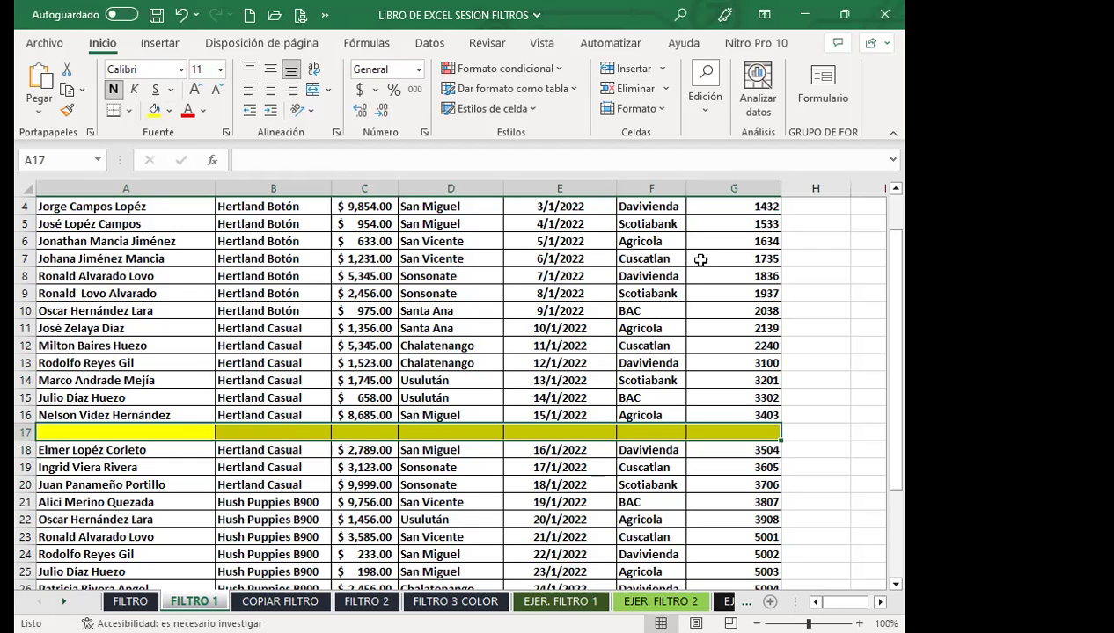
type("I")
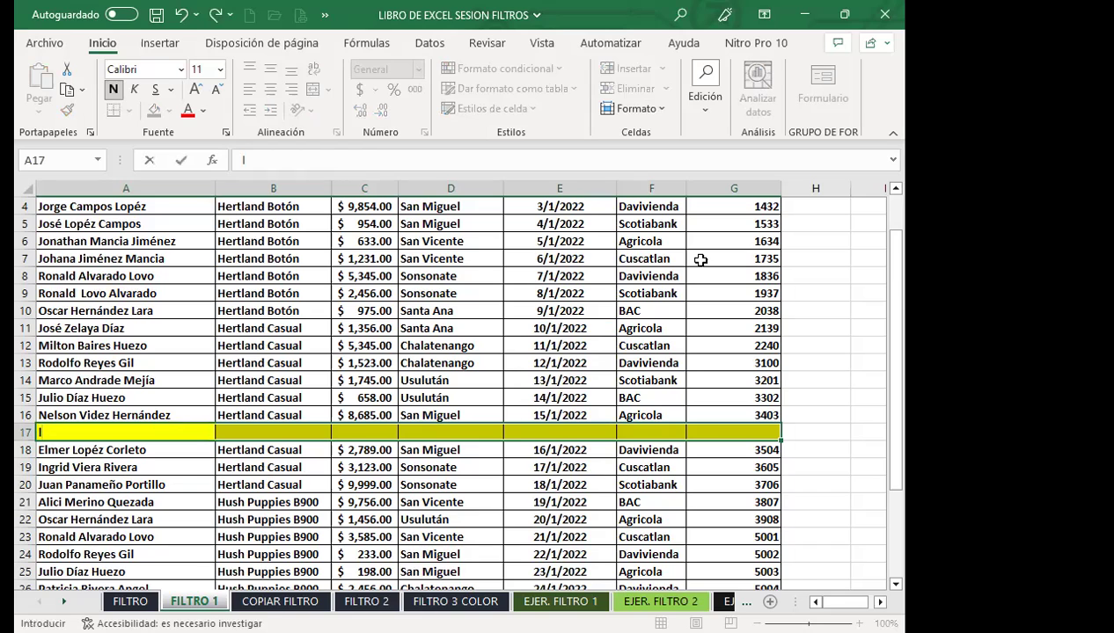
key("BackSpace")
left_click(94, 456)
mouse_move(48, 429)
left_mouse_down()
mouse_move(622, 435)
mouse_move(718, 419)
left_mouse_up()
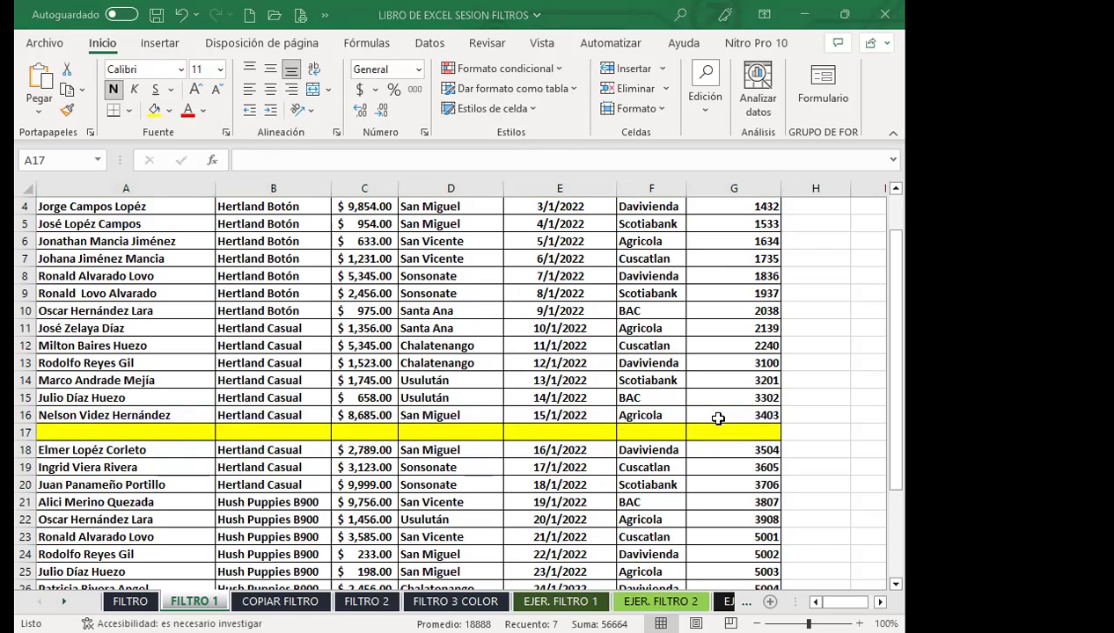
left_click_drag(52, 432, 714, 425)
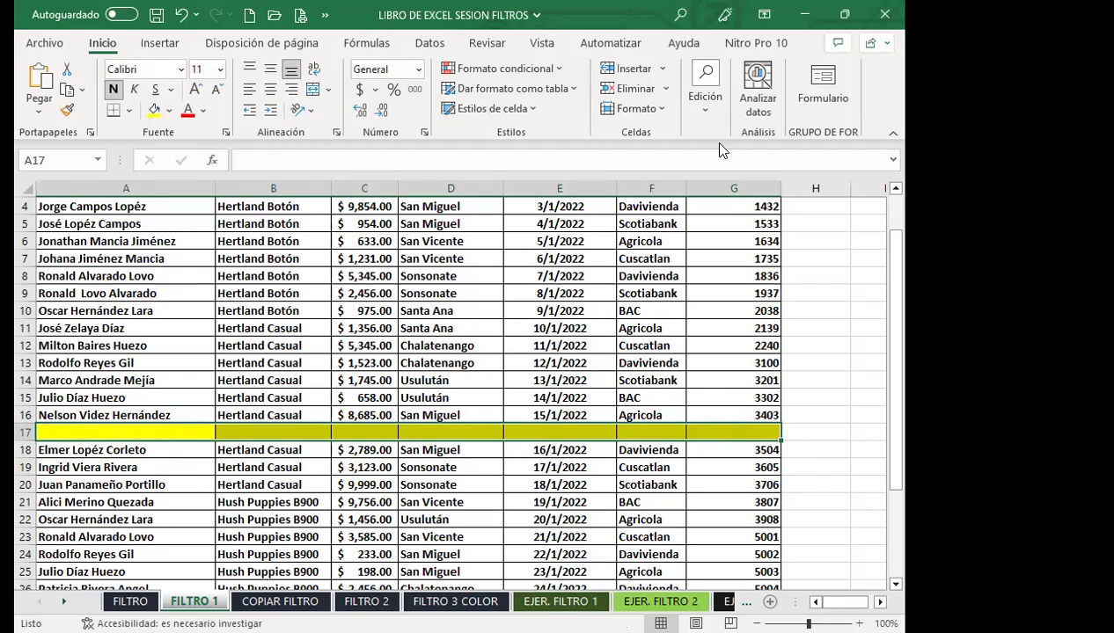
Apply Ordenar y filtrar > Filtro on A17:G17 and review the records below row 17
left_click(792, 187)
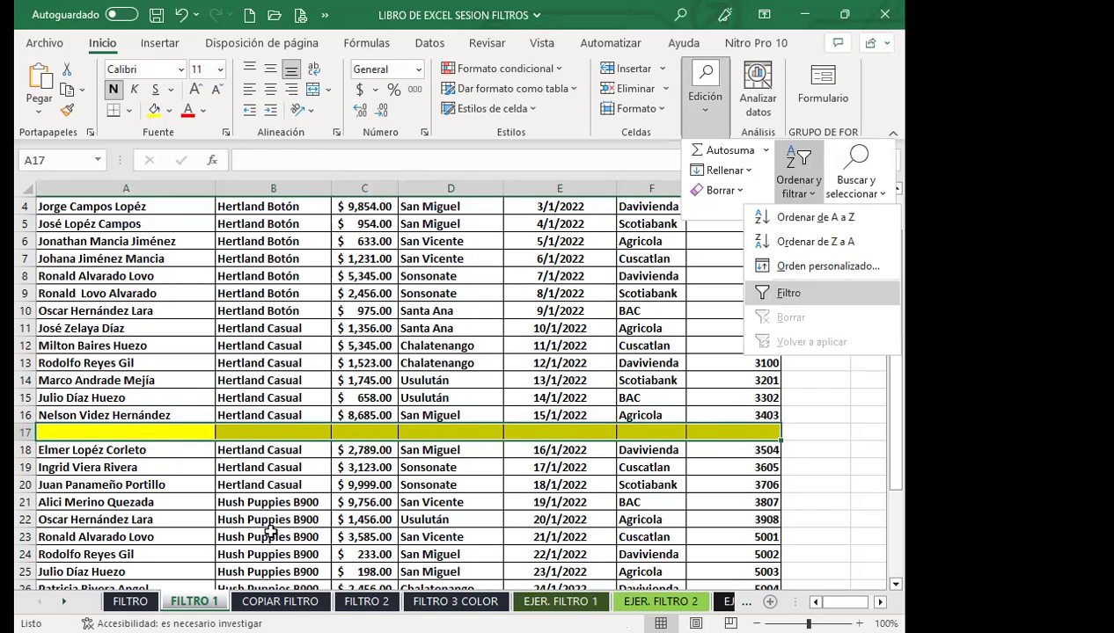
left_click(773, 294)
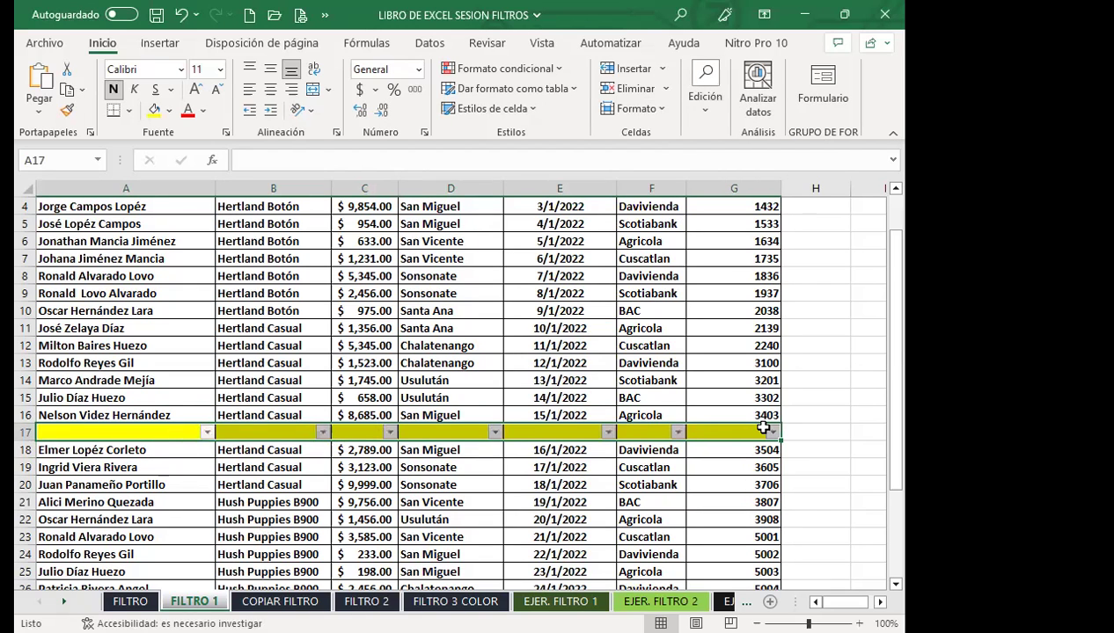
scroll(762, 428, "up", 1)
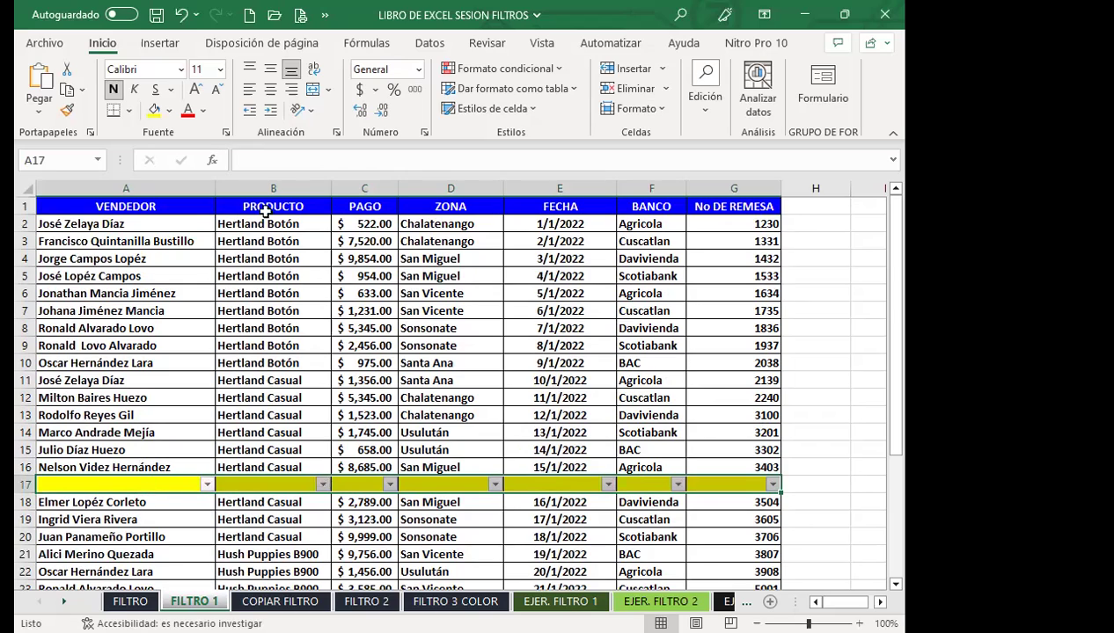
scroll(550, 439, "down", 2)
scroll(352, 431, "down", 1)
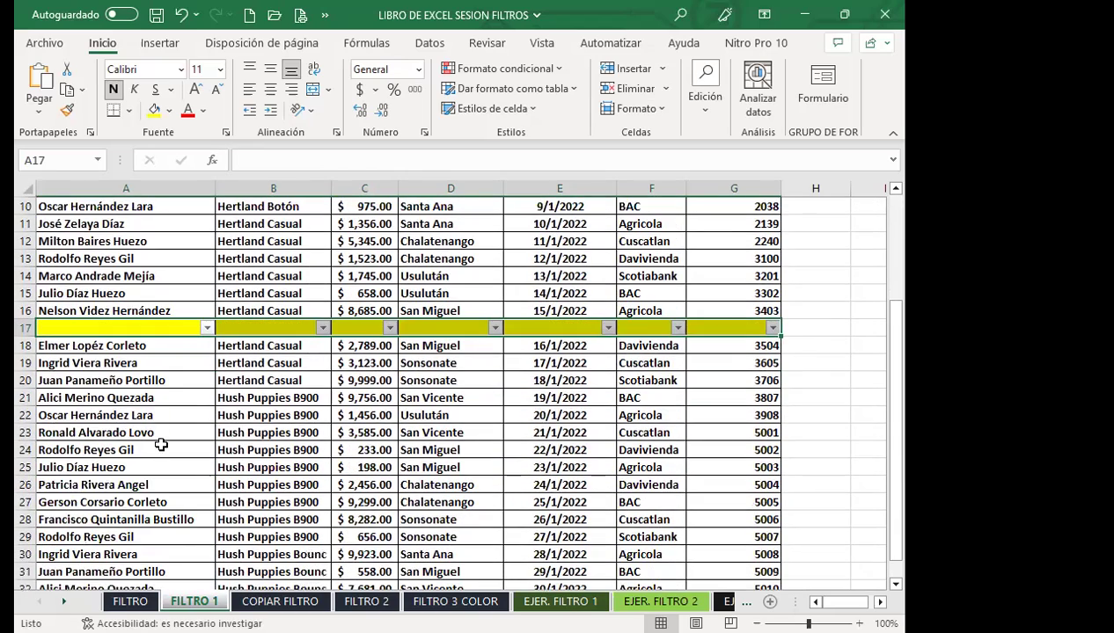
scroll(167, 440, "down", 2)
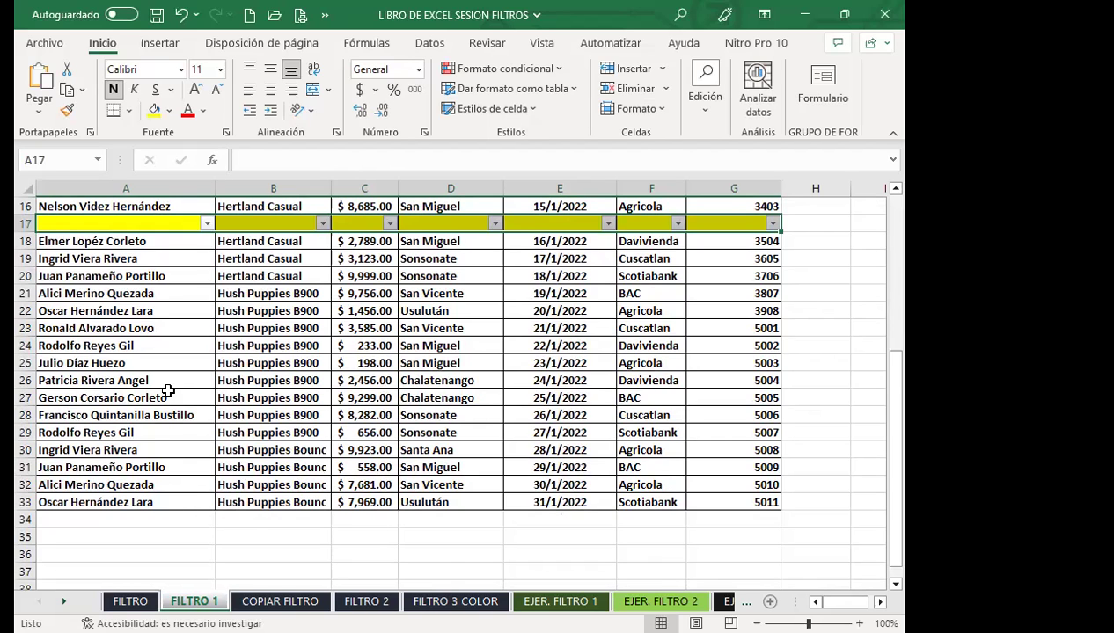
scroll(167, 387, "up", 2)
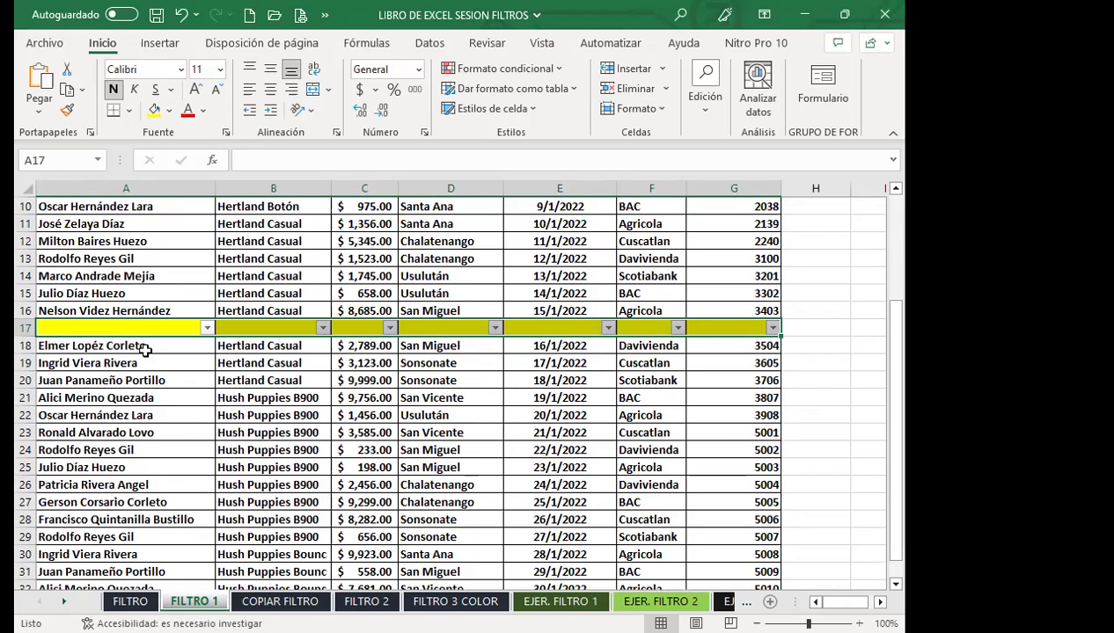
left_click(322, 327)
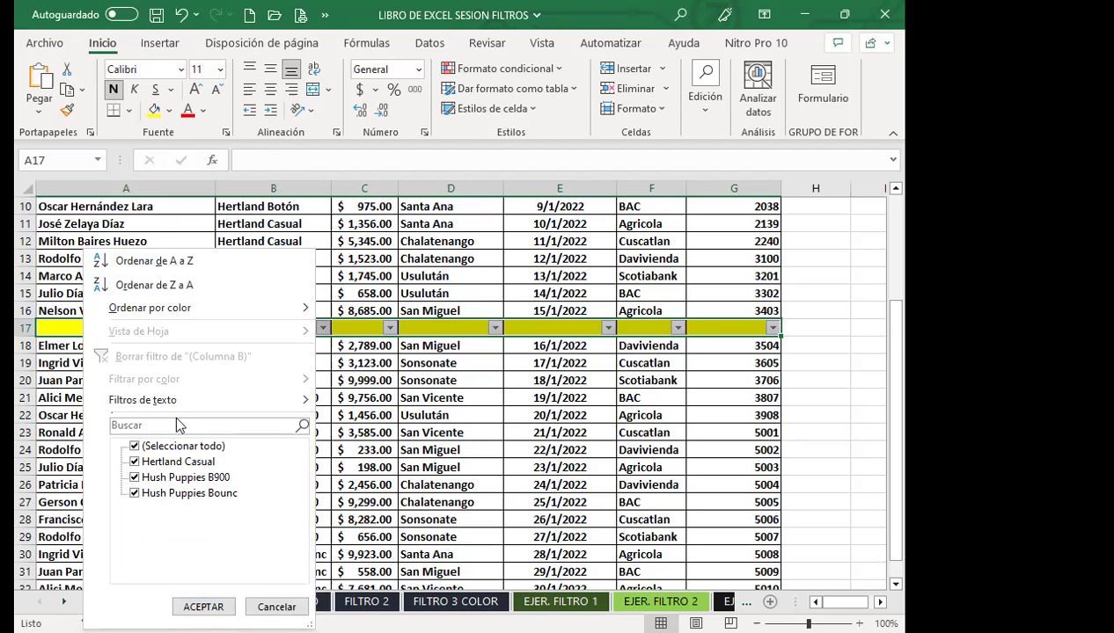
Filter column B to exclude both Hush Puppies products and column D to exclude San Miguel
left_click(133, 477)
left_click(134, 494)
left_click(203, 607)
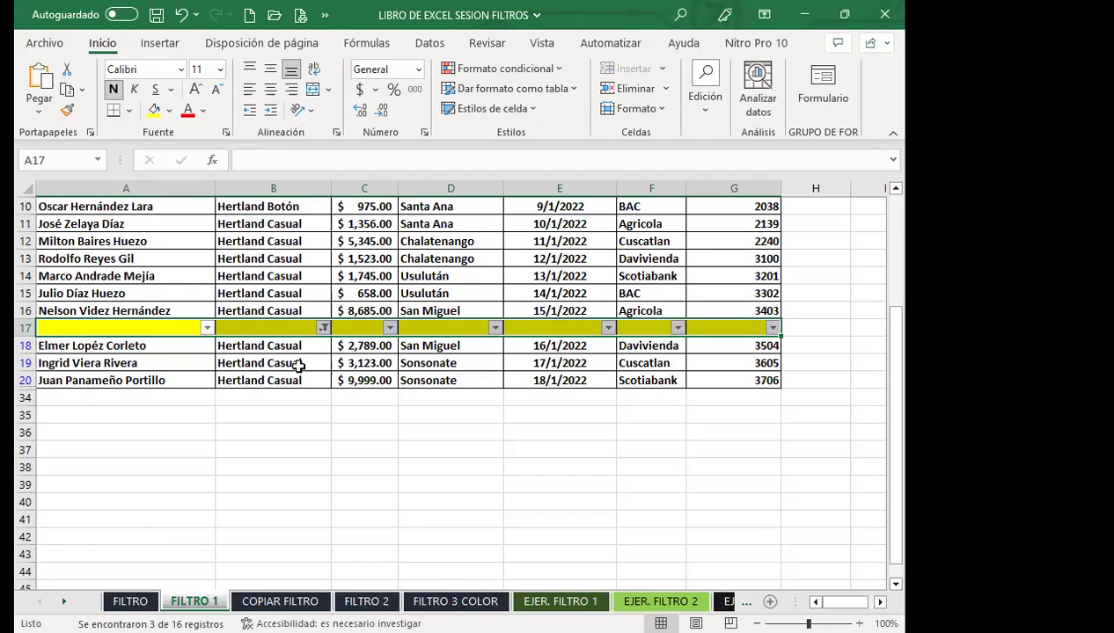
left_click(496, 328)
left_click(306, 462)
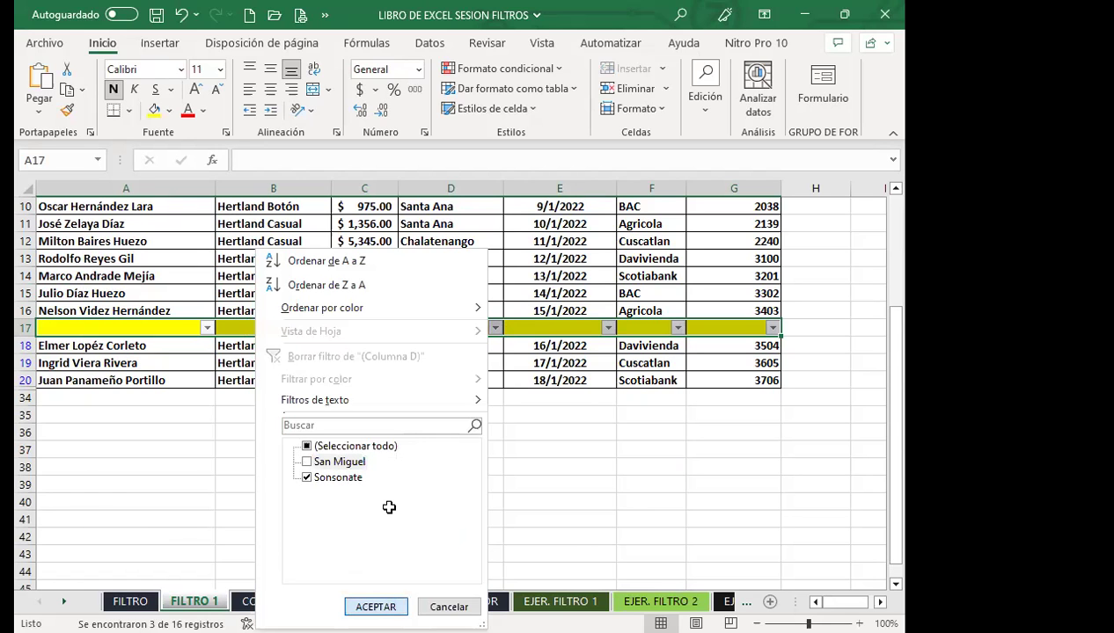
key("Return")
scroll(389, 508, "up", 2)
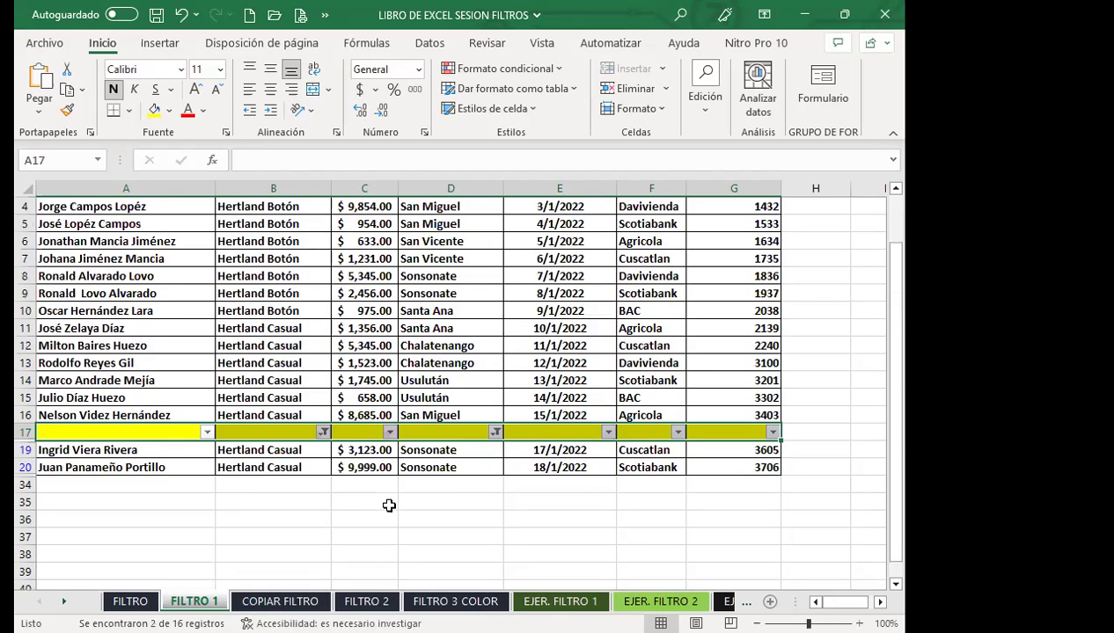
scroll(264, 504, "up", 1)
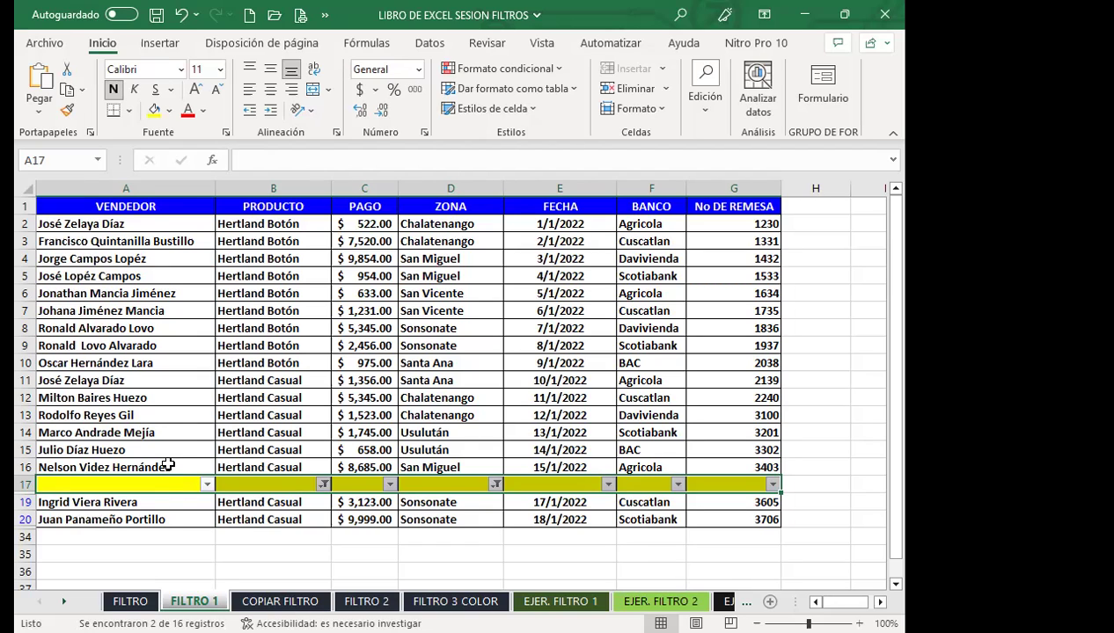
Select the first filtered record A19:G19, then check criteria cells B17 and G17
left_click(125, 484)
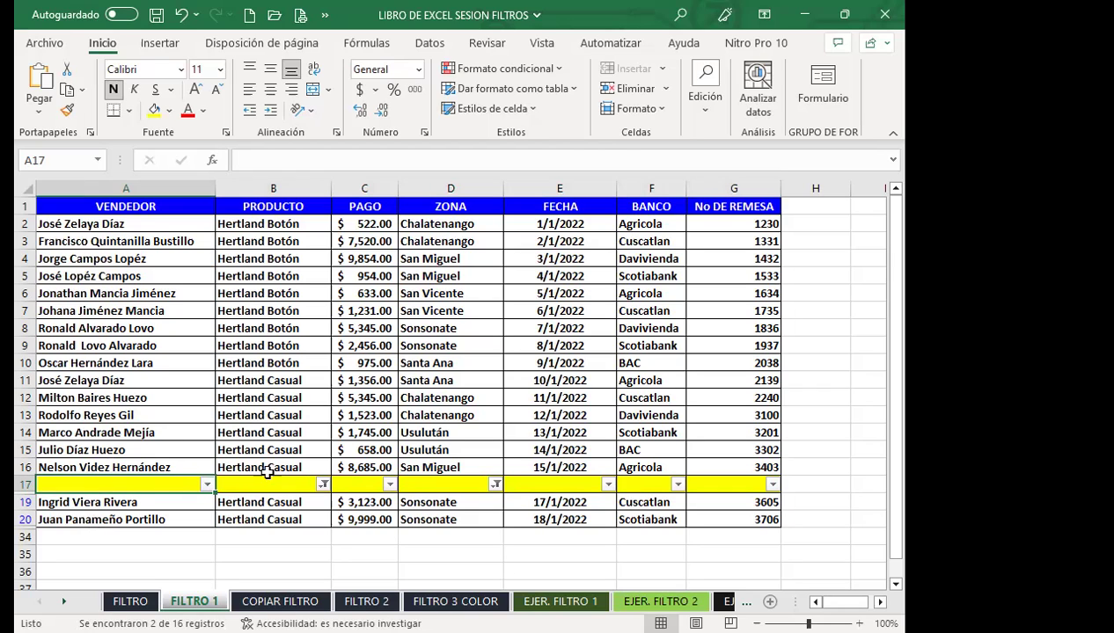
left_click(125, 505)
left_click_drag(125, 505, 724, 502)
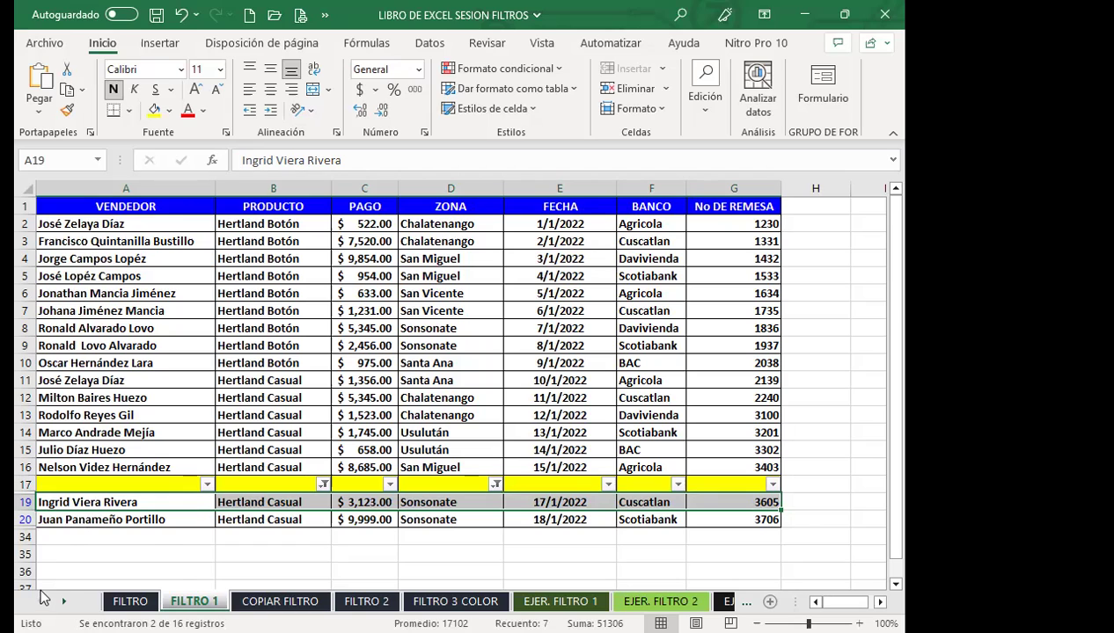
left_click(249, 484)
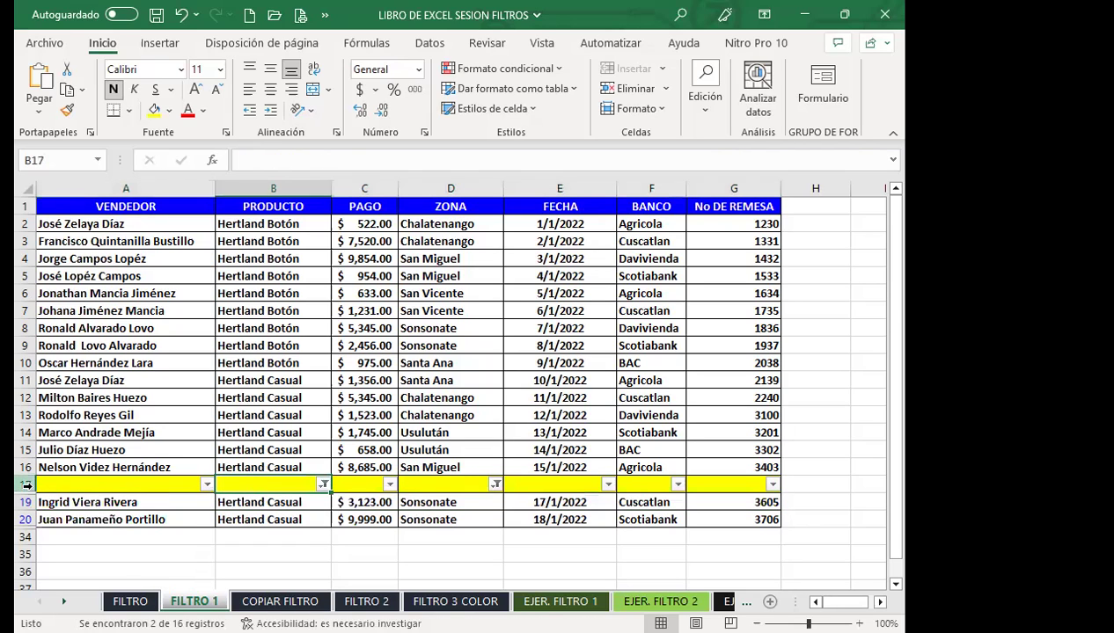
left_click(743, 484)
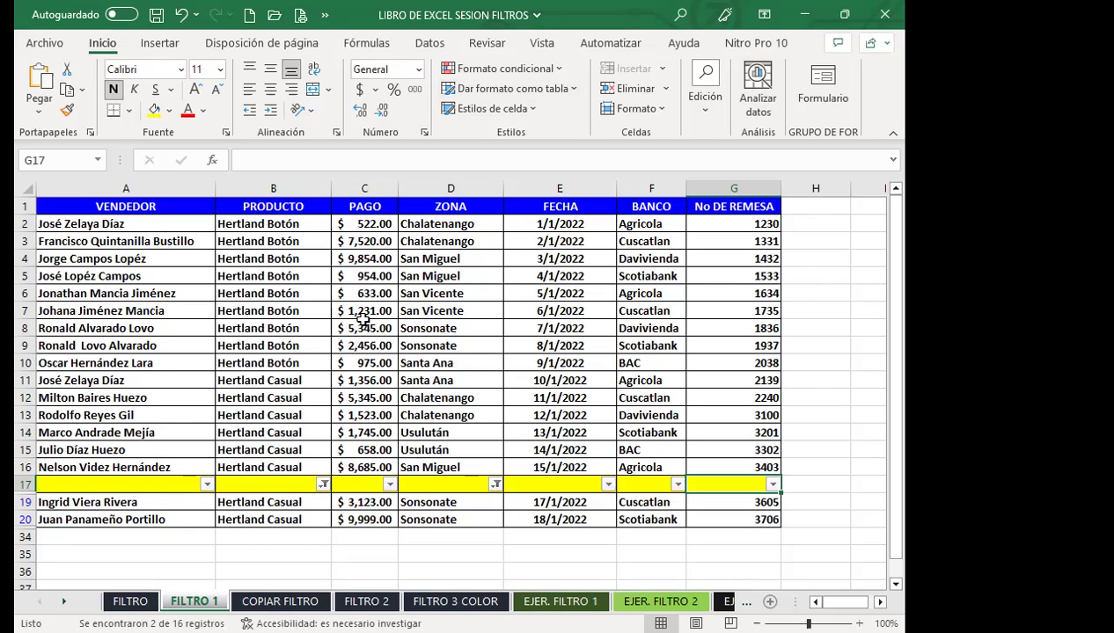
Glance at the Datos tab, then show Inicio's Edición menu with Ordenar y filtrar
left_click(428, 44)
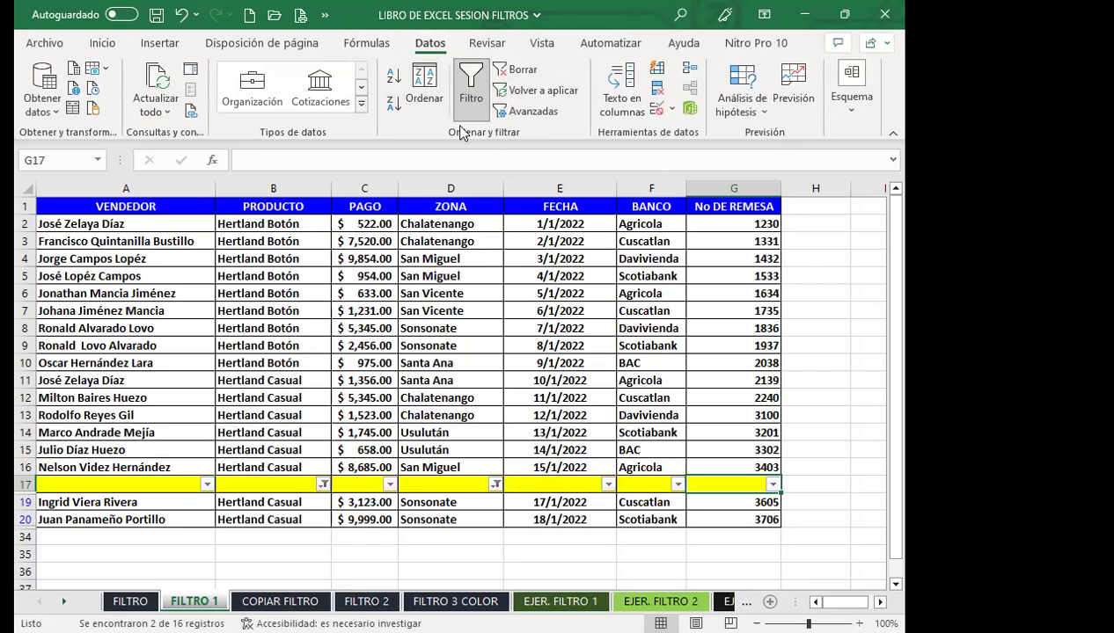
left_click(107, 46)
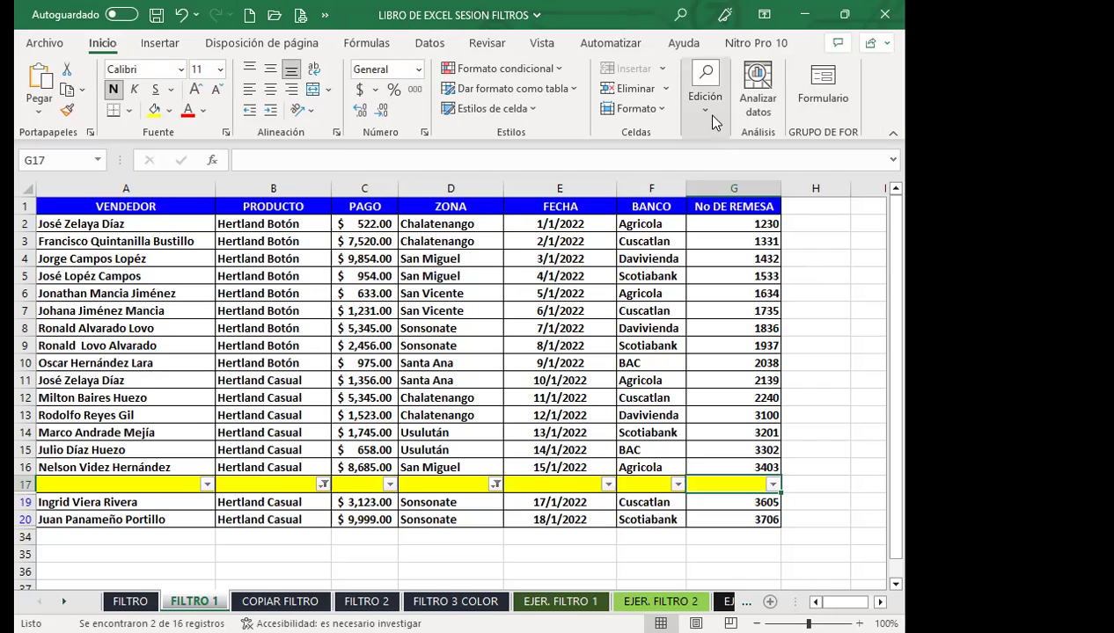
left_click(712, 116)
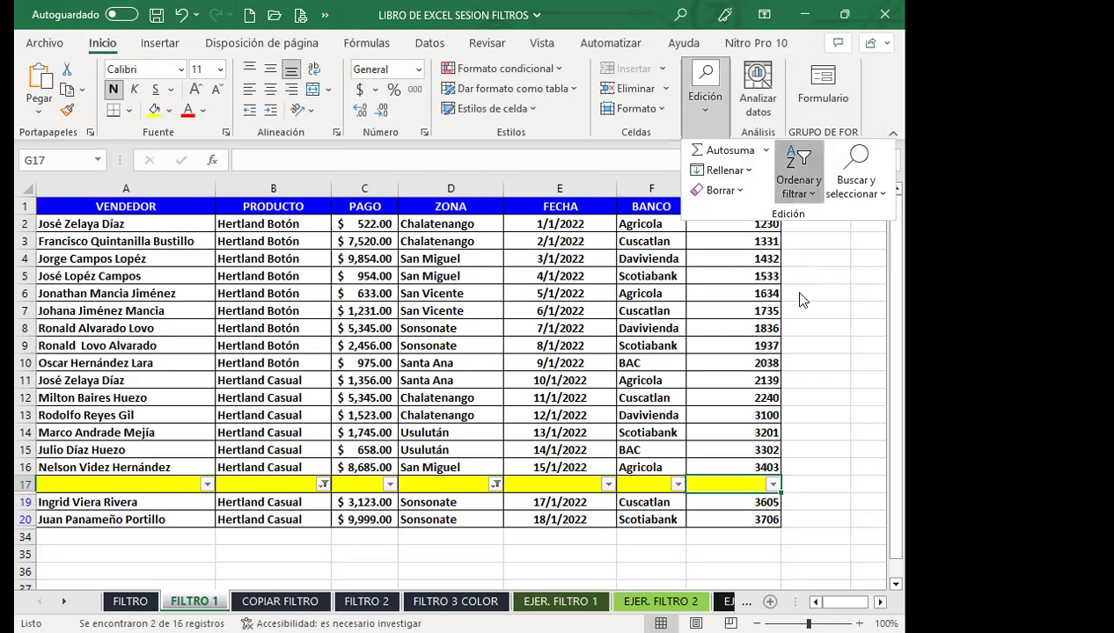
Close the Edición menu and show the Datos filter tools with cell D11 selected
left_click(374, 283)
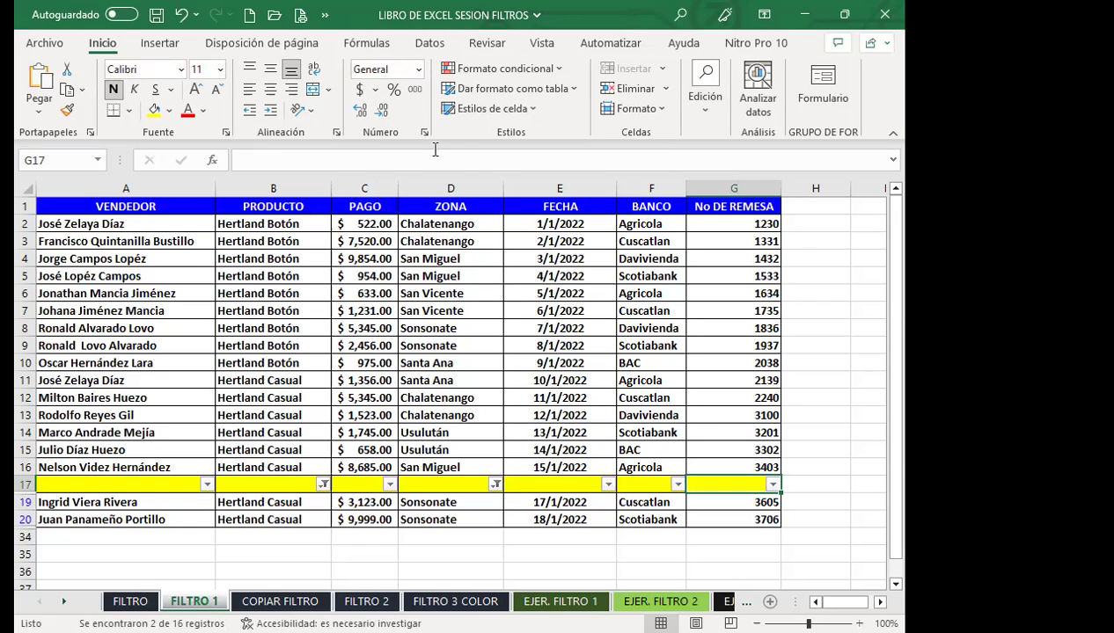
left_click(416, 44)
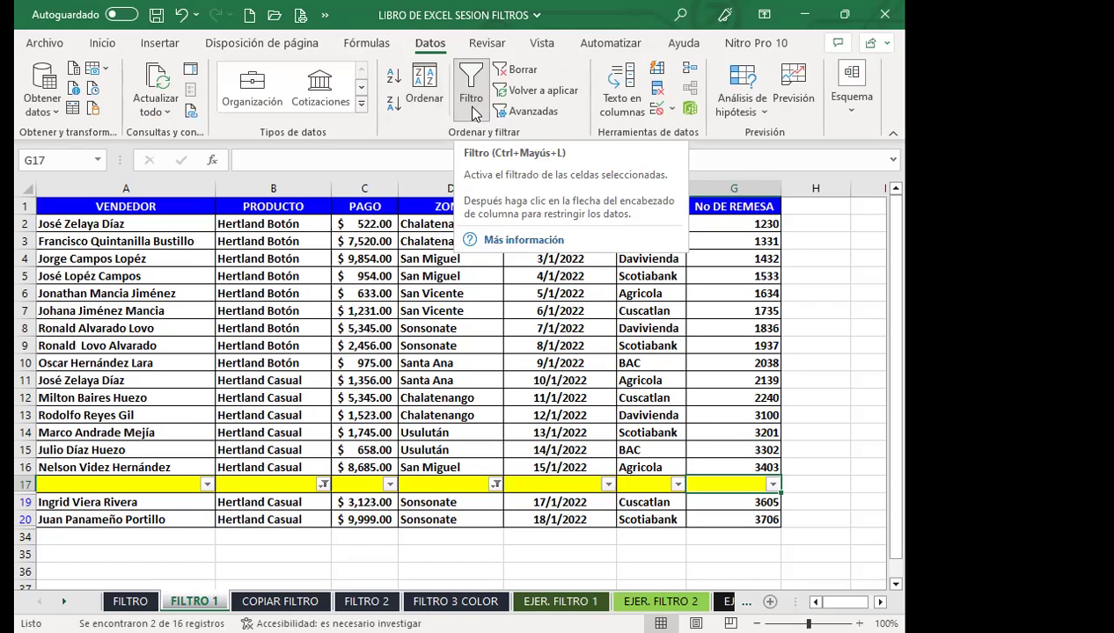
left_click(423, 376)
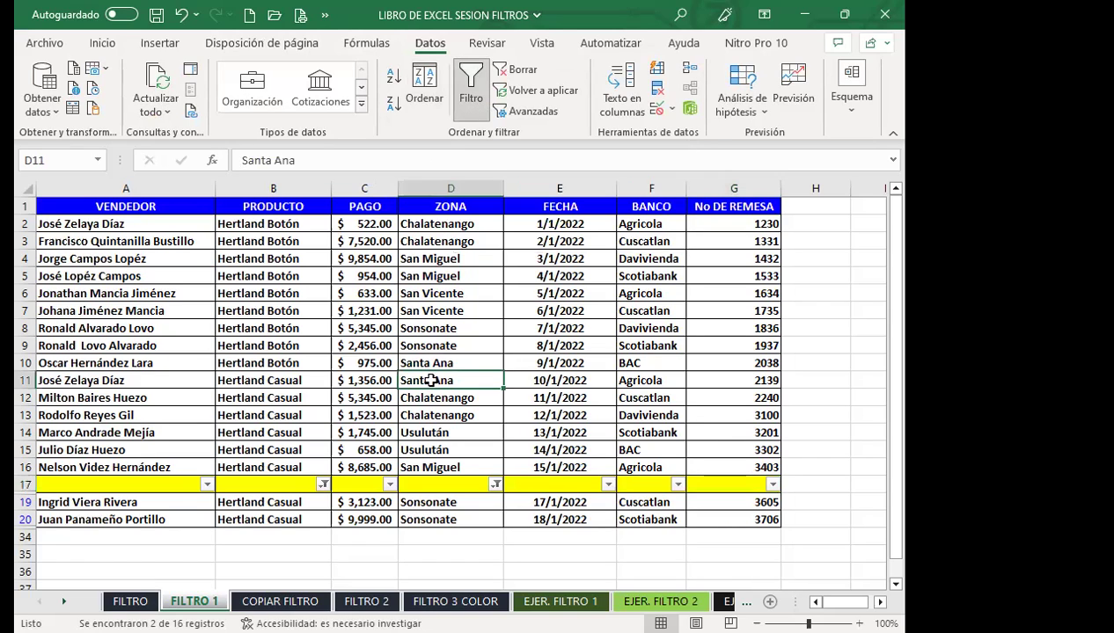
Go to the FILTRO 2 sheet and scroll through its 31-record colour-coded sales table
left_click(359, 604)
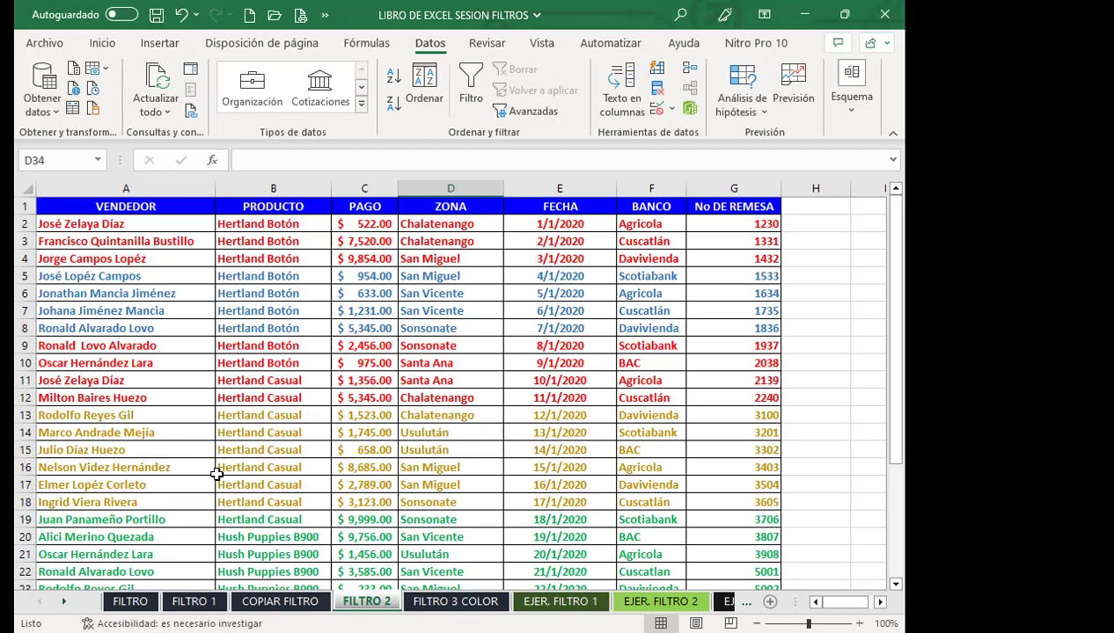
scroll(208, 465, "down", 2)
scroll(208, 467, "down", 4)
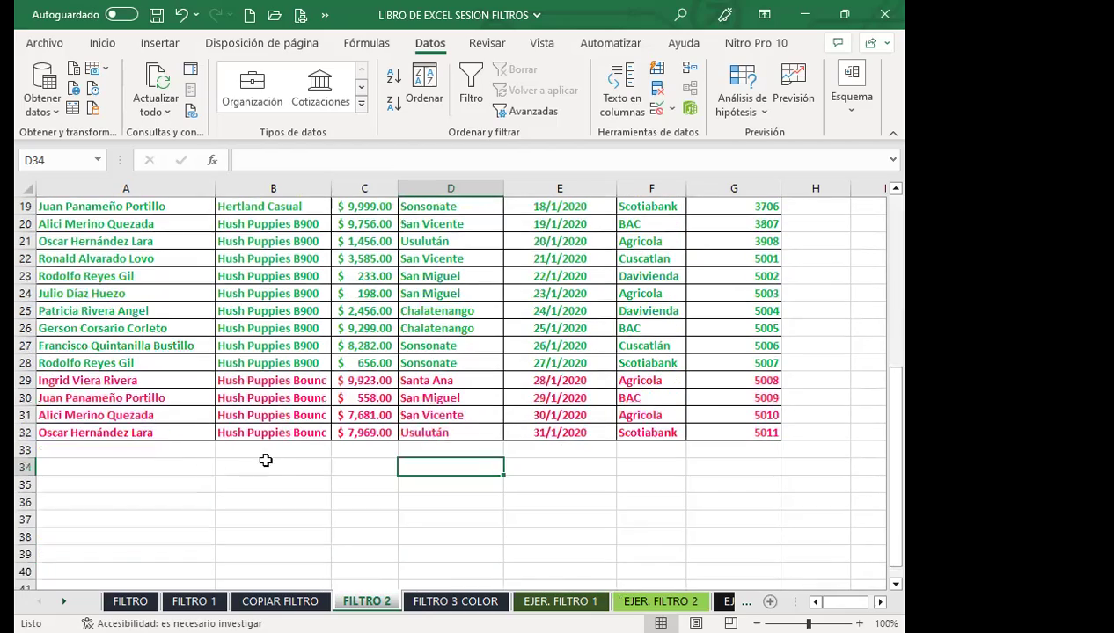
scroll(268, 453, "up", 3)
scroll(277, 460, "up", 3)
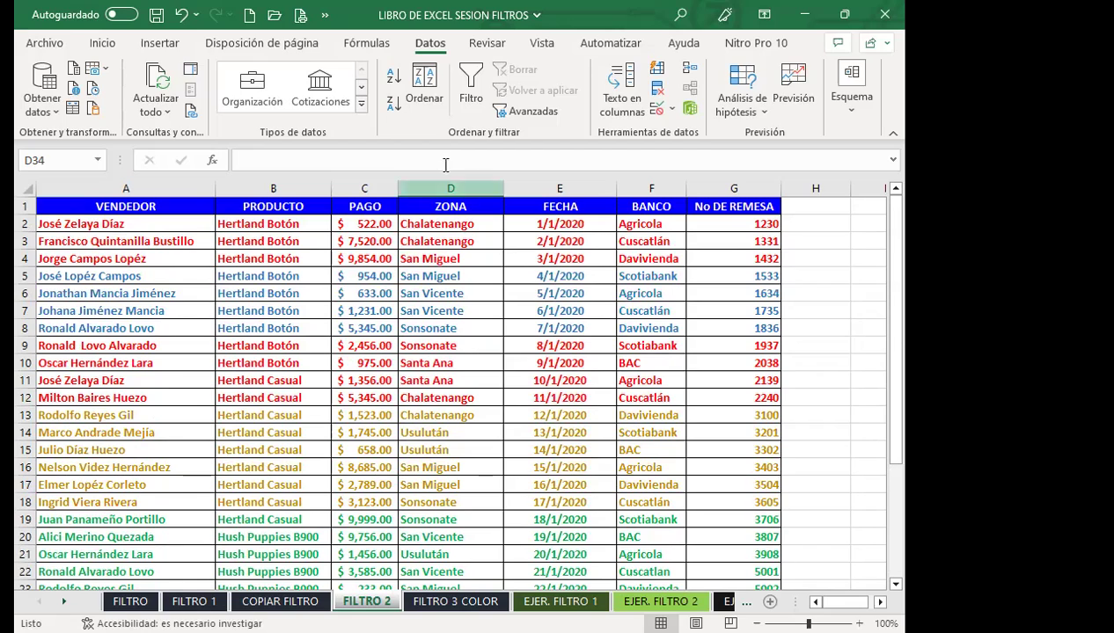
Add filter arrows to the FILTRO 2 headers and show PRODUCTO's Filtrar por color font-colour choices
left_click(480, 311)
left_click(469, 93)
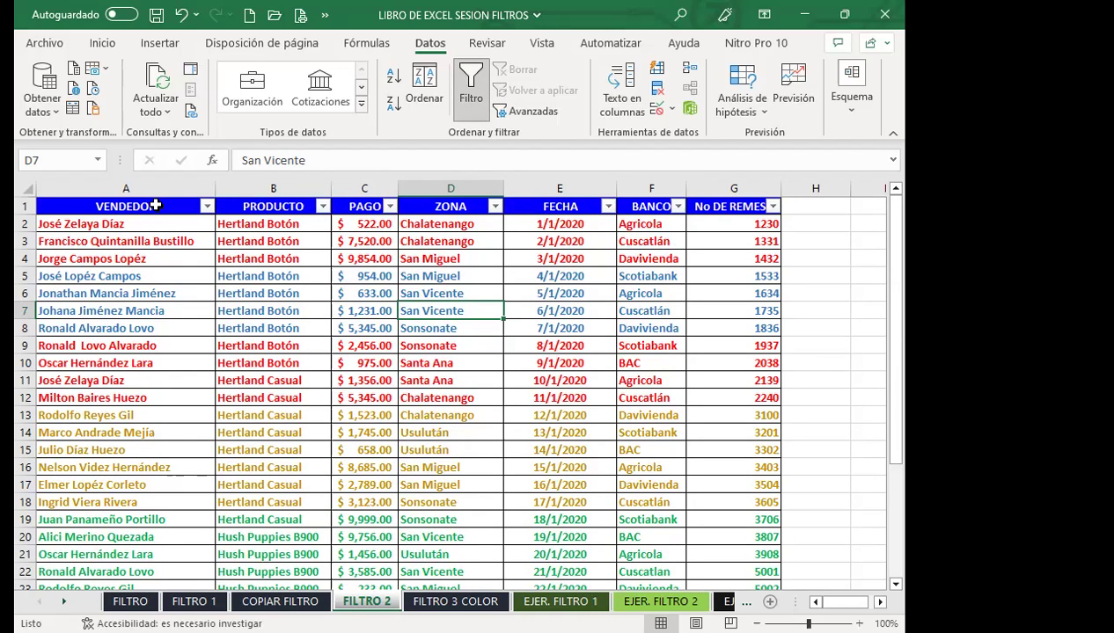
left_click(322, 206)
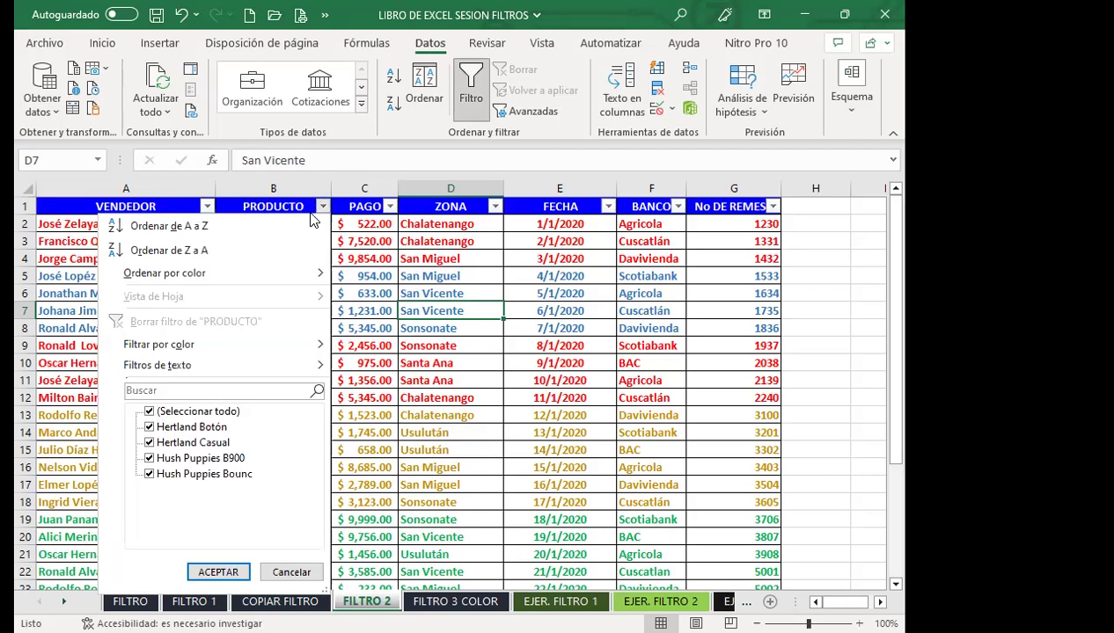
left_click(254, 281)
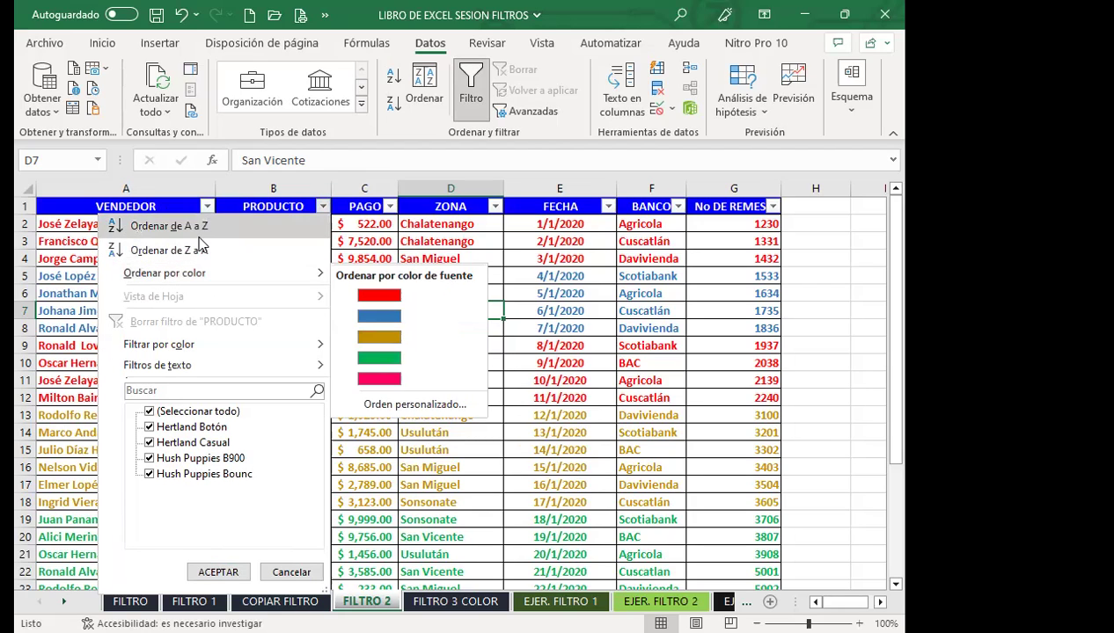
mouse_move(220, 344)
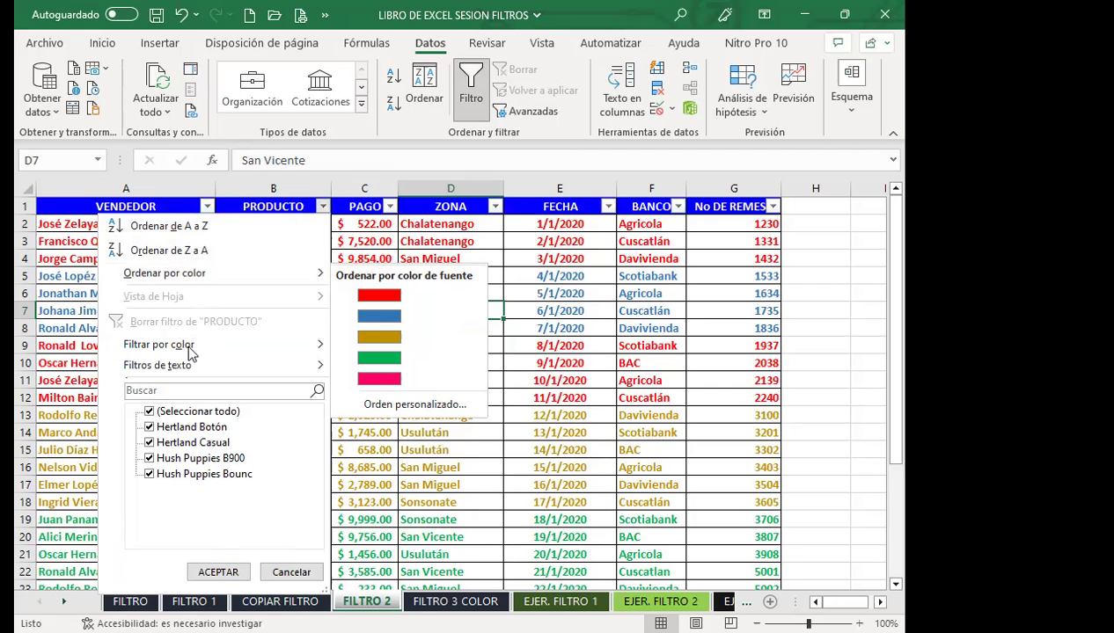
mouse_move(160, 345)
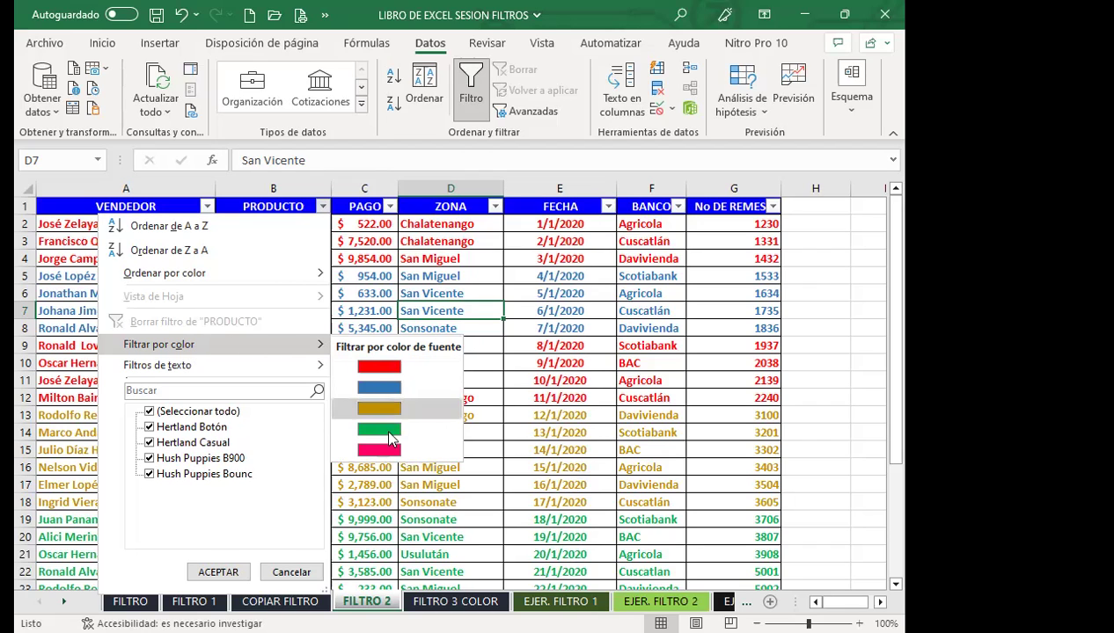
Filter PRODUCTO by pink font colour to leave only the 4 Hush Puppies rows of 31
left_click(378, 450)
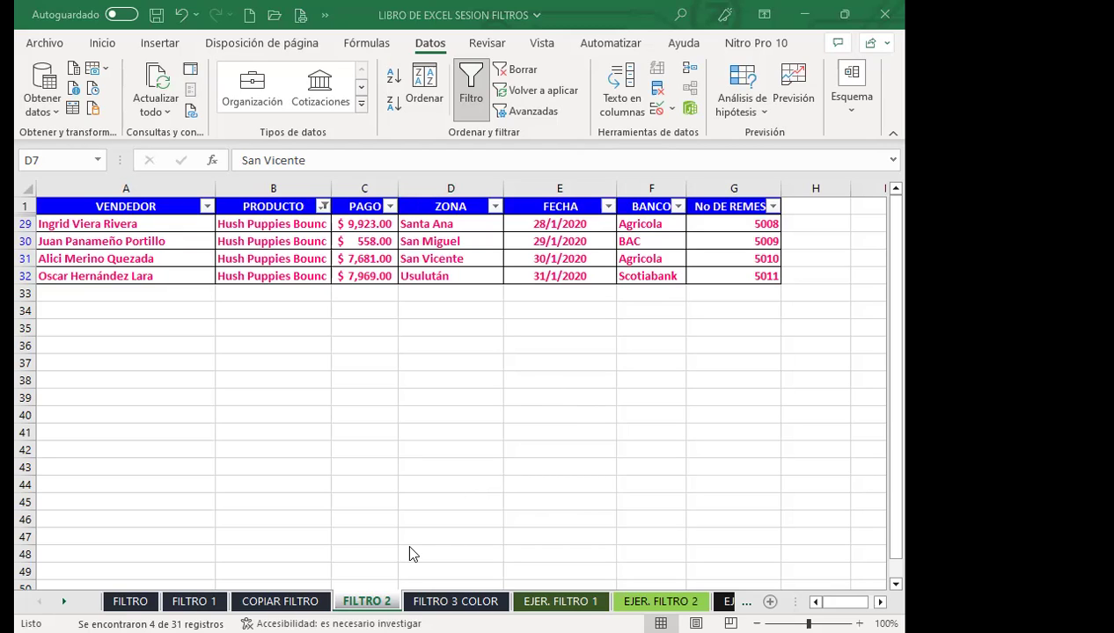
left_click(390, 207)
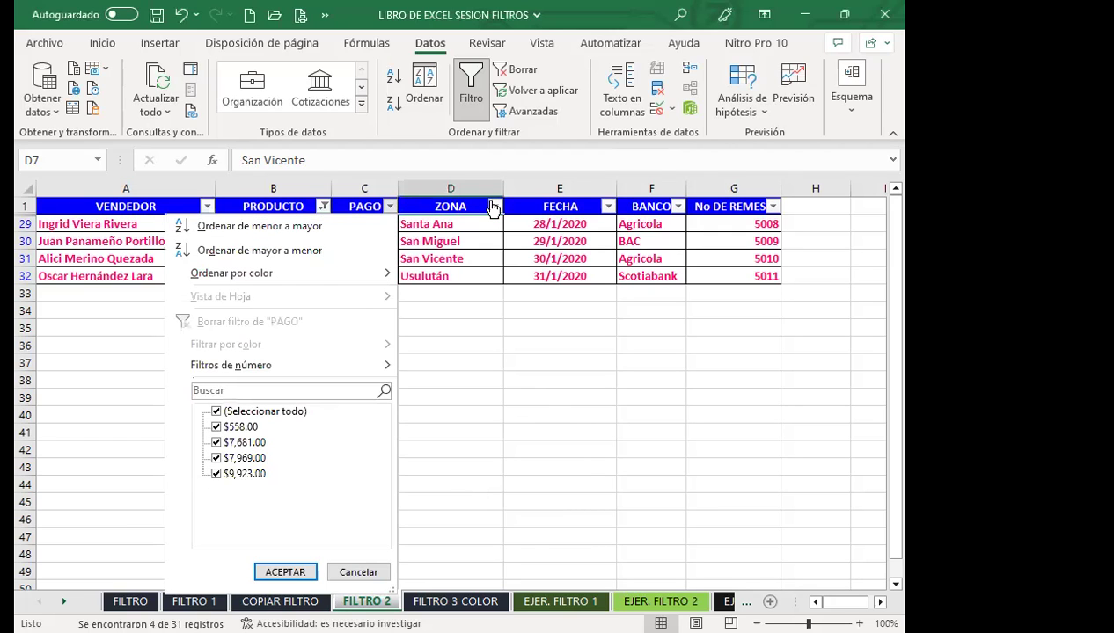
left_click(492, 207)
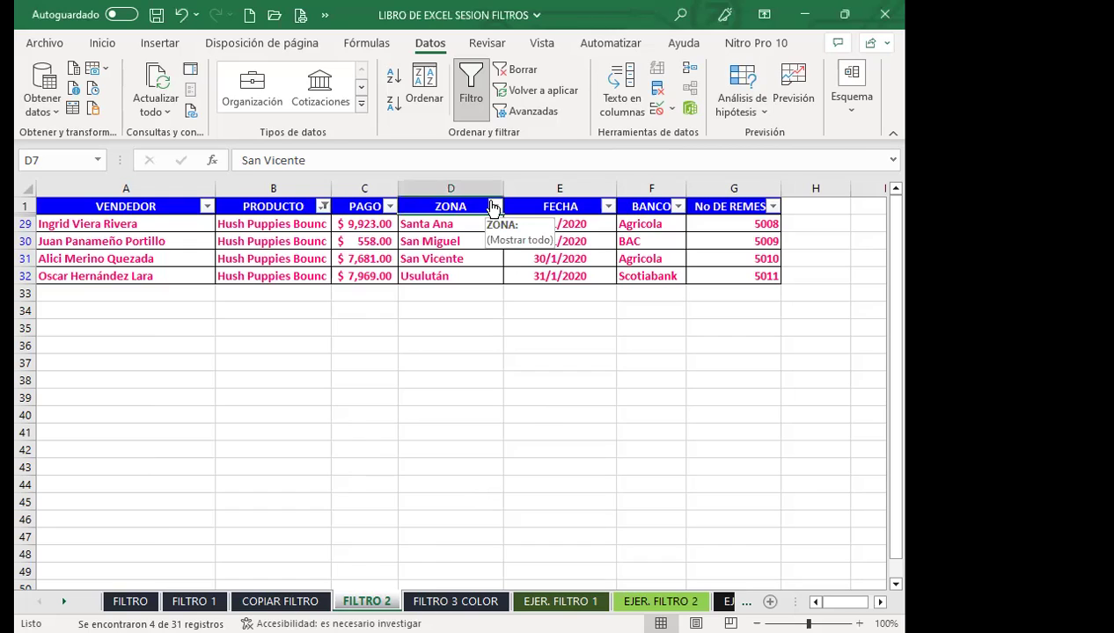
left_click(494, 207)
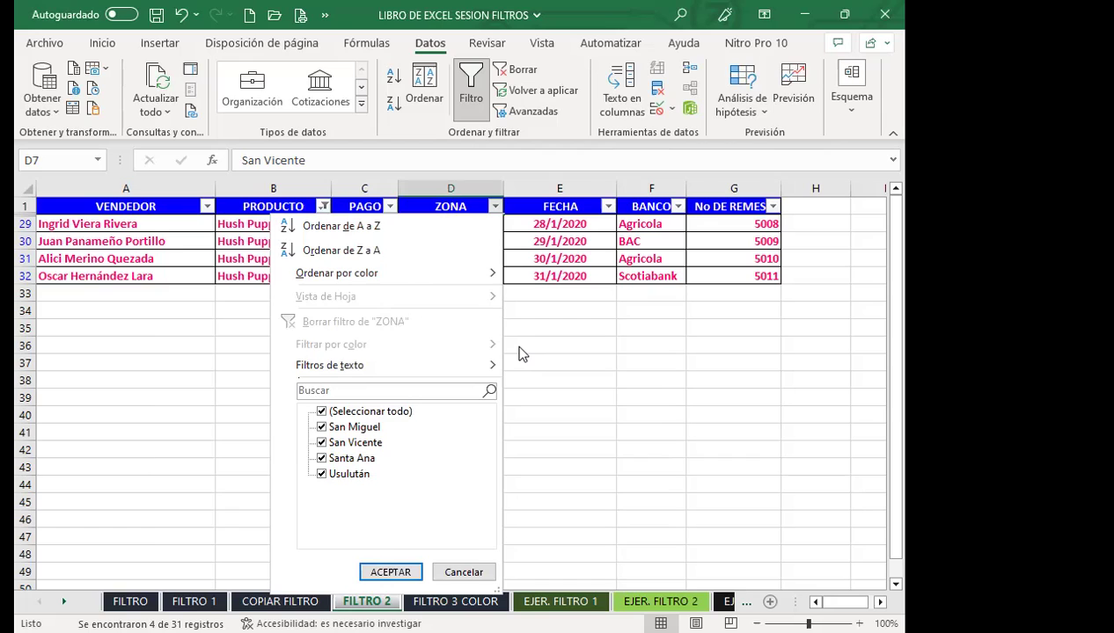
key("Return")
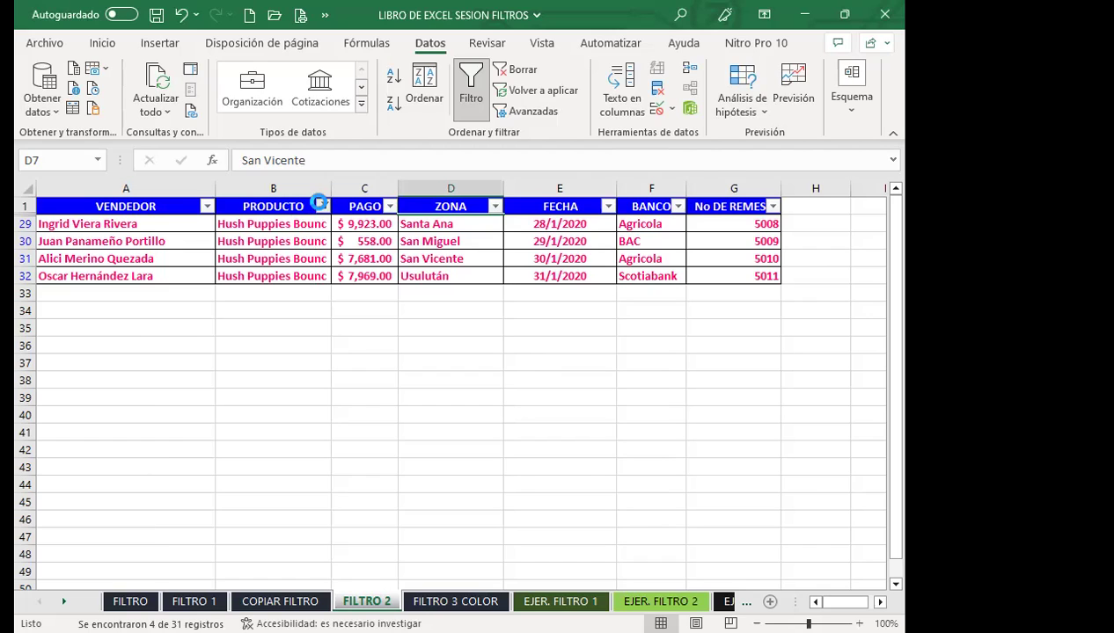
Filter PRODUCTO by gold, then blue, then green font colour, then move to the FILTRO 3 COLOR sheet
left_click(324, 206)
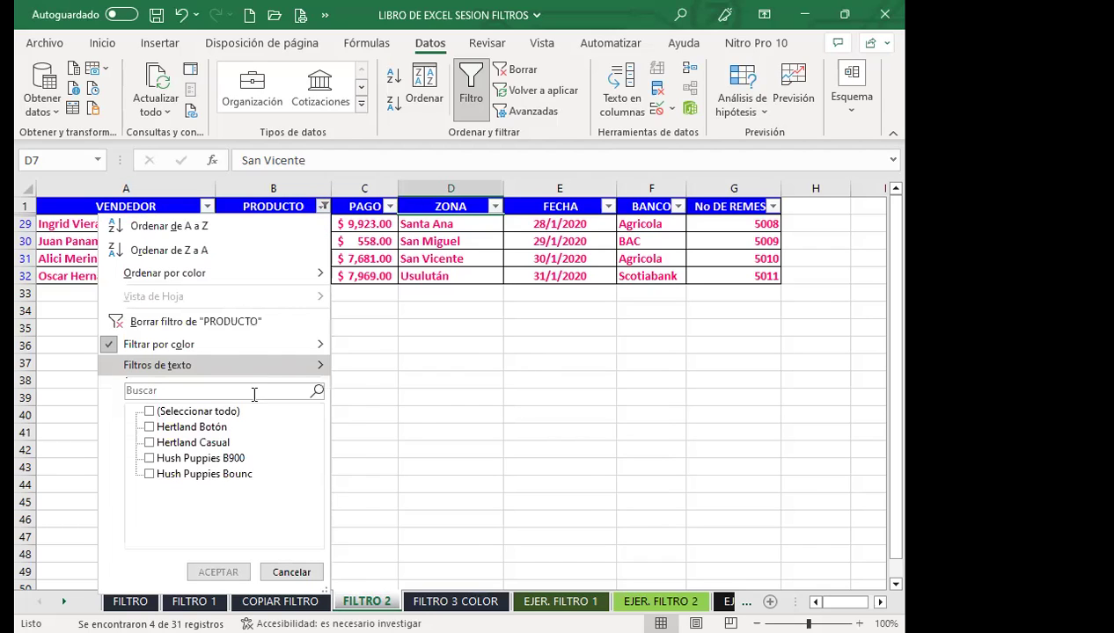
mouse_move(158, 344)
left_click(368, 414)
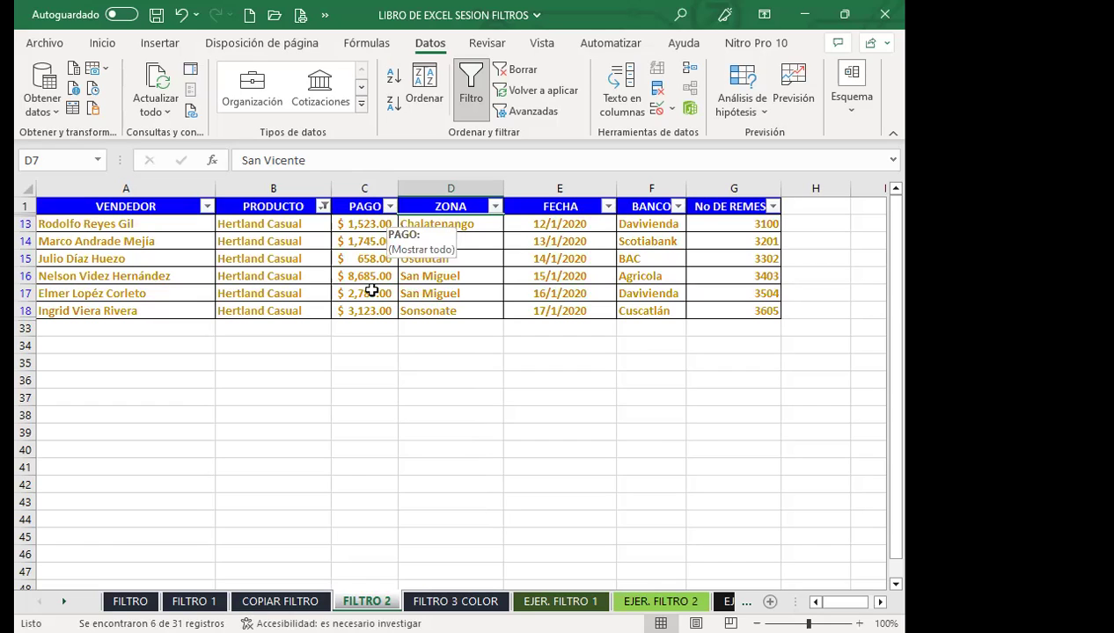
left_click(322, 205)
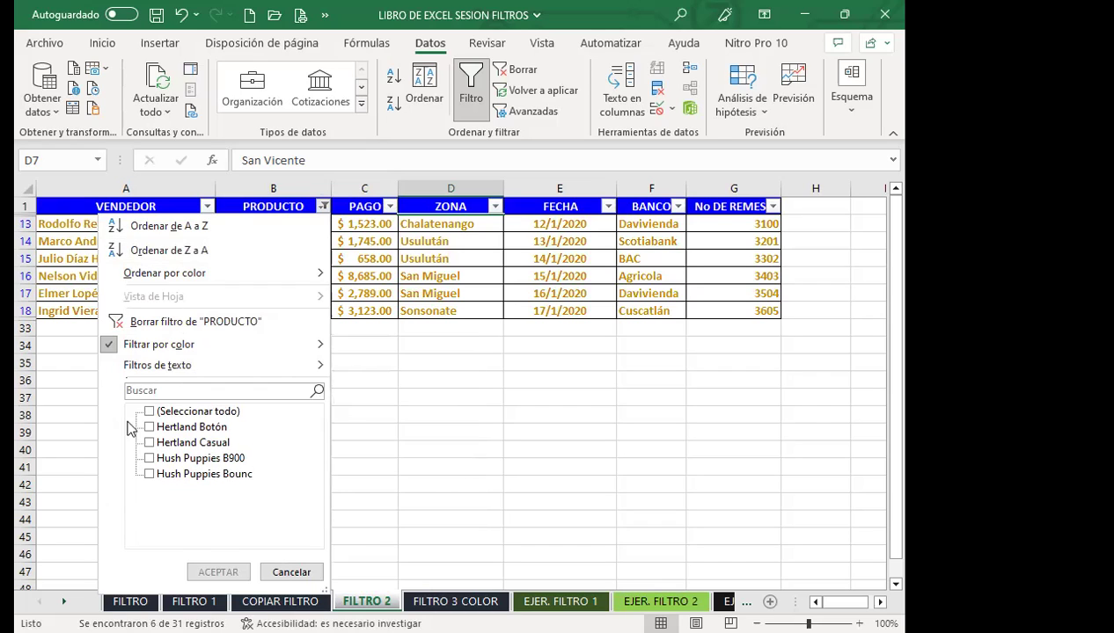
mouse_move(160, 344)
left_click(376, 387)
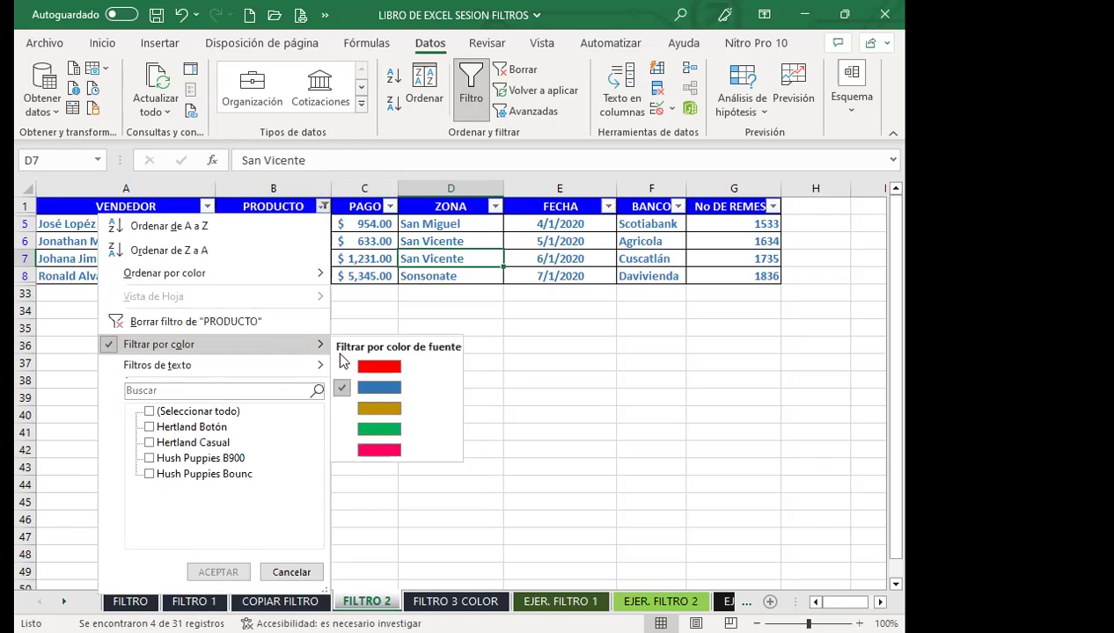
left_click(380, 427)
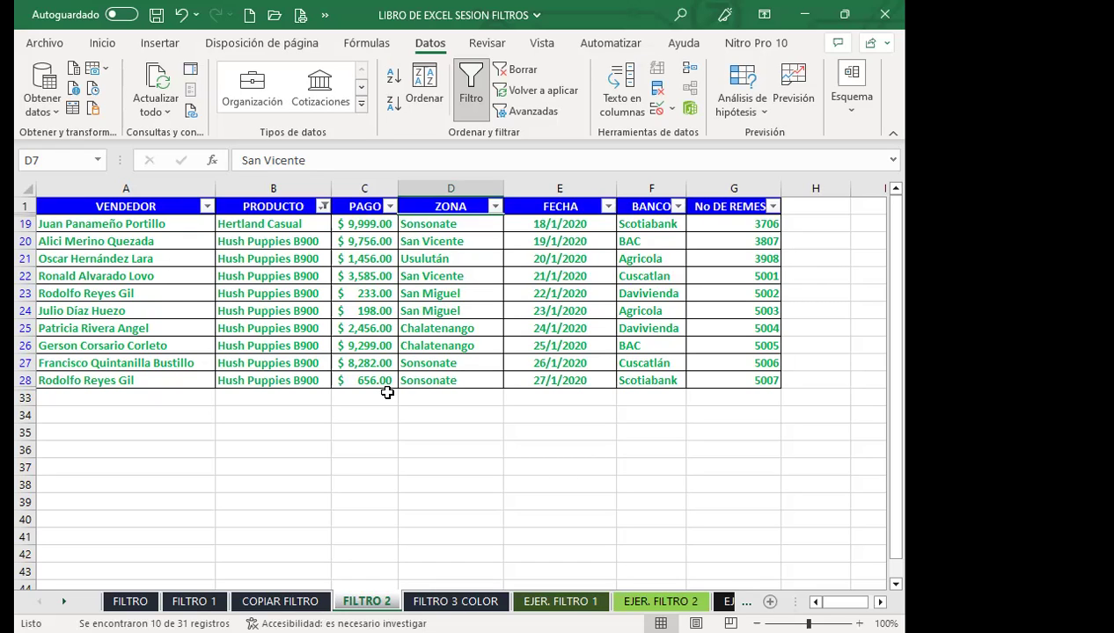
left_click(452, 601)
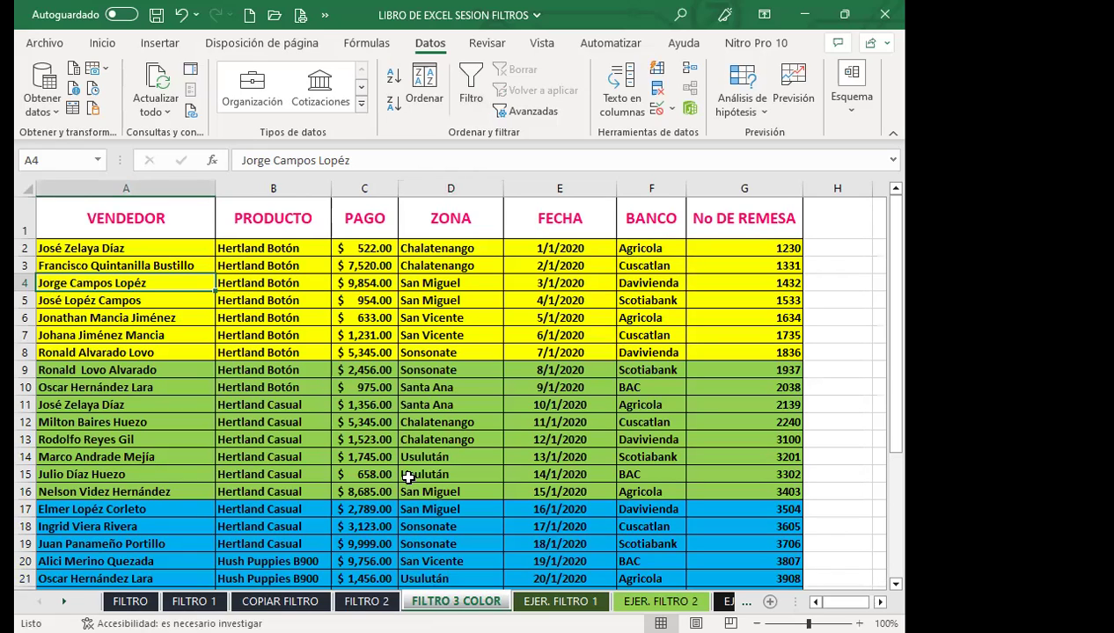
Select the colour-banded table and turn on Datos > Filtro for headers A1:G1
left_click(99, 43)
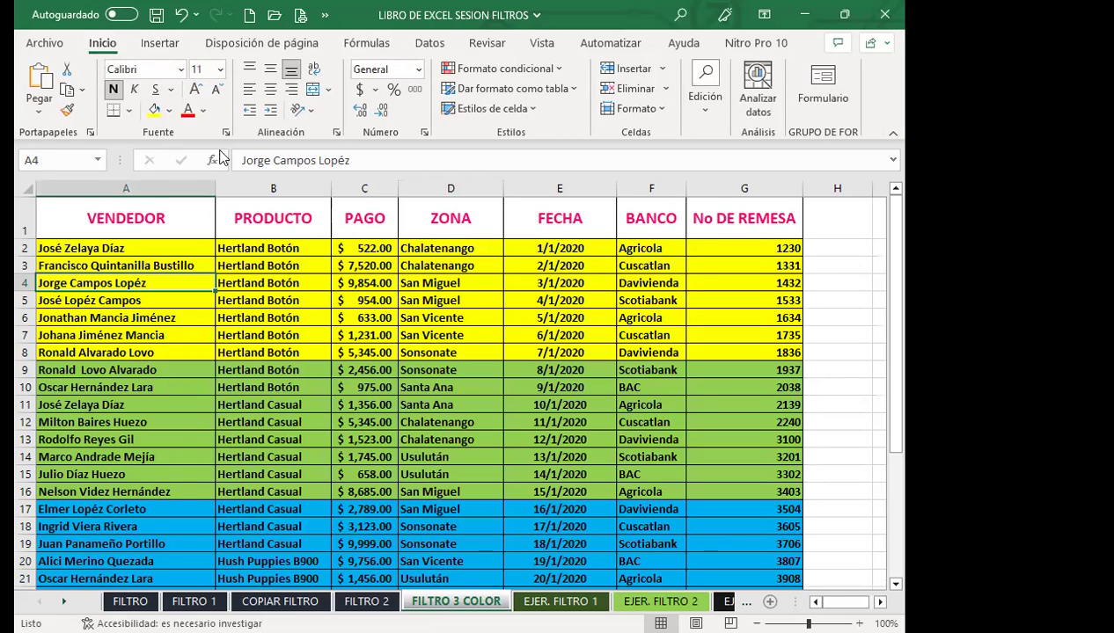
left_click(261, 276)
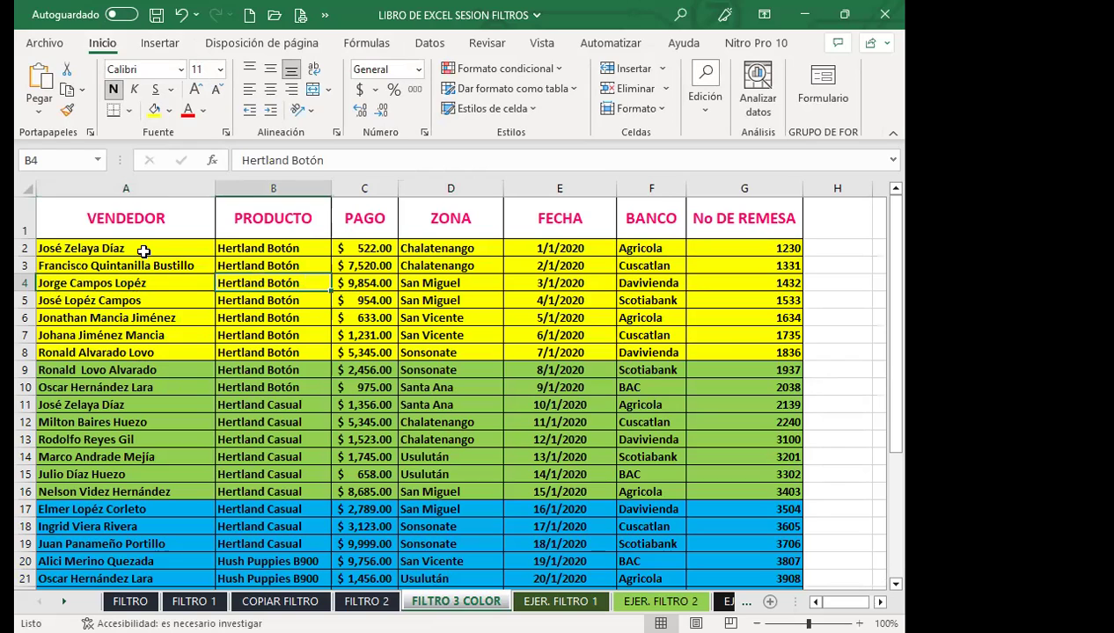
left_click_drag(127, 244, 718, 342)
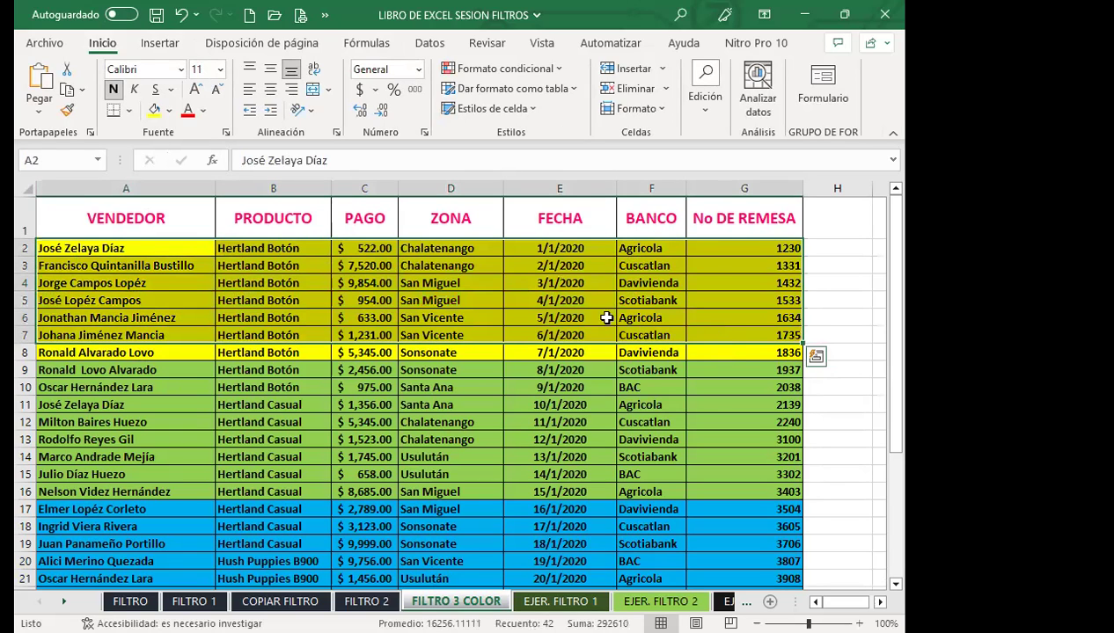
left_click(293, 226)
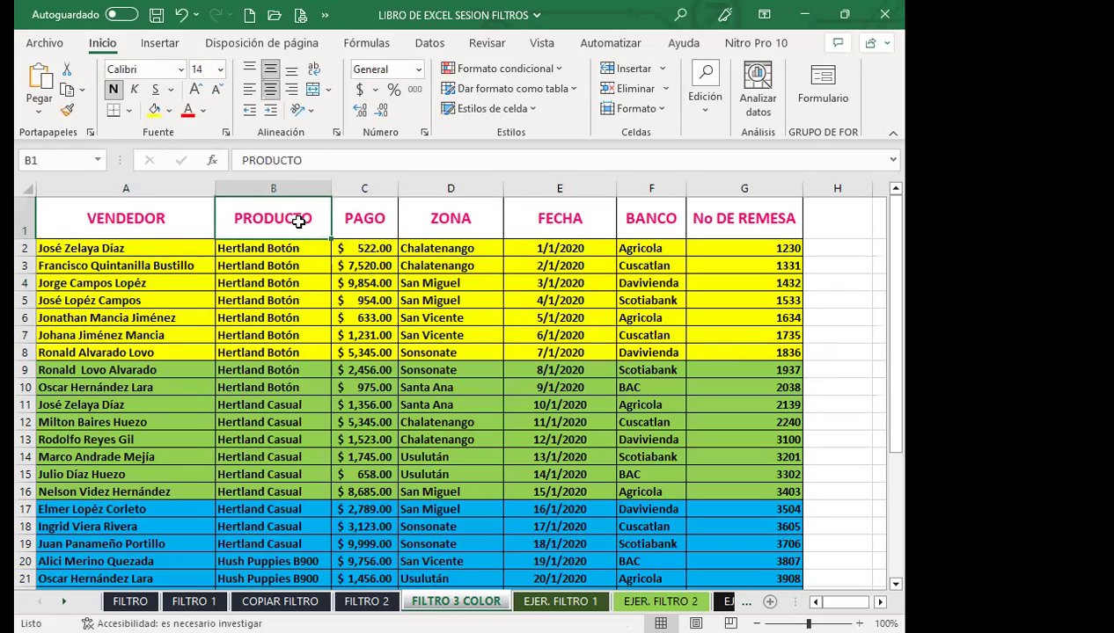
left_click(429, 43)
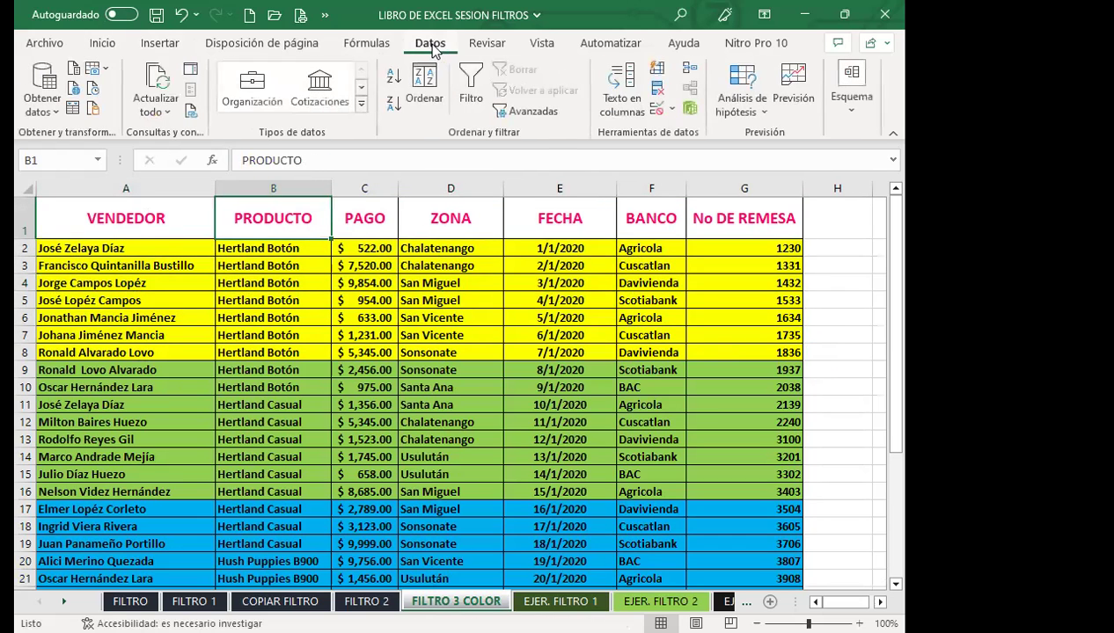
left_click(466, 88)
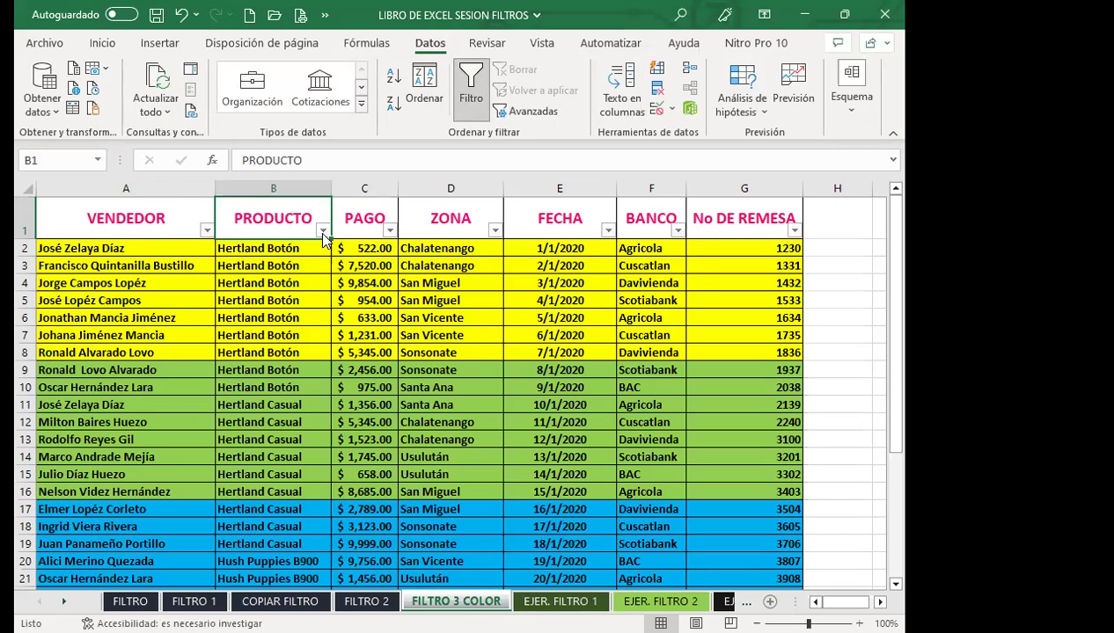
left_click(323, 231)
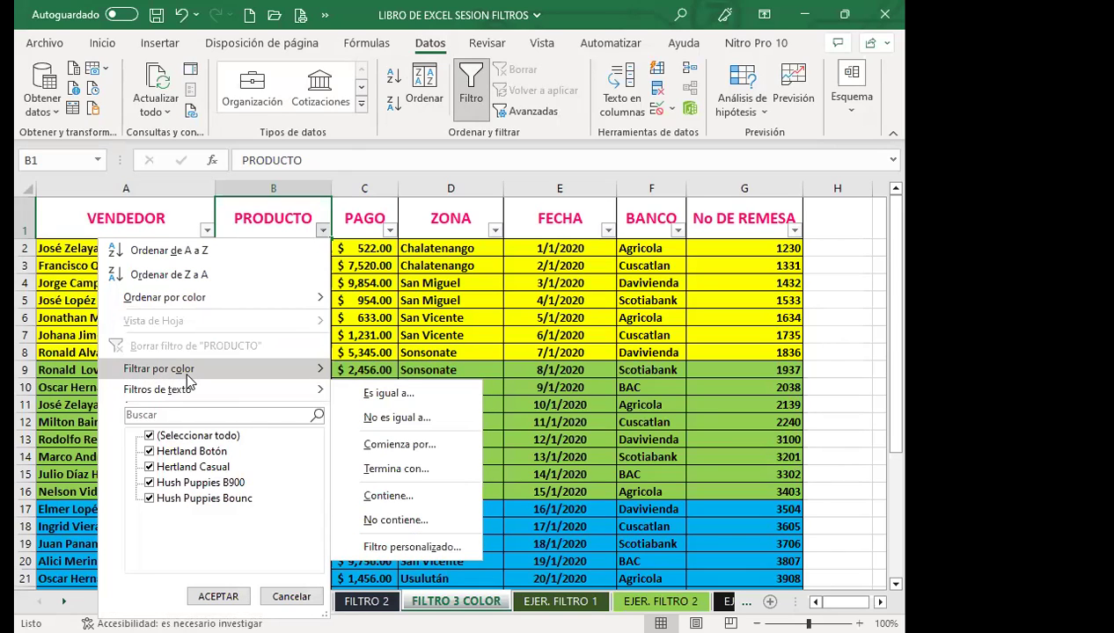
mouse_move(160, 369)
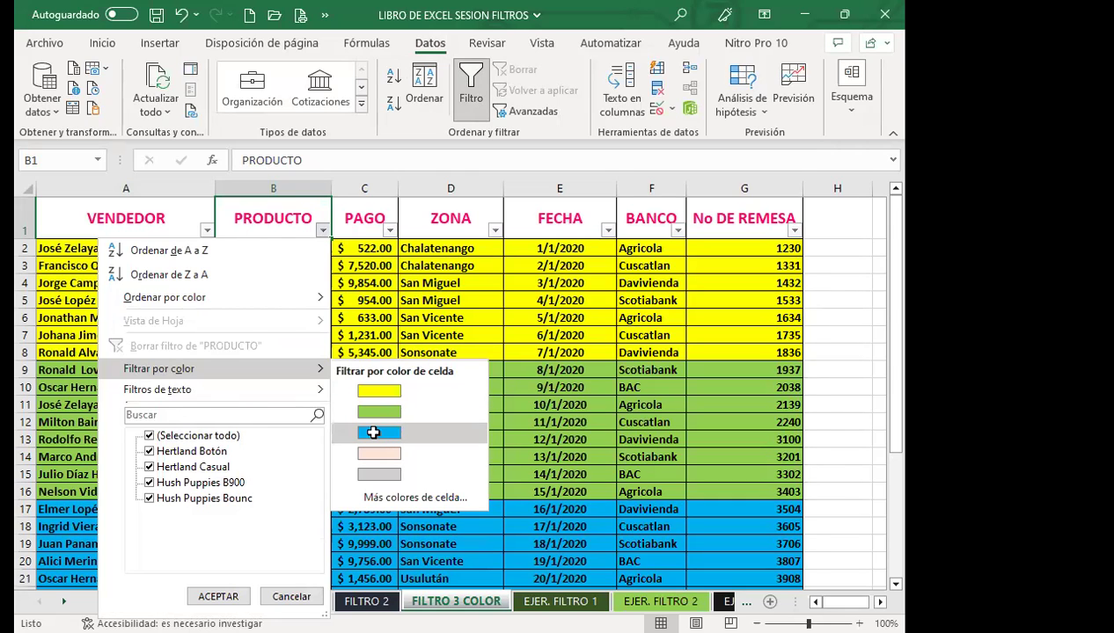
left_click(373, 433)
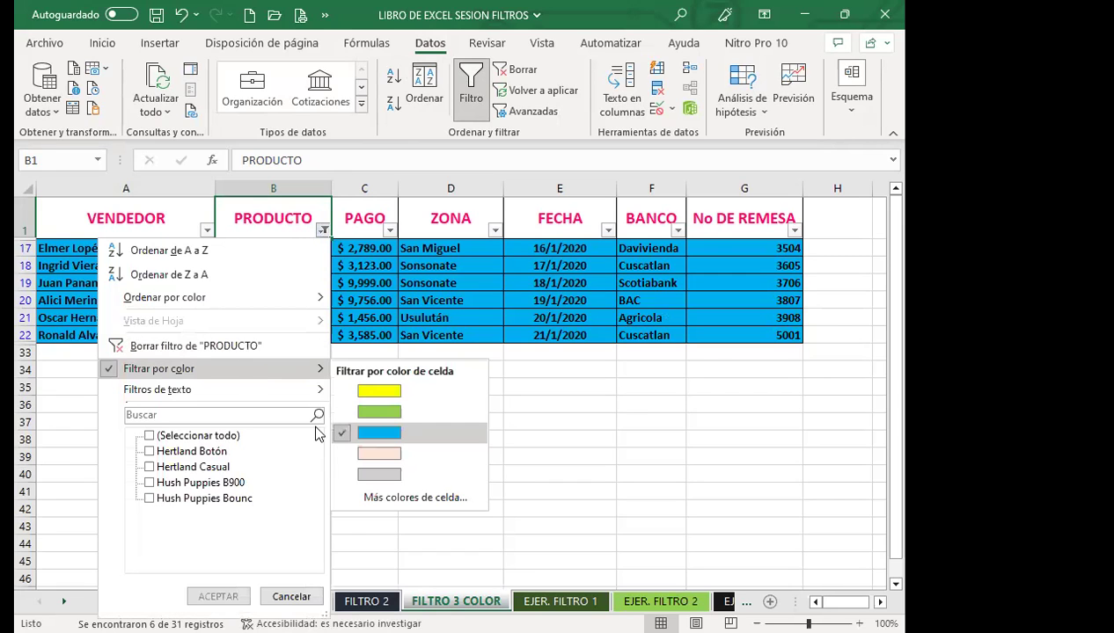
left_click(195, 346)
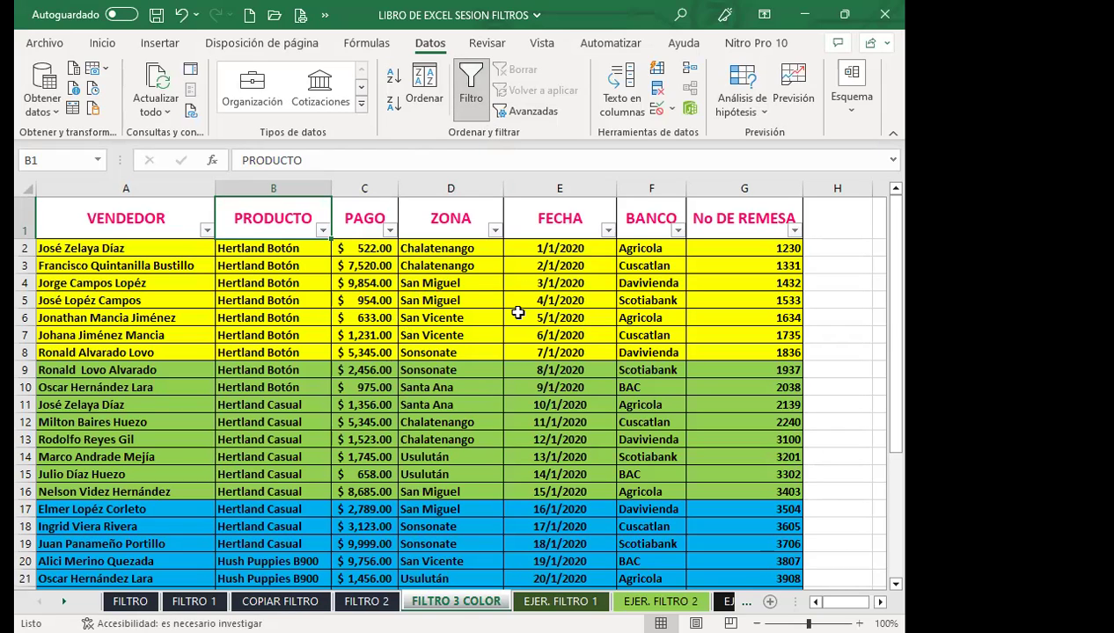
Turn off filters and add a sort level on PAGO by cell colour, light orange on top
left_click(471, 88)
left_click(419, 99)
left_click(390, 388)
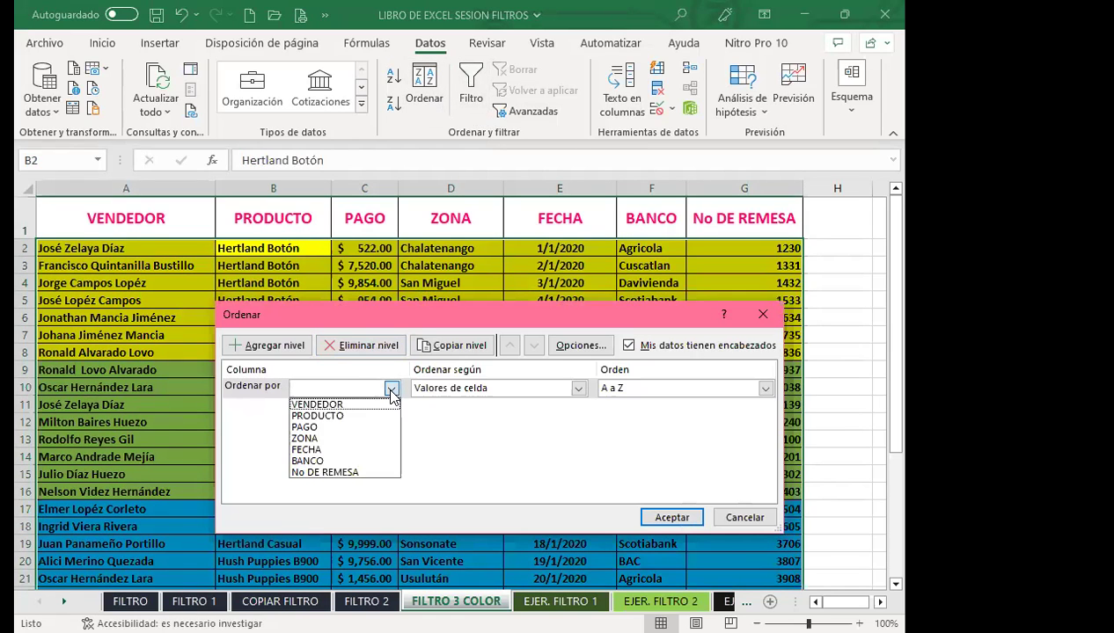
left_click(346, 423)
left_click(475, 393)
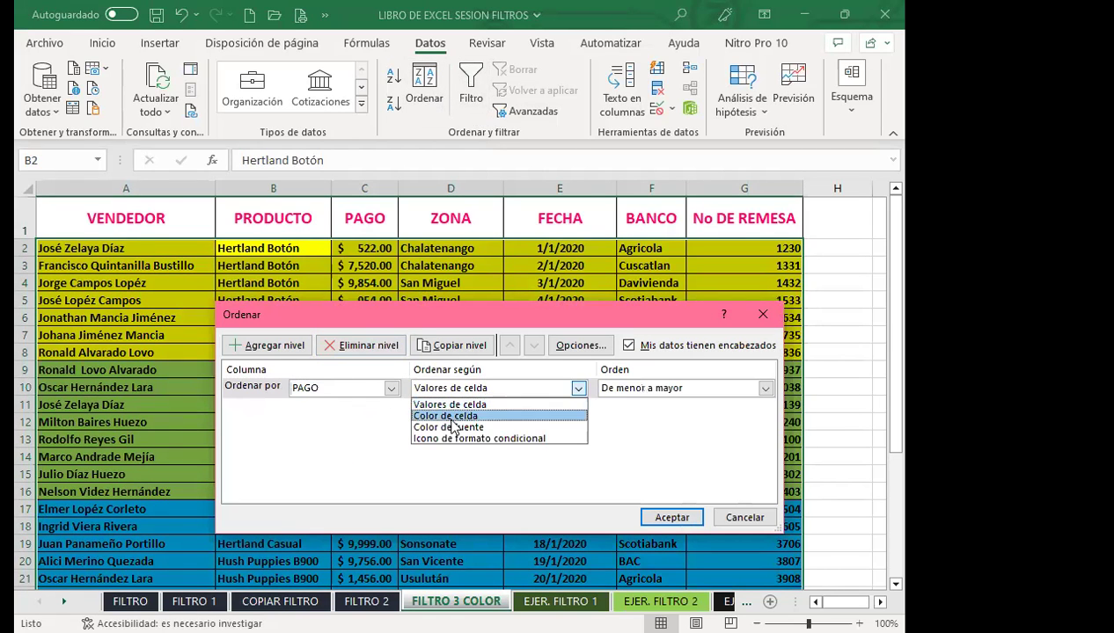
left_click(467, 422)
left_click(643, 391)
left_click(570, 388)
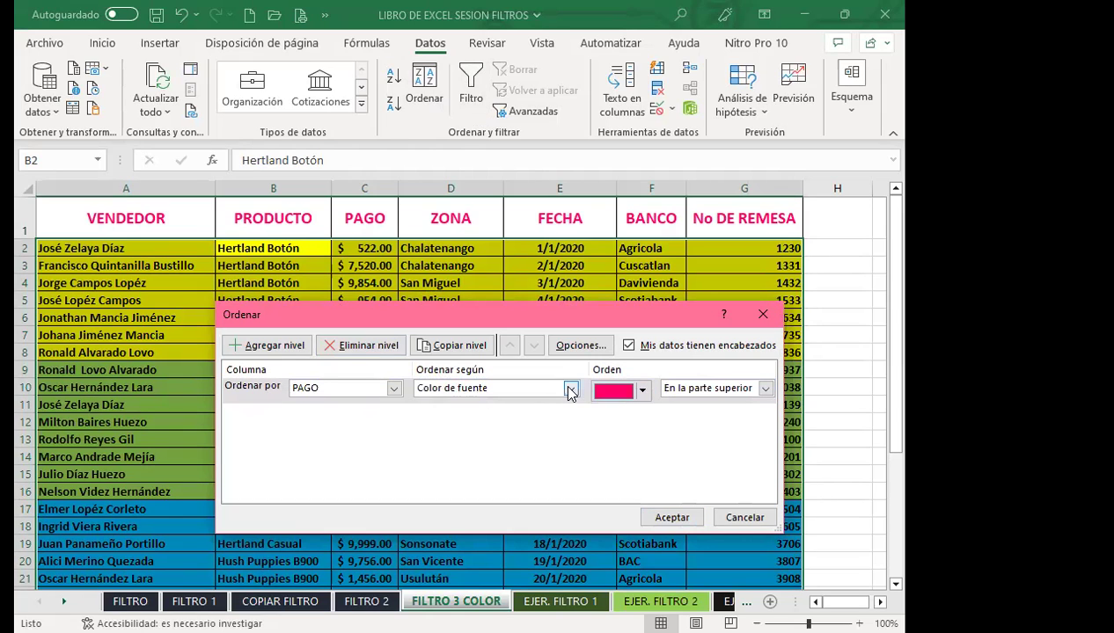
left_click(569, 389)
left_click(449, 412)
left_click(642, 390)
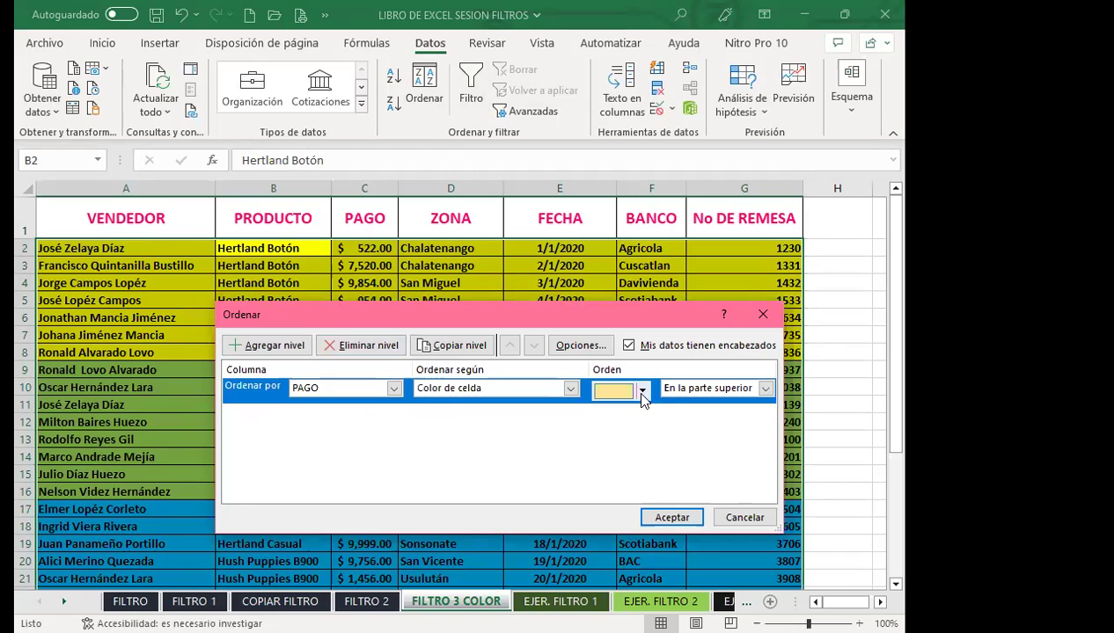
left_click(643, 393)
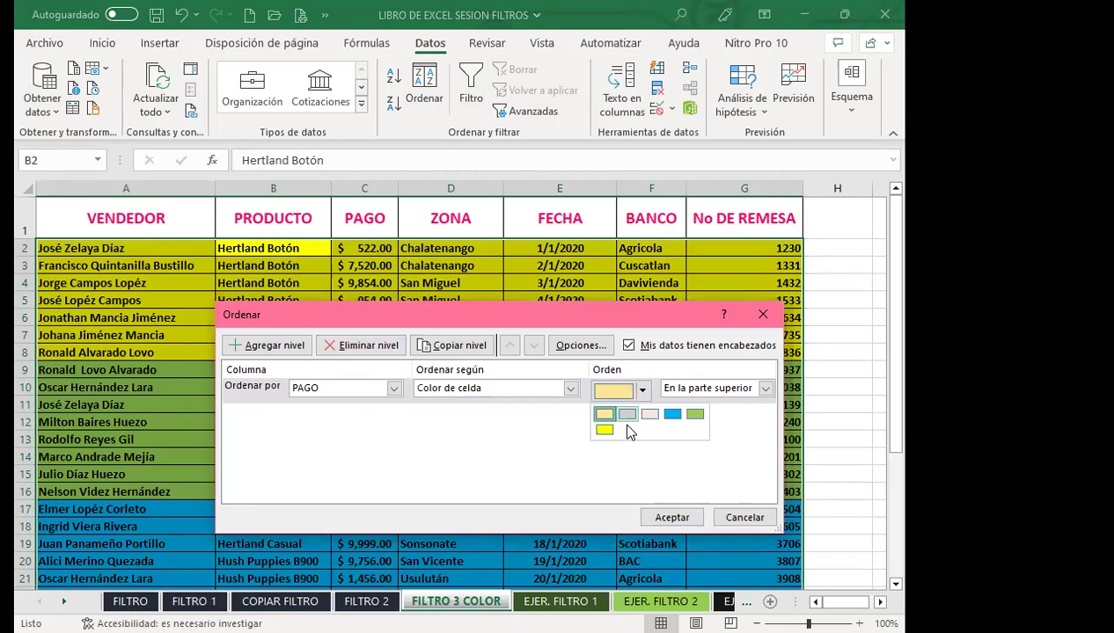
Add a second level on ZONA by cell colour with peach on top, and apply the sort
left_click(268, 350)
left_click(393, 413)
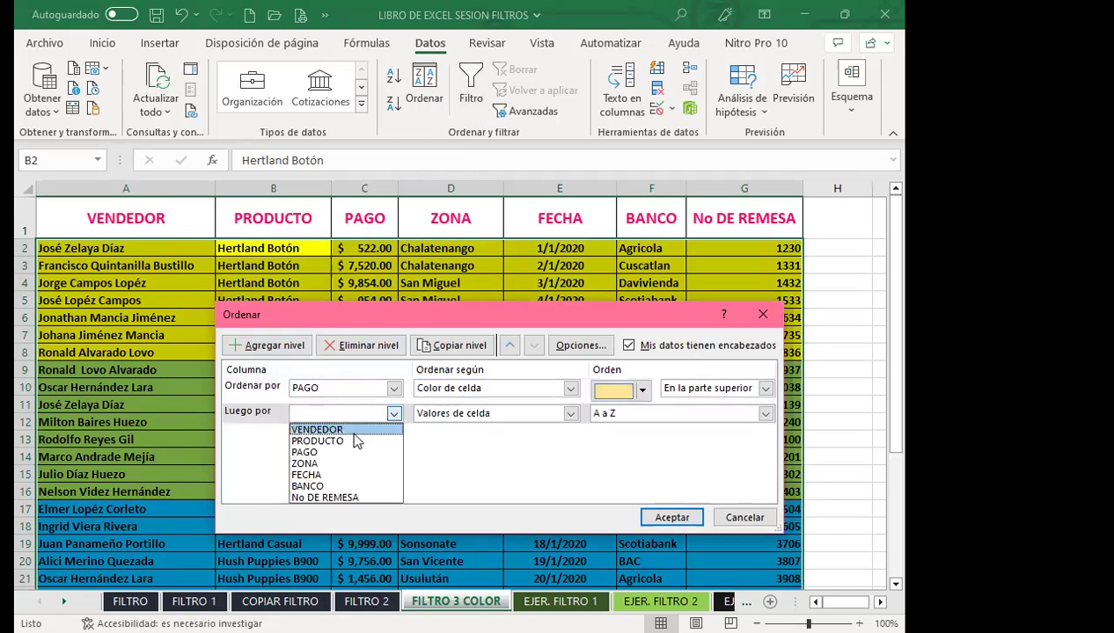
left_click(306, 463)
left_click(568, 413)
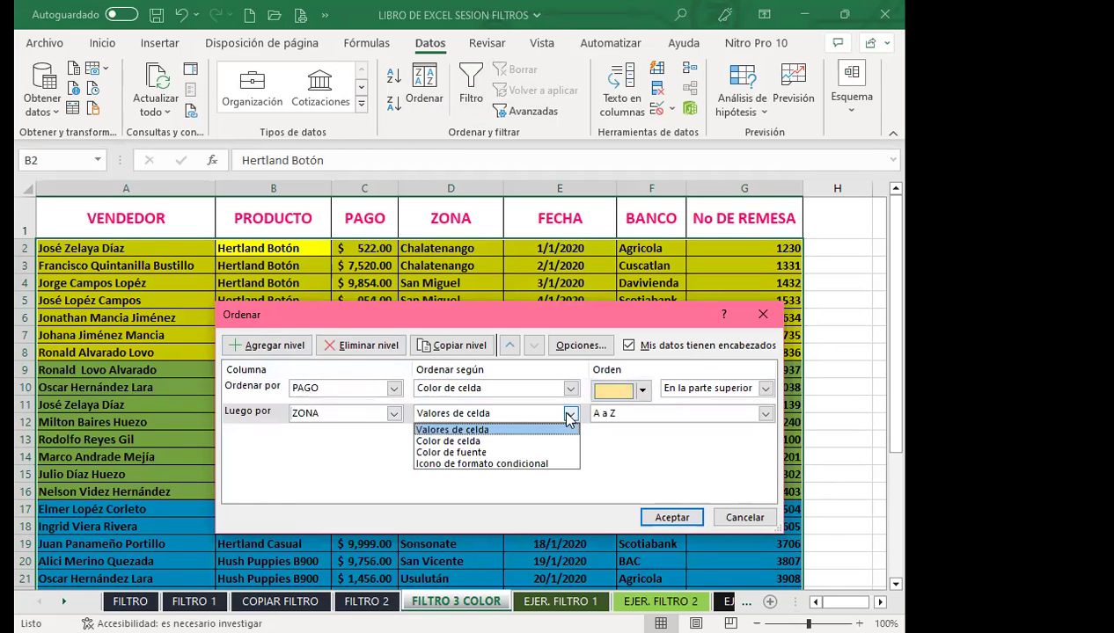
left_click(451, 441)
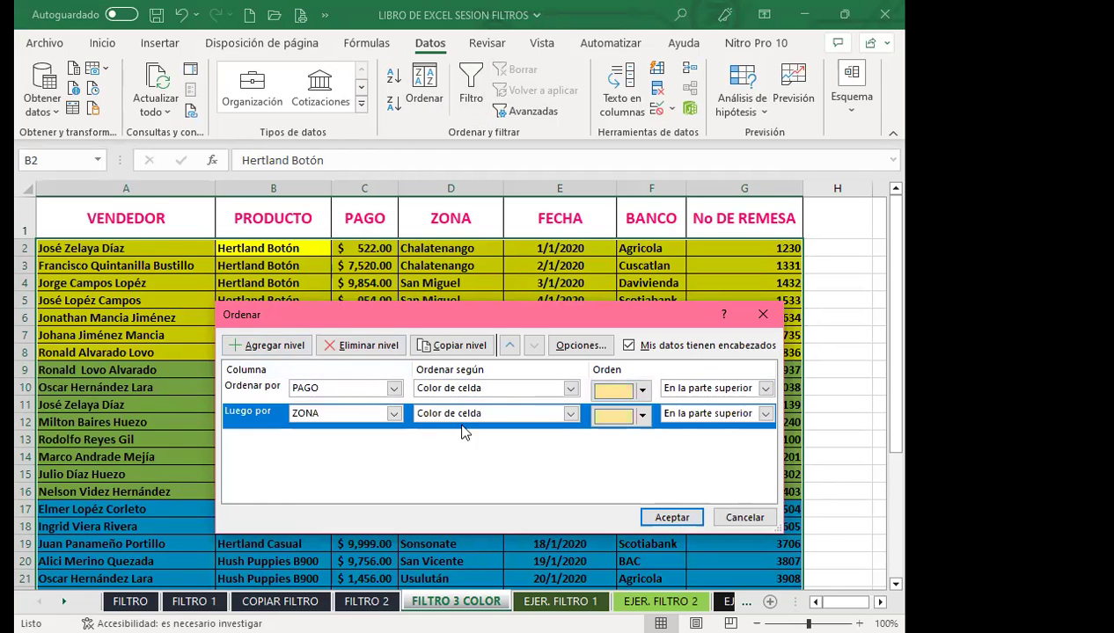
left_click(642, 415)
left_click(649, 440)
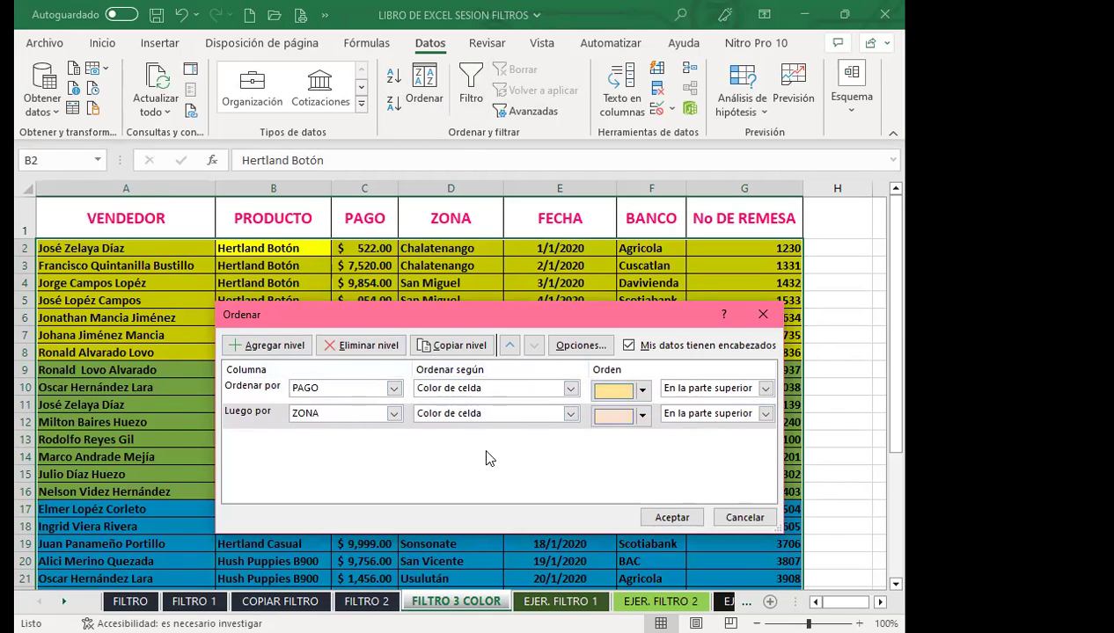
left_click(670, 518)
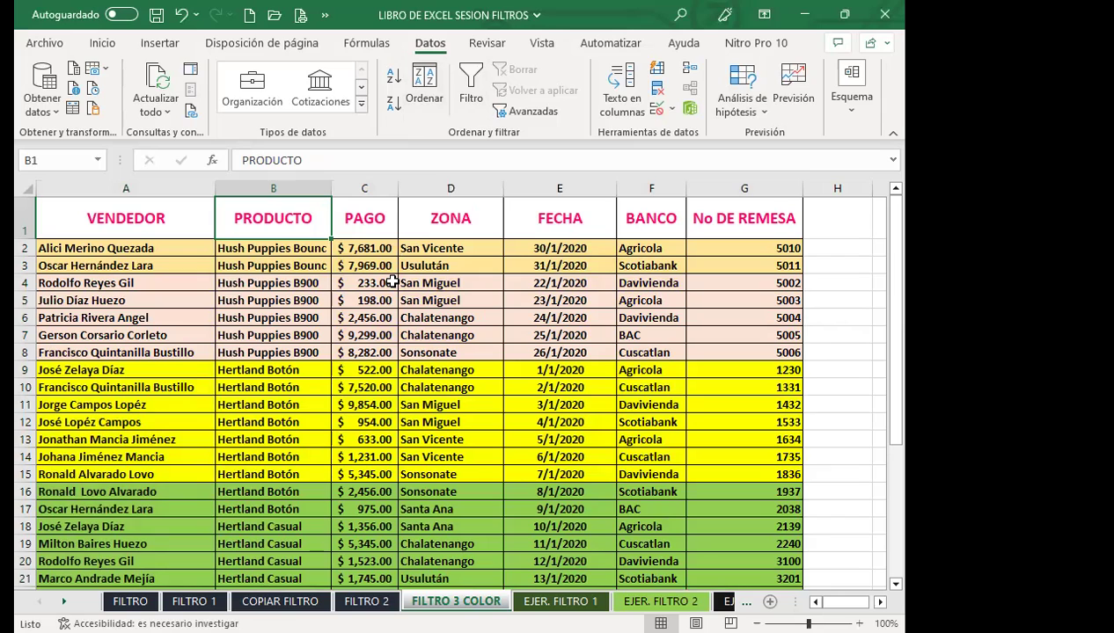
Re-enable Filtro, filter PAGO to green-filled cells, then clear that filter so all rows show
left_click(468, 82)
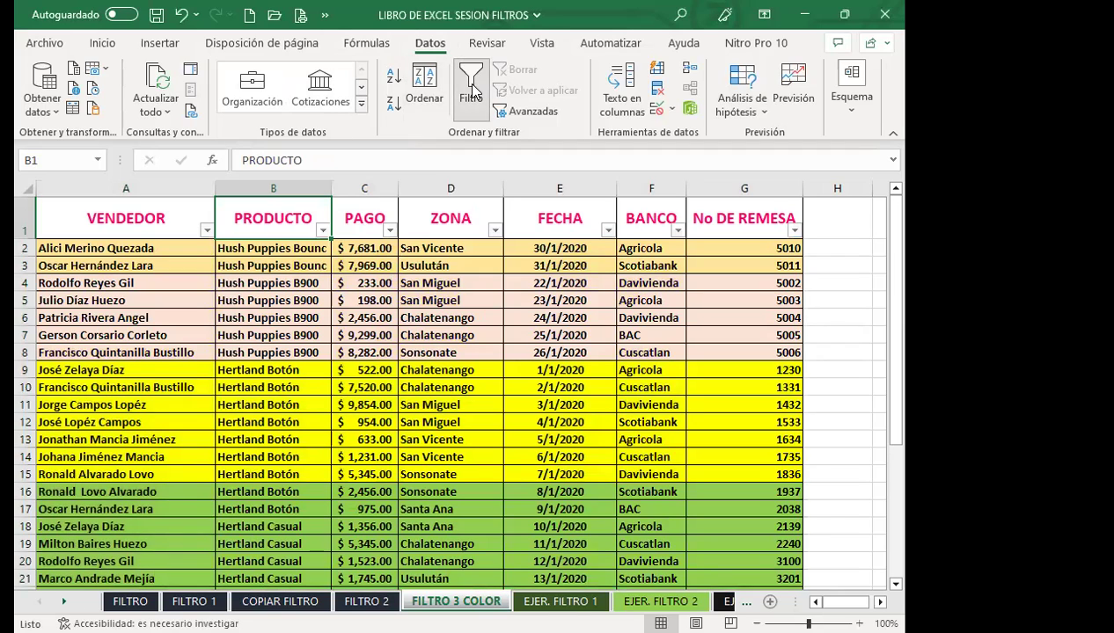
left_click(389, 230)
mouse_move(263, 369)
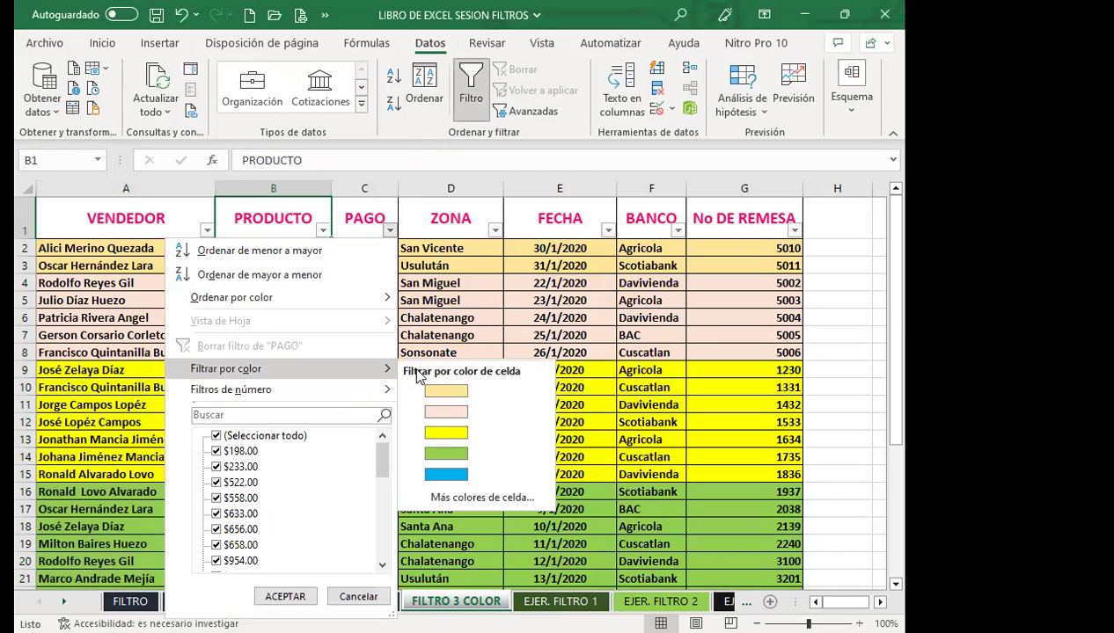
left_click(466, 453)
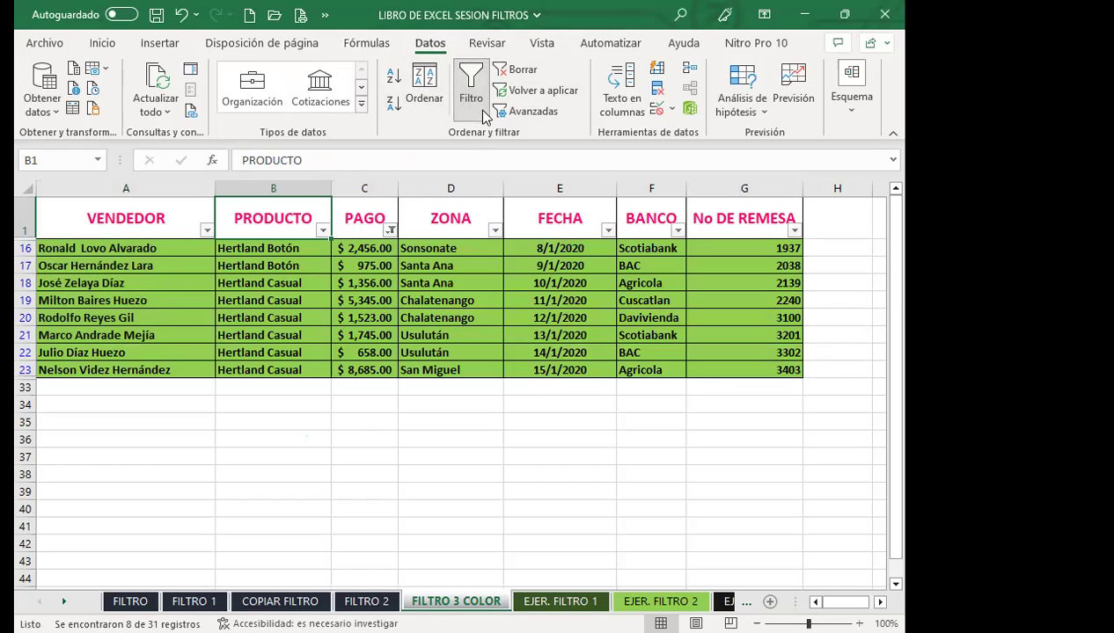
left_click(411, 299)
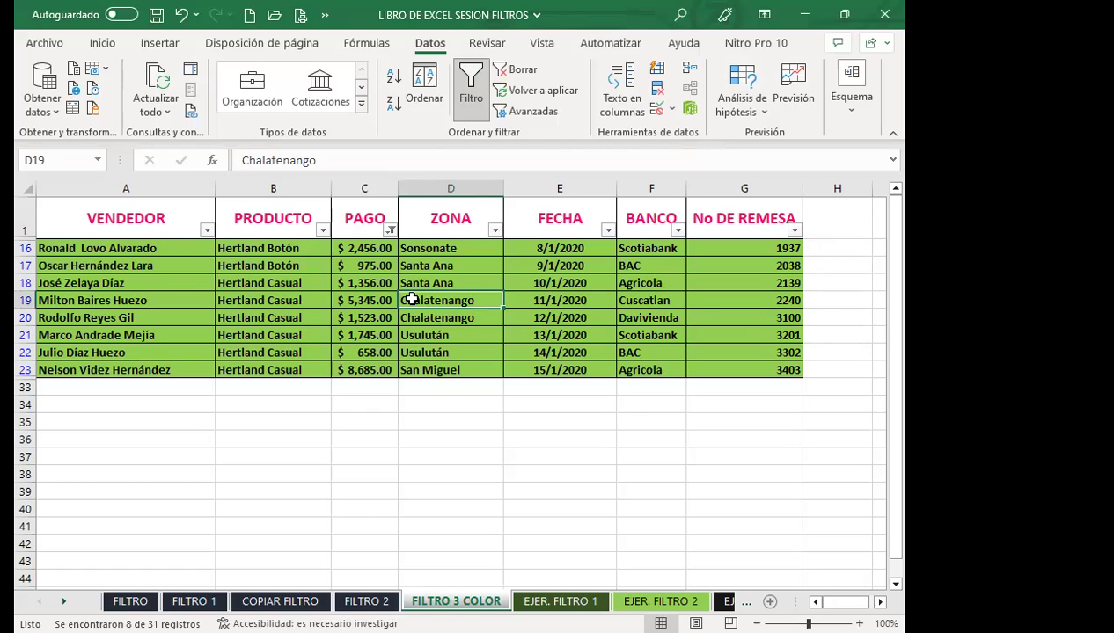
left_click(388, 227)
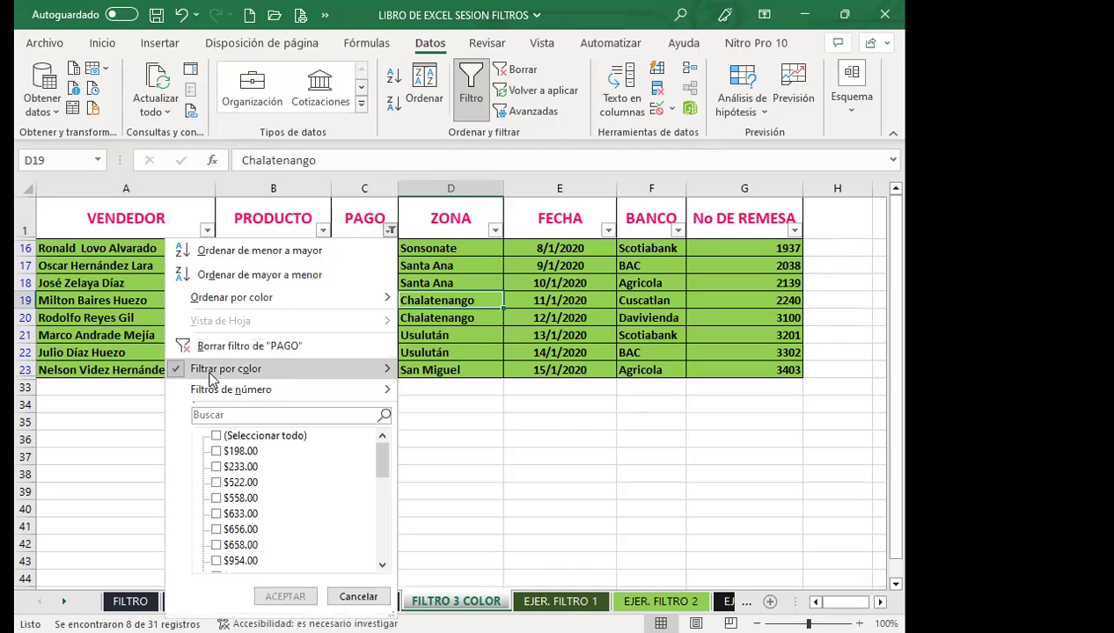
mouse_move(226, 368)
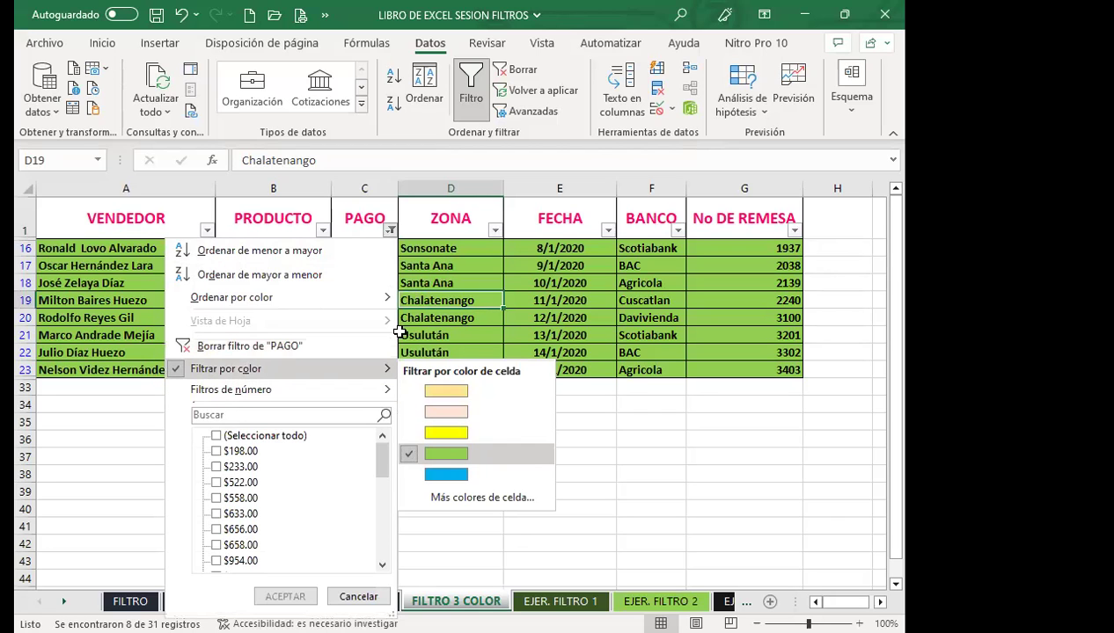
key("ctrl+z")
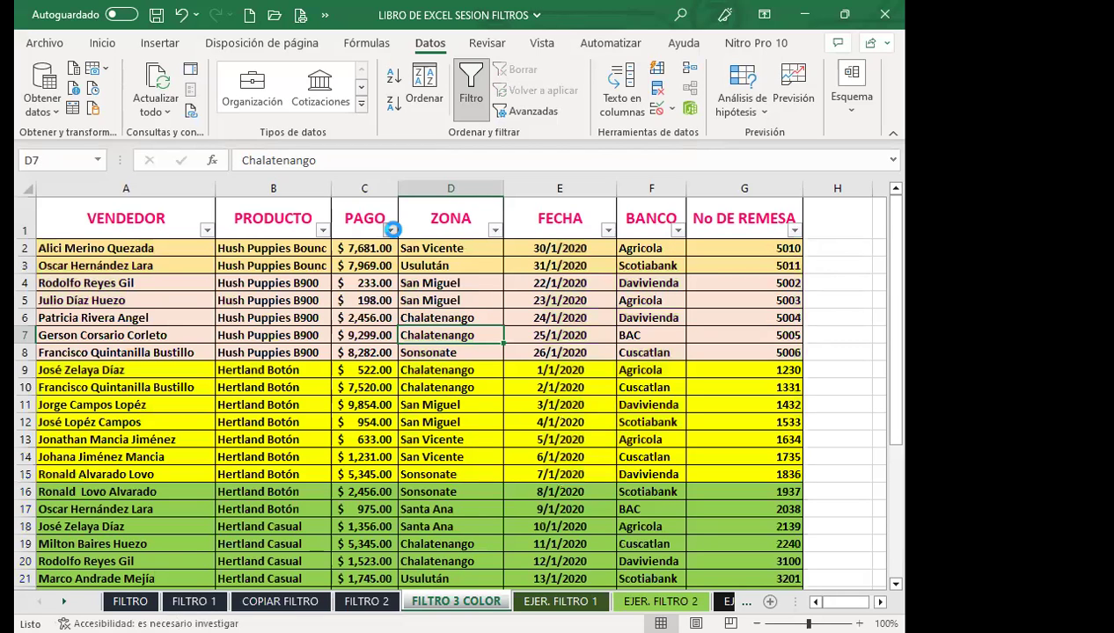
Look through PAGO's Filtros de número choices without applying any filter
left_click(390, 230)
mouse_move(231, 390)
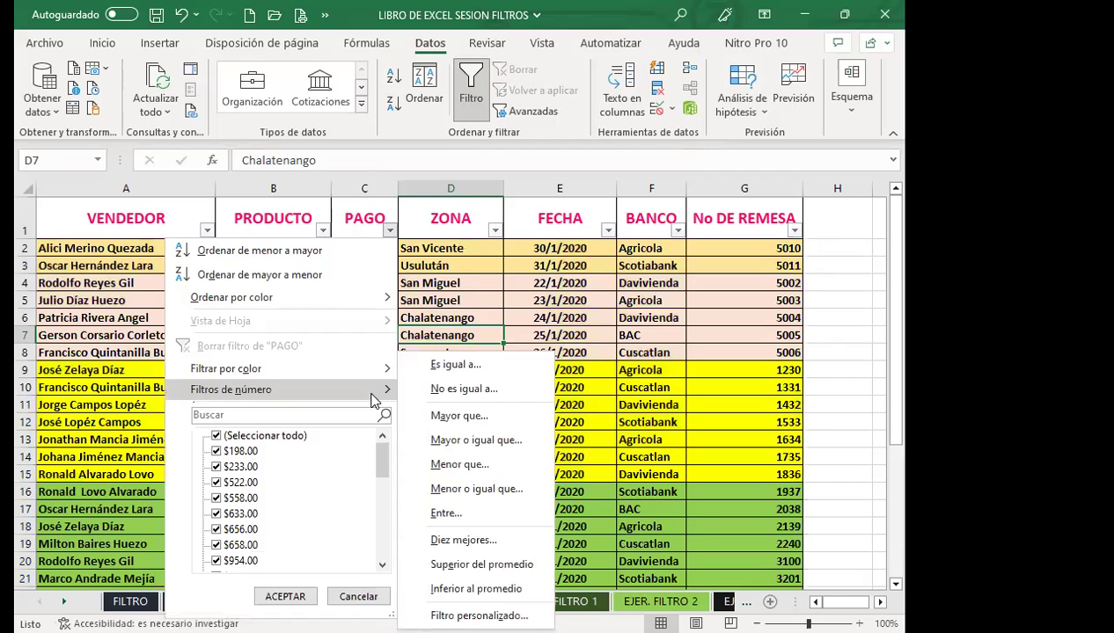
left_click(361, 234)
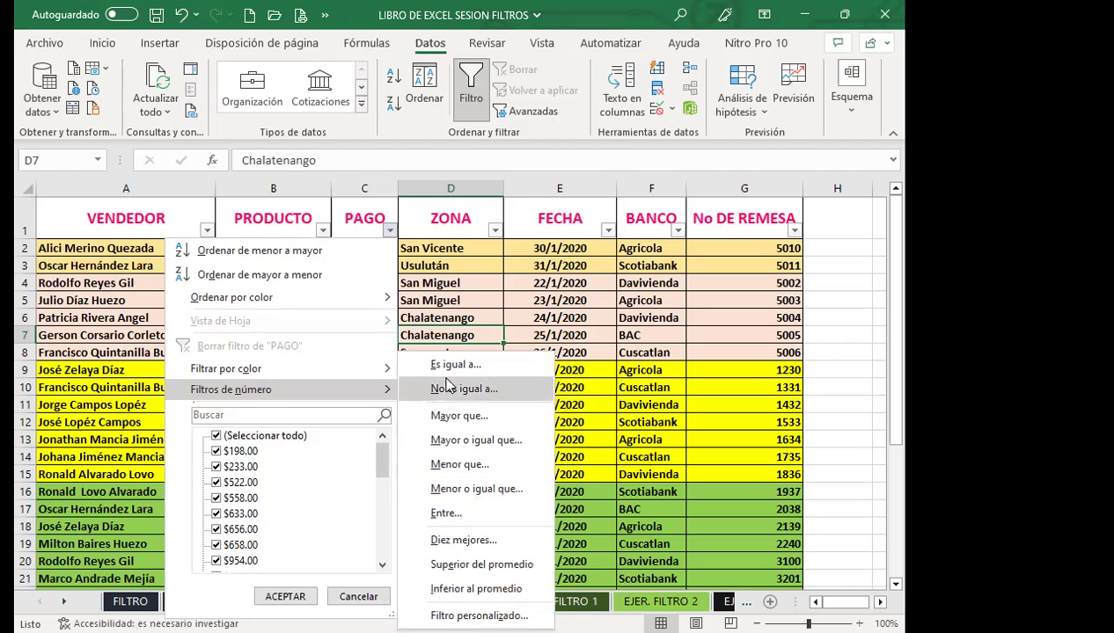
key("Escape")
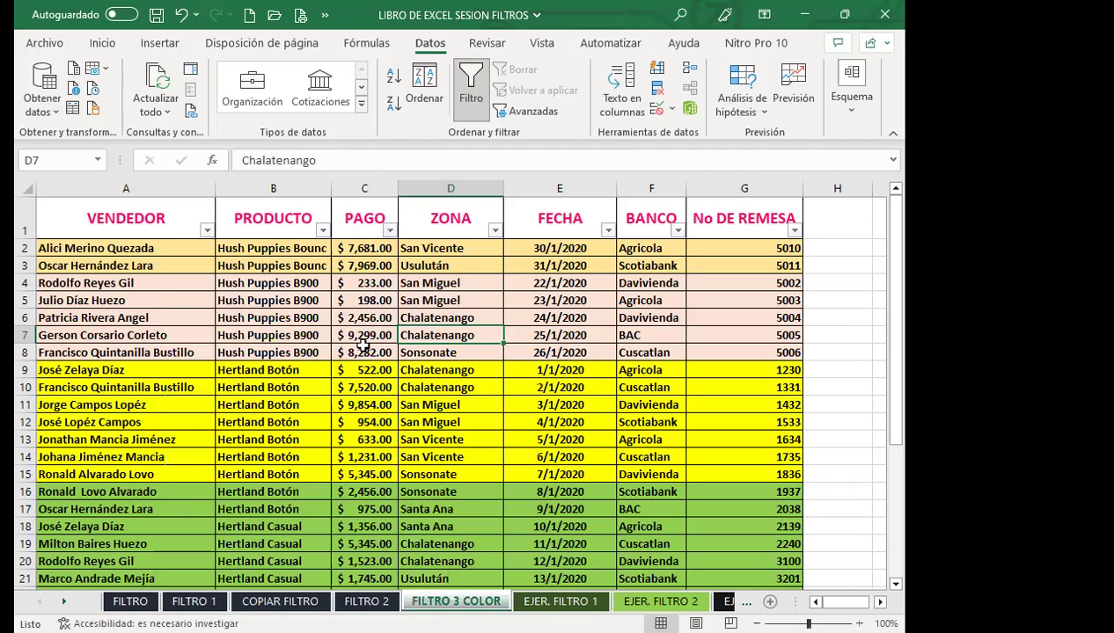
Check cells D5, E5 and F15, then move to the EJER. FILTRO 3 sheet
left_click(416, 301)
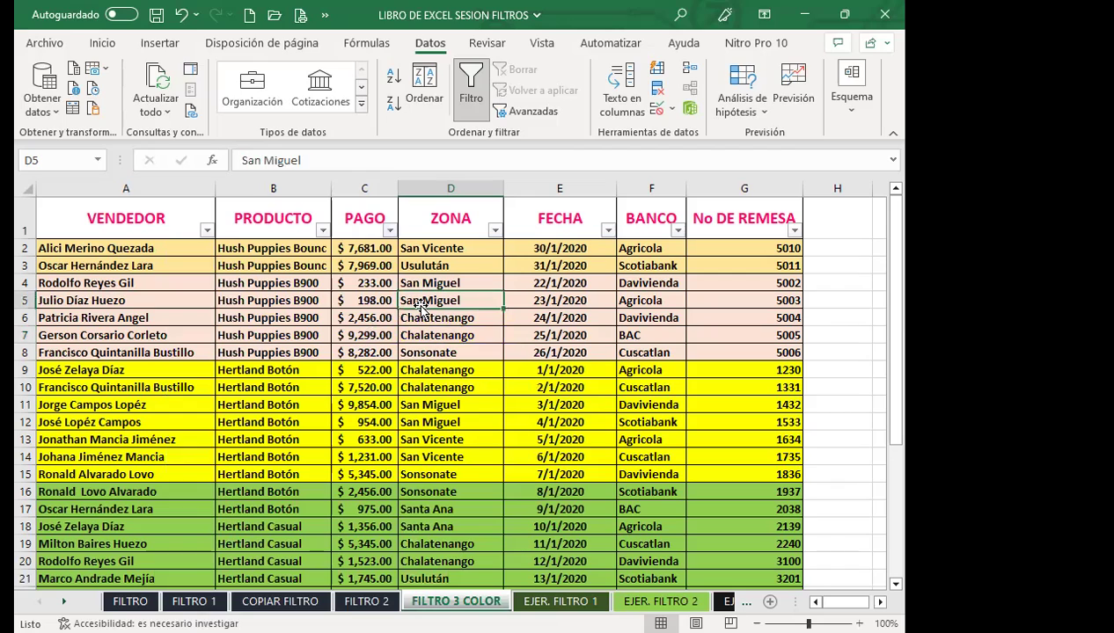
left_click(539, 303)
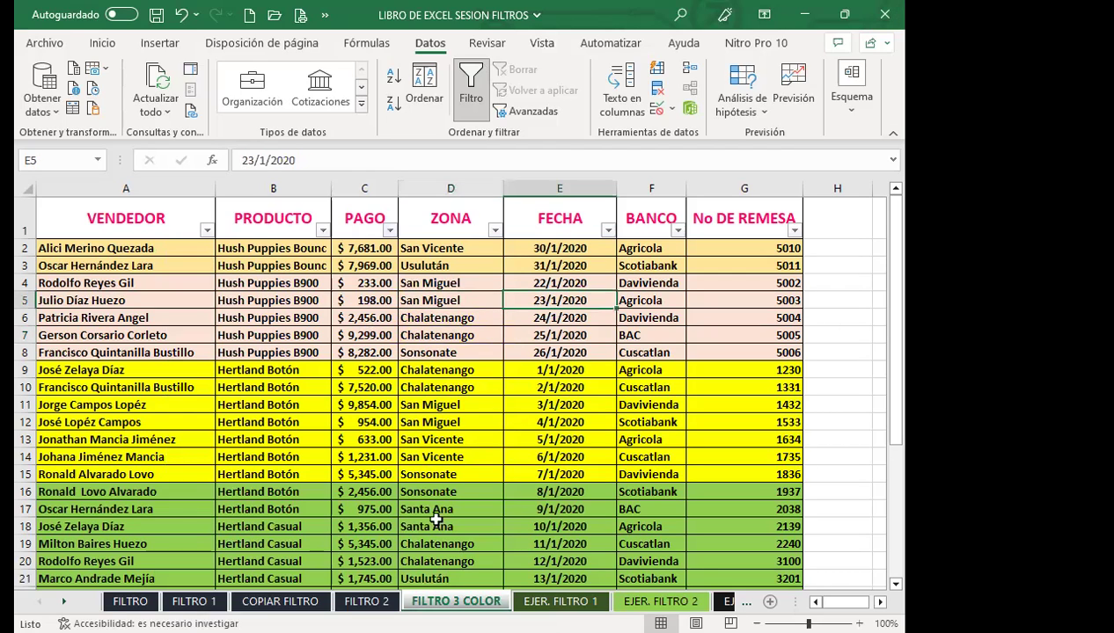
left_click(656, 475)
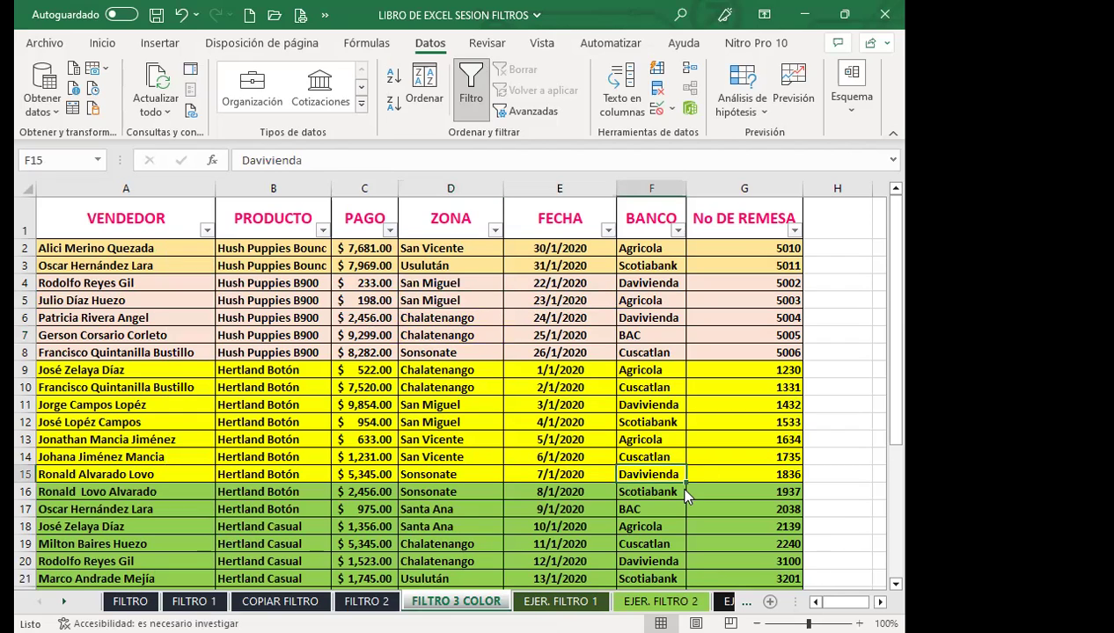
left_click(720, 602)
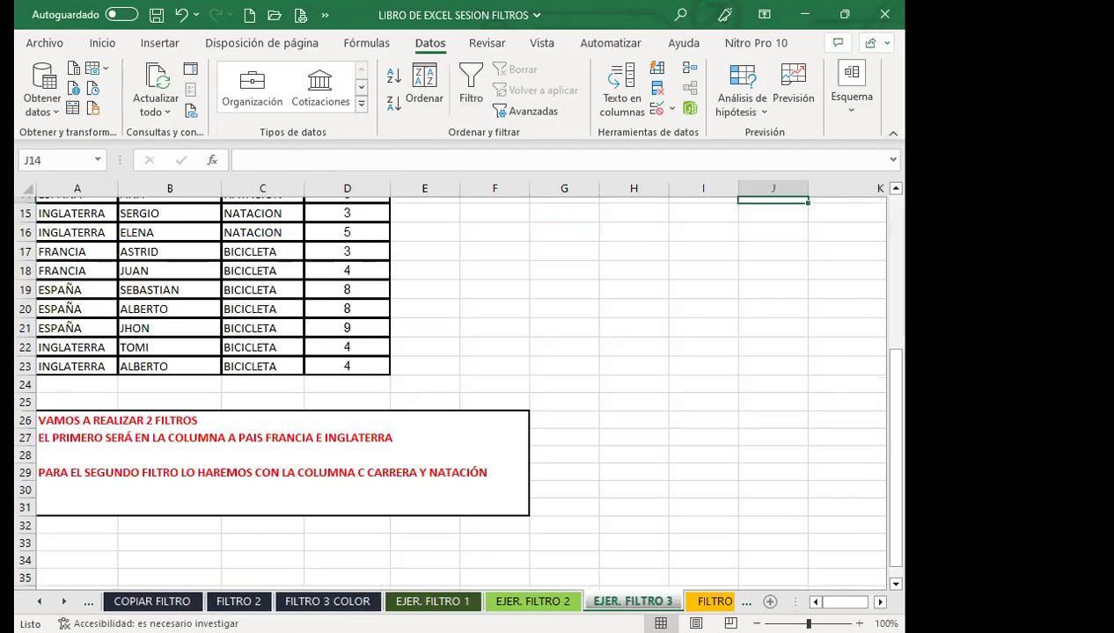
left_click(714, 602)
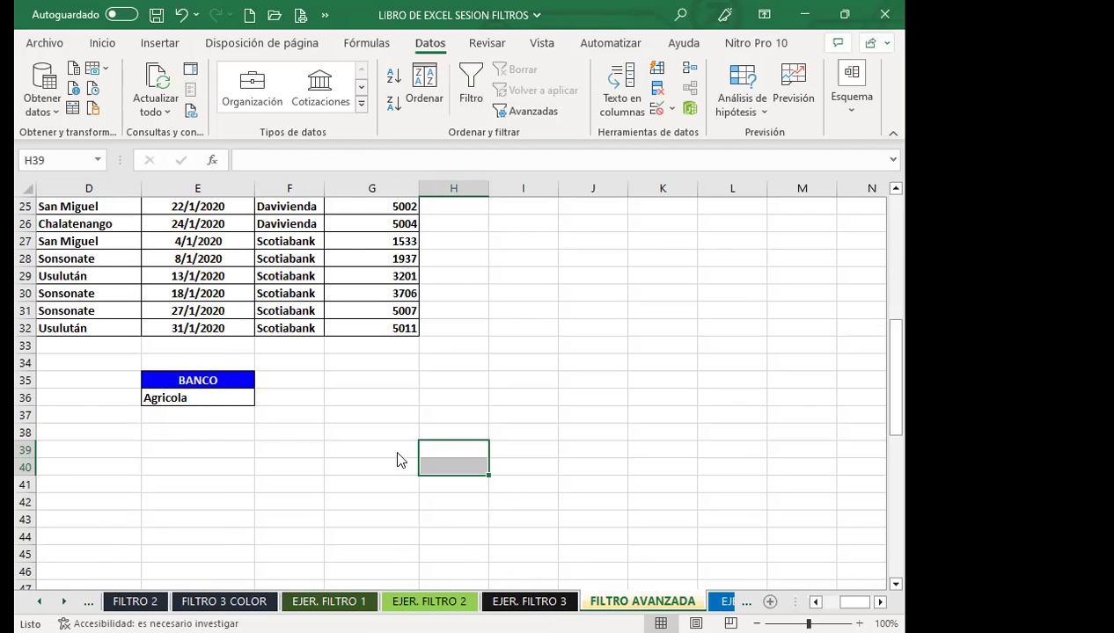
scroll(334, 378, "up", 8)
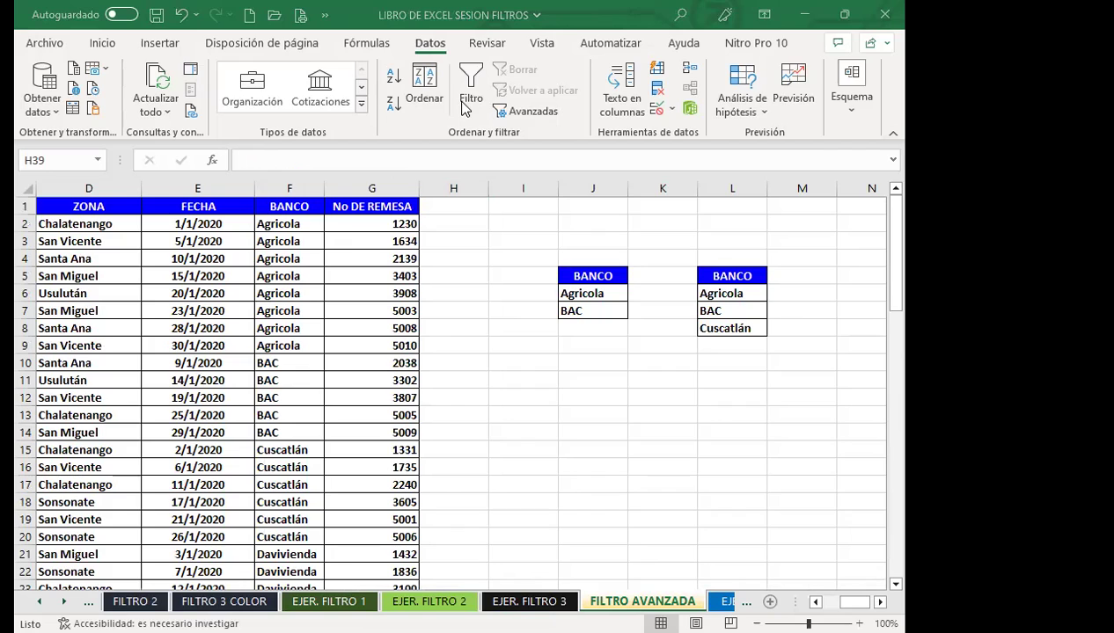
left_click(532, 113)
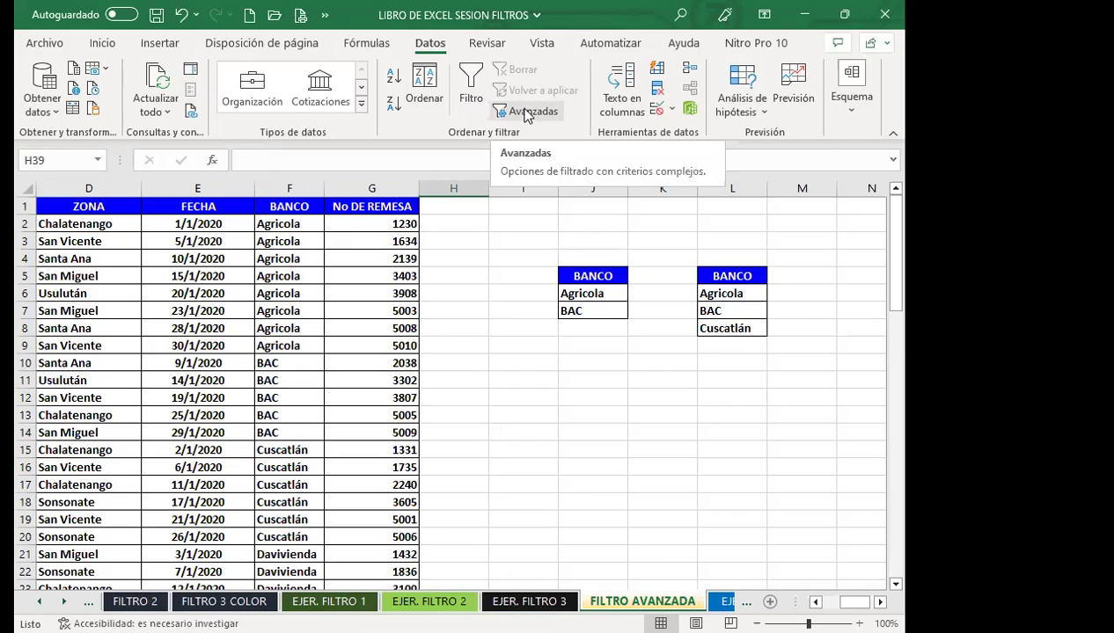
left_click(526, 112)
key("Return")
left_click(352, 291)
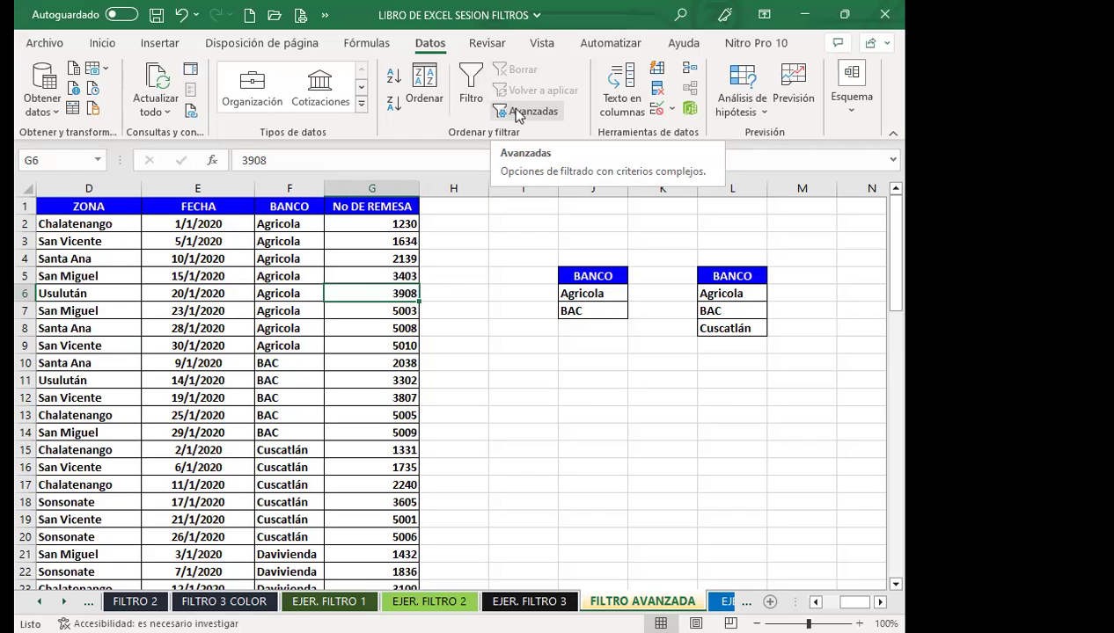
scroll(53, 431, "down", 6)
scroll(70, 418, "down", 2)
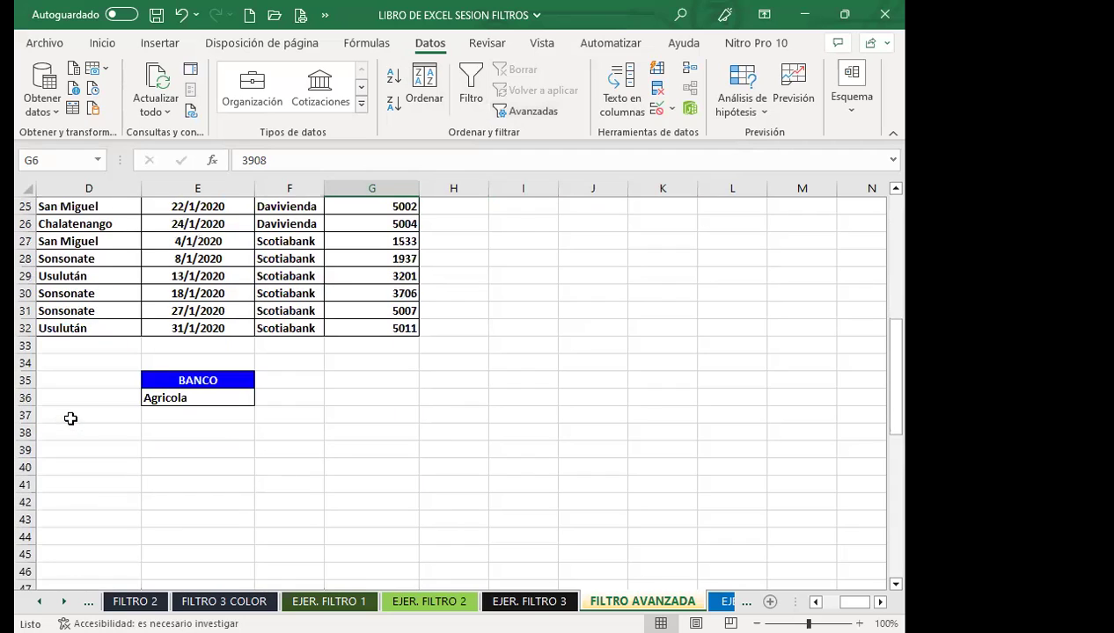
scroll(70, 419, "up", 2)
scroll(70, 419, "up", 6)
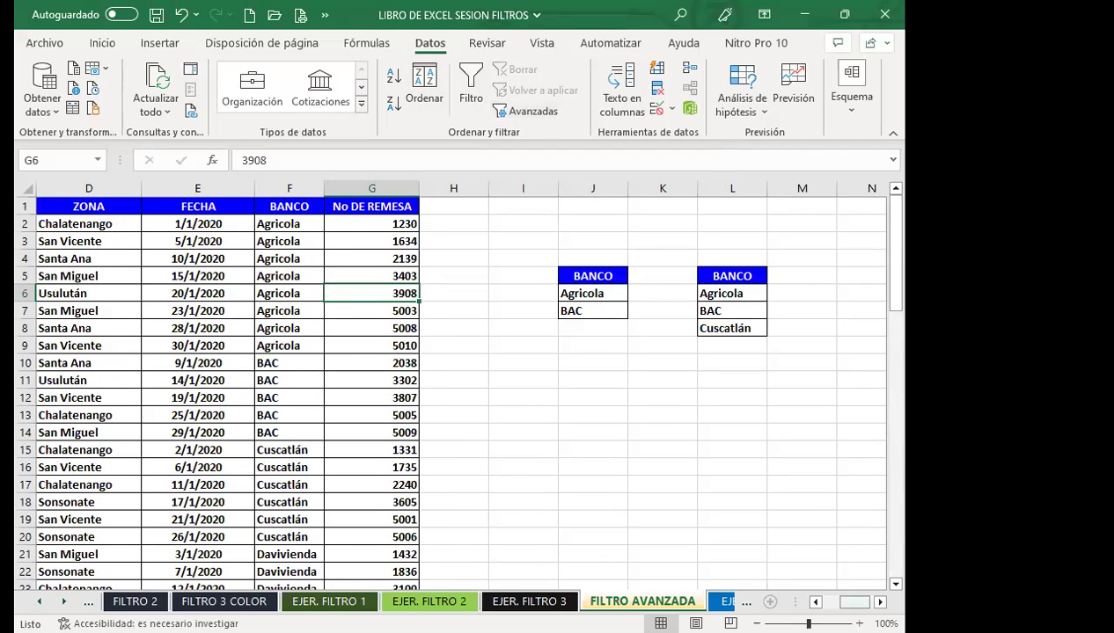
scroll(325, 297, "left", 3)
scroll(396, 435, "down", 4)
scroll(396, 435, "down", 4)
scroll(394, 433, "up", 8)
scroll(394, 432, "down", 3)
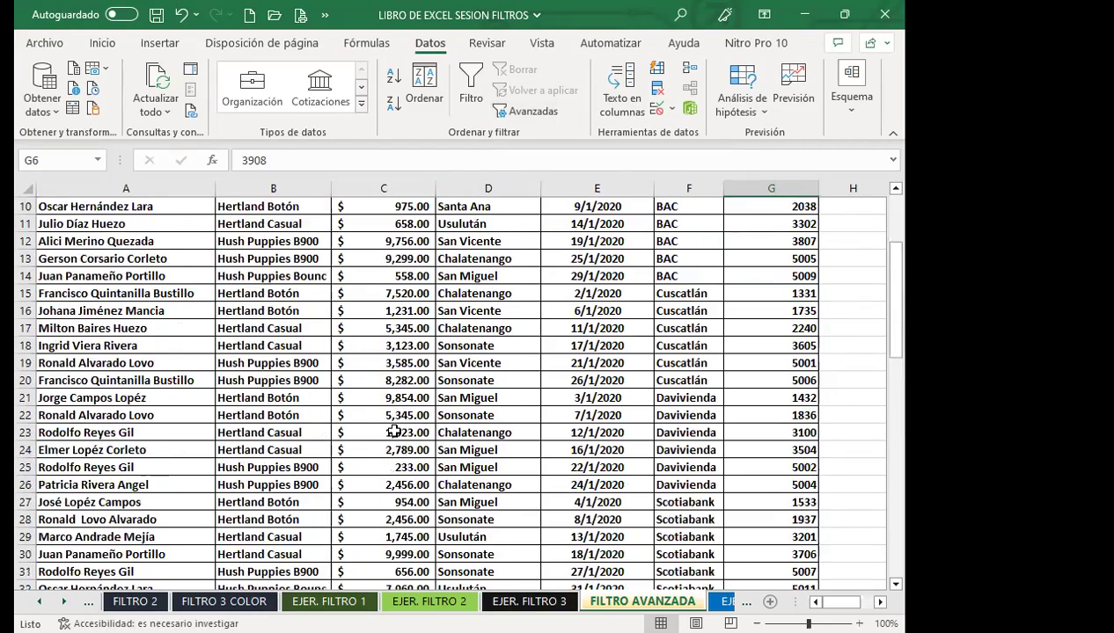
scroll(394, 432, "down", 3)
scroll(393, 430, "down", 1)
Check the BANCO = Agricola criteria in E35:E36 and open Avanzadas with list range A1:G32
left_click(605, 434)
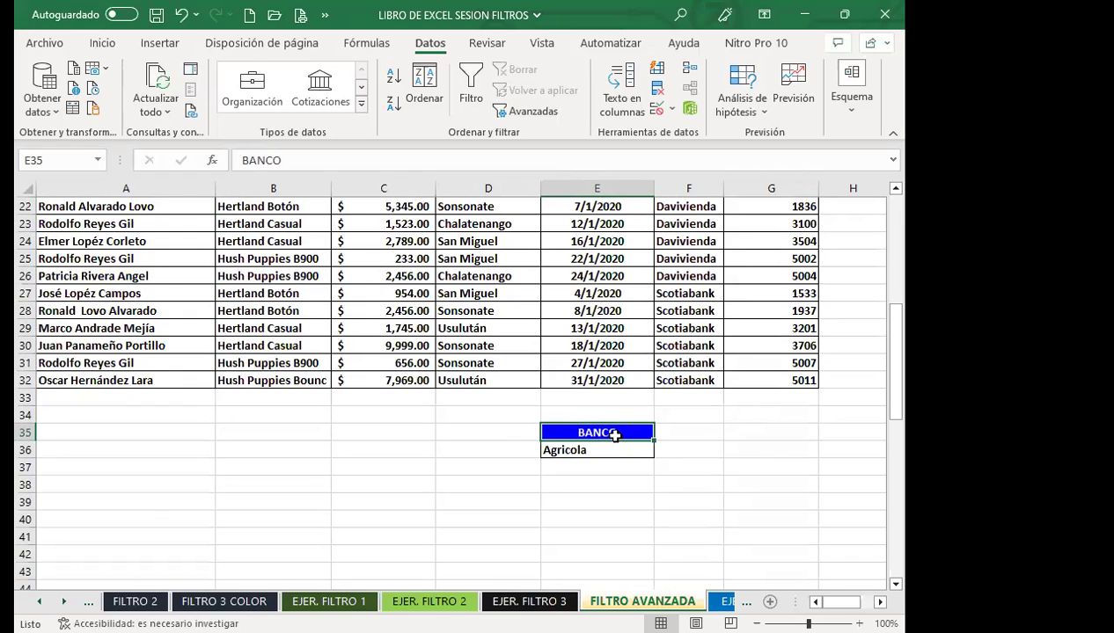
left_click(565, 454)
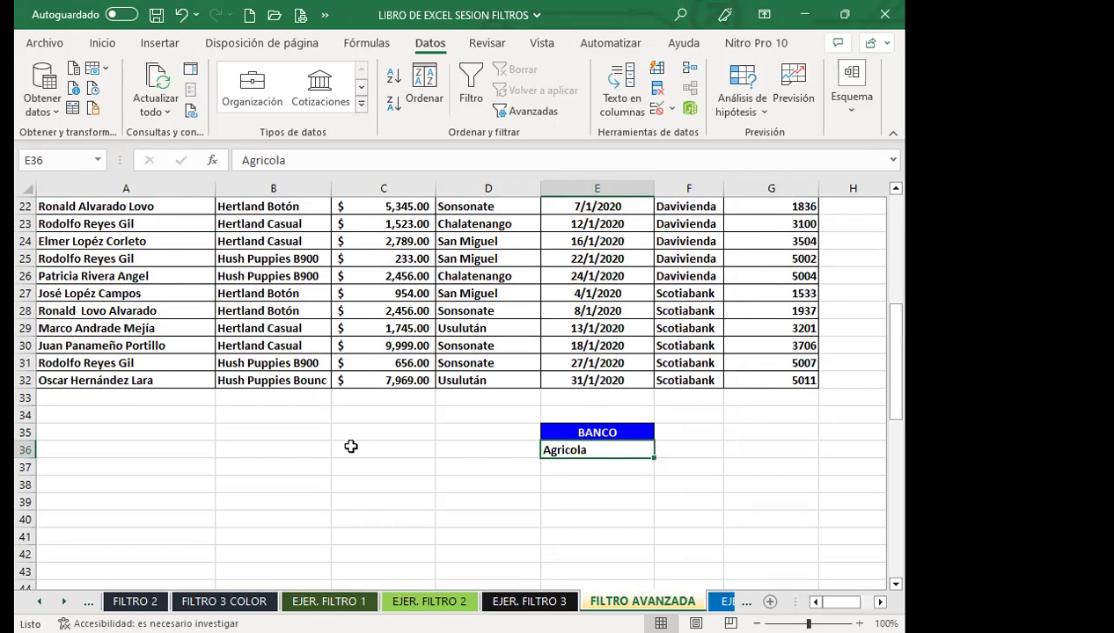
scroll(347, 440, "up", 7)
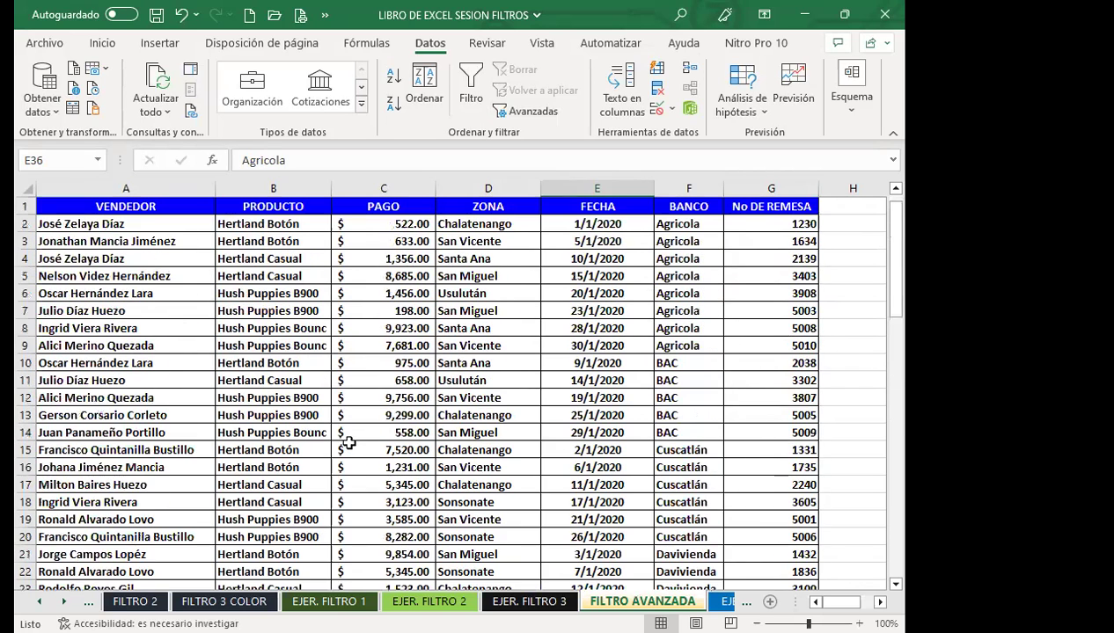
left_click(368, 308)
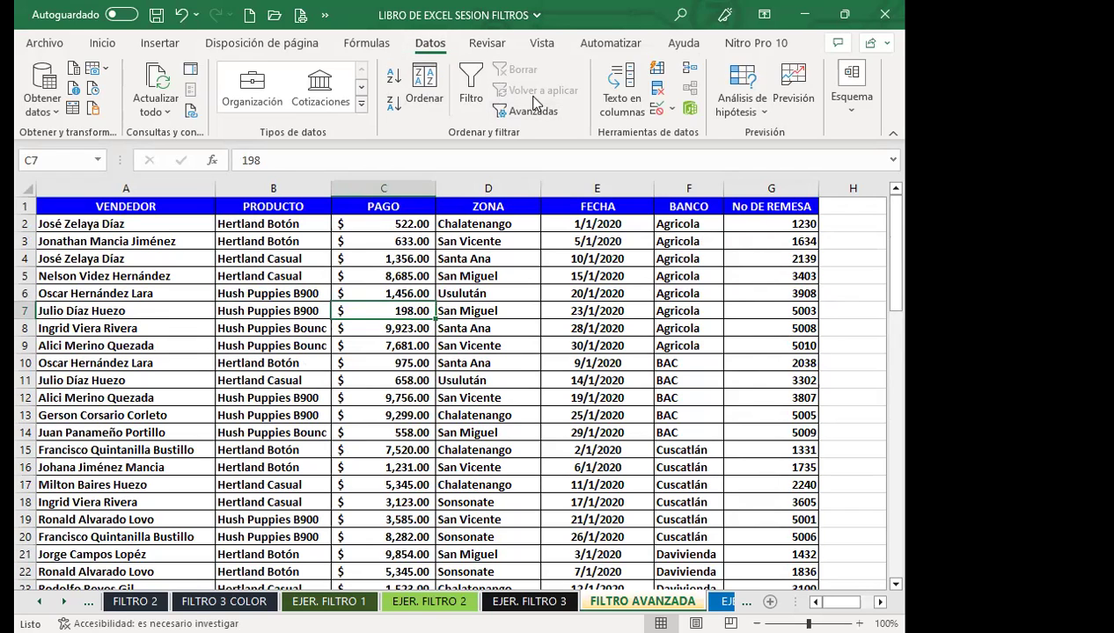
left_click(532, 112)
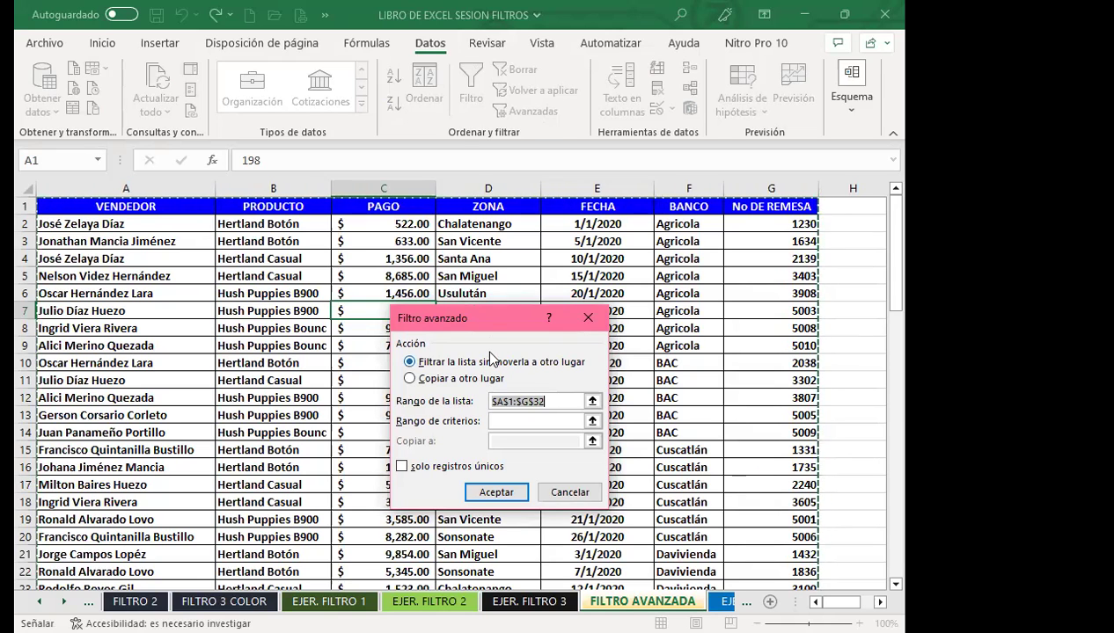
Set the advanced filter's criteria range to E35:E36
left_click_drag(491, 324, 468, 255)
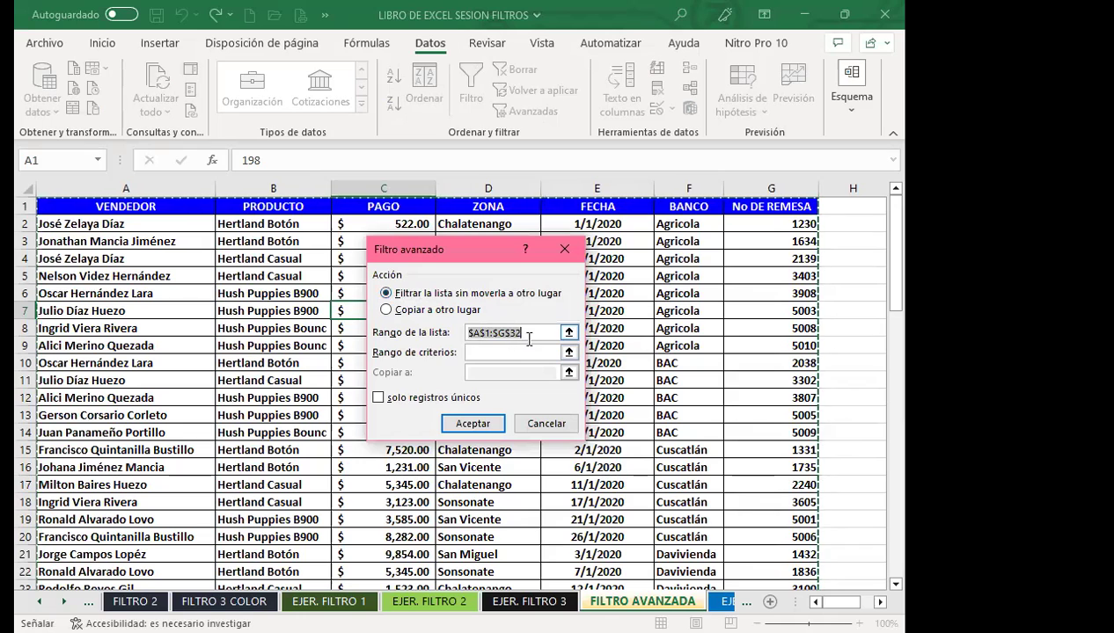
left_click(475, 353)
left_click(478, 352)
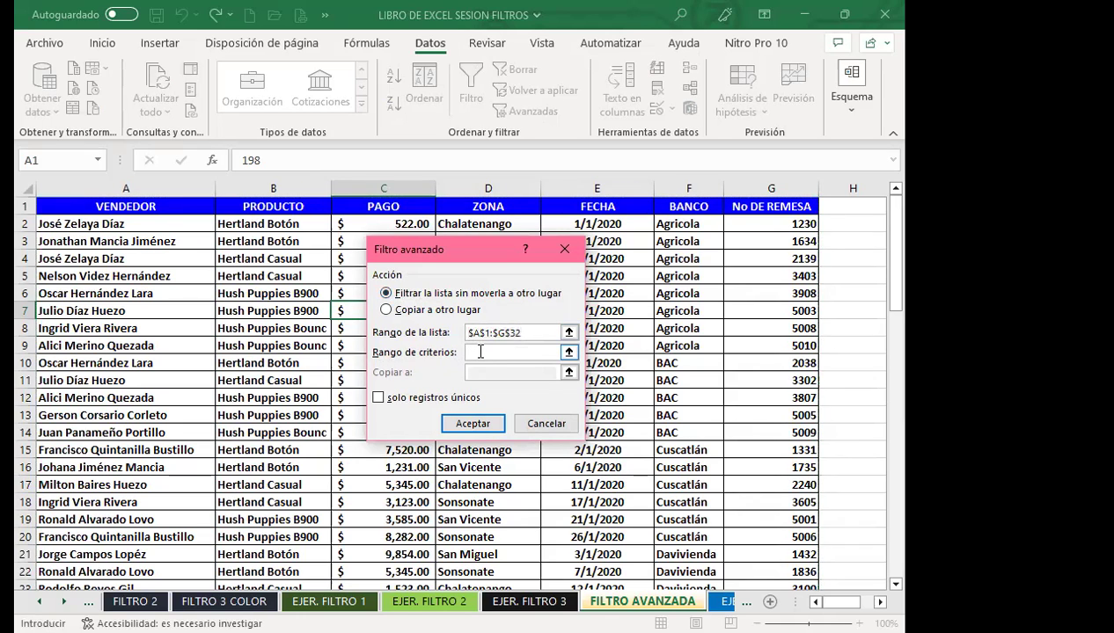
scroll(547, 456, "down", 3)
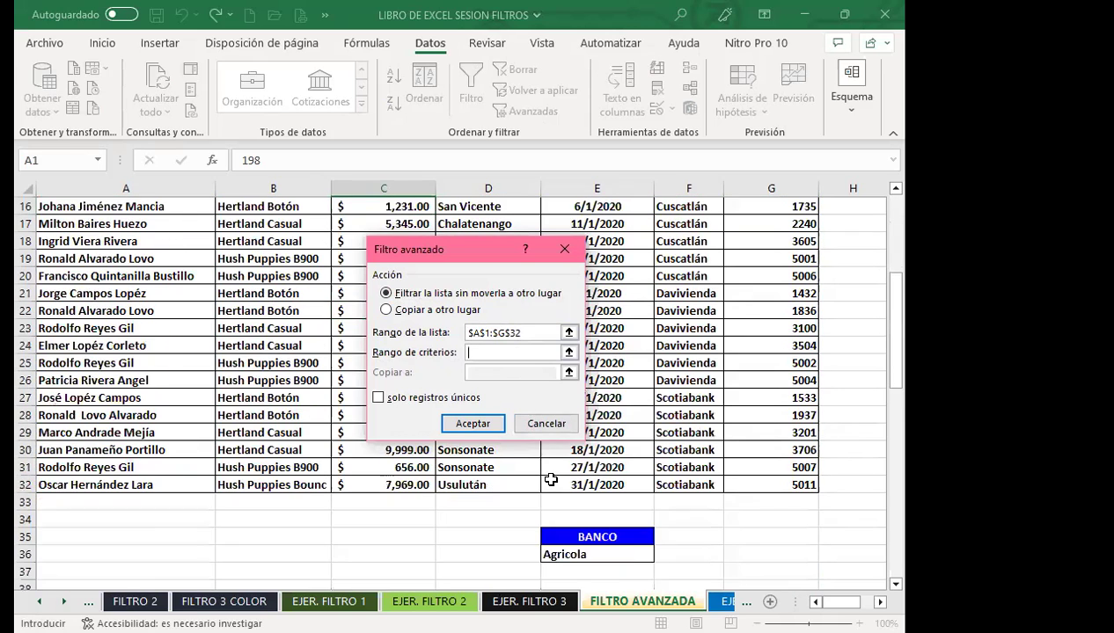
scroll(545, 475, "down", 1)
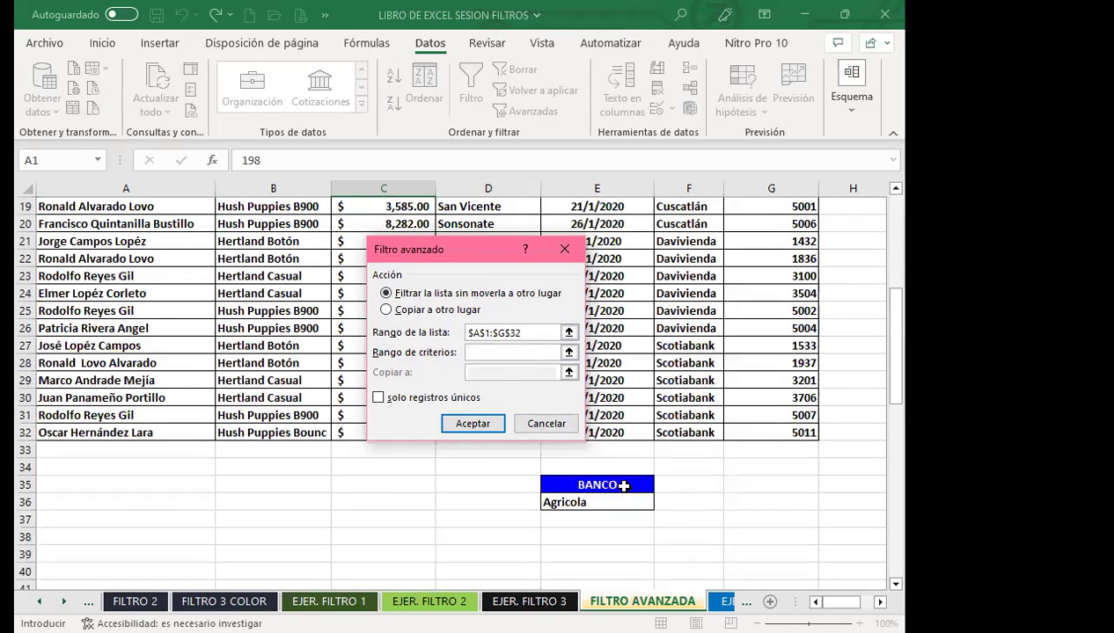
left_click(627, 485)
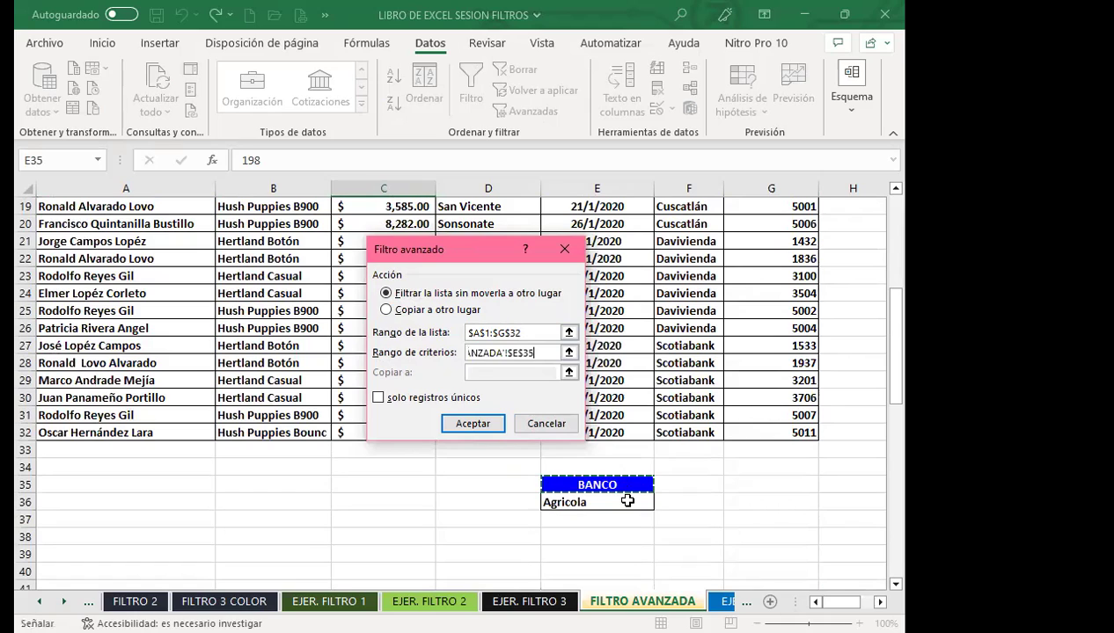
left_click_drag(626, 486, 626, 500)
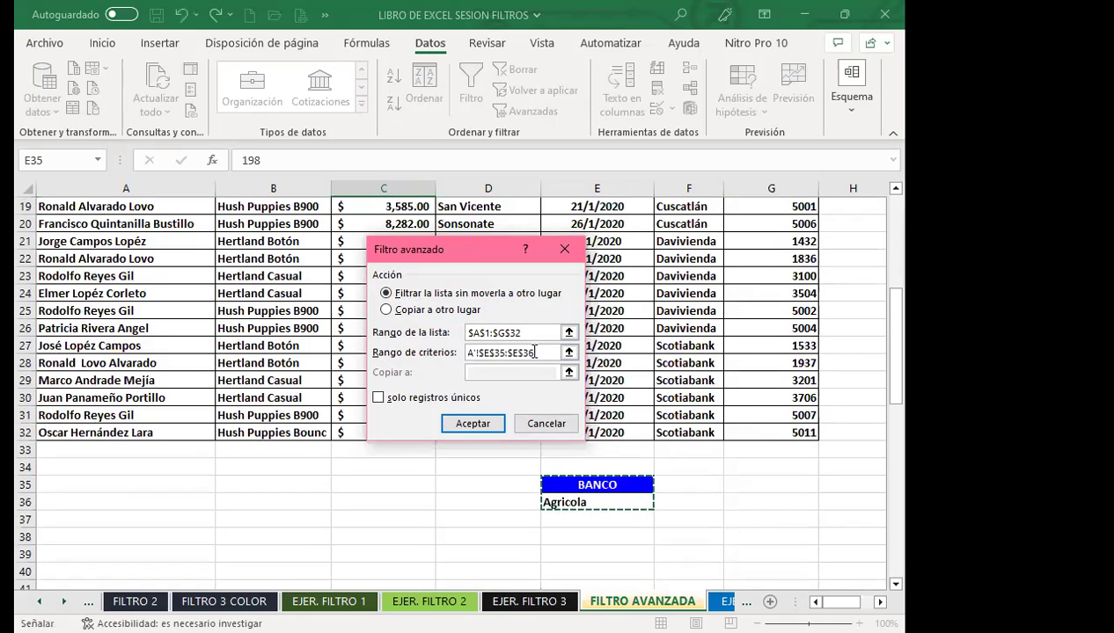
Choose Copiar a otro lugar with destination A39 and run the filter
left_click(387, 310)
left_click(478, 370)
scroll(145, 517, "down", 2)
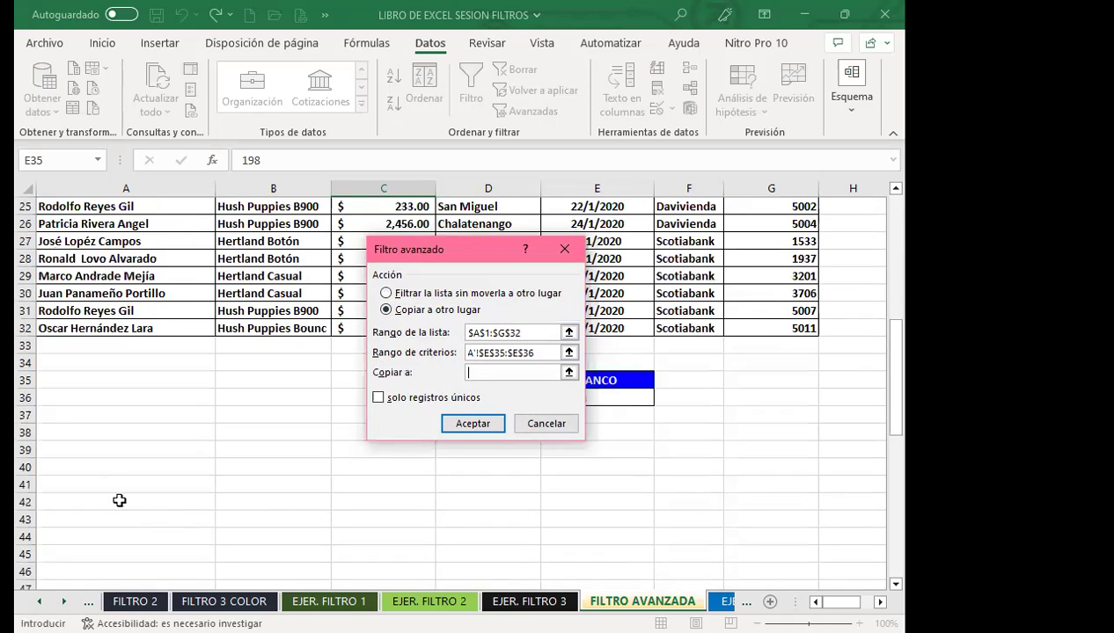
left_click(67, 448)
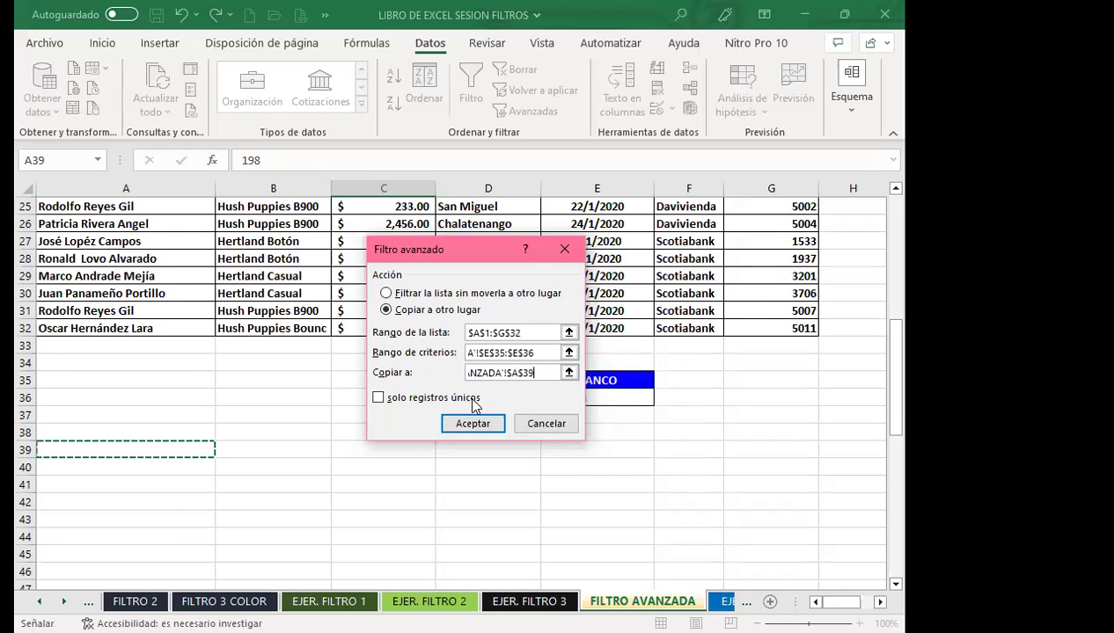
left_click(472, 423)
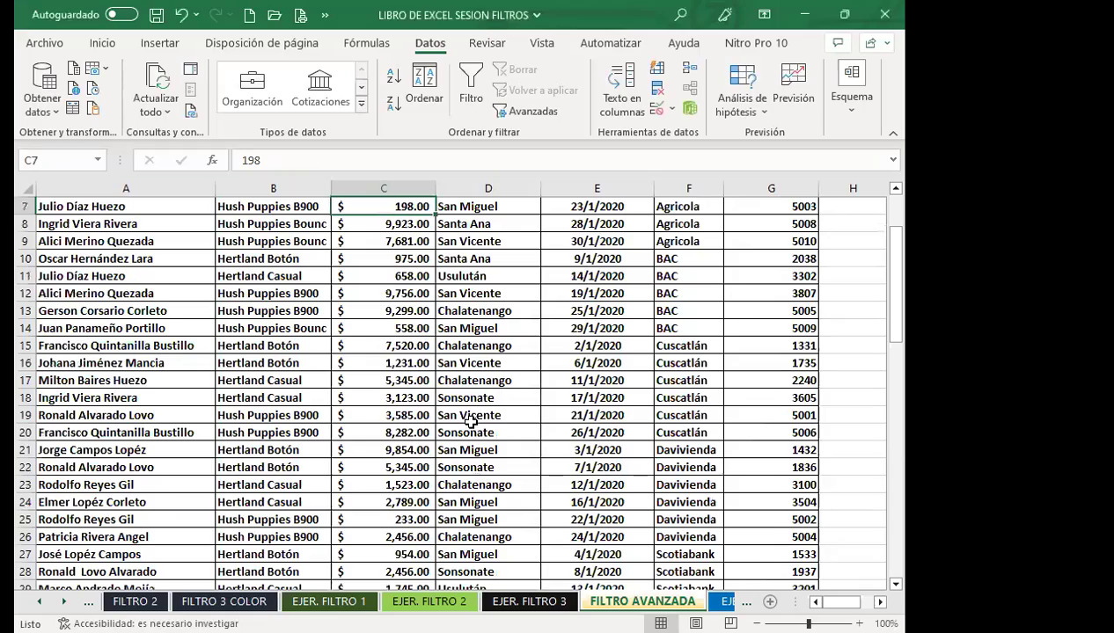
scroll(471, 421, "down", 2)
scroll(492, 420, "down", 4)
scroll(510, 420, "down", 1)
scroll(522, 419, "down", 1)
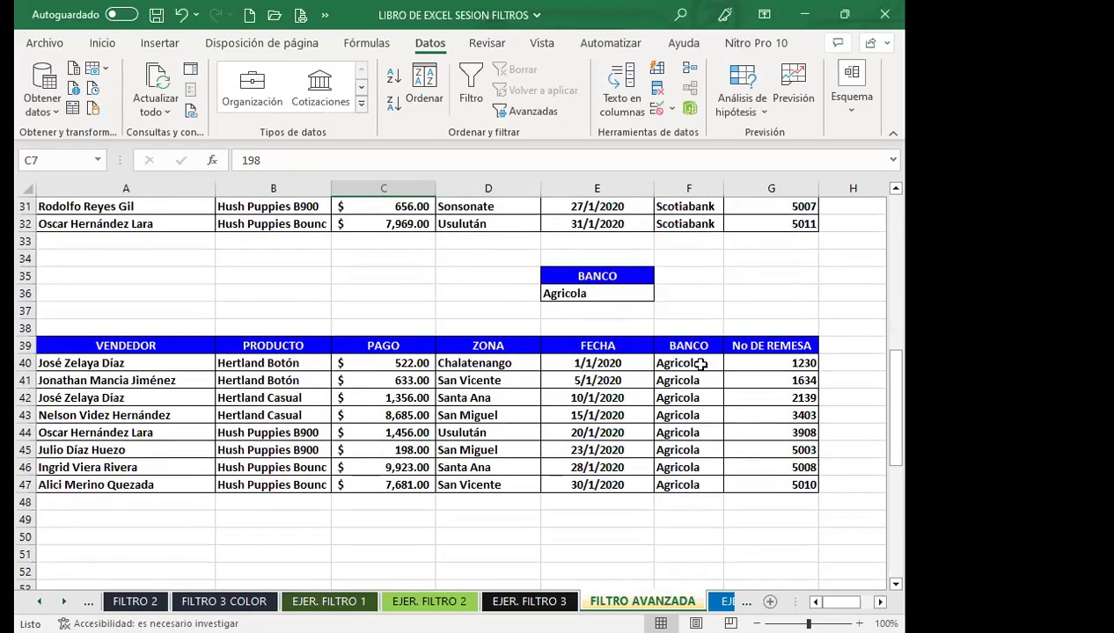
left_click_drag(699, 366, 689, 482)
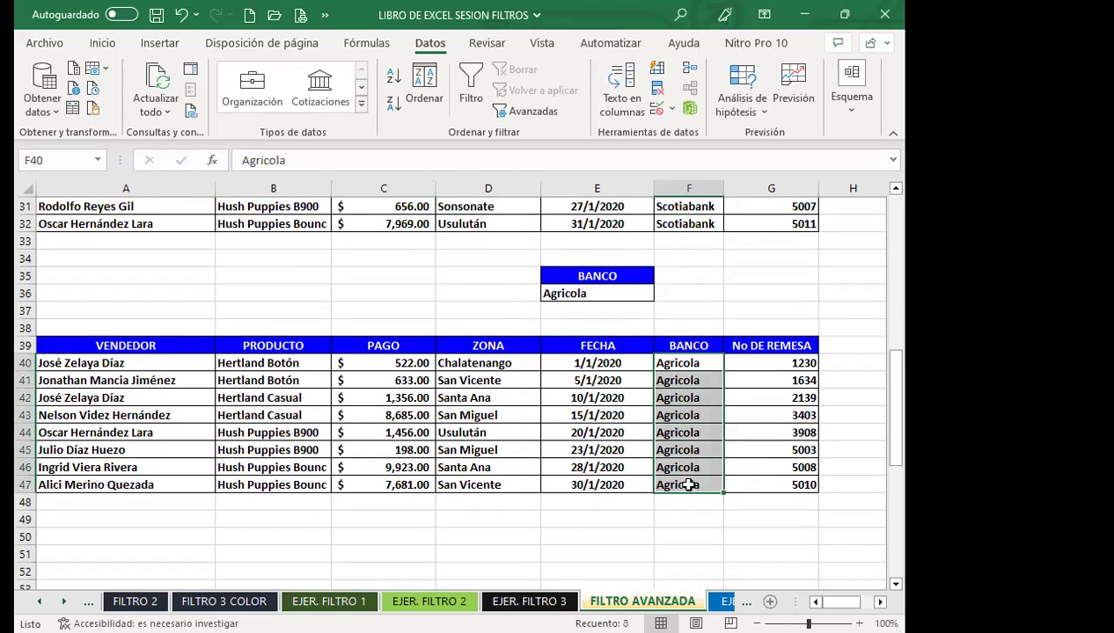
scroll(668, 312, "up", 10)
left_click_drag(678, 224, 683, 345)
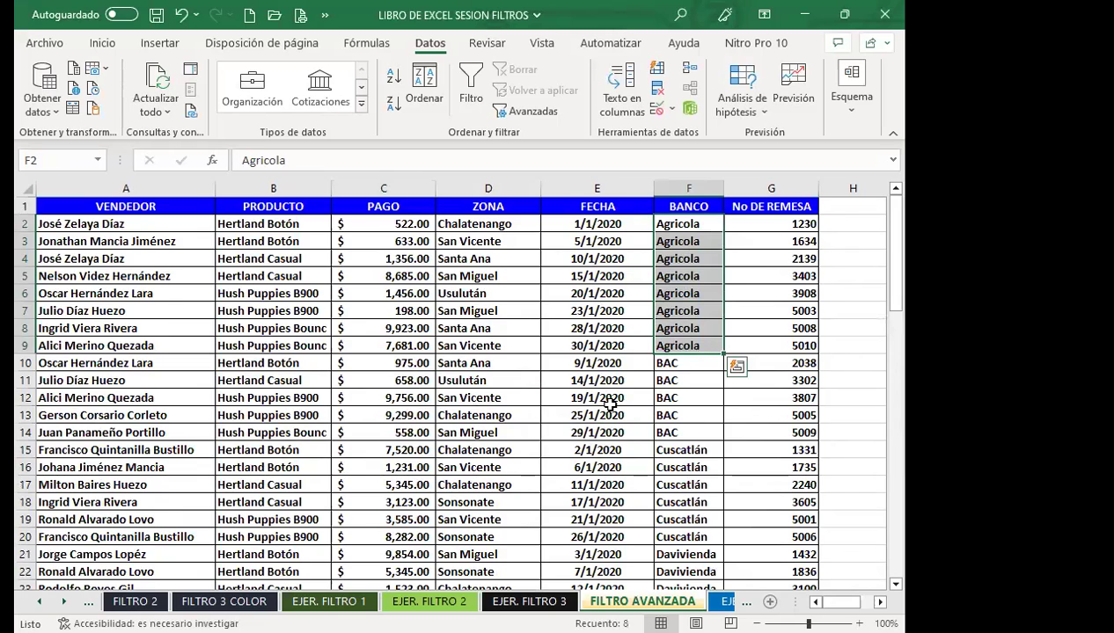
scroll(603, 402, "down", 9)
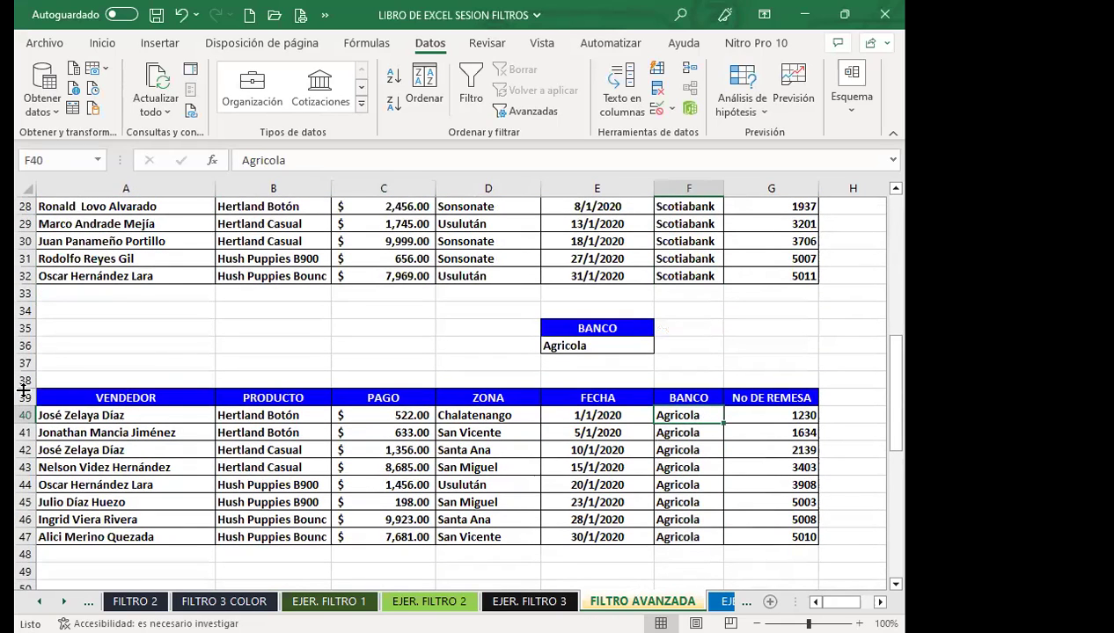
left_click(93, 399)
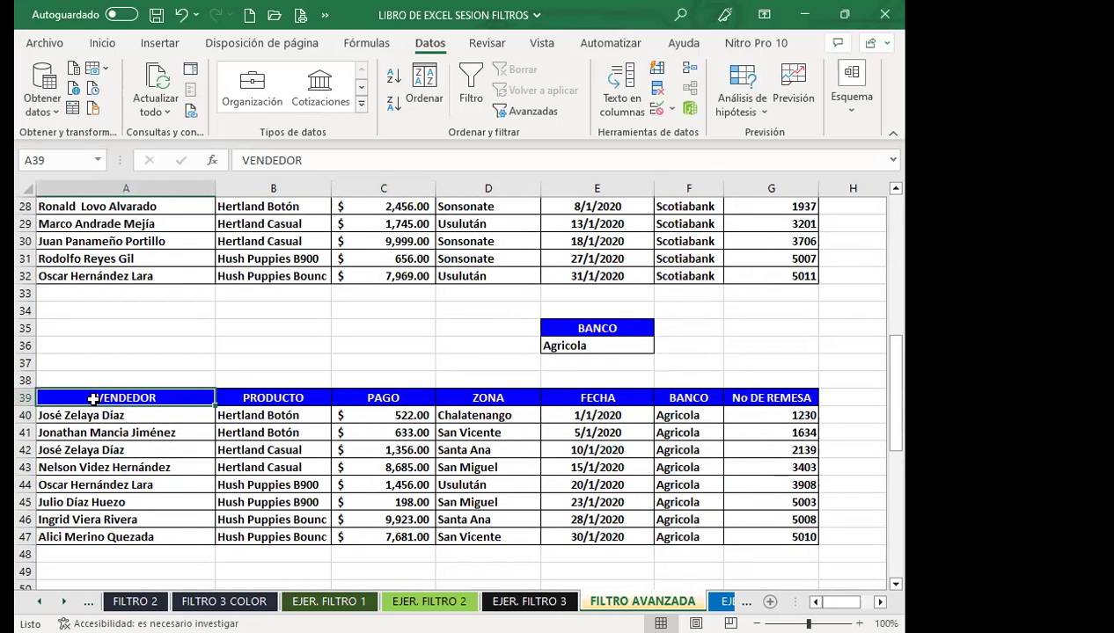
left_click(658, 447)
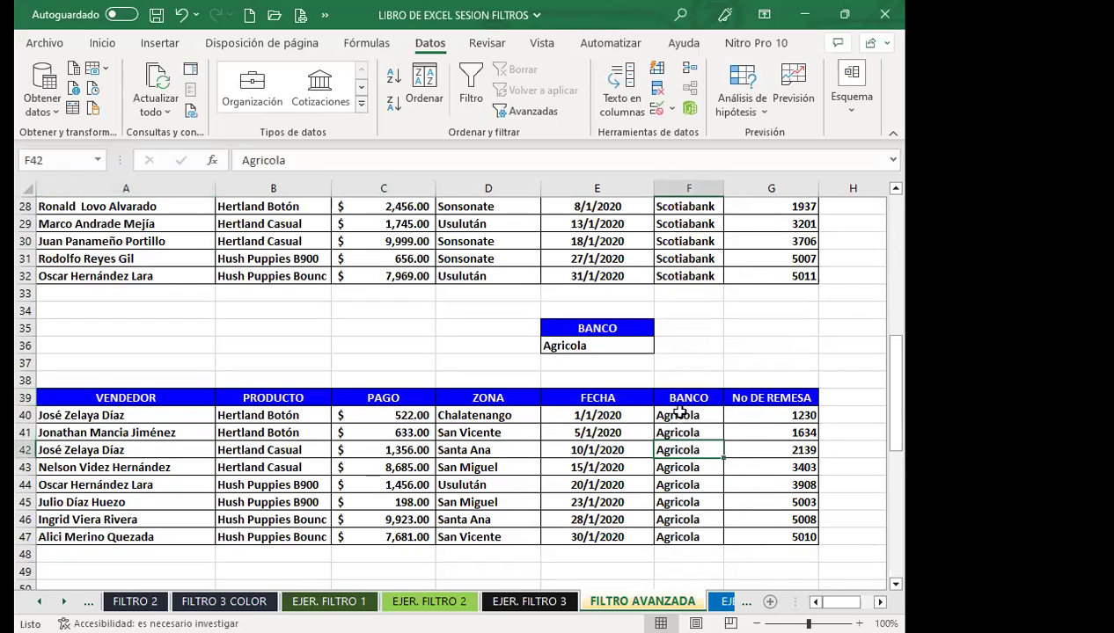
left_click(691, 536)
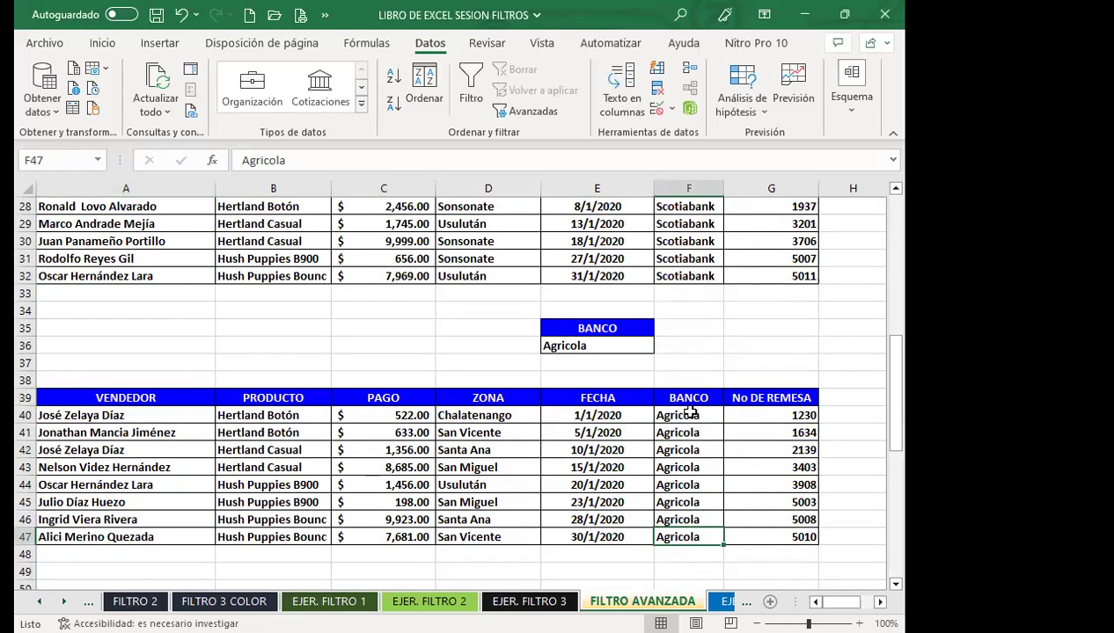
left_click_drag(682, 415, 692, 537)
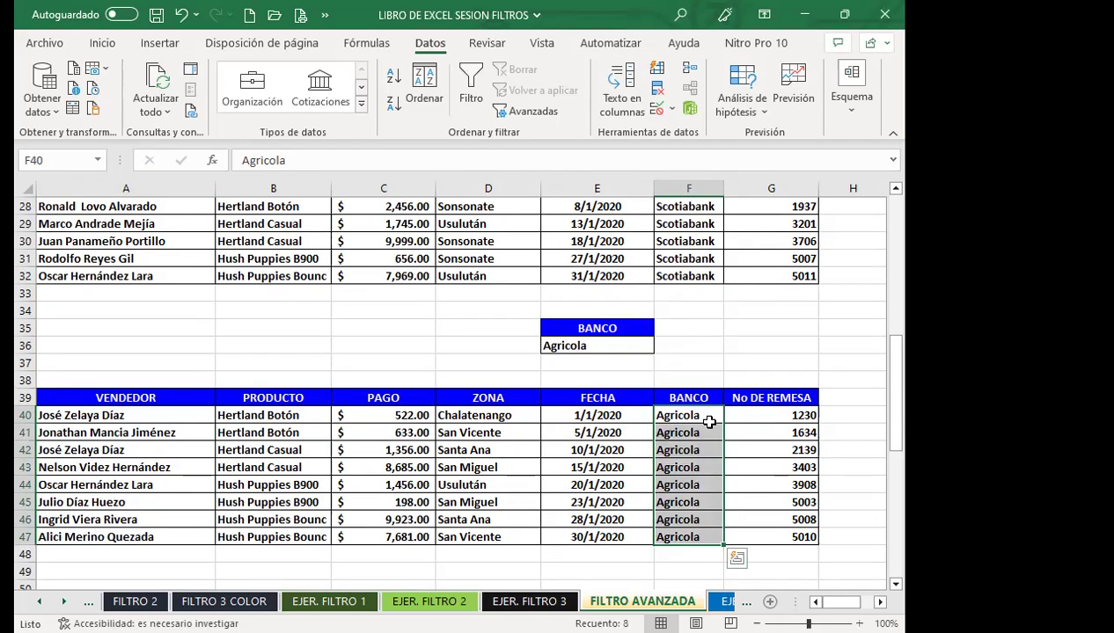
scroll(695, 413, "up", 4)
scroll(669, 396, "up", 5)
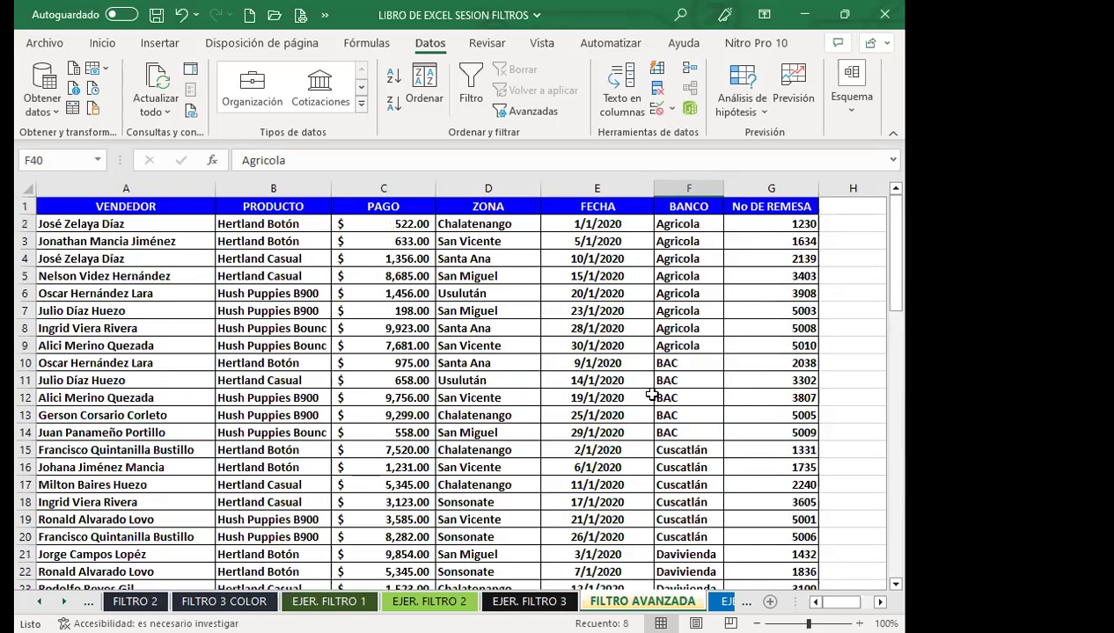
left_click(520, 364)
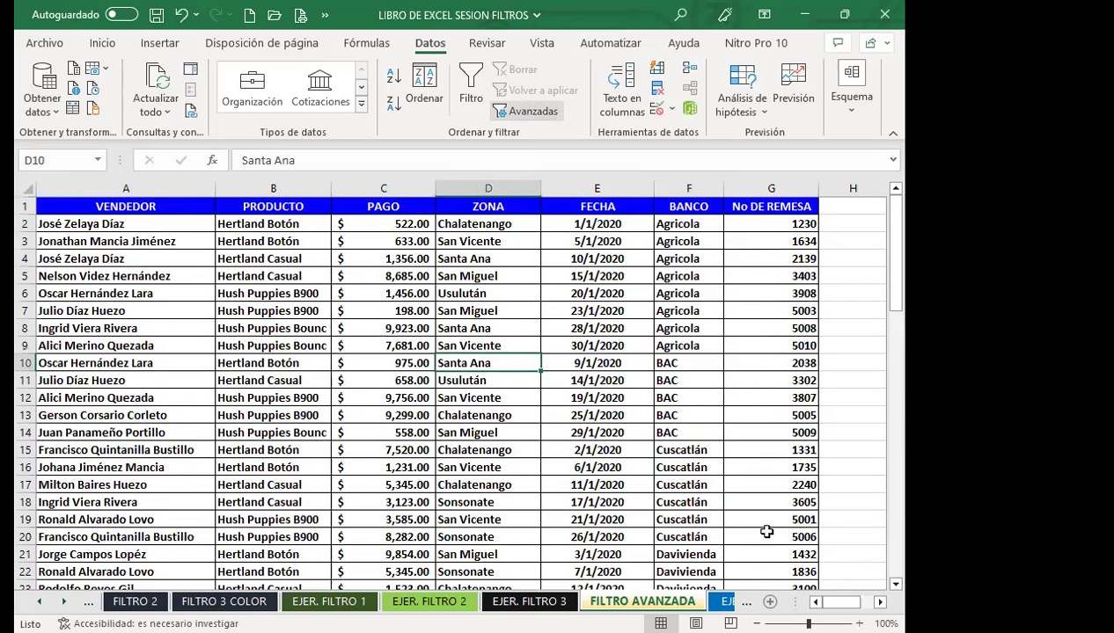
Reopen Filtro avanzado and replace the criteria range with J5:J7 (Agricola, BAC)
left_click(519, 112)
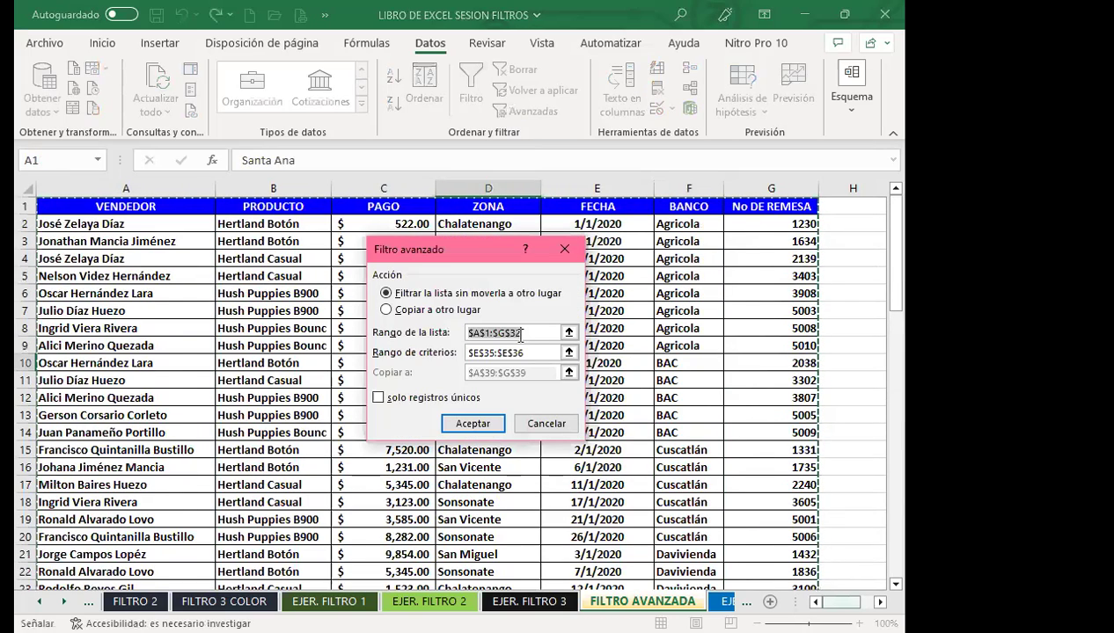
scroll(520, 334, "right", 2)
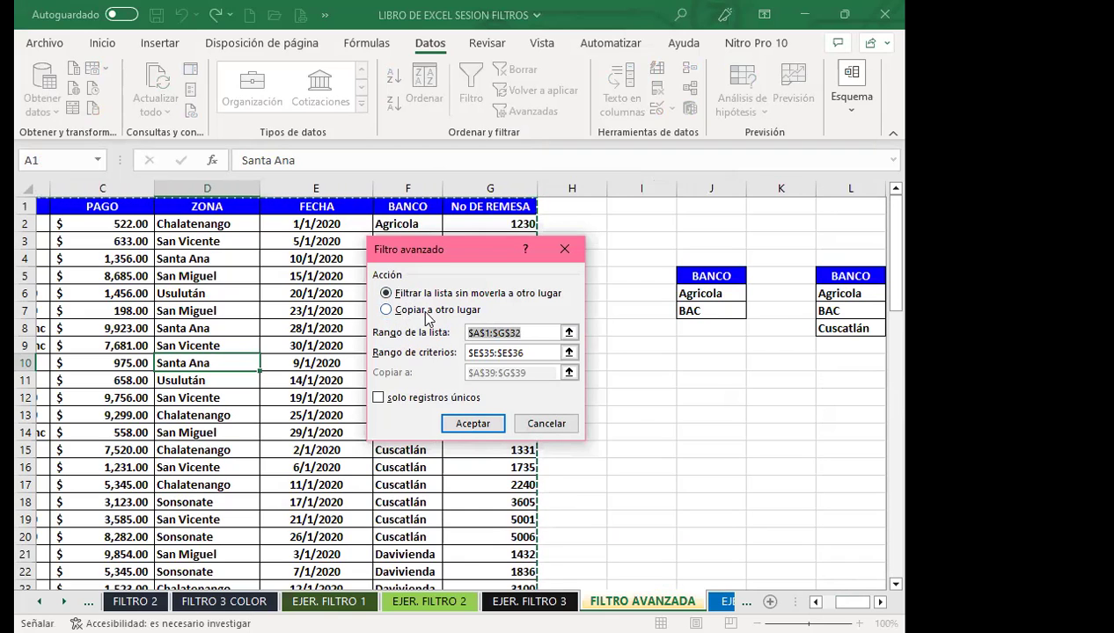
left_click(473, 353)
double_click(538, 352)
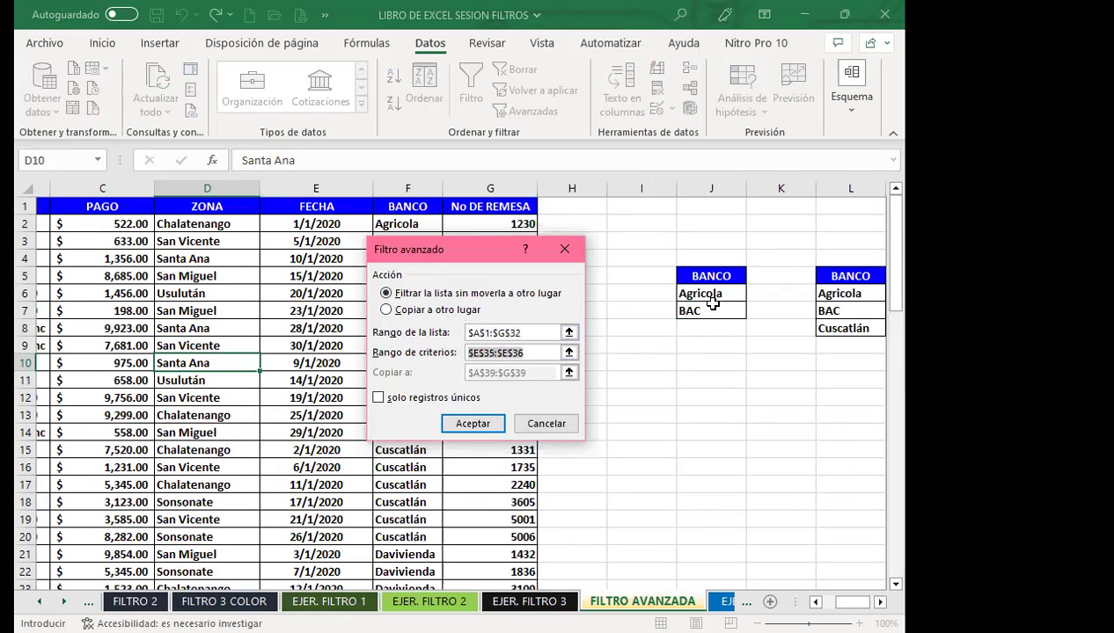
left_click_drag(699, 275, 709, 310)
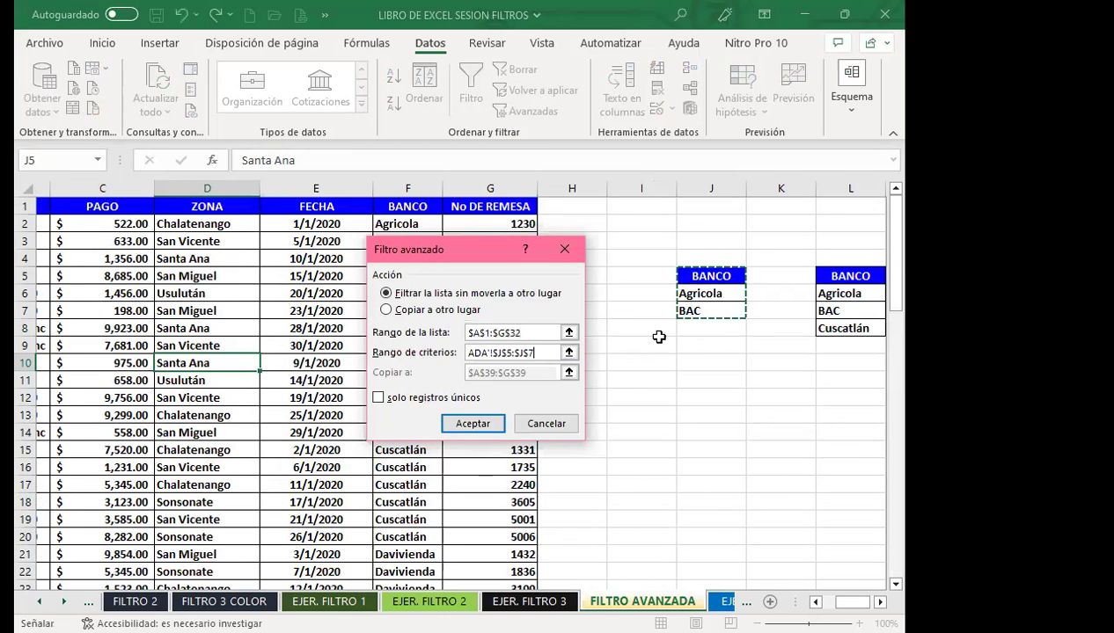
Copy the results to another place starting at A50 and run the filter
left_click(386, 310)
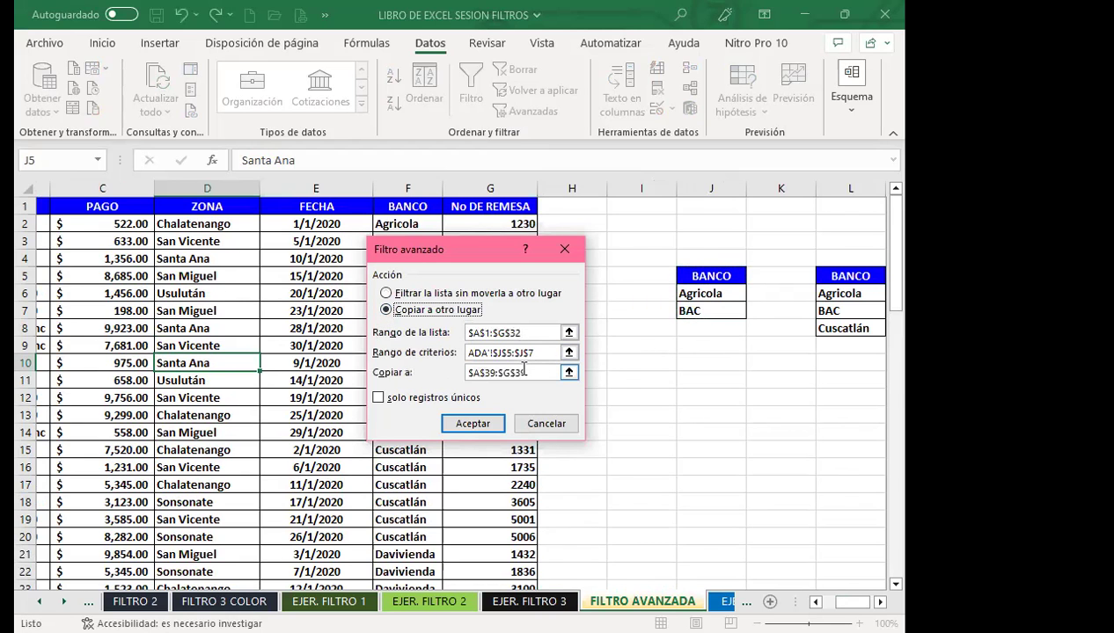
left_click(525, 372)
key("Delete")
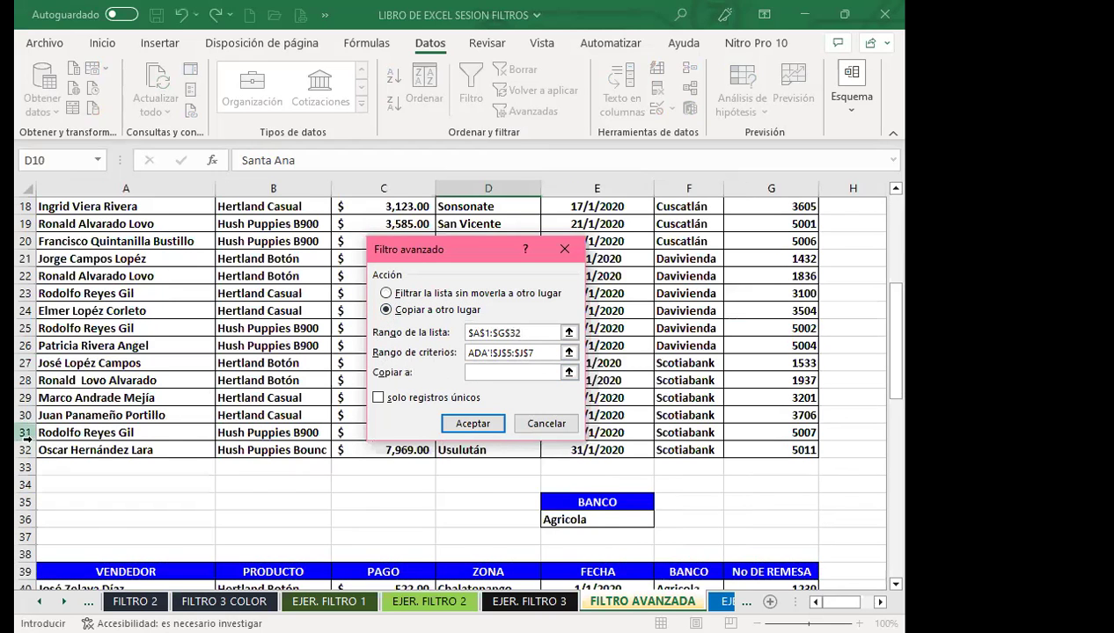
scroll(27, 437, "down", 3)
scroll(49, 443, "down", 2)
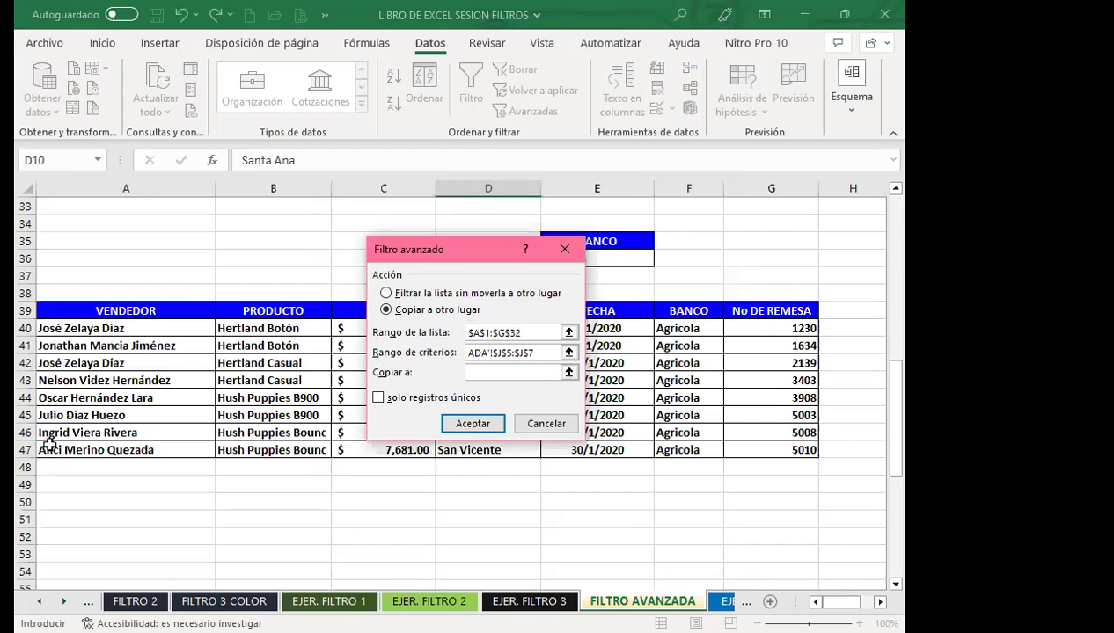
left_click(49, 502)
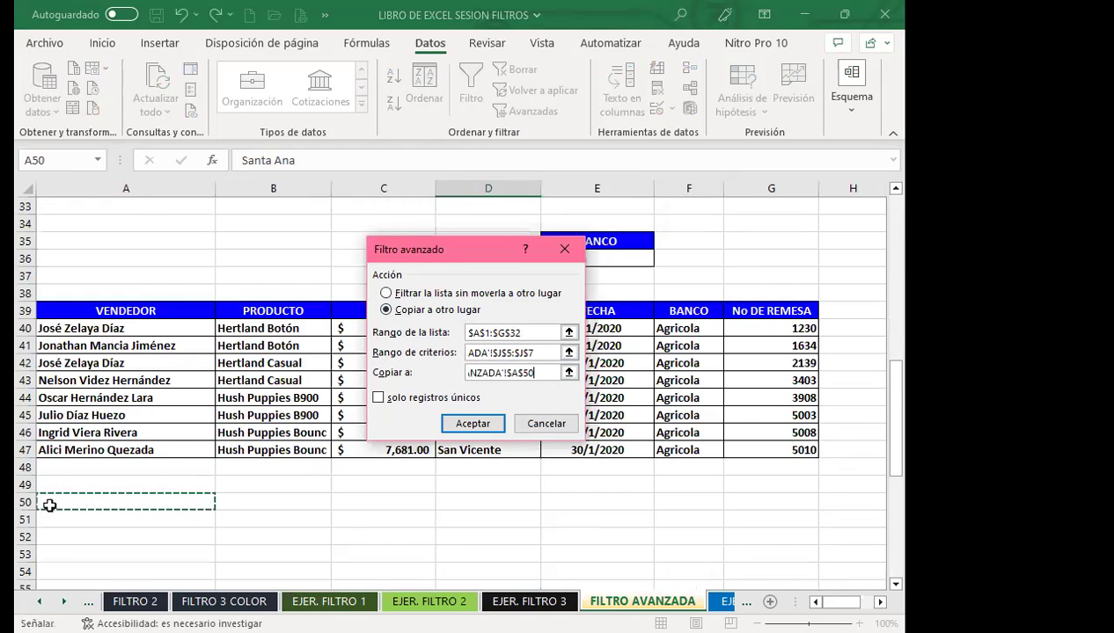
left_click(471, 423)
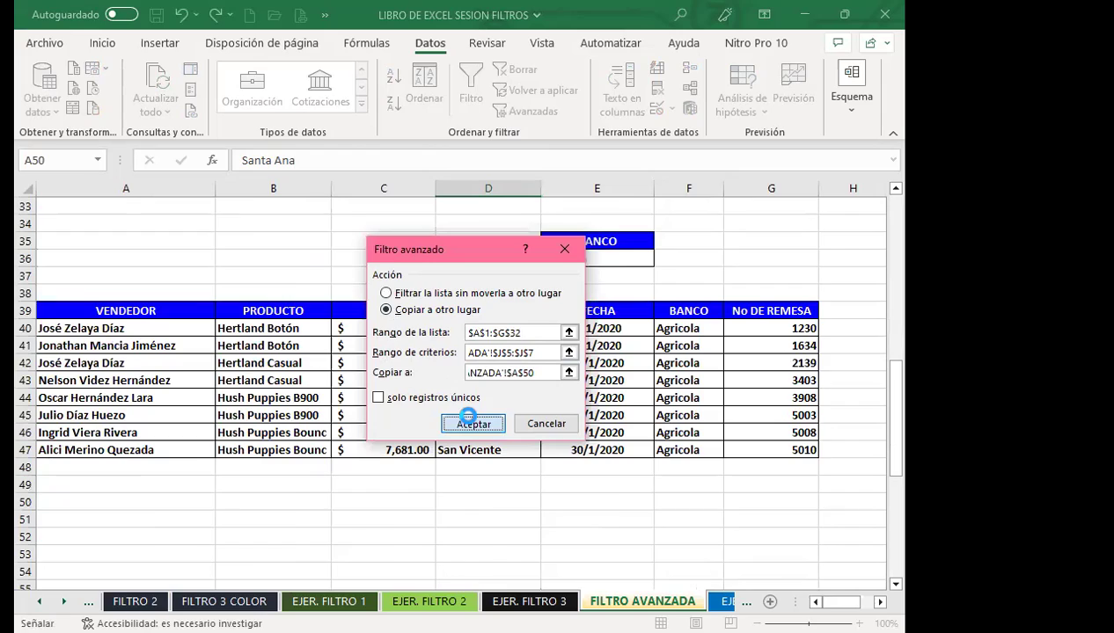
Drag the table picture down so it no longer covers the results in rows 50–63
left_click(102, 43)
scroll(185, 326, "down", 3)
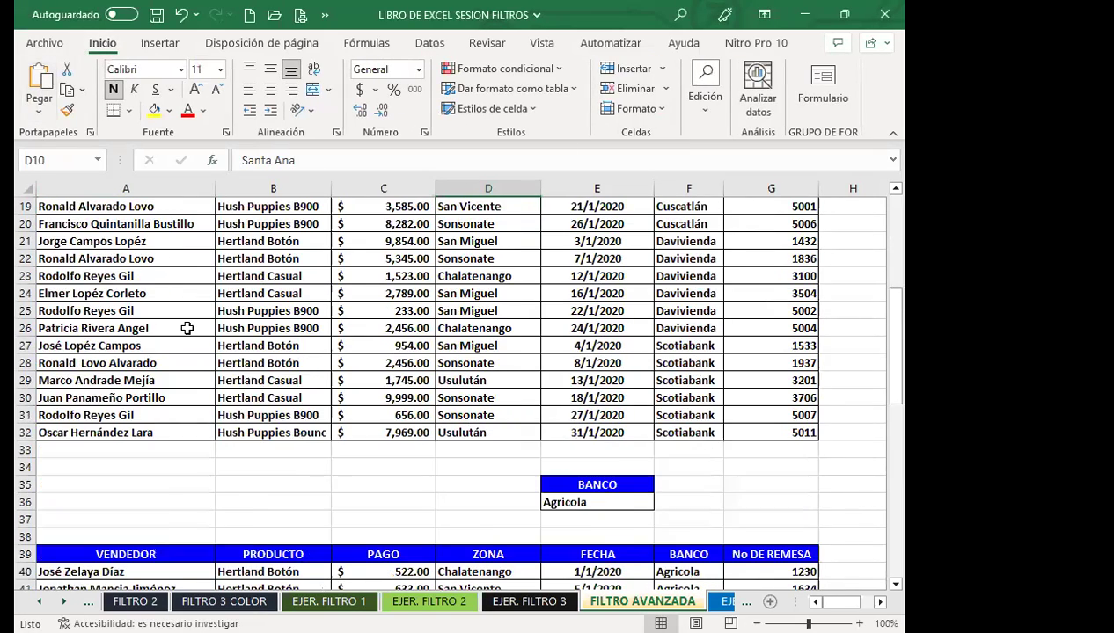
scroll(187, 329, "down", 2)
scroll(188, 328, "down", 3)
scroll(188, 328, "down", 4)
scroll(187, 328, "down", 2)
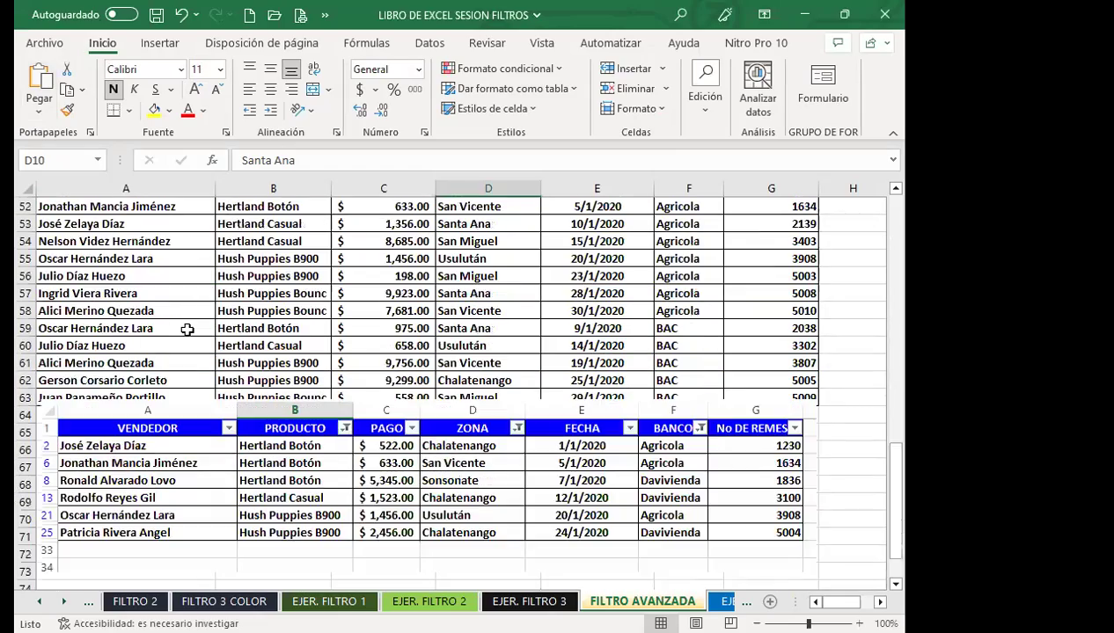
scroll(188, 328, "up", 1)
left_click_drag(373, 485, 407, 530)
scroll(394, 493, "up", 3)
scroll(677, 382, "up", 2)
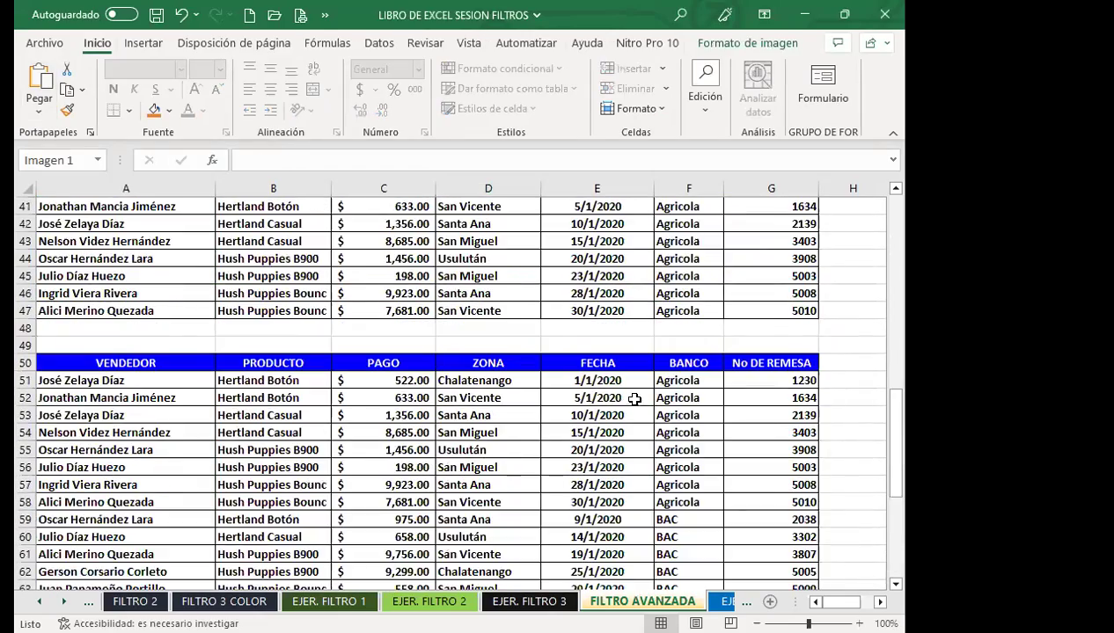
left_click(711, 397)
Compare the bank values of the Agricola and BAC result rows with the source data
scroll(708, 367, "down", 1)
scroll(704, 326, "down", 1)
left_click(703, 324)
left_click(690, 417)
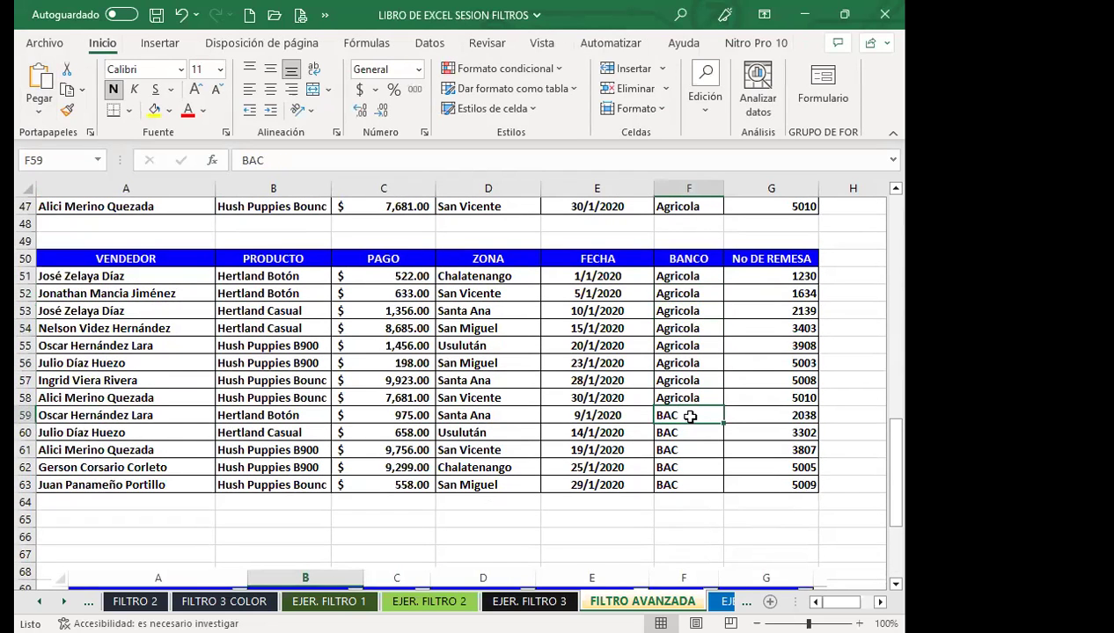
left_click(694, 345)
left_click(683, 416)
scroll(616, 404, "up", 6)
scroll(530, 397, "up", 8)
scroll(475, 379, "up", 1)
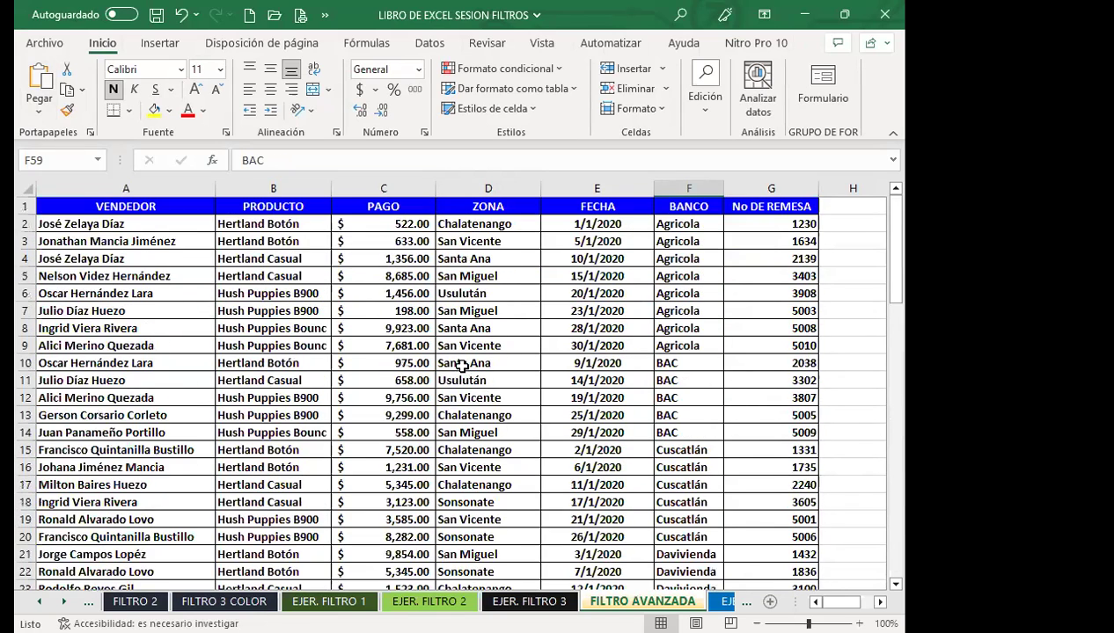
left_click(450, 380)
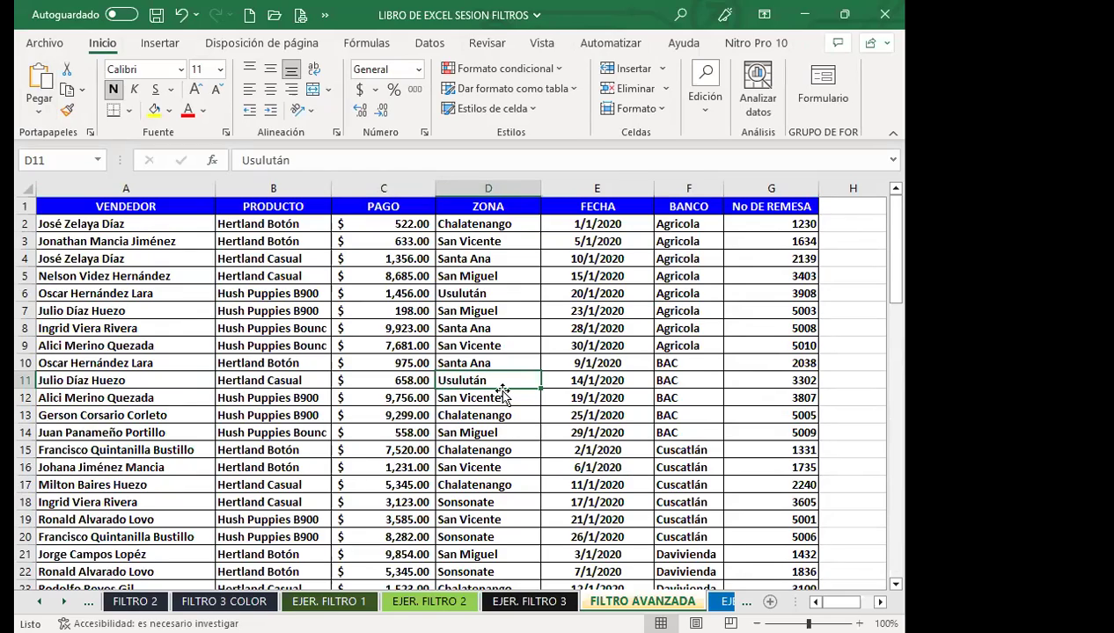
Review the result rows, including the Santa Ana row, a seller and the 7,681.00 payment
scroll(503, 393, "down", 3)
scroll(503, 393, "down", 3)
scroll(505, 392, "down", 2)
scroll(508, 389, "down", 4)
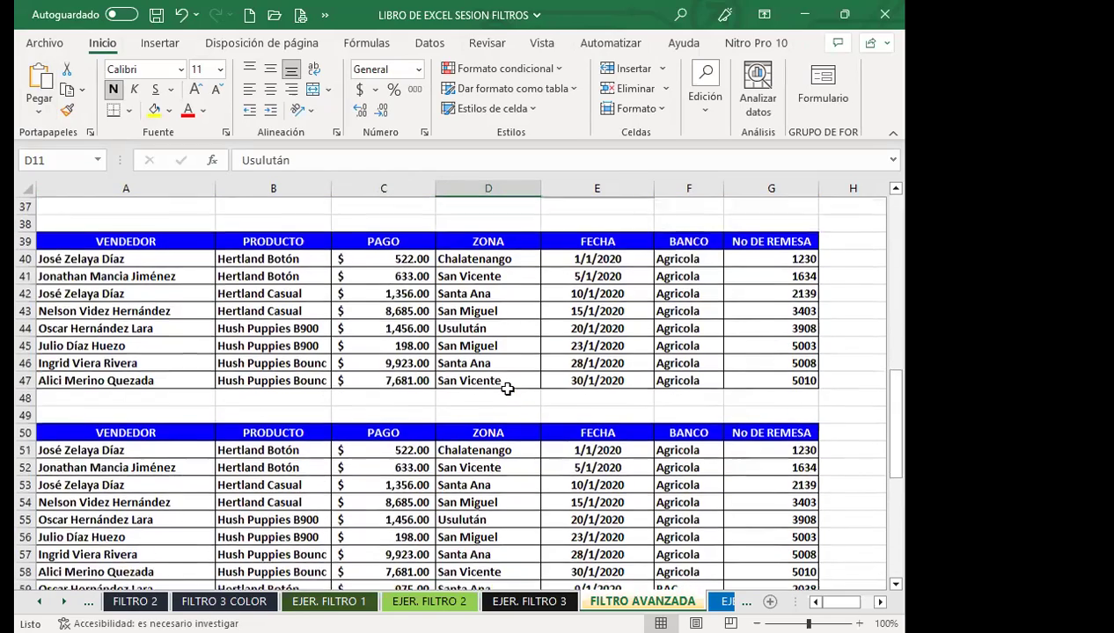
scroll(508, 388, "down", 2)
scroll(505, 387, "down", 2)
scroll(465, 403, "down", 1)
scroll(464, 382, "up", 1)
left_click(464, 382)
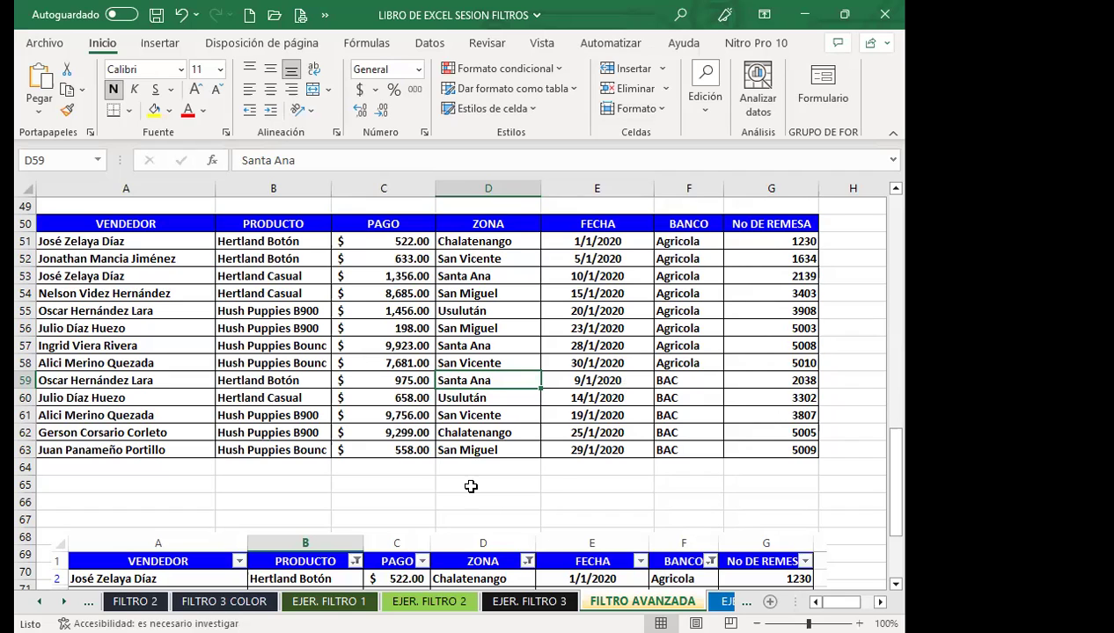
left_click(148, 299)
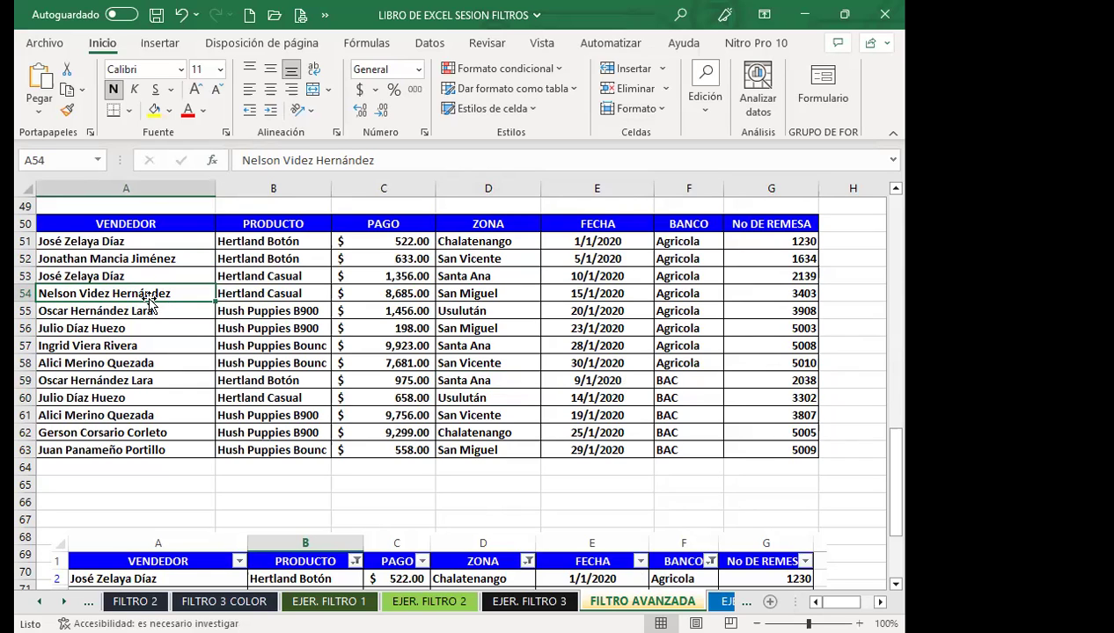
left_click(393, 361)
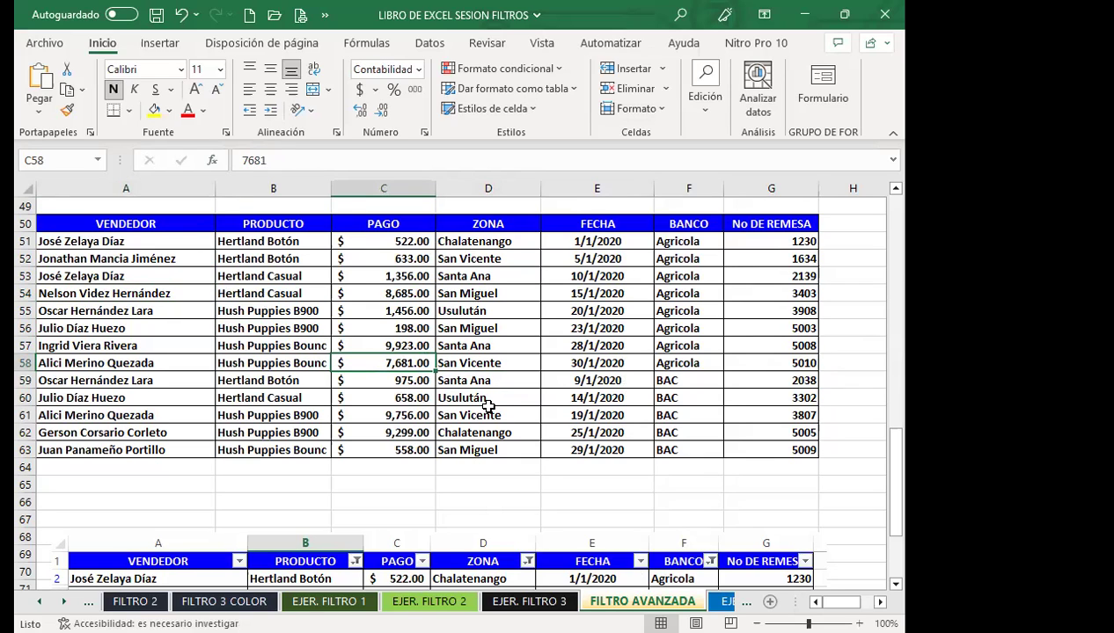
left_click(489, 602)
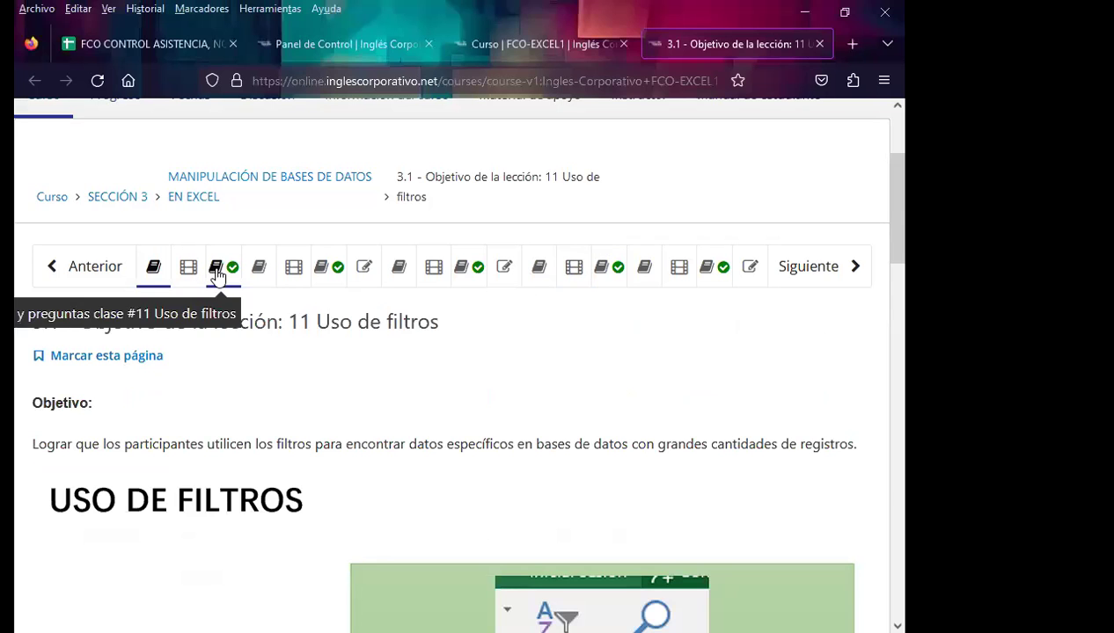
Open the class #11 discussion forum and scroll to its question about Excel's two filter types
left_click(218, 268)
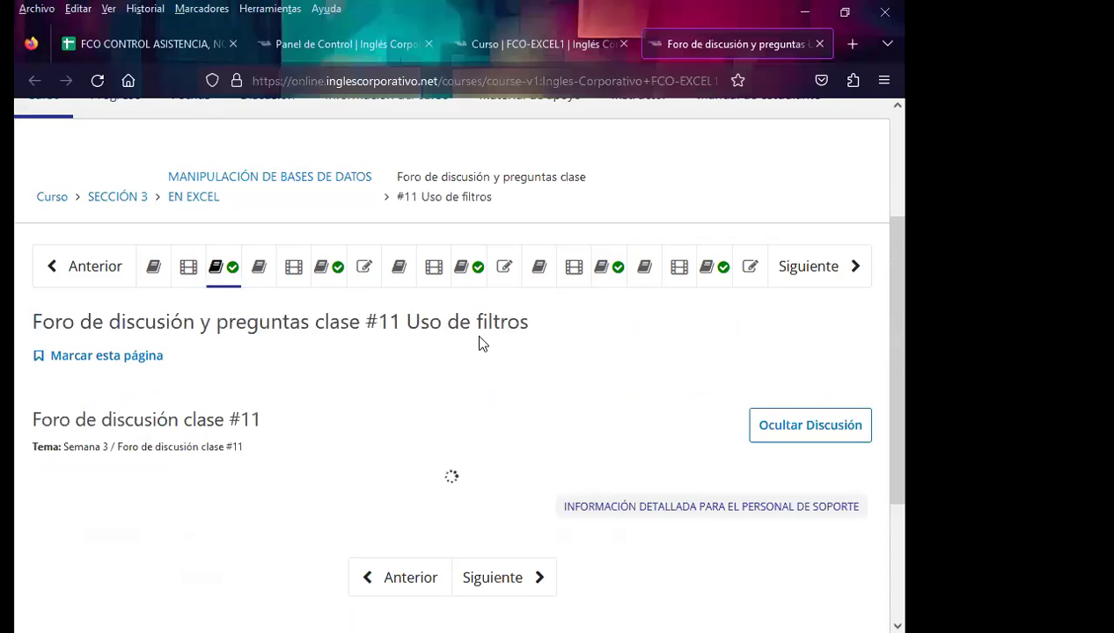
scroll(366, 376, "down", 3)
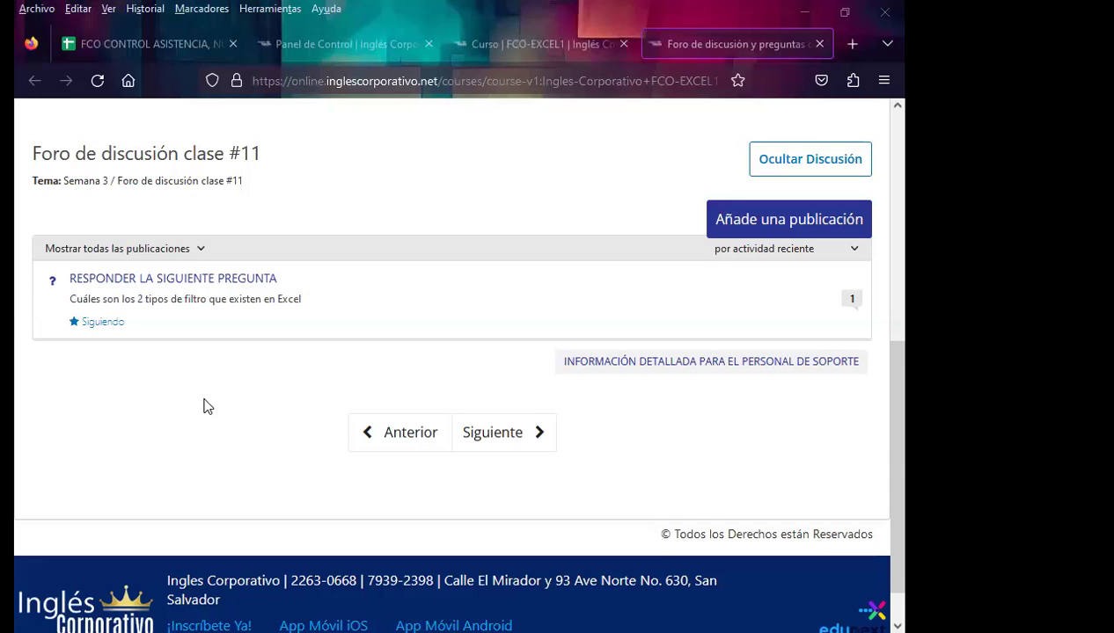
Reload the class #11 forum page and scroll down to the question post, now showing 6 responses
left_click(668, 81)
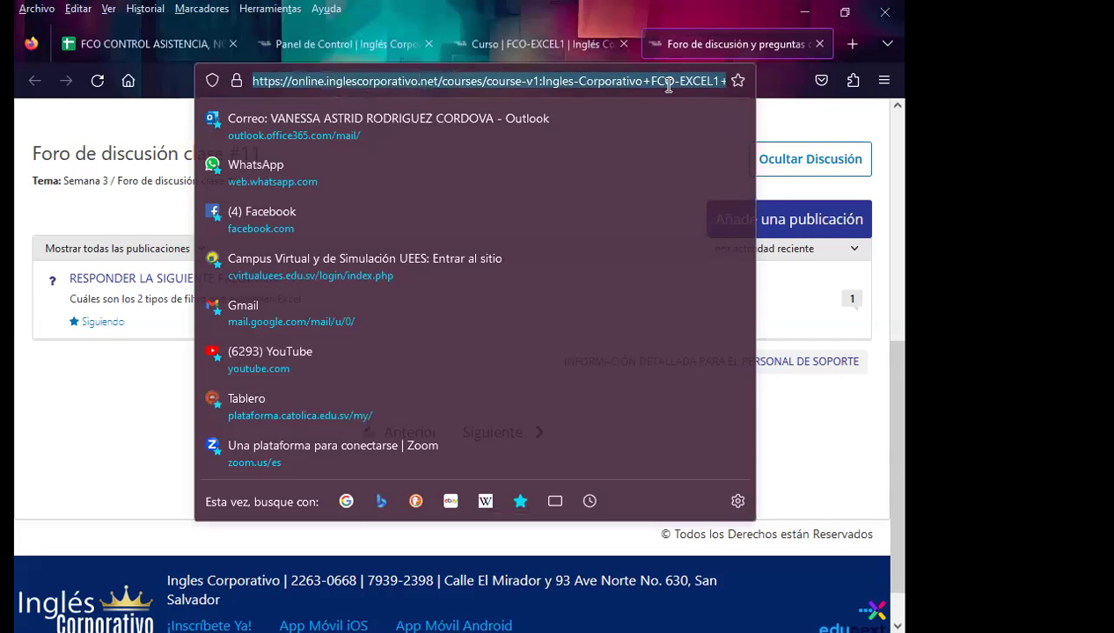
key("Return")
left_click(377, 436)
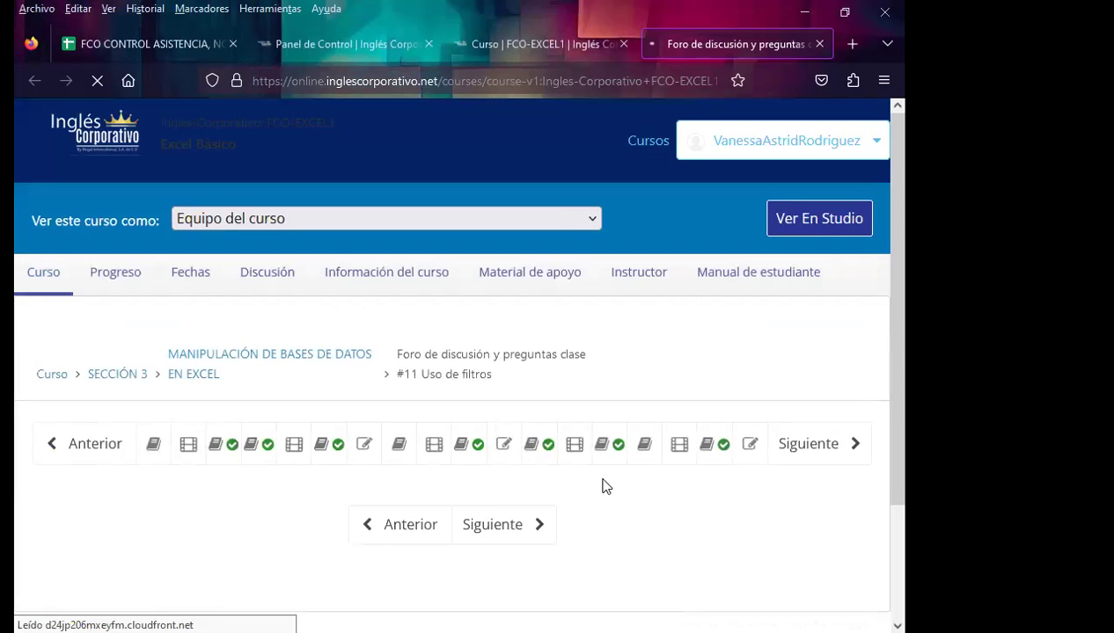
scroll(602, 485, "down", 2)
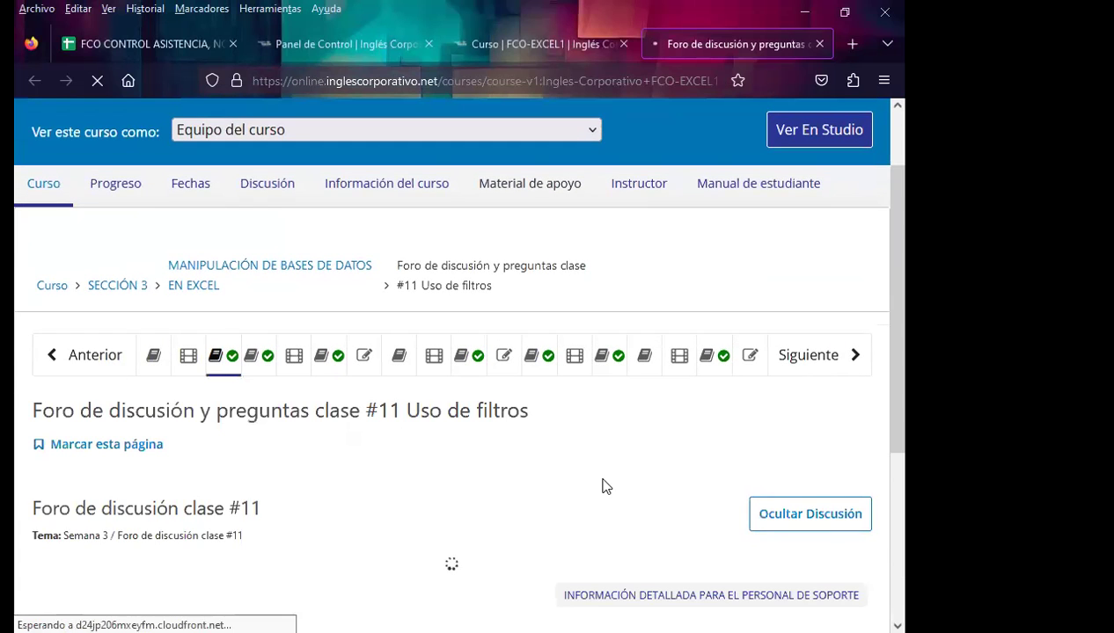
scroll(601, 486, "down", 2)
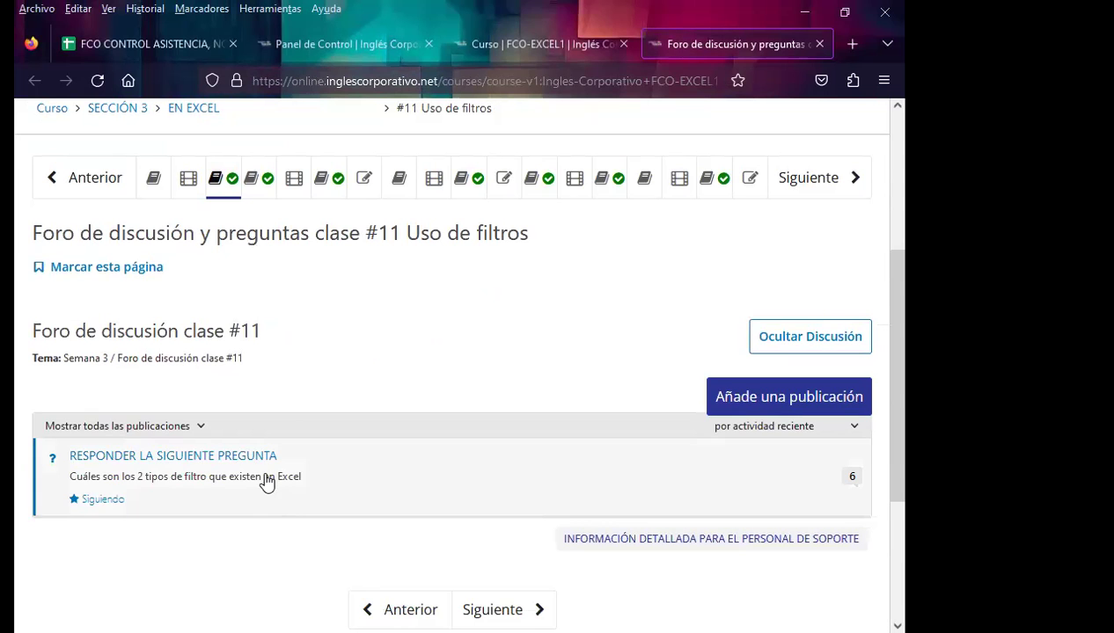
Open the question post and paste the thank-you comment under the first response
left_click(269, 465)
scroll(278, 457, "down", 3)
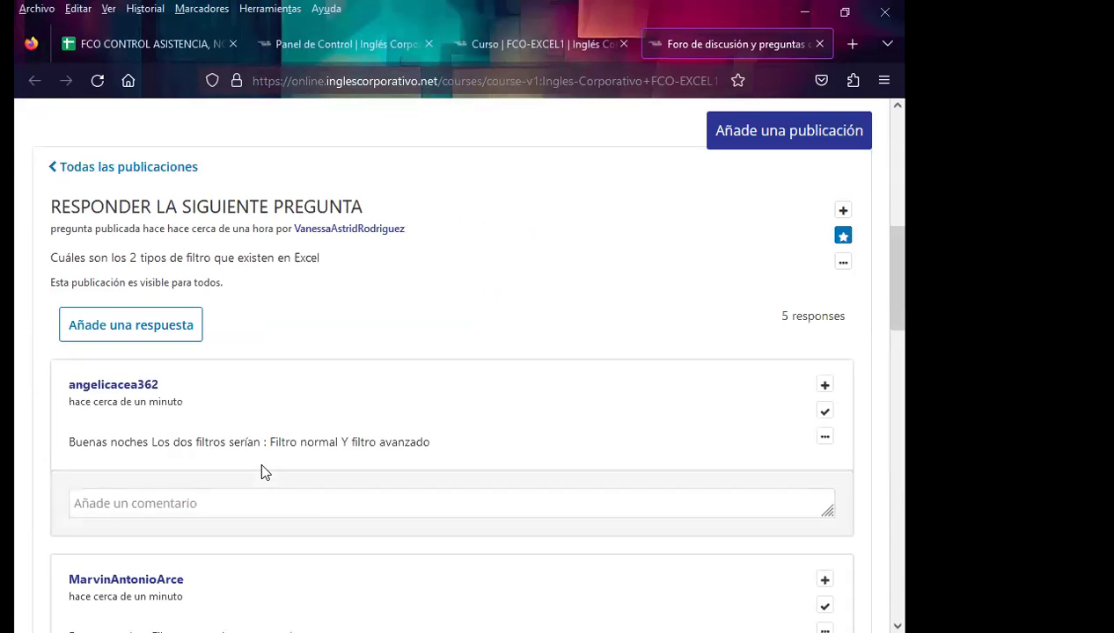
scroll(244, 476, "down", 2)
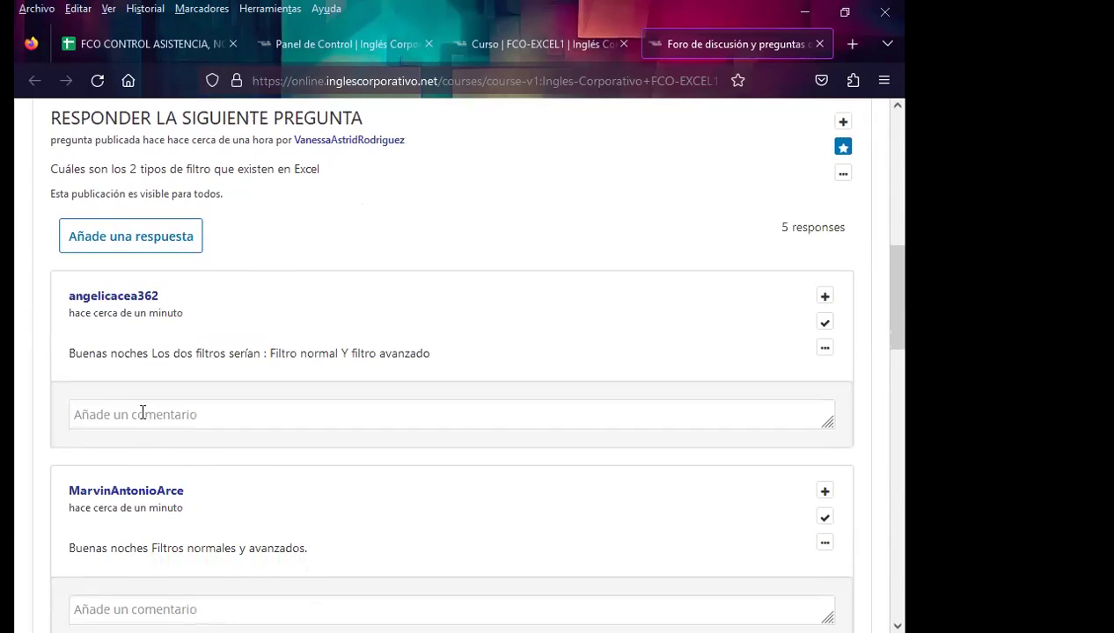
left_click(143, 414)
right_click(116, 461)
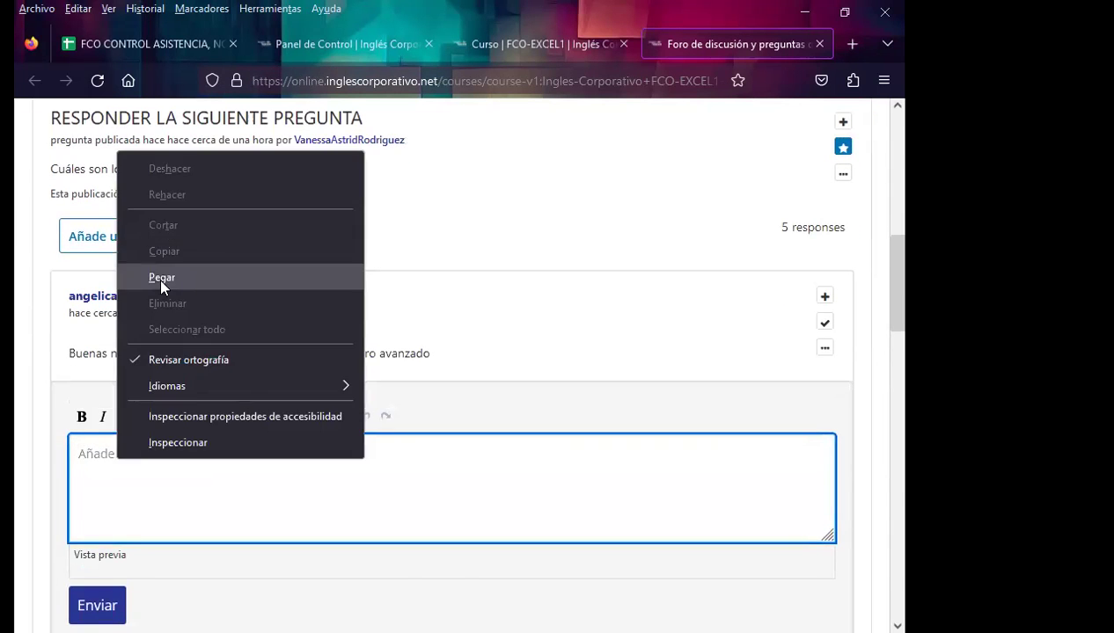
left_click(158, 277)
scroll(88, 515, "down", 4)
left_click(102, 464)
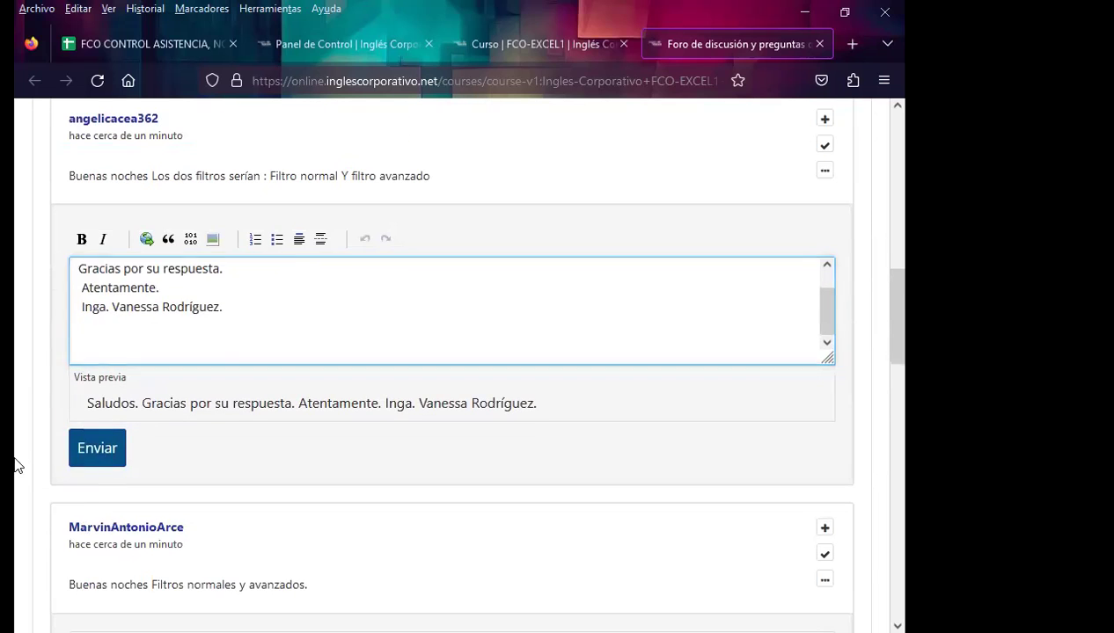
Paste and post the thank-you comment under the second response
scroll(39, 430, "down", 3)
left_click(120, 429)
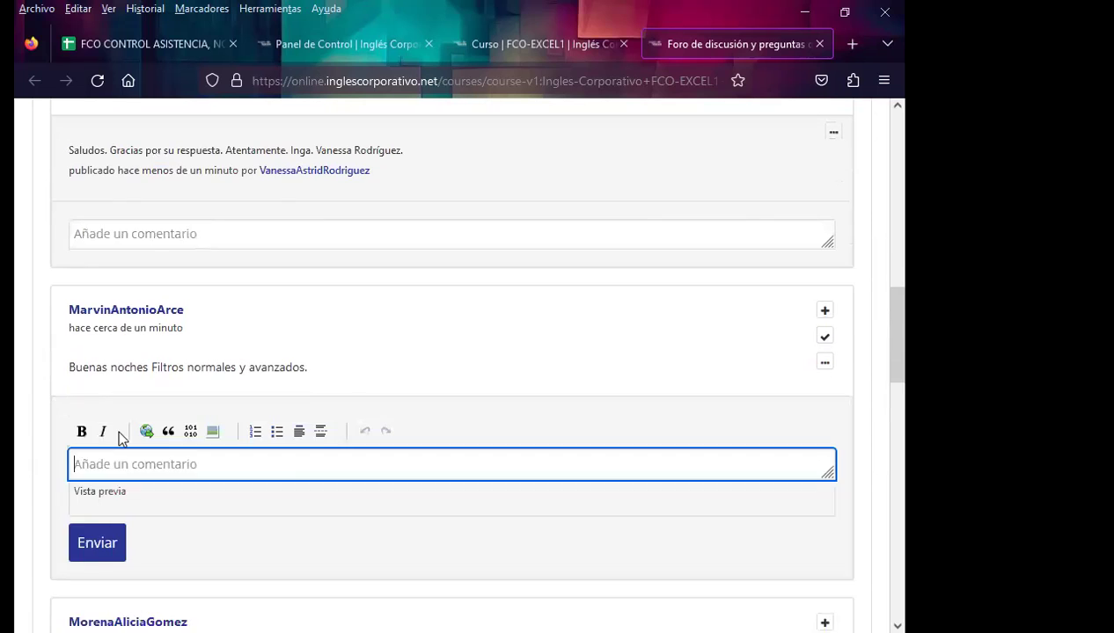
right_click(109, 476)
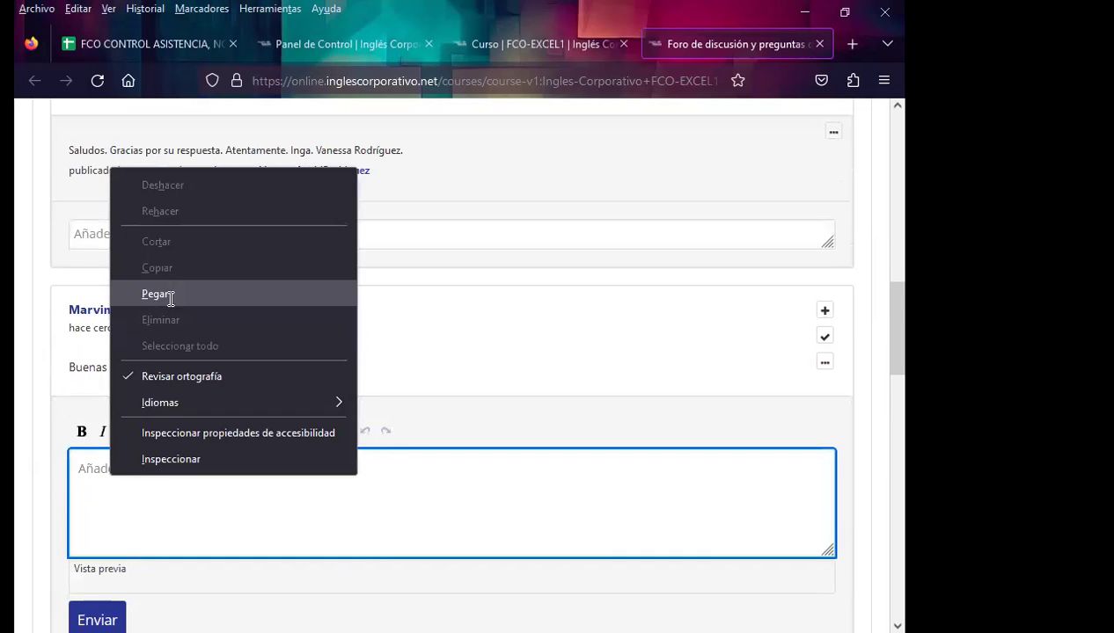
left_click(159, 294)
scroll(24, 493, "down", 5)
left_click(94, 385)
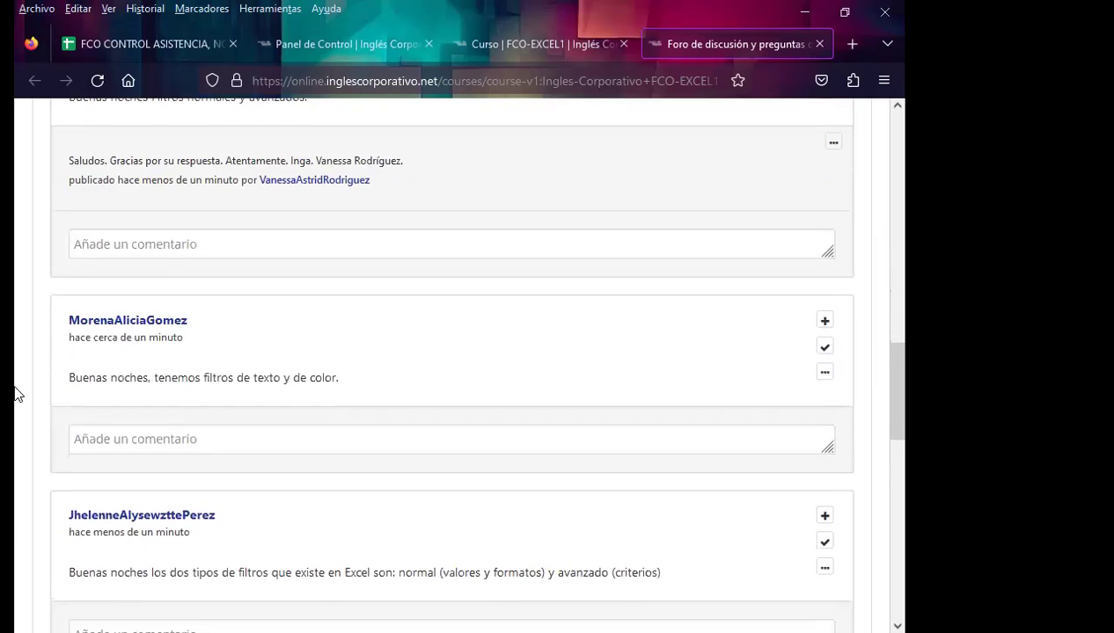
Post the thank-you comment under the text-and-colour filters reply
scroll(15, 395, "down", 2)
left_click(88, 361)
right_click(106, 400)
left_click(141, 218)
left_click(101, 566)
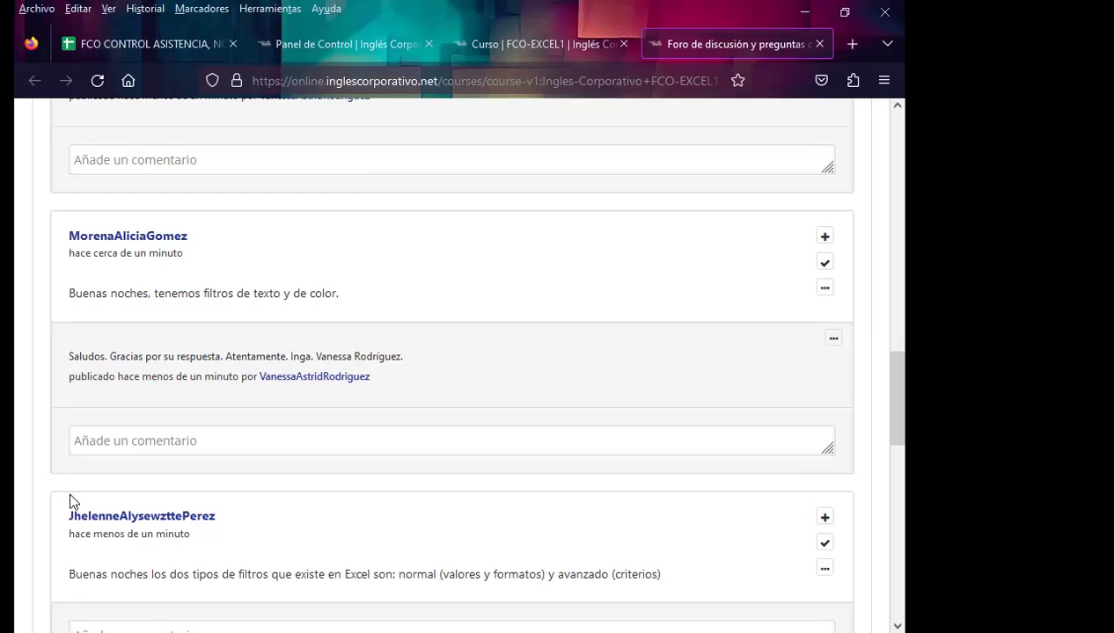
Post the thank-you comment under the normal-and-advanced criteria reply
scroll(70, 497, "down", 3)
left_click(111, 368)
right_click(99, 409)
left_click(141, 223)
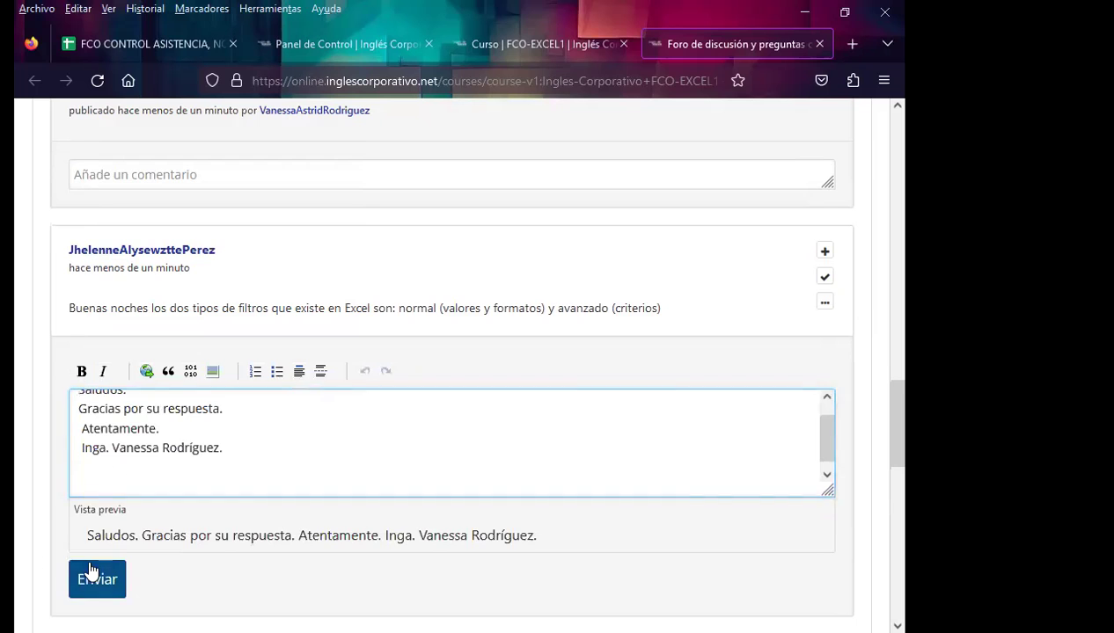
left_click(92, 572)
Post the thank-you comment under the next reply about two filter types
scroll(35, 475, "down", 1)
scroll(67, 457, "down", 1)
left_click(91, 472)
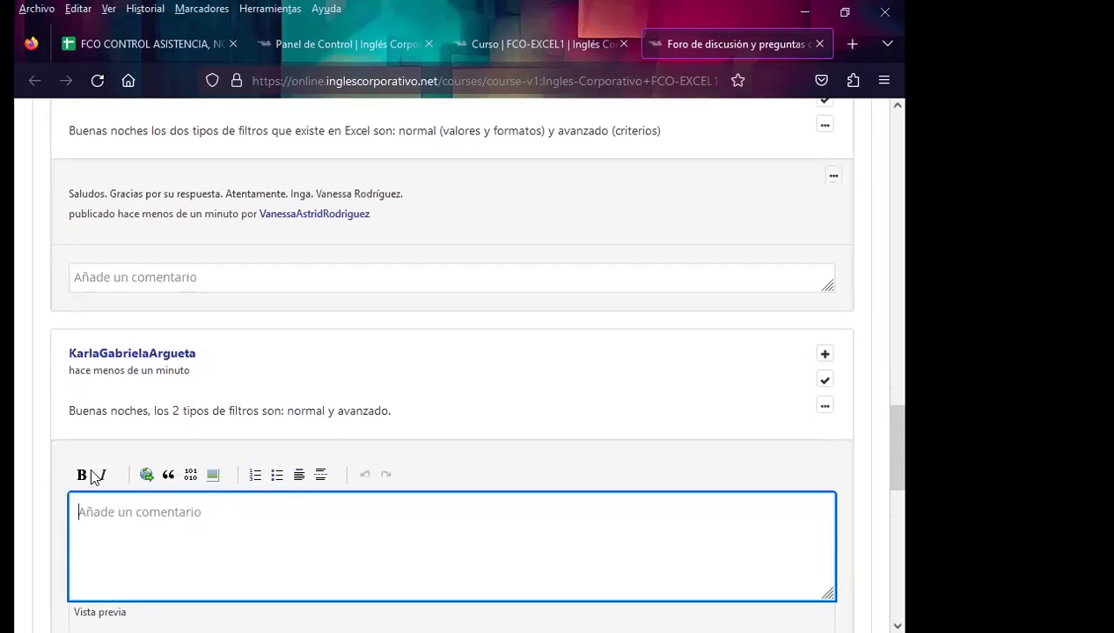
right_click(87, 526)
left_click(147, 345)
scroll(35, 435, "down", 3)
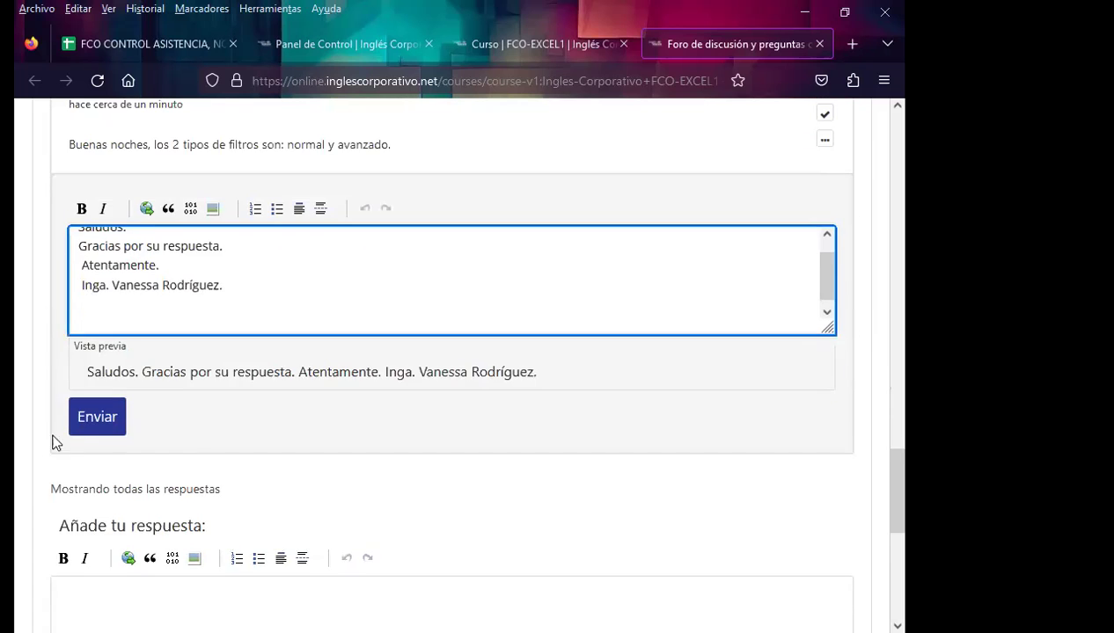
left_click(97, 426)
Scroll back up to the top of the class #11 forum thread
scroll(12, 391, "up", 1)
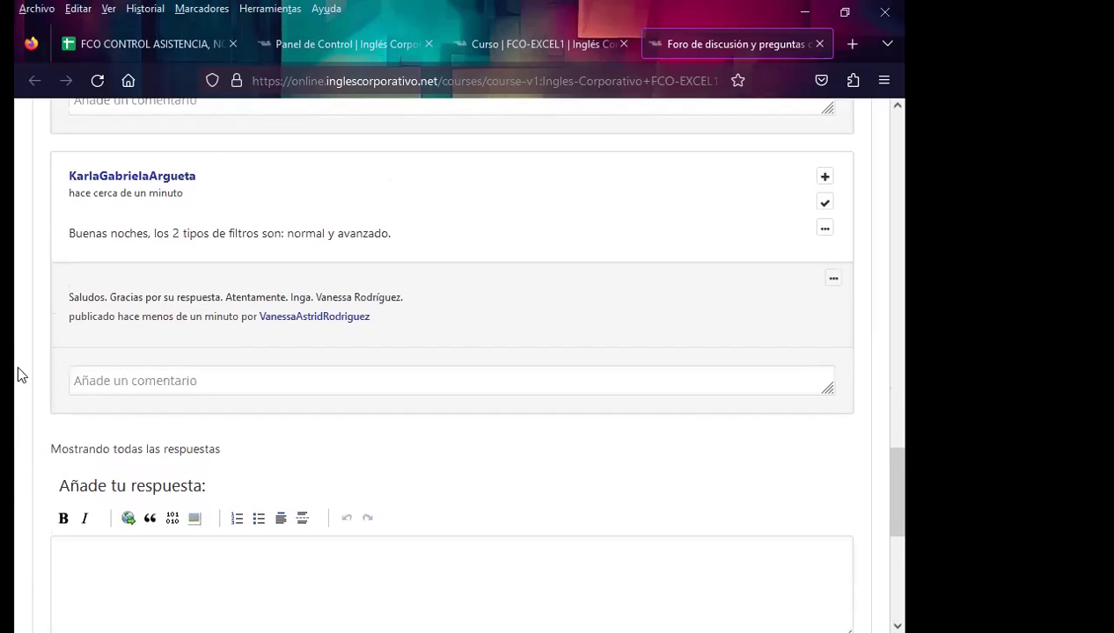
scroll(30, 355, "down", 2)
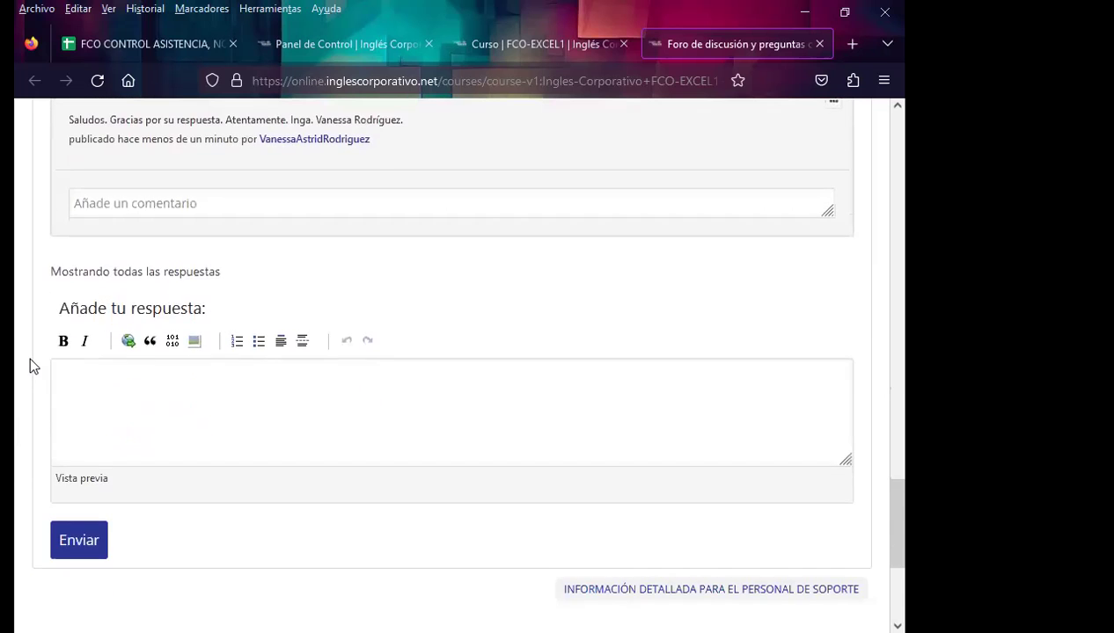
scroll(30, 352, "up", 2)
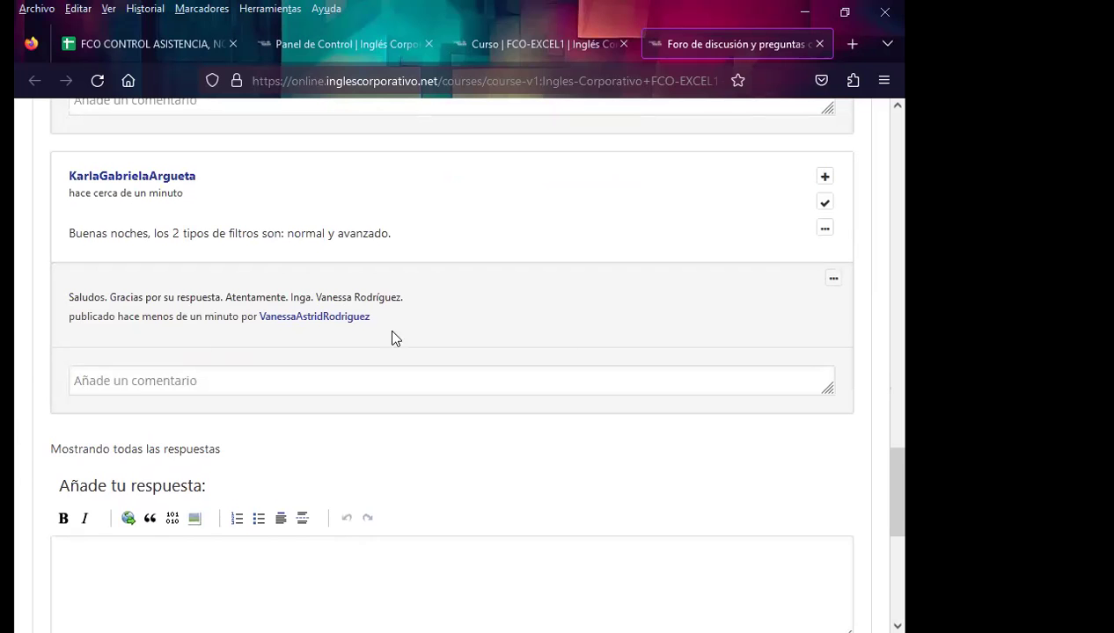
scroll(434, 405, "up", 2)
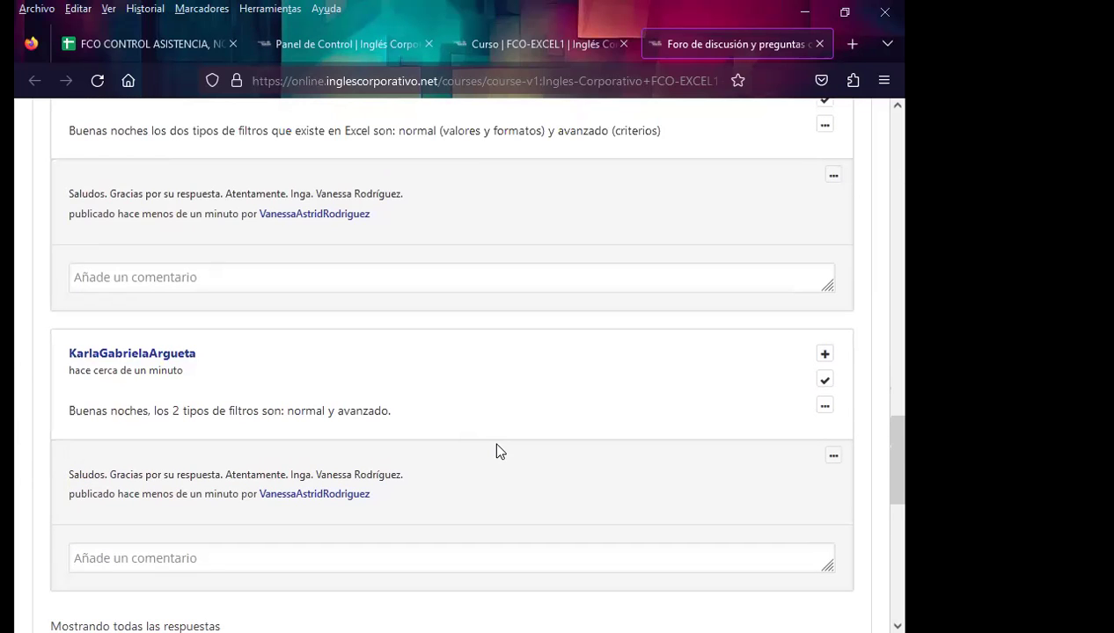
scroll(453, 439, "up", 1)
scroll(457, 440, "up", 1)
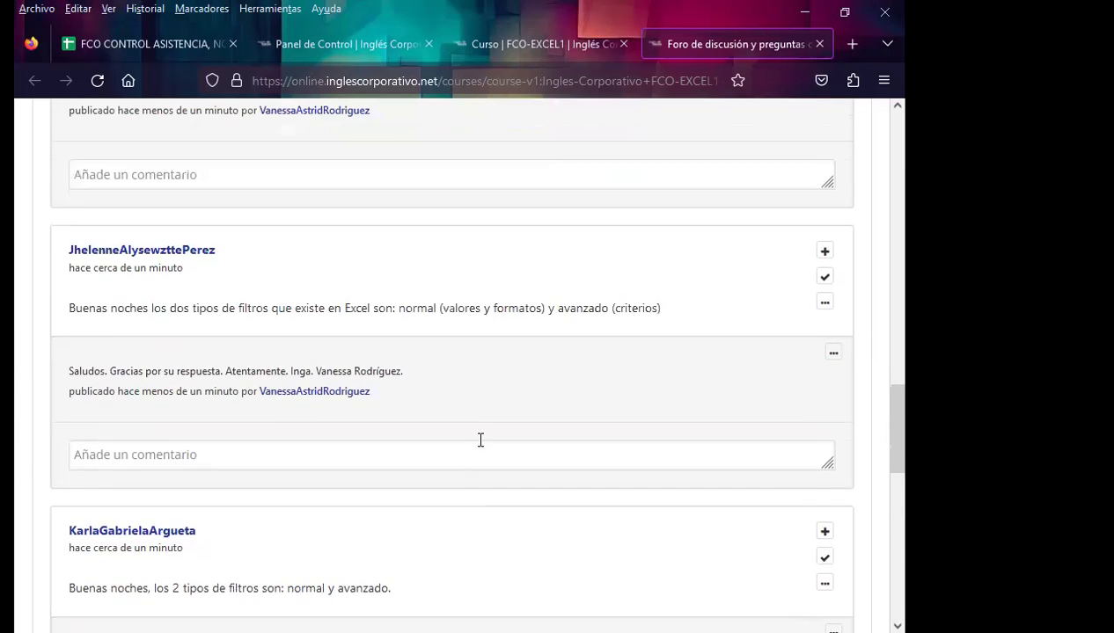
scroll(467, 441, "up", 2)
scroll(472, 443, "up", 2)
scroll(471, 442, "up", 3)
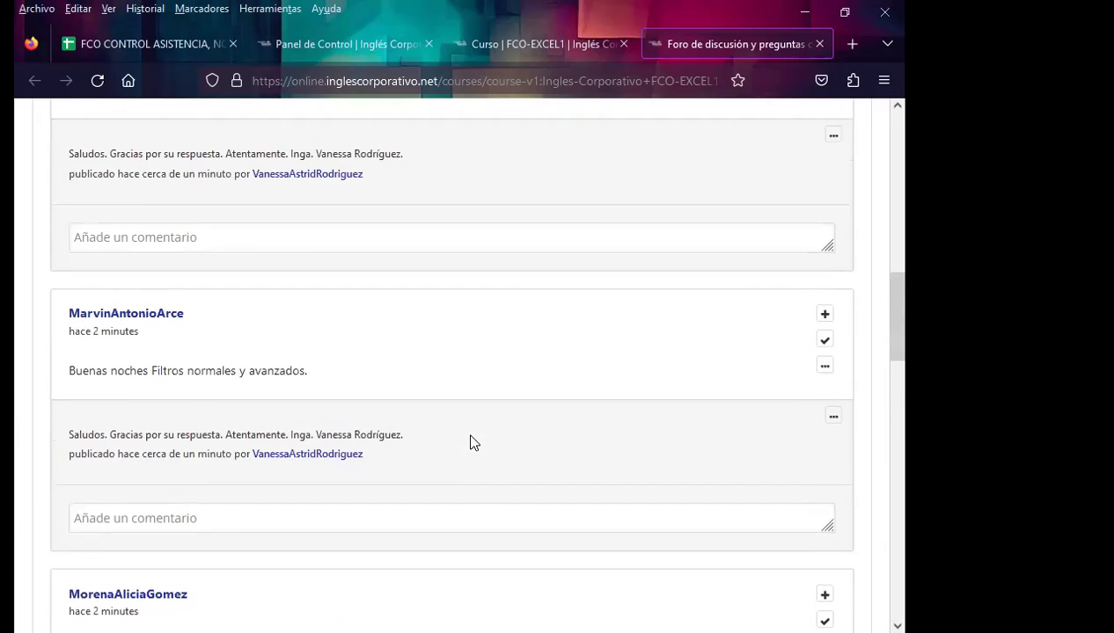
scroll(472, 442, "up", 2)
scroll(487, 453, "up", 3)
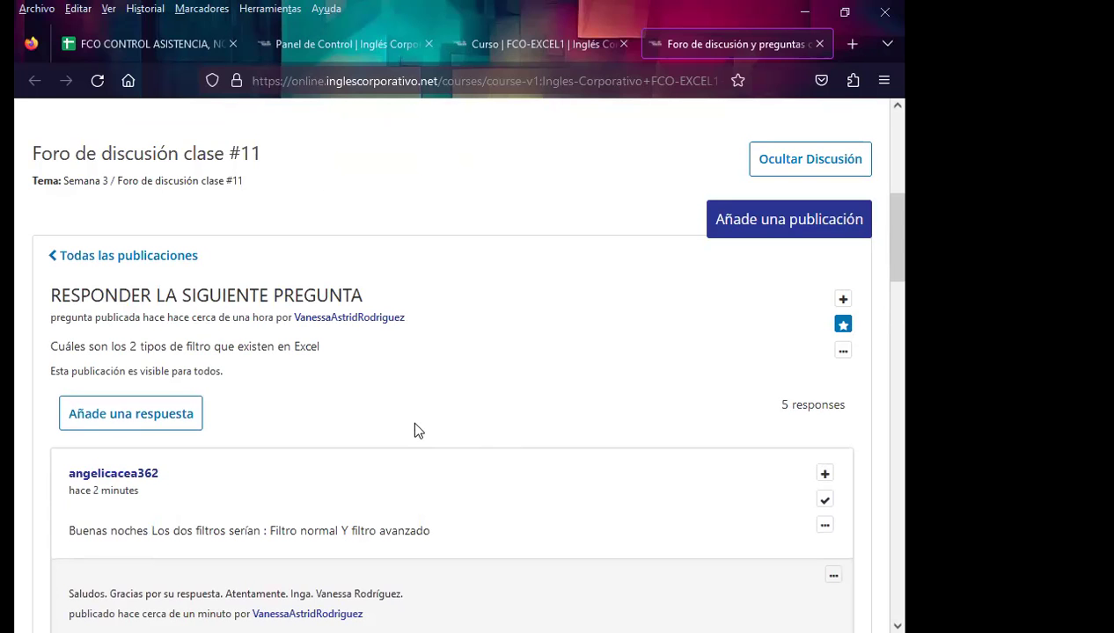
Reload the forum with F5 and scroll to the question post showing 3 new of 18 entries
scroll(415, 414, "down", 2)
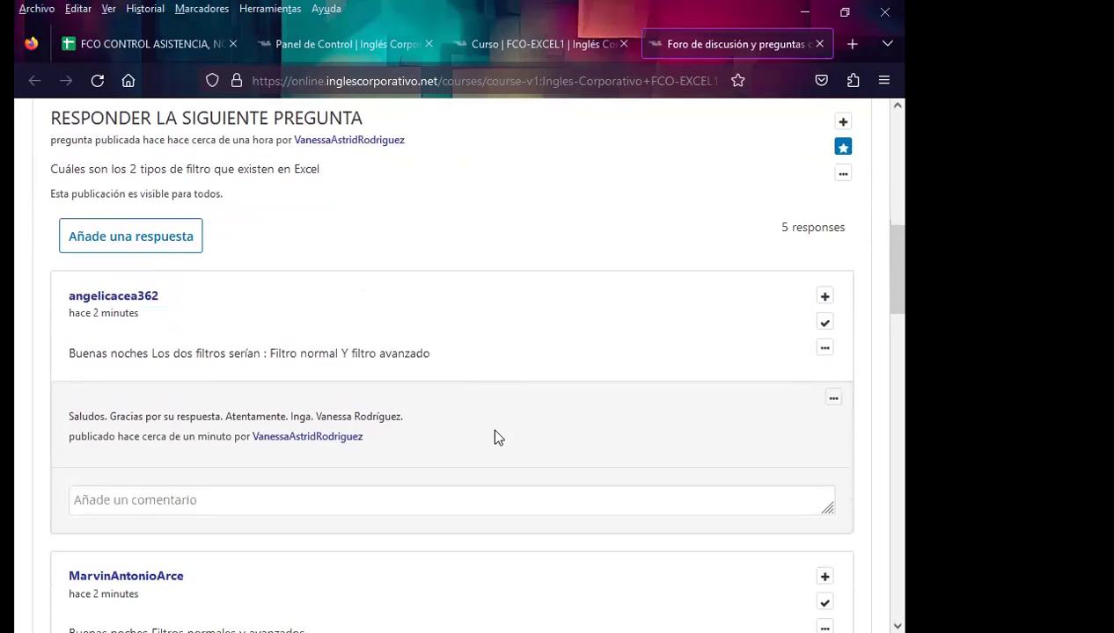
scroll(400, 455, "down", 1)
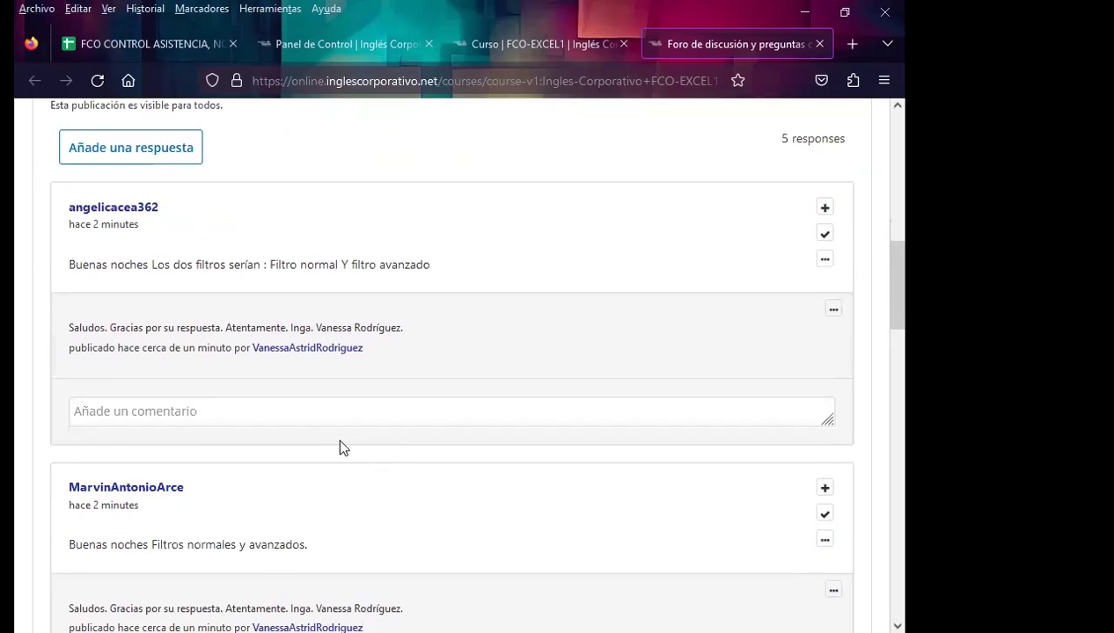
scroll(605, 387, "up", 5)
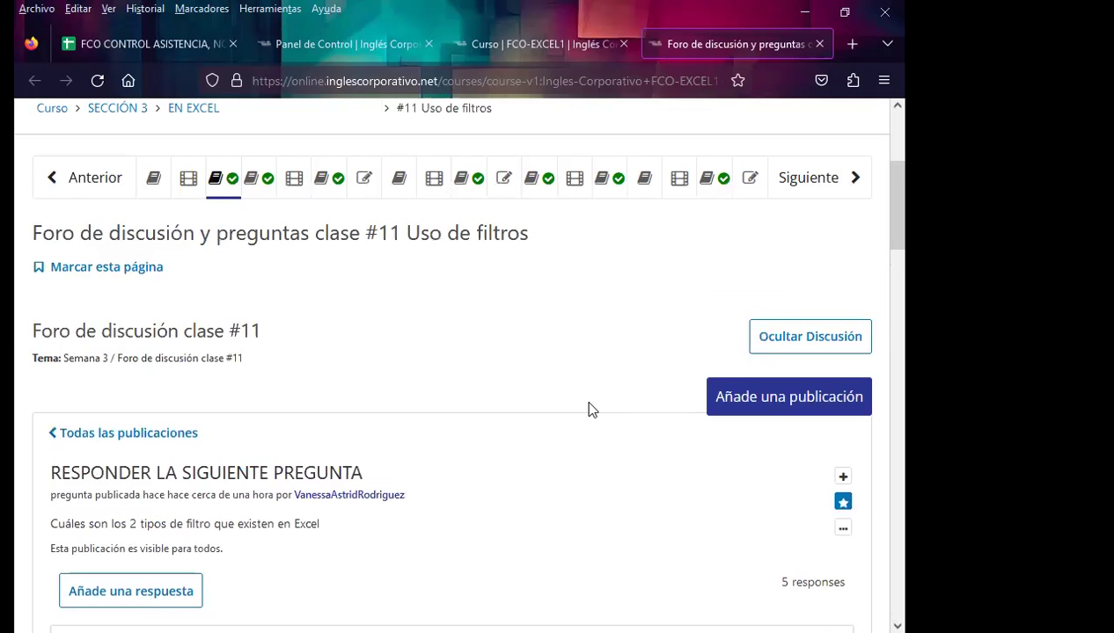
key("F5")
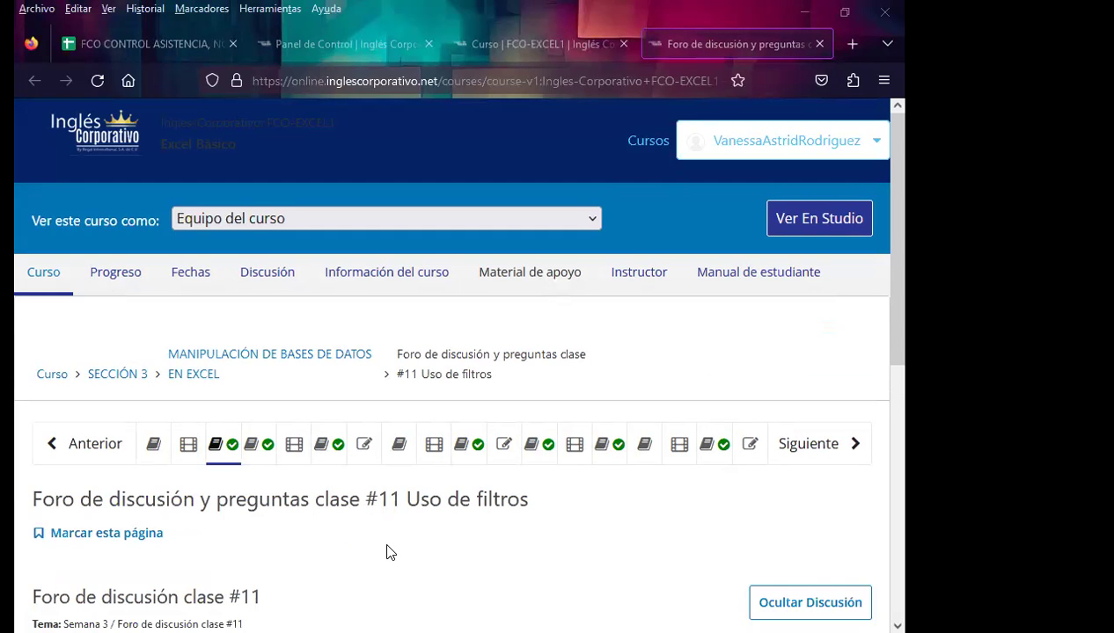
scroll(413, 519, "down", 1)
scroll(421, 491, "down", 2)
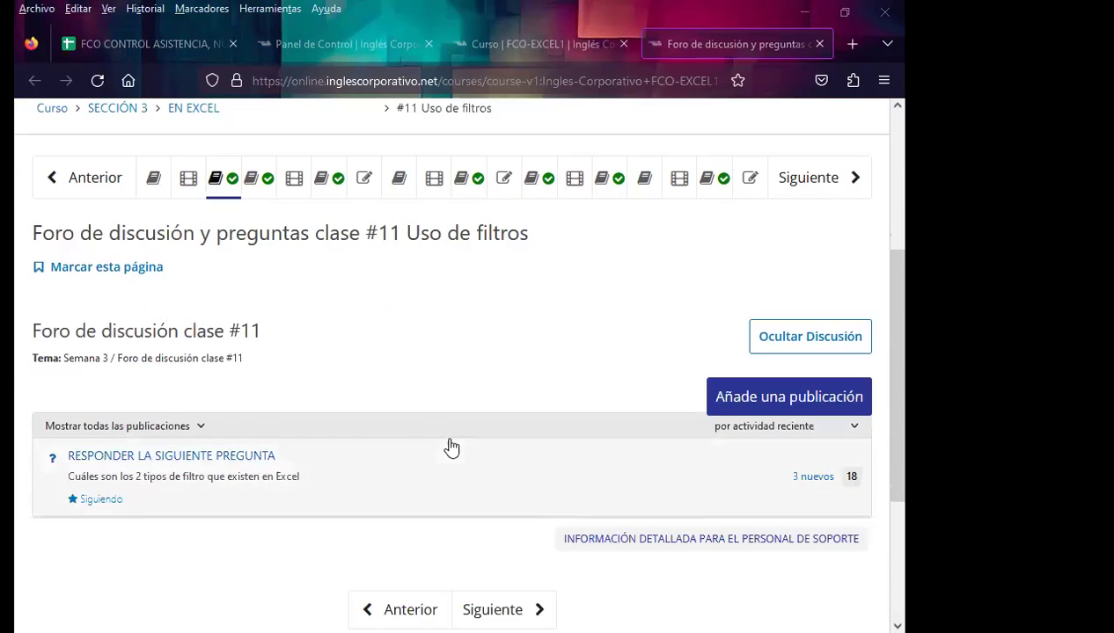
scroll(450, 447, "down", 1)
Open the RESPONDER LA SIGUIENTE PREGUNTA thread and thank the 'Filtros normales y filtros avanzados' reply
left_click(823, 394)
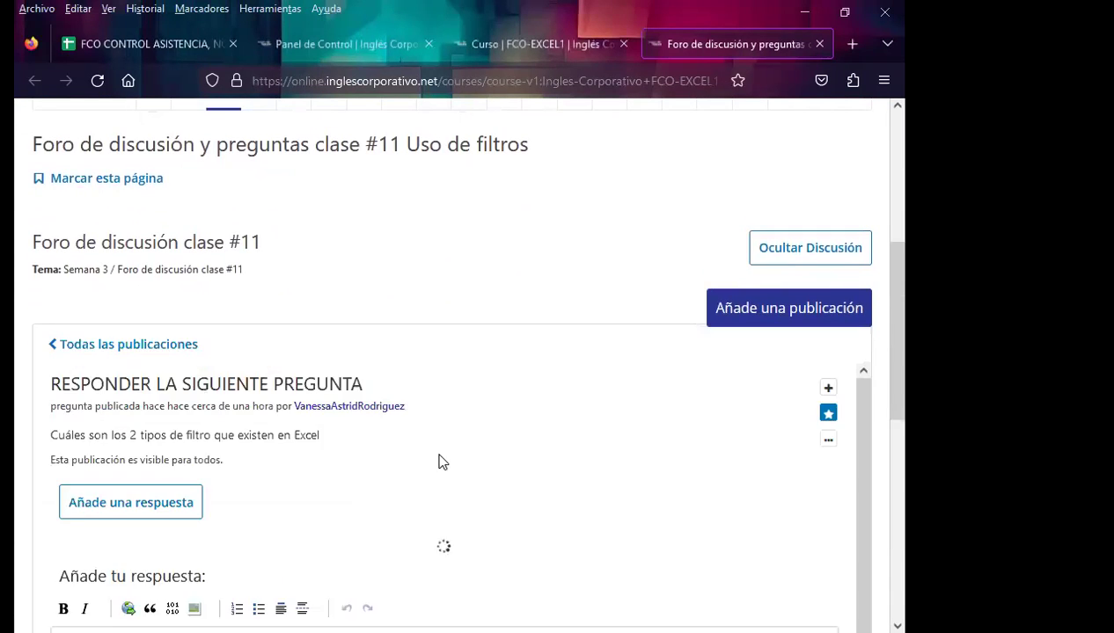
scroll(525, 493, "down", 2)
scroll(15, 490, "down", 2)
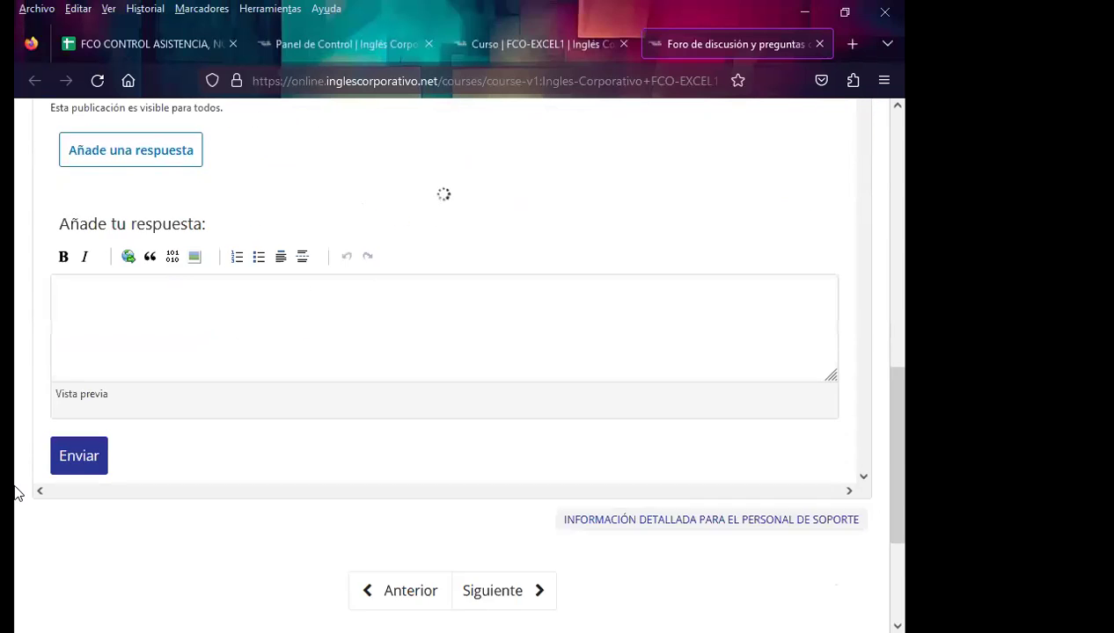
scroll(15, 472, "down", 1)
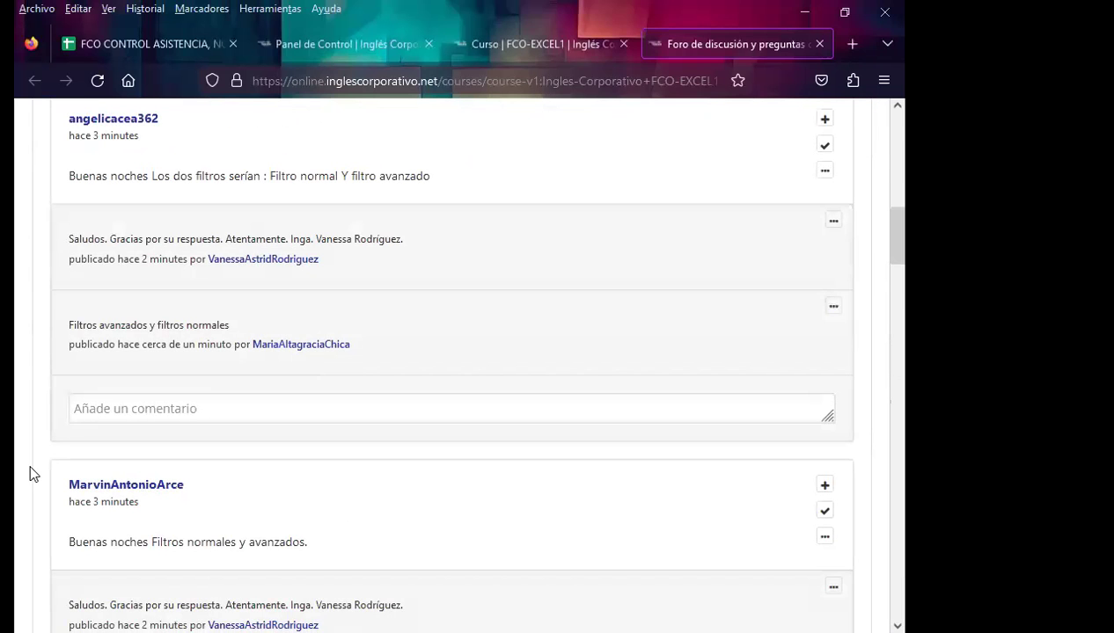
scroll(30, 472, "down", 2)
scroll(29, 474, "down", 2)
scroll(29, 473, "down", 2)
scroll(29, 471, "down", 2)
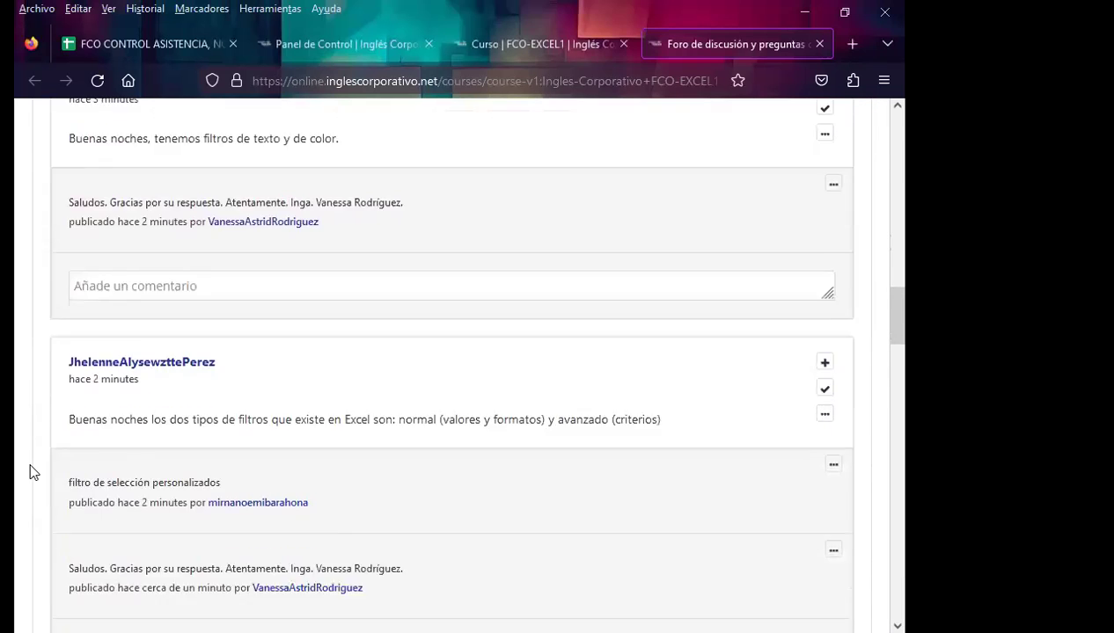
scroll(29, 470, "down", 2)
scroll(30, 469, "down", 2)
scroll(29, 468, "down", 2)
scroll(29, 468, "down", 2)
left_click(135, 477)
key("ctrl+v")
scroll(15, 528, "down", 1)
scroll(17, 546, "down", 1)
left_click(29, 603)
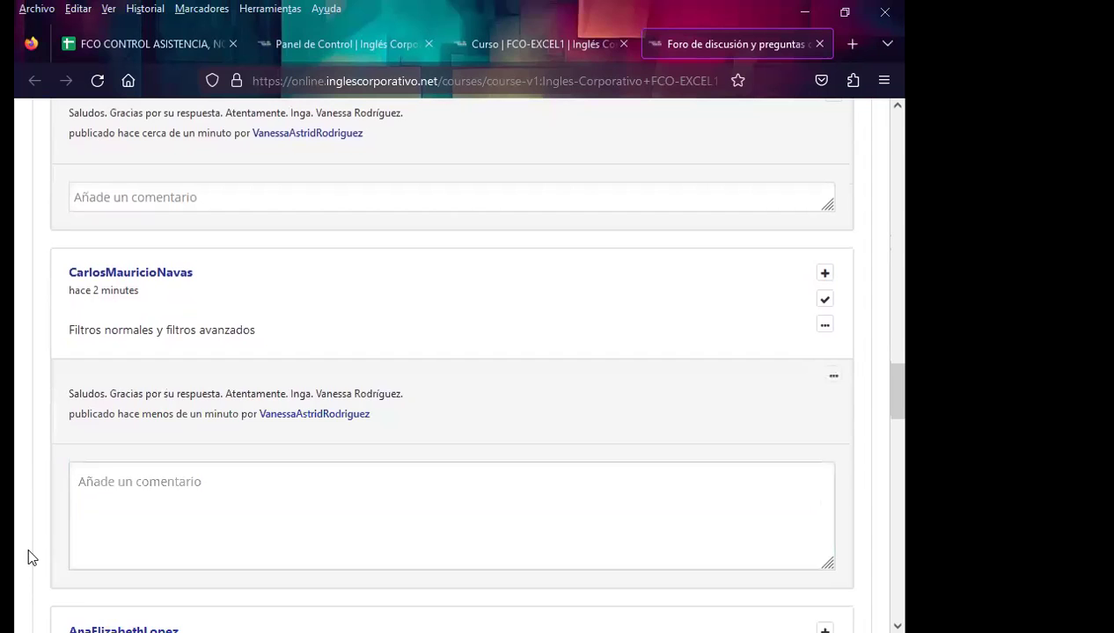
Post the thank-you comment under the numbered filter types reply
scroll(29, 480, "down", 2)
scroll(29, 476, "down", 2)
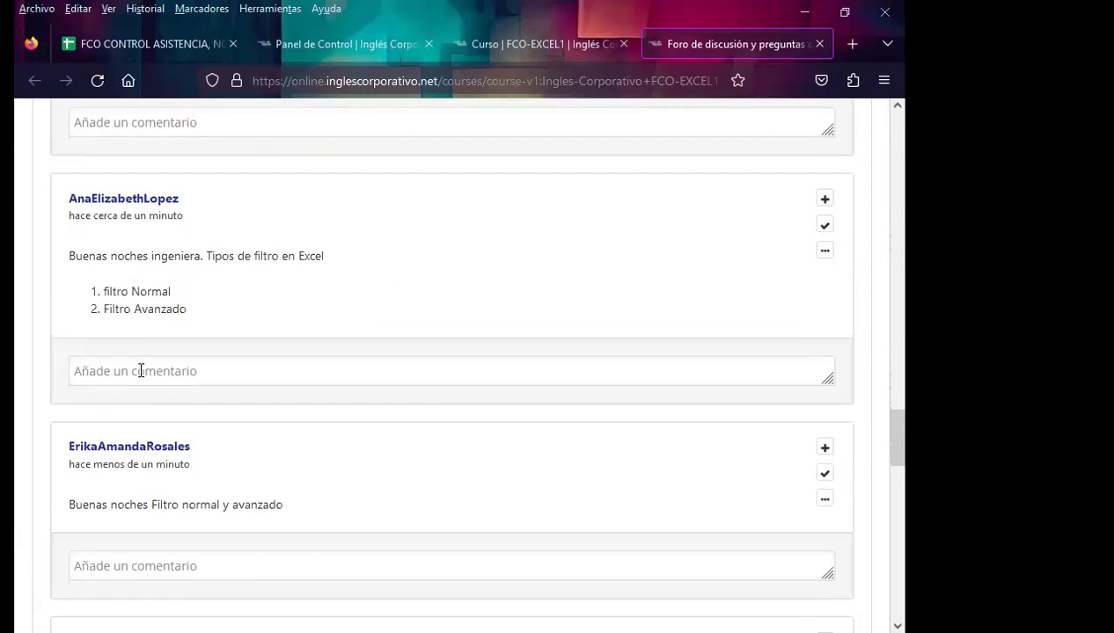
left_click(141, 372)
type("Saludos. Gracias por su respuesta.  Atentamente.  Inga. Vanessa Rodríguez.")
scroll(13, 468, "down", 1)
left_click(99, 511)
Post the thank-you comment under the 'Filtro normal y avanzado' reply
scroll(14, 469, "down", 1)
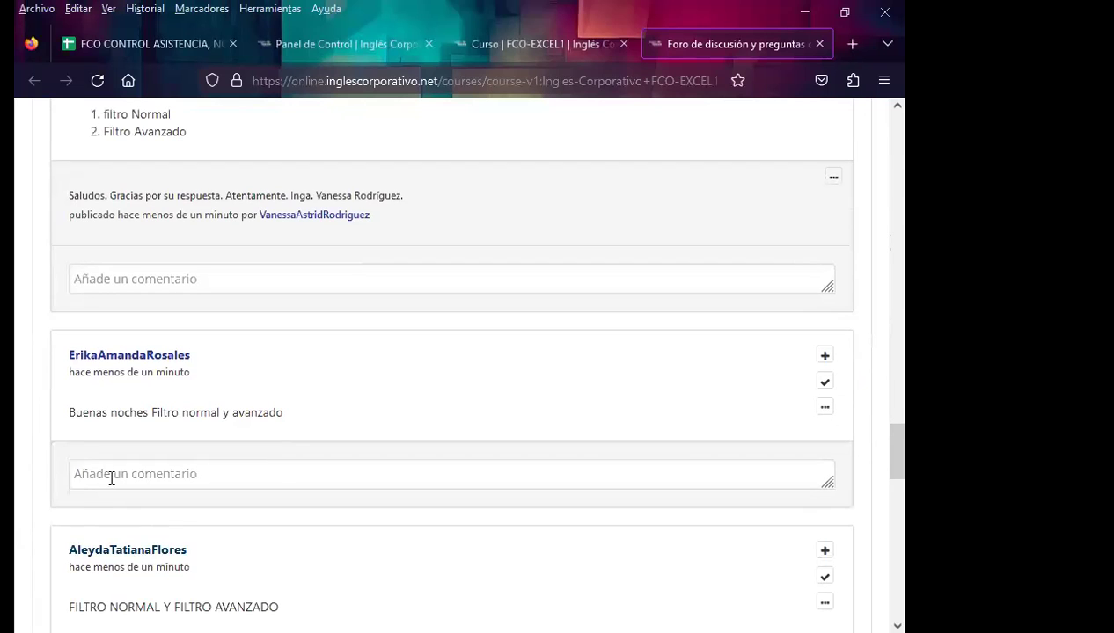
left_click(109, 474)
type("Saludos. Gracias por su respuesta.  Atentamente.  Inga. Vanessa Rodríguez.")
scroll(15, 497, "down", 2)
left_click(84, 519)
Post the thank-you comment under the 'FILTRO NORMAL Y FILTRO AVANZADO' reply
scroll(48, 484, "down", 1)
left_click(120, 491)
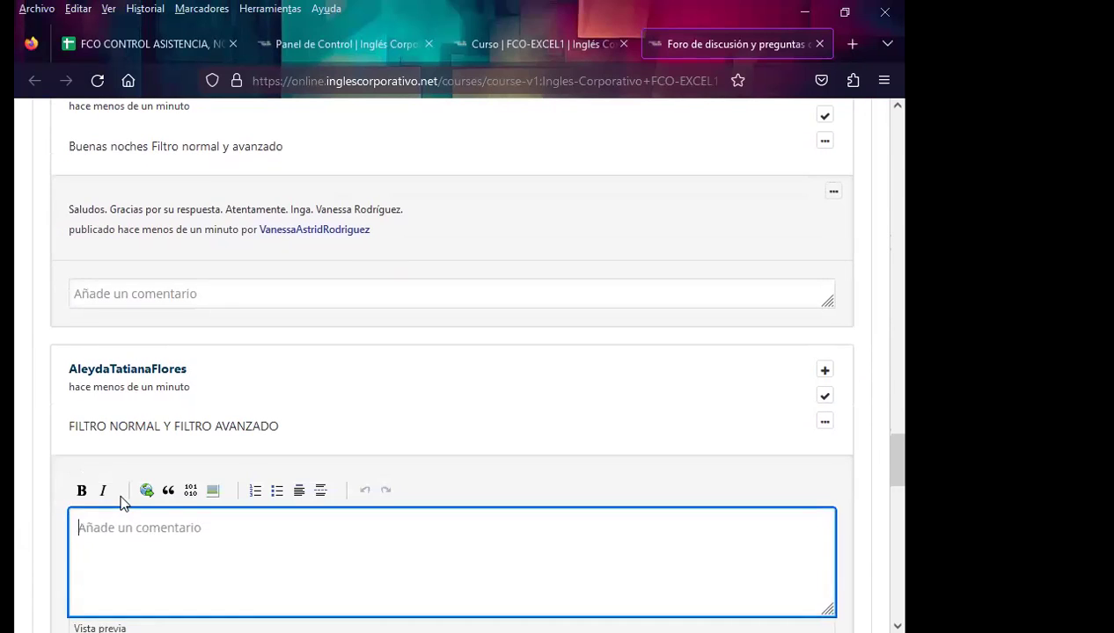
key("ctrl+v")
left_click(72, 525)
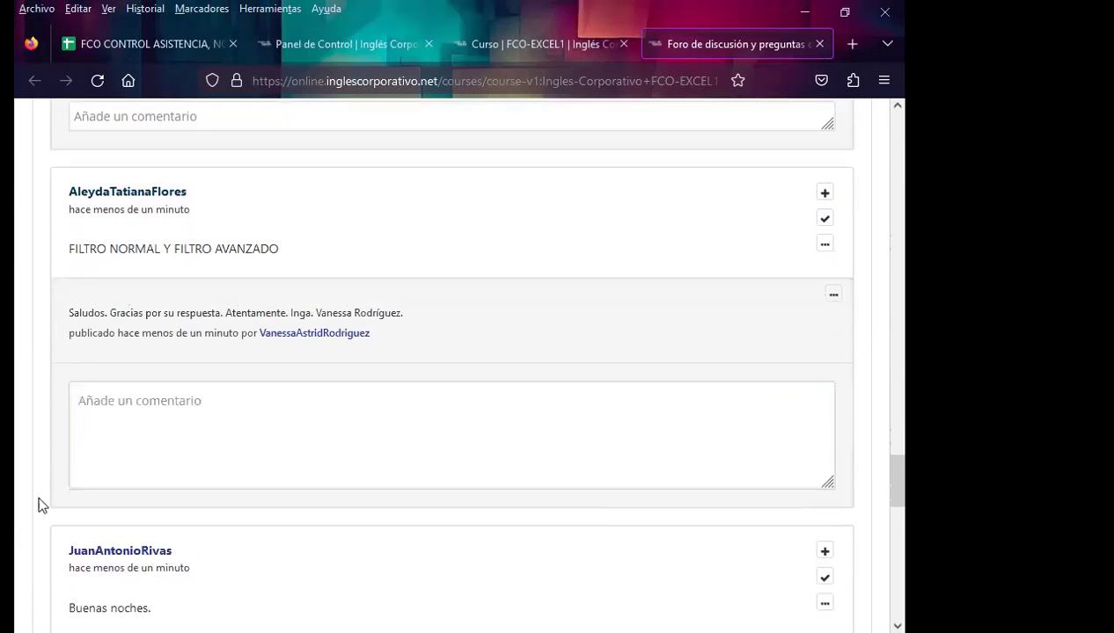
Post the thank-you comment under the following student reply
scroll(37, 505, "down", 3)
left_click(106, 498)
key("ctrl+v")
scroll(56, 532, "down", 1)
left_click(93, 528)
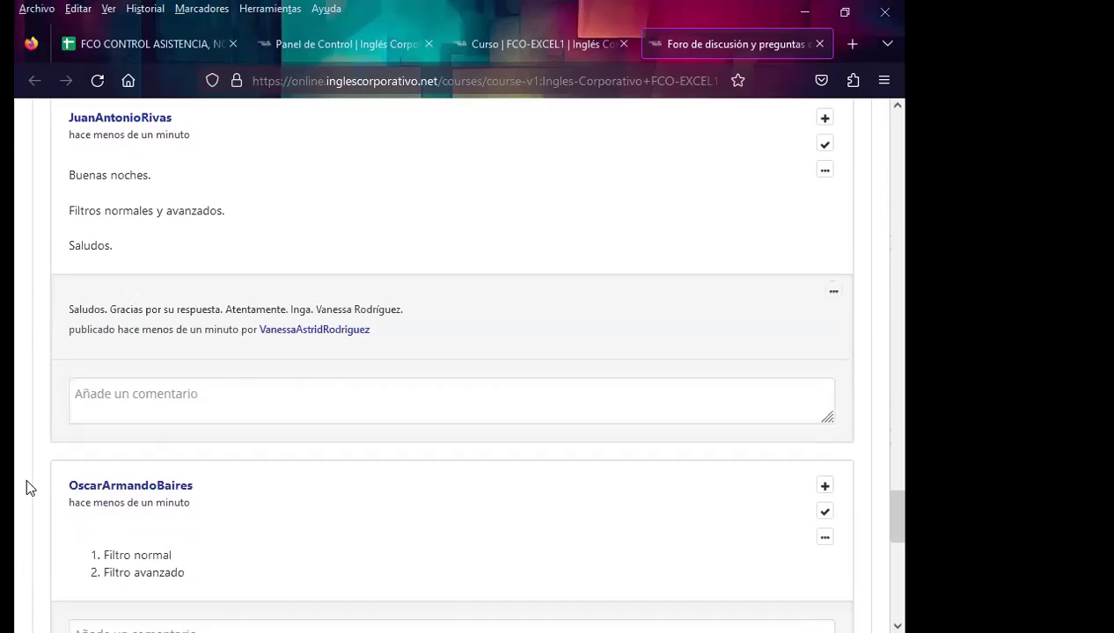
Paste the thank-you message into a comment on the 'Filtro normal' list reply
scroll(27, 479, "down", 1)
left_click(86, 536)
key("ctrl+v")
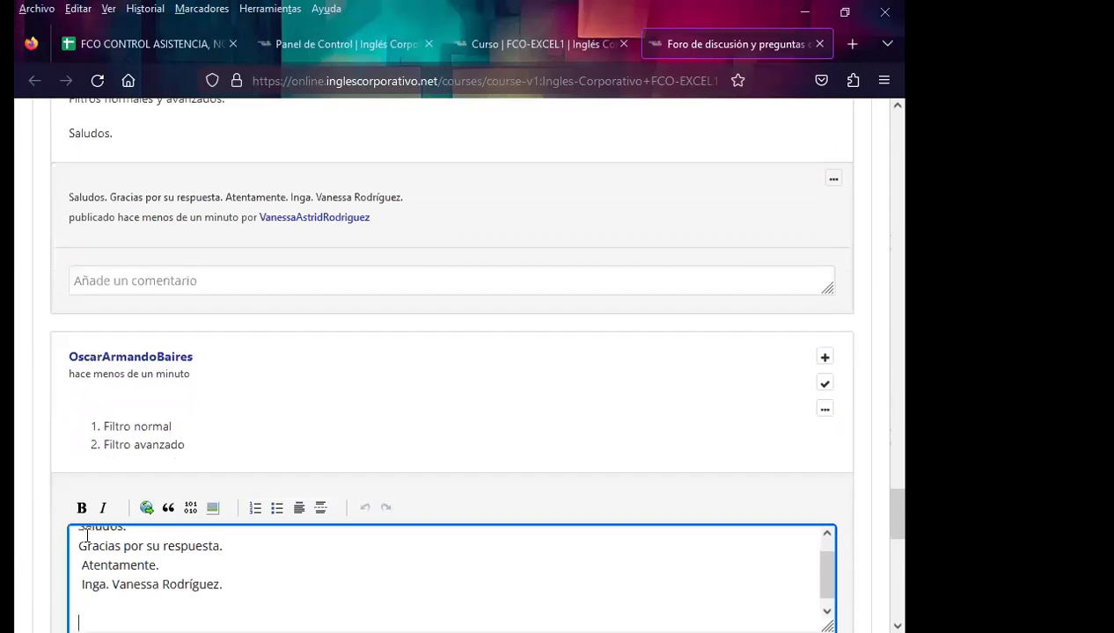
scroll(36, 545, "down", 3)
left_click(88, 461)
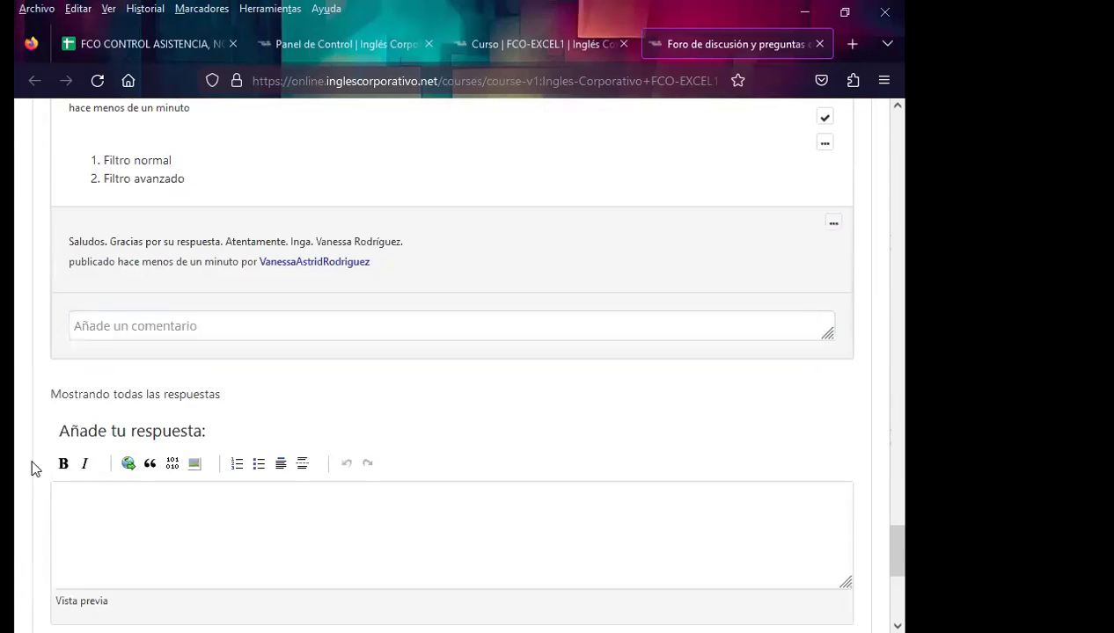
scroll(18, 465, "down", 2)
scroll(22, 467, "up", 4)
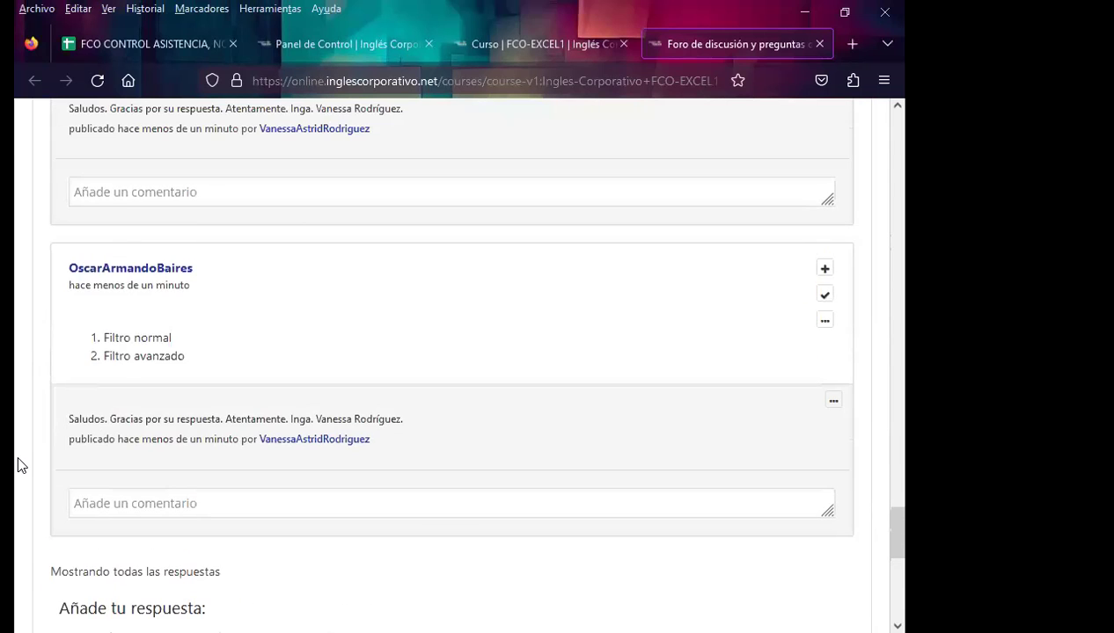
scroll(18, 466, "up", 3)
scroll(19, 464, "up", 2)
scroll(19, 465, "up", 3)
scroll(21, 466, "up", 2)
scroll(21, 468, "up", 2)
scroll(21, 467, "up", 2)
scroll(21, 468, "up", 4)
scroll(23, 469, "up", 1)
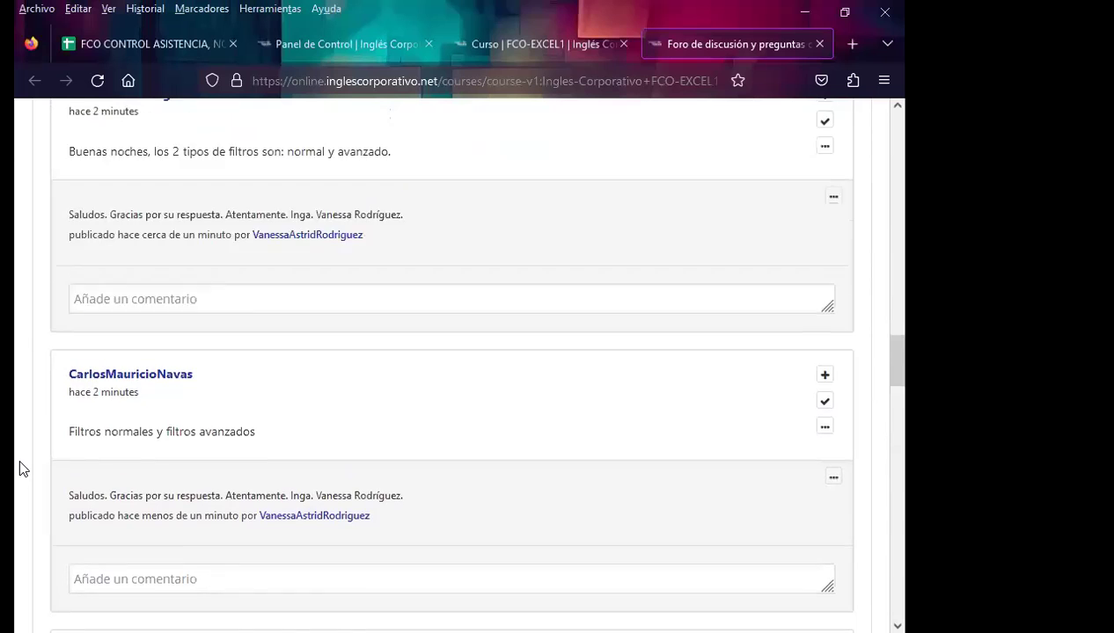
scroll(20, 469, "up", 3)
scroll(19, 468, "up", 2)
scroll(19, 468, "up", 2)
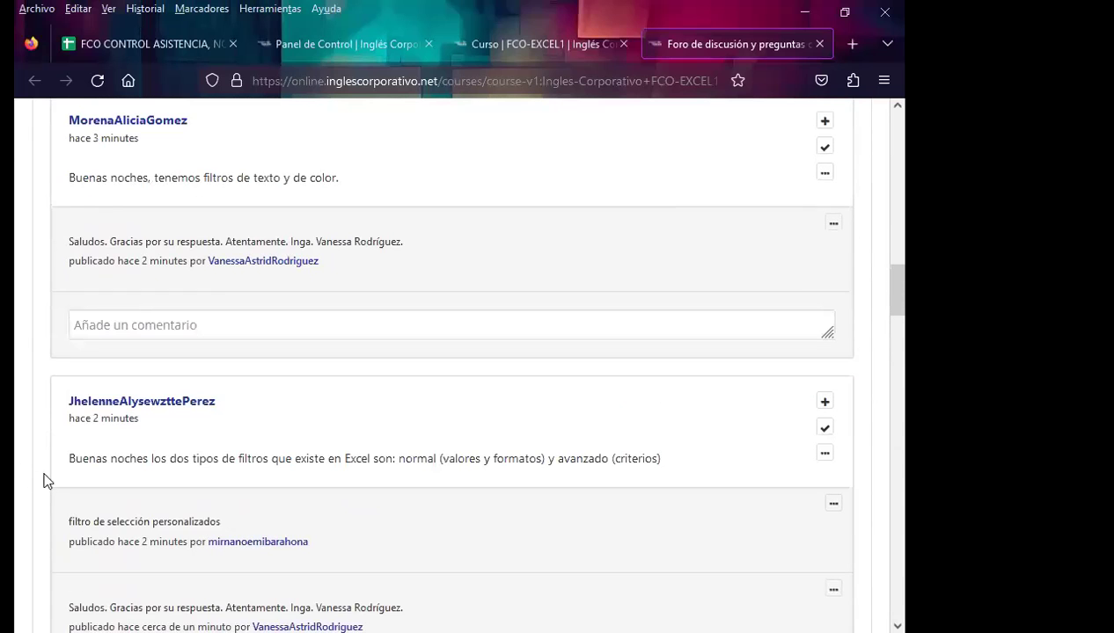
scroll(35, 440, "up", 3)
scroll(512, 405, "up", 3)
scroll(542, 392, "up", 2)
scroll(549, 387, "up", 6)
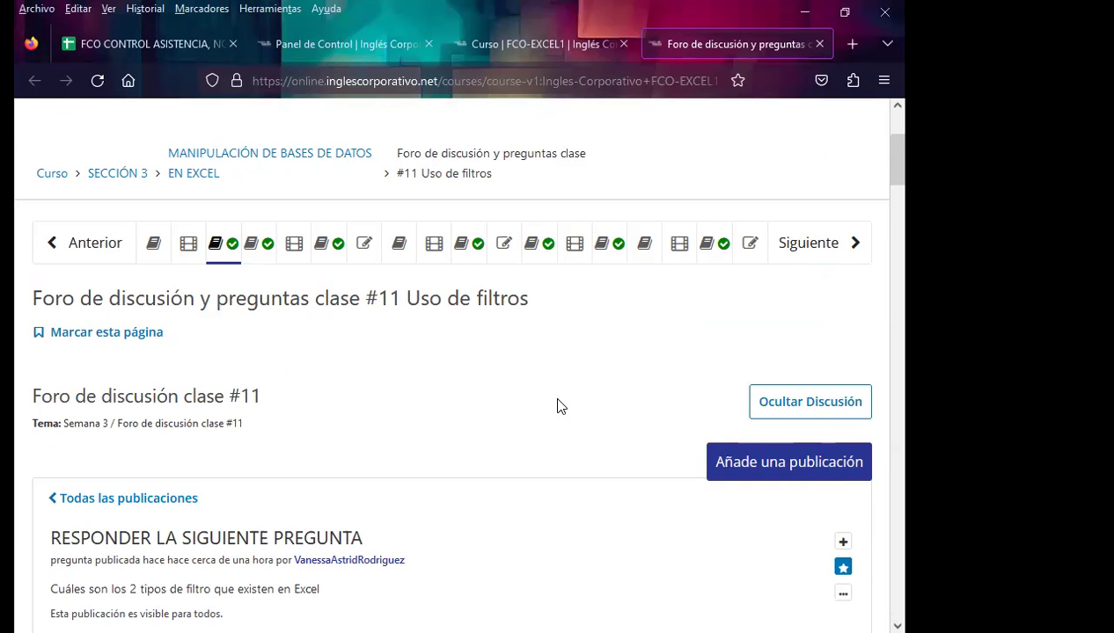
scroll(561, 403, "up", 3)
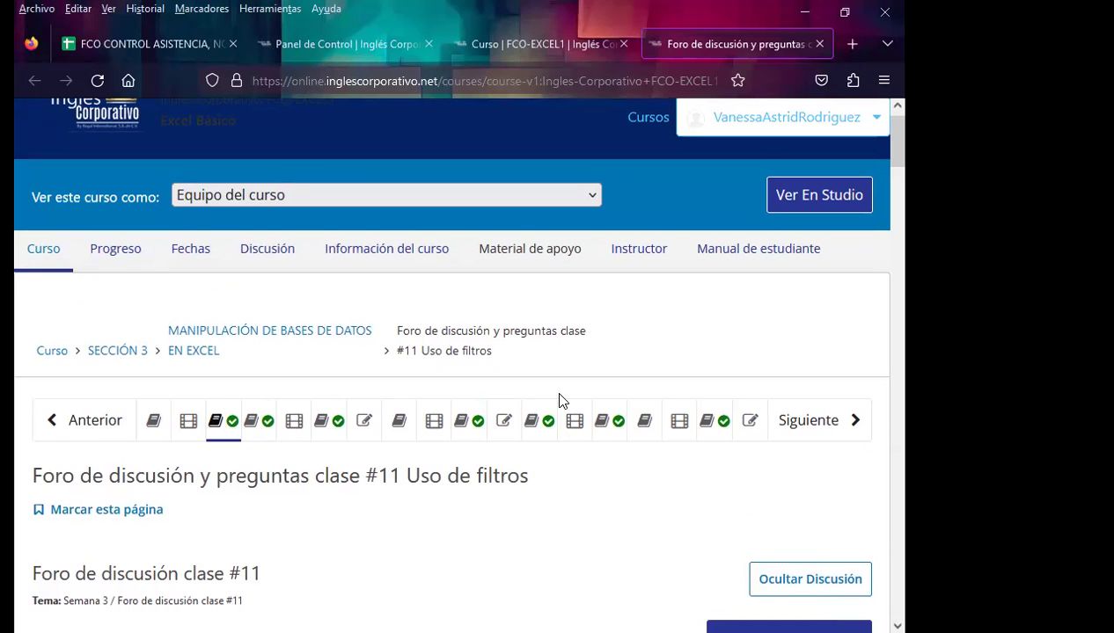
scroll(612, 529, "down", 3)
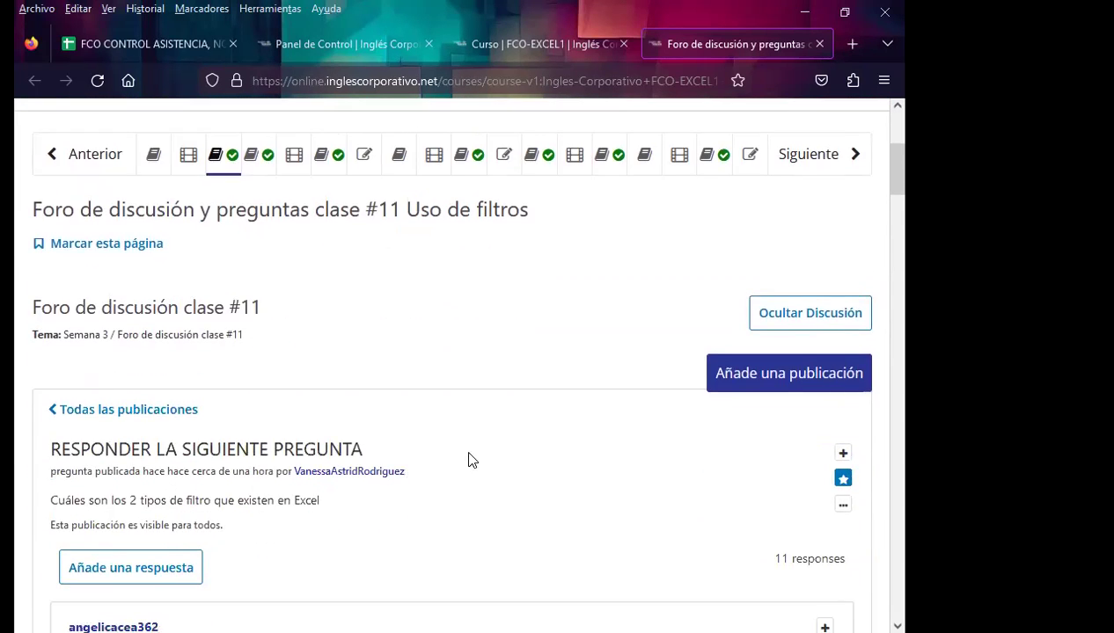
scroll(468, 459, "down", 4)
scroll(480, 458, "down", 1)
scroll(480, 457, "down", 2)
scroll(481, 449, "down", 3)
scroll(482, 449, "down", 2)
scroll(480, 450, "down", 3)
scroll(480, 448, "down", 2)
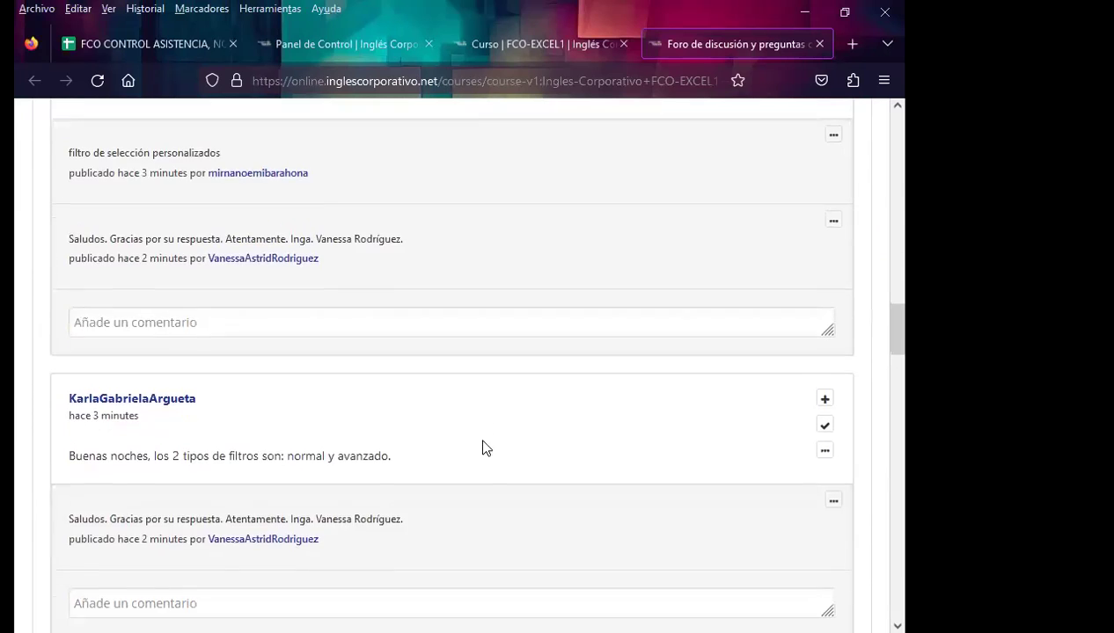
scroll(483, 448, "down", 2)
scroll(504, 438, "down", 3)
scroll(506, 434, "down", 2)
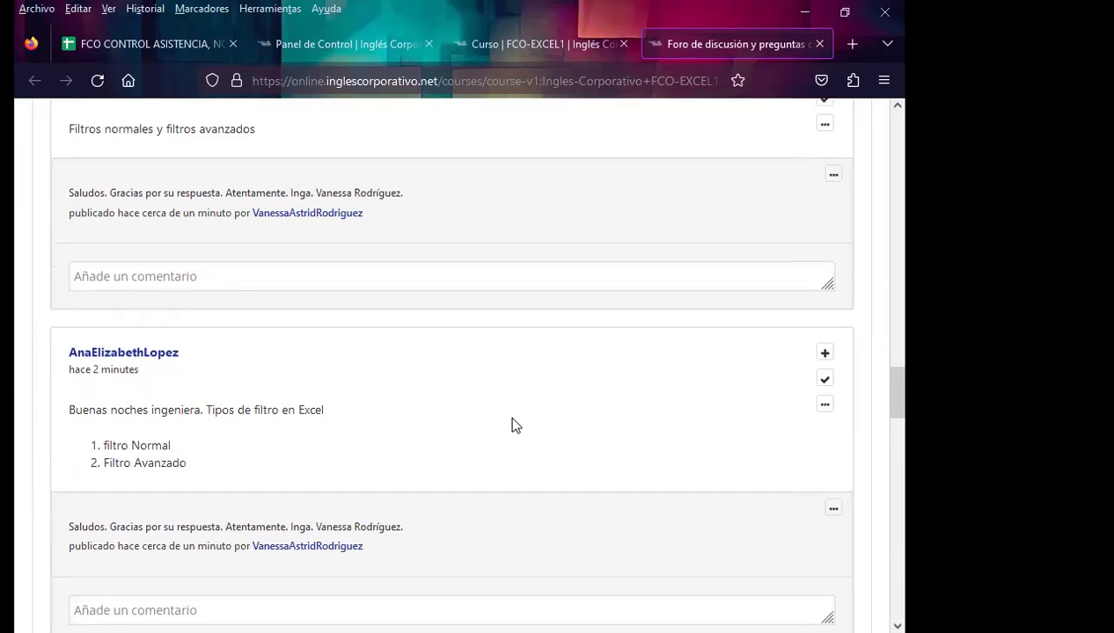
scroll(500, 407, "down", 3)
scroll(494, 431, "down", 4)
scroll(490, 478, "down", 2)
scroll(489, 469, "down", 3)
scroll(489, 470, "down", 2)
scroll(489, 470, "down", 2)
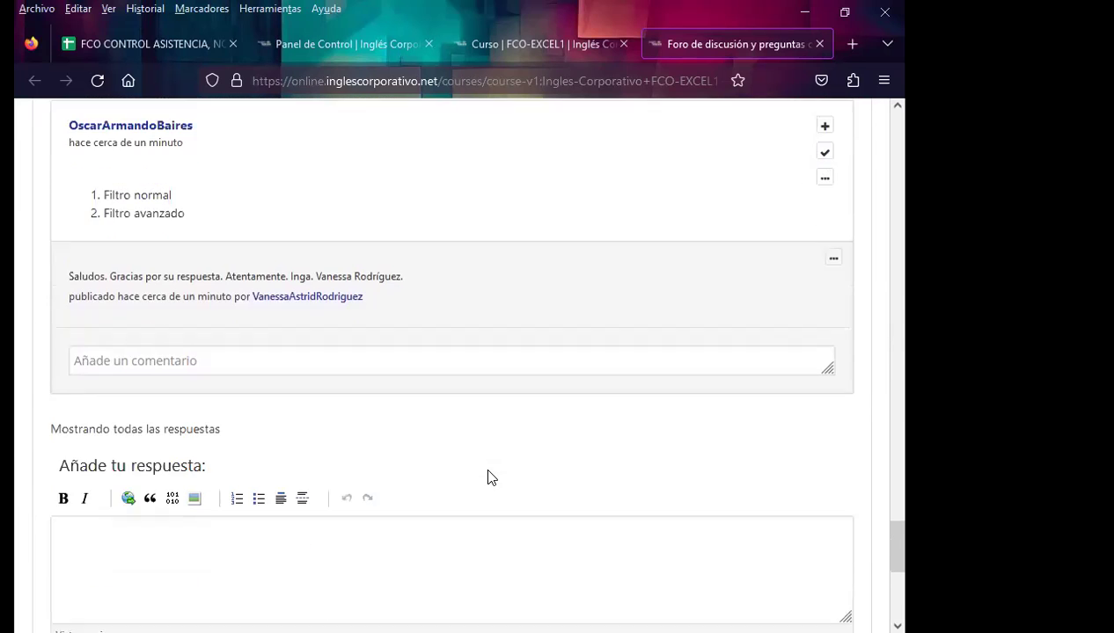
scroll(490, 477, "up", 2)
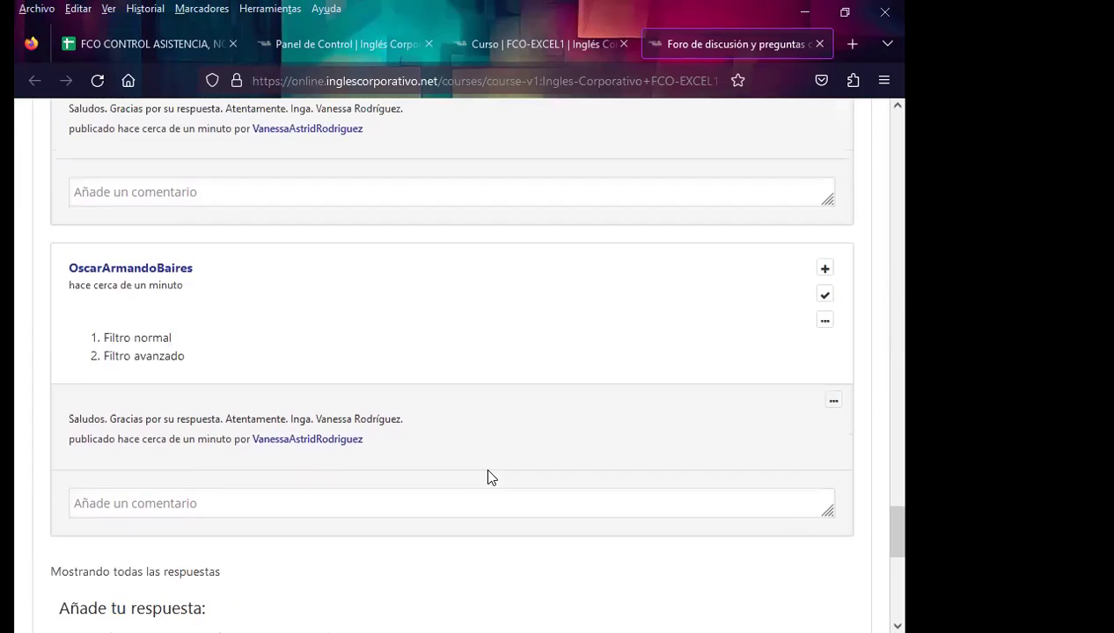
scroll(490, 477, "up", 3)
scroll(490, 478, "up", 3)
scroll(490, 478, "up", 1)
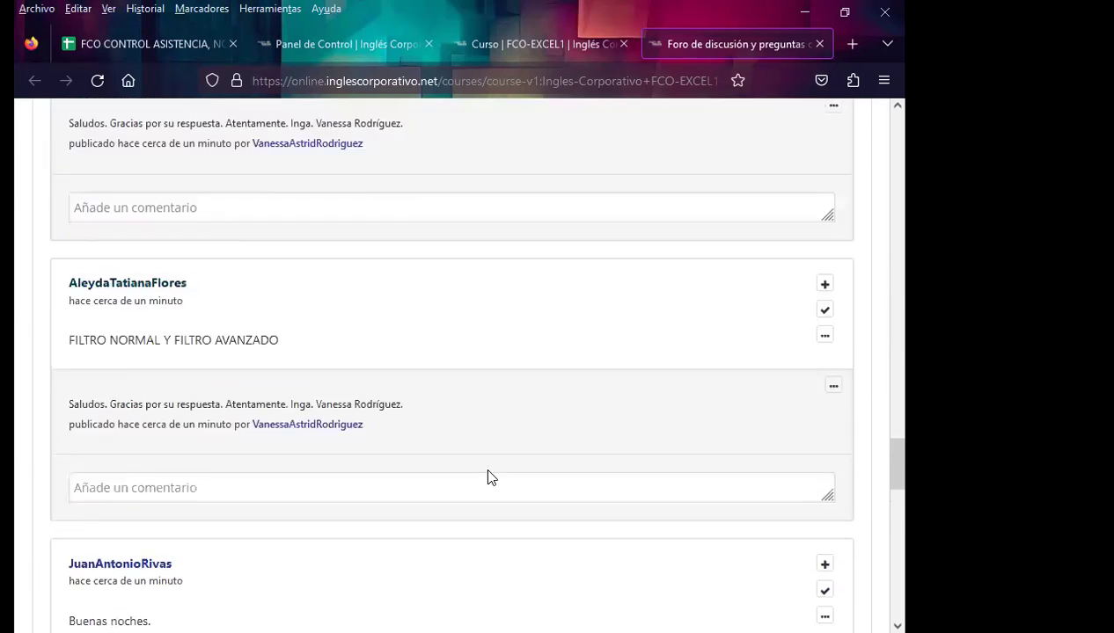
scroll(490, 478, "up", 2)
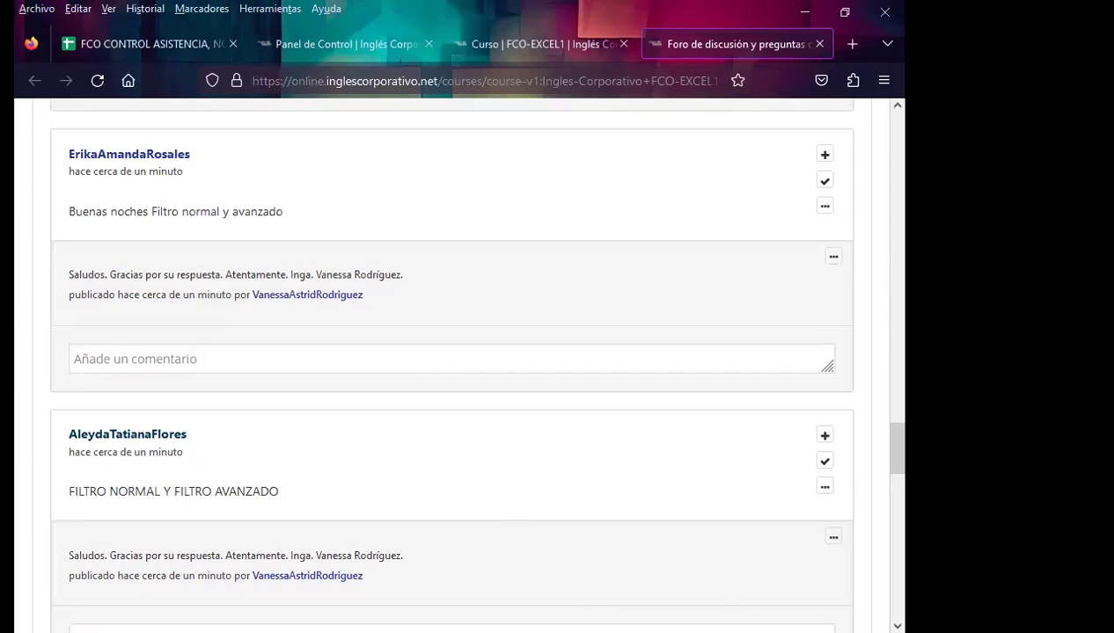
scroll(341, 507, "down", 3)
scroll(352, 504, "down", 1)
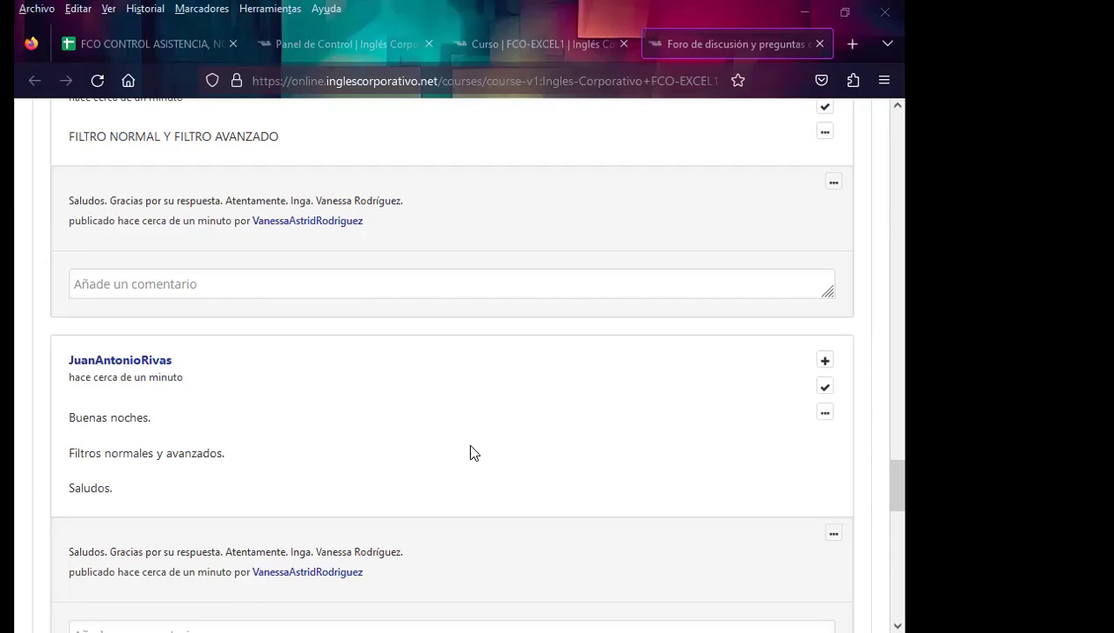
scroll(452, 436, "down", 3)
scroll(454, 434, "up", 5)
scroll(454, 427, "up", 5)
scroll(455, 423, "up", 5)
scroll(455, 422, "up", 5)
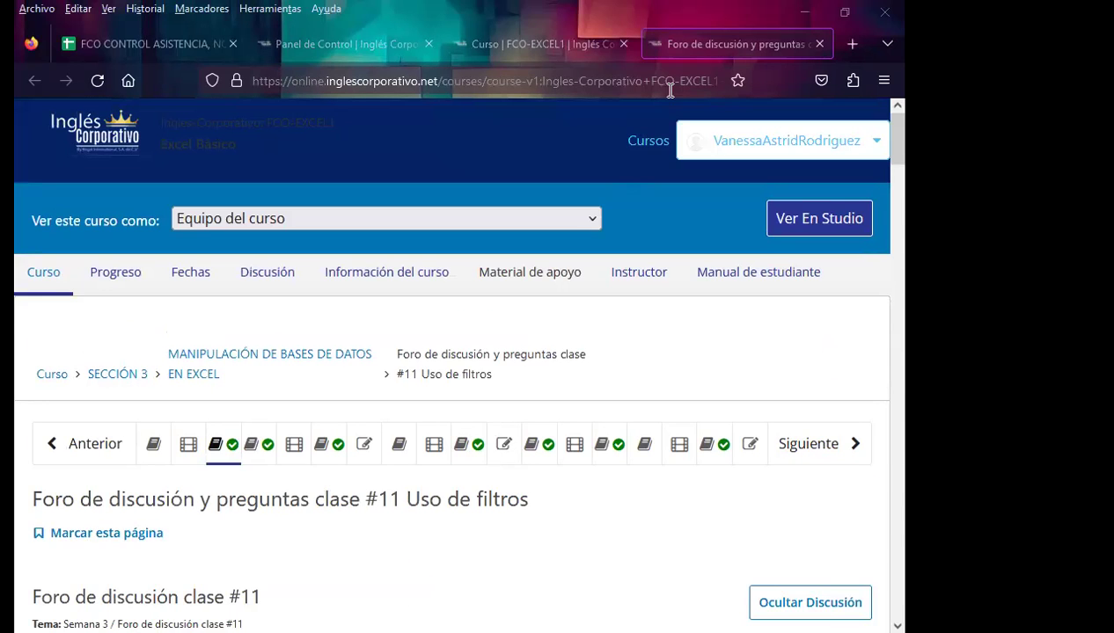
Reload the class #11 forum and open the question thread
left_click(670, 80)
key("Return")
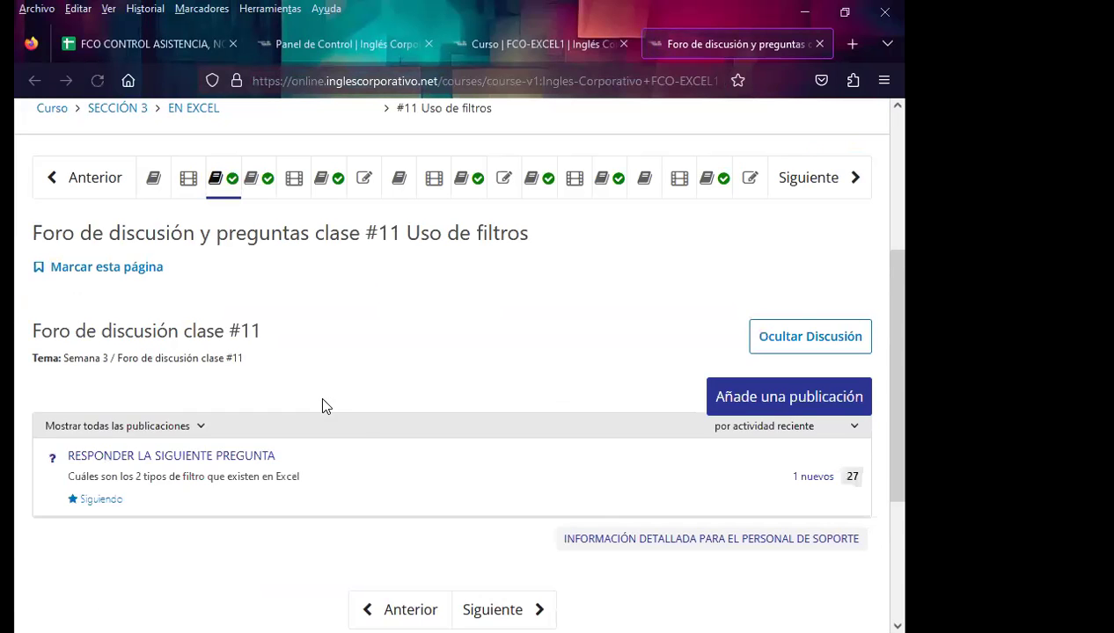
scroll(323, 404, "down", 1)
left_click(810, 393)
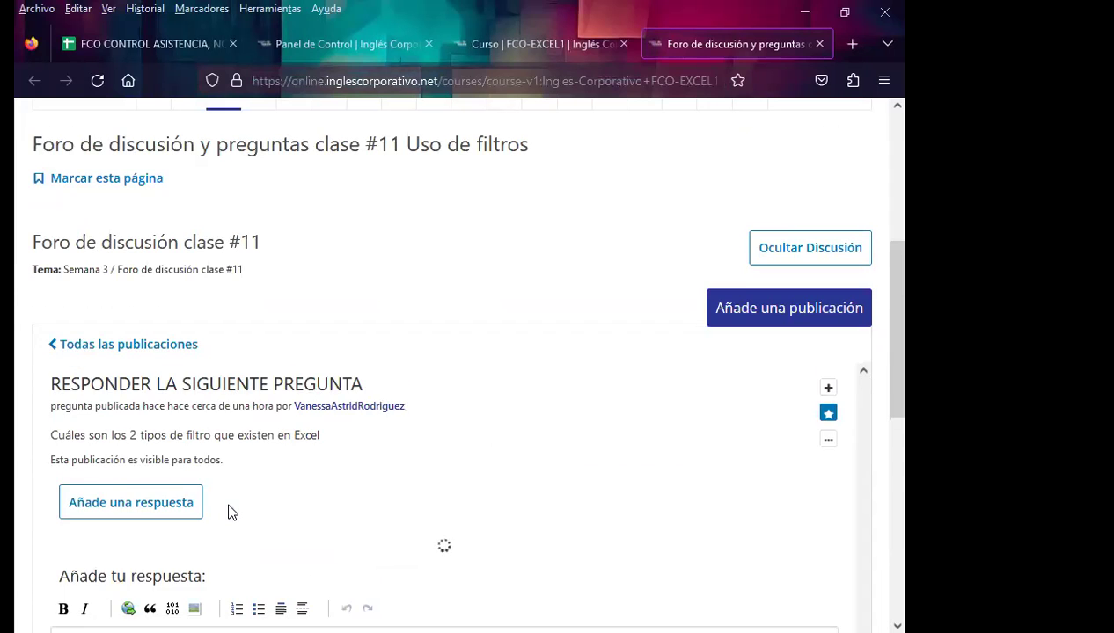
Post the thank-you comment under the 'filtro normal y filtro avanzado' reply near the thread's end
scroll(87, 537, "down", 5)
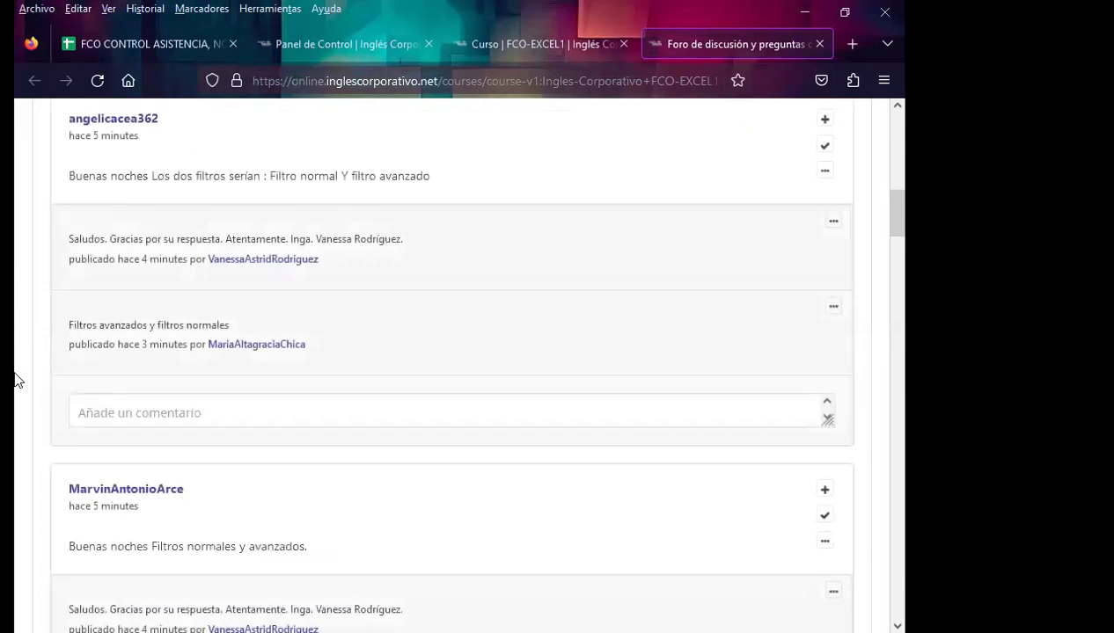
scroll(14, 380, "down", 3)
scroll(14, 380, "down", 3)
scroll(14, 380, "down", 3)
scroll(14, 380, "down", 2)
scroll(15, 380, "down", 3)
scroll(14, 380, "down", 2)
scroll(14, 380, "down", 2)
scroll(14, 380, "down", 2)
scroll(14, 381, "down", 3)
scroll(14, 380, "down", 3)
scroll(14, 380, "down", 3)
scroll(14, 380, "down", 3)
scroll(14, 381, "down", 3)
scroll(14, 380, "down", 2)
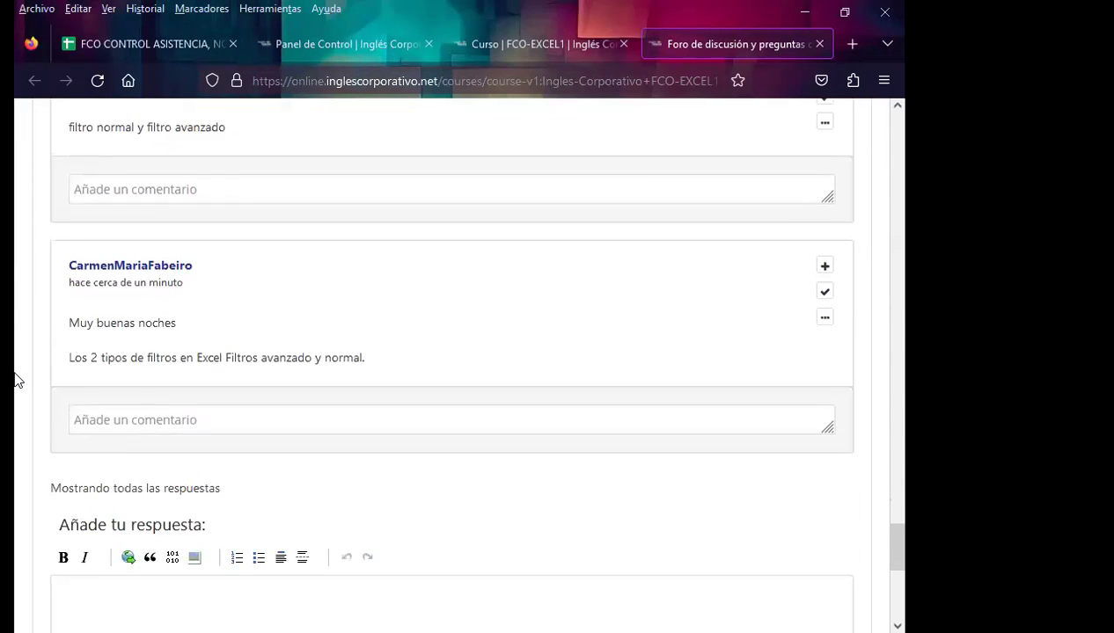
scroll(14, 380, "up", 2)
left_click(116, 370)
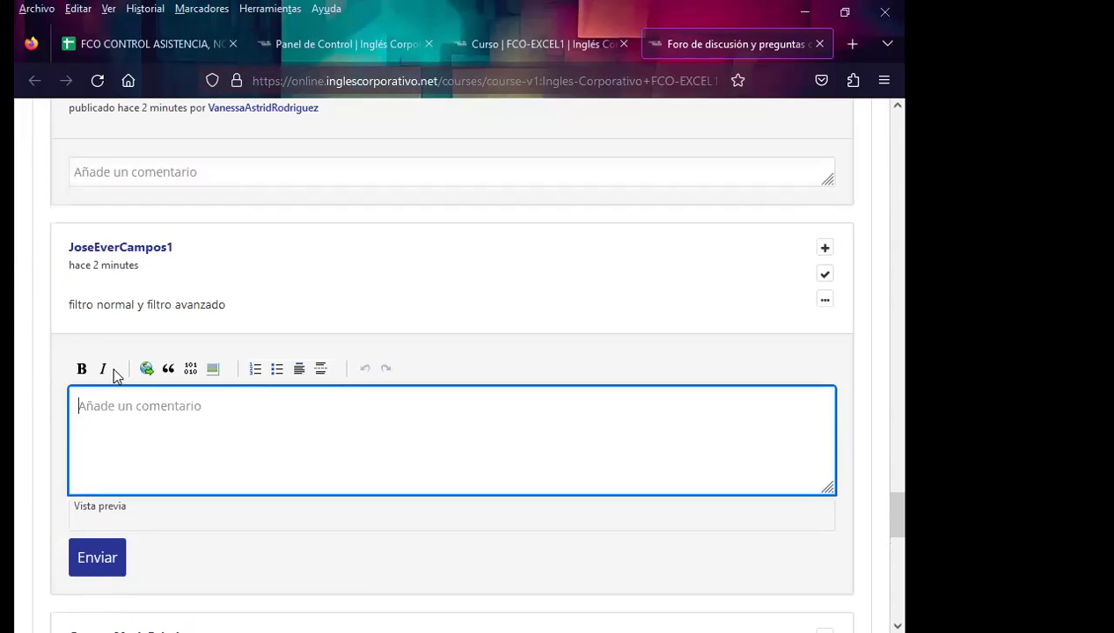
type("Saludos. Gracias por su respuesta.  Atentamente.  Inga. Vanessa Rodríguez.")
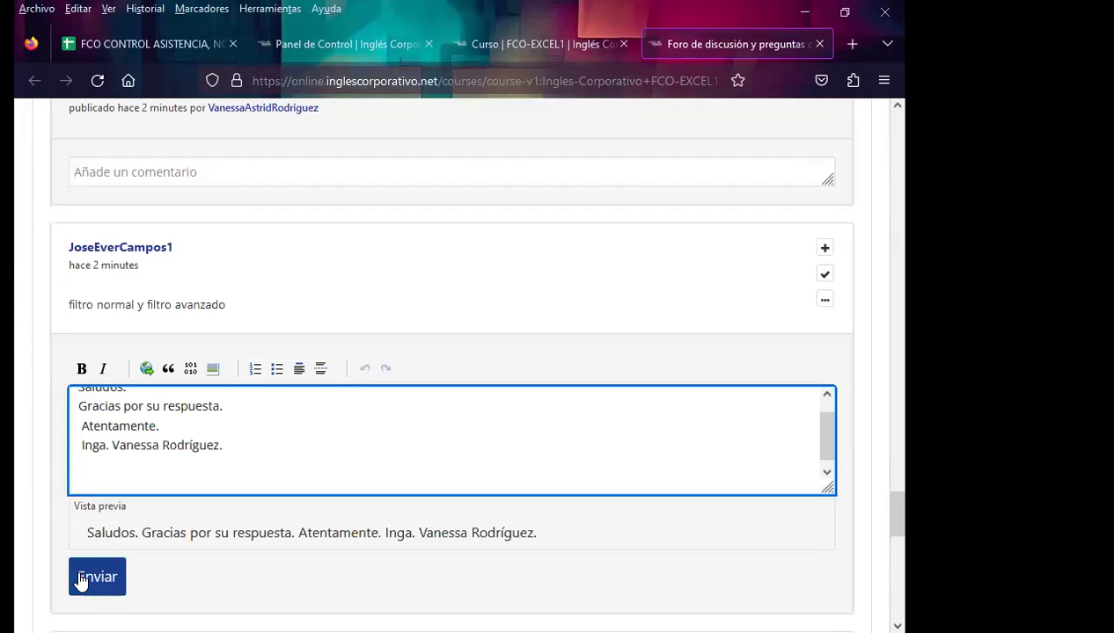
left_click(79, 571)
Post the thank-you comment under the last reply in the thread
scroll(14, 516, "down", 2)
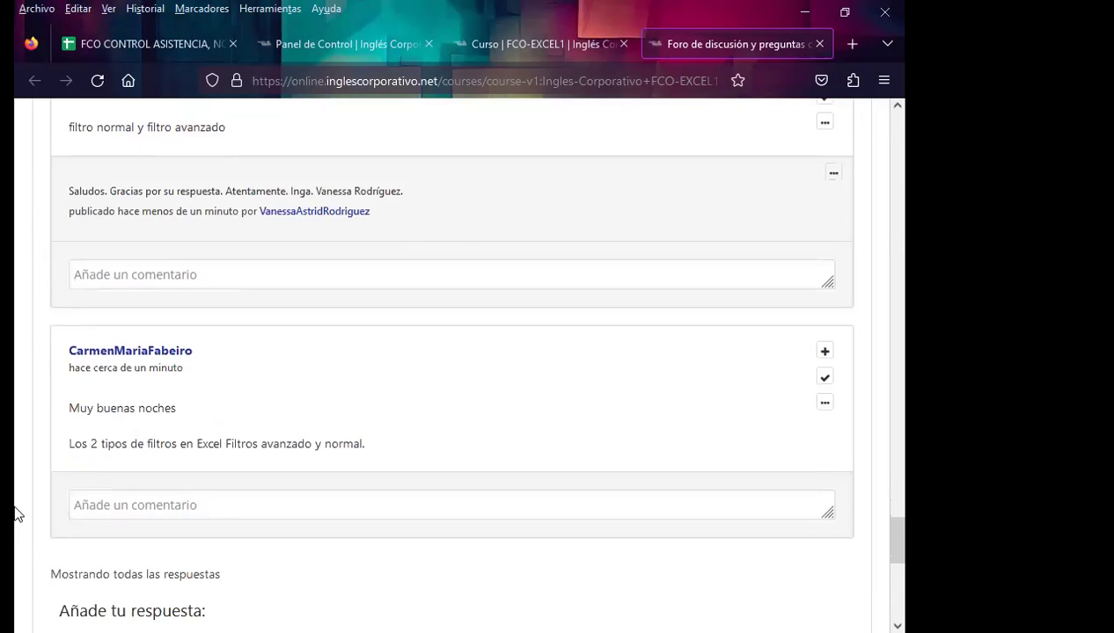
left_click(99, 506)
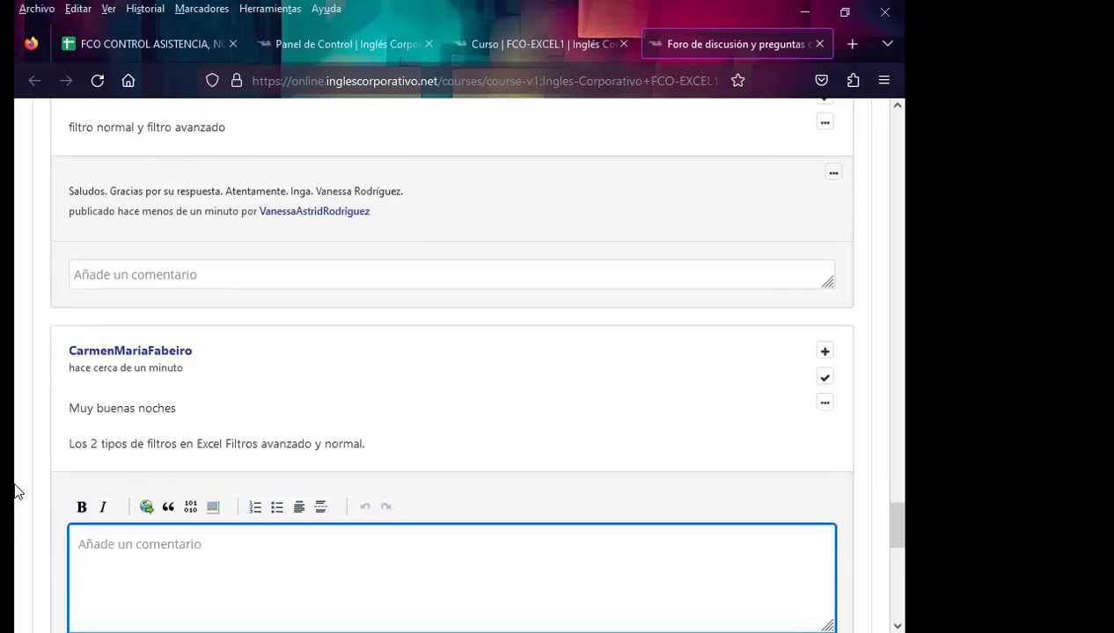
key("ctrl+v")
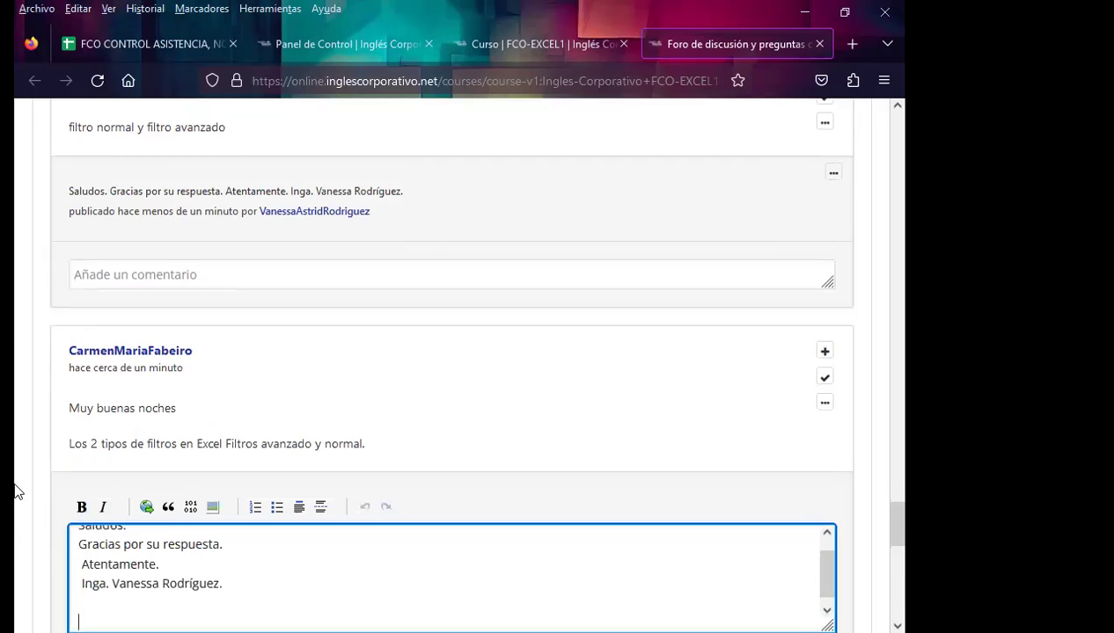
scroll(14, 490, "down", 2)
left_click(94, 542)
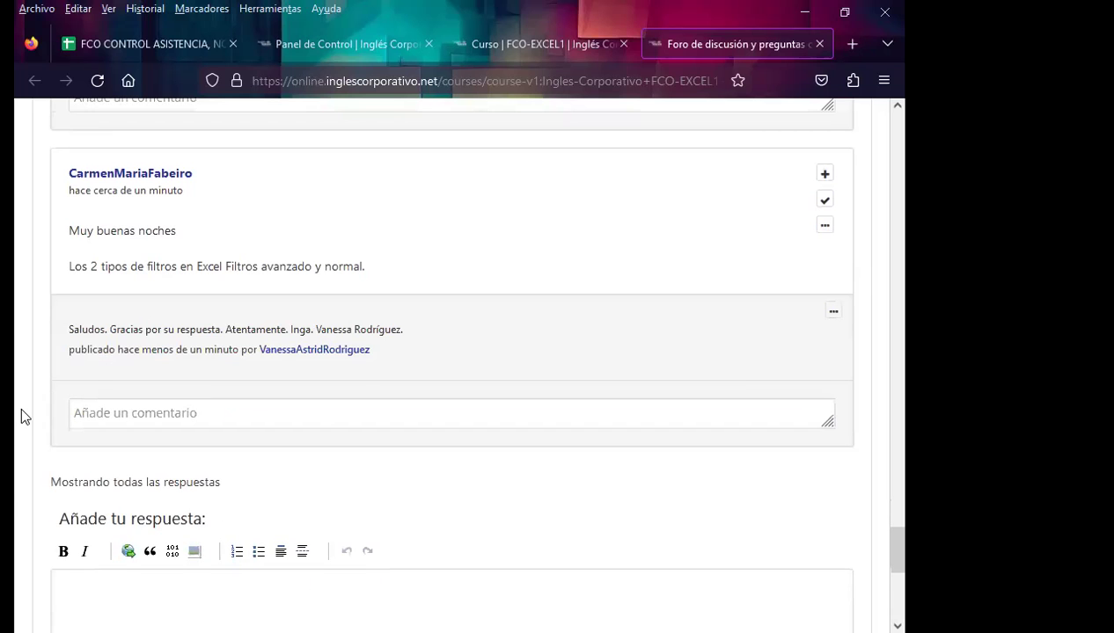
Scroll the Inglés Corporativo class #11 forum to the RESPONDER LA SIGUIENTE PREGUNTA thread, now showing 29
scroll(21, 404, "up", 1)
scroll(21, 405, "up", 2)
scroll(21, 405, "up", 2)
scroll(21, 404, "up", 4)
scroll(22, 405, "up", 2)
scroll(21, 405, "up", 5)
scroll(23, 404, "up", 5)
scroll(23, 404, "up", 3)
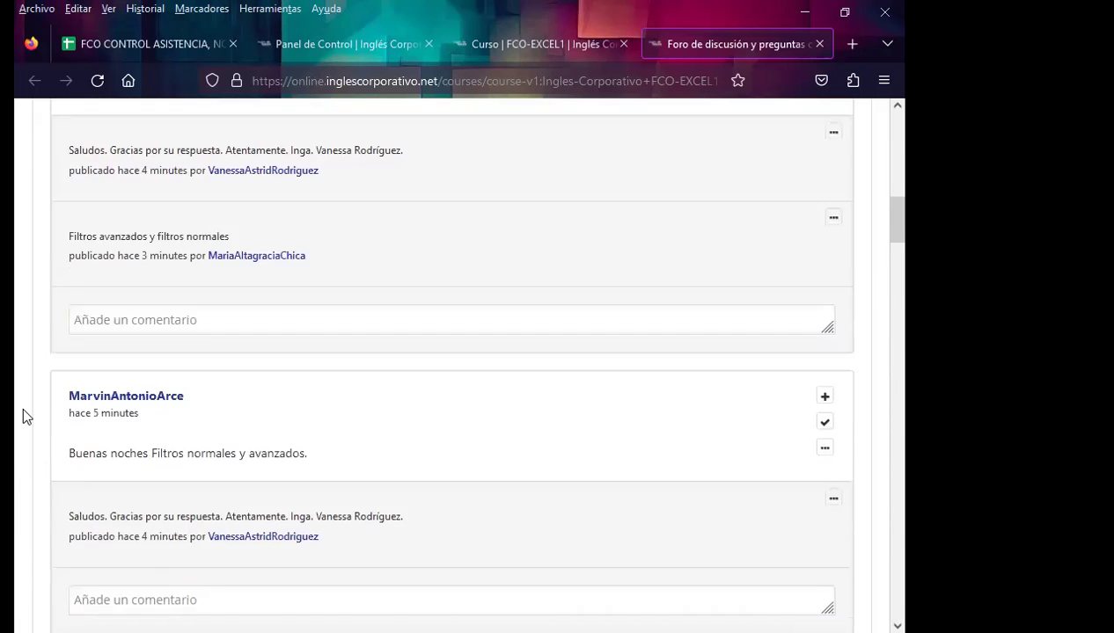
scroll(22, 409, "up", 5)
scroll(281, 423, "down", 2)
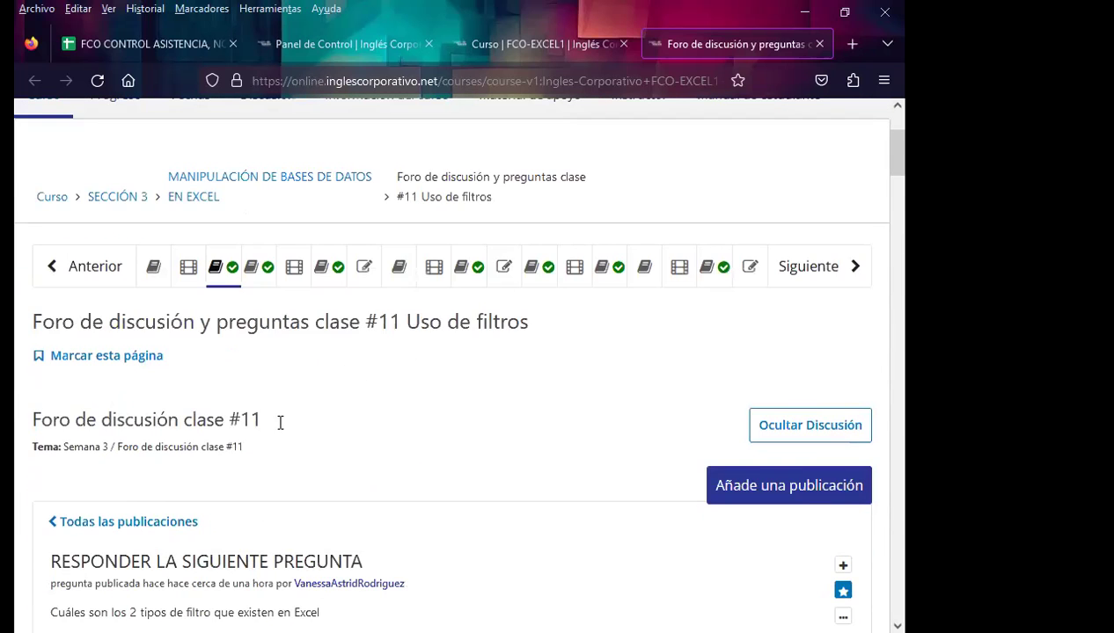
scroll(495, 440, "down", 1)
scroll(495, 440, "down", 1)
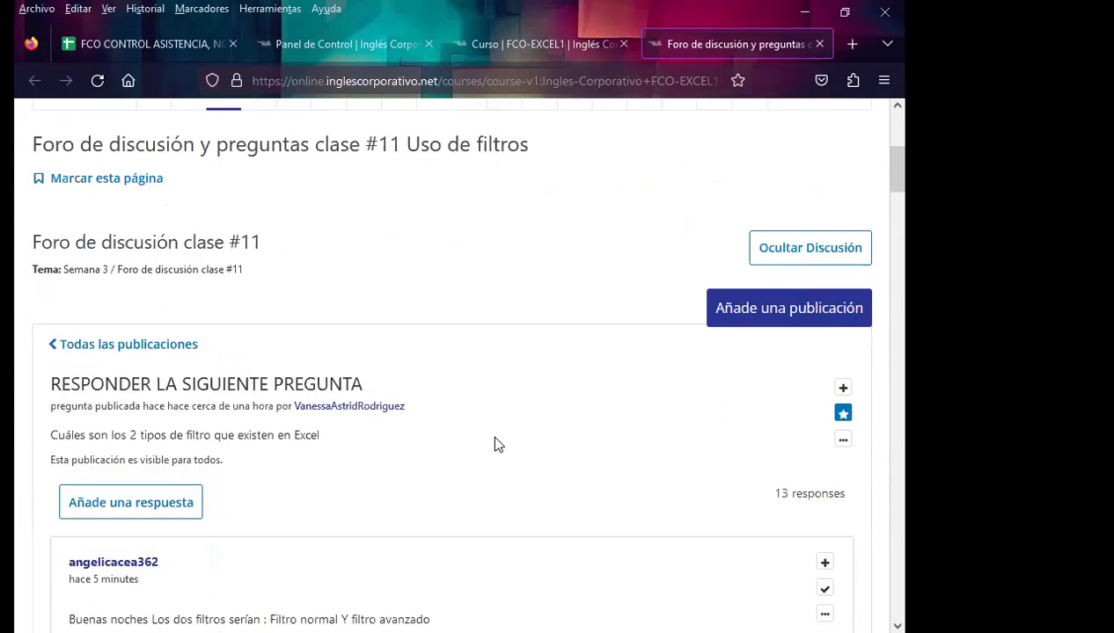
scroll(497, 444, "down", 1)
scroll(494, 444, "down", 2)
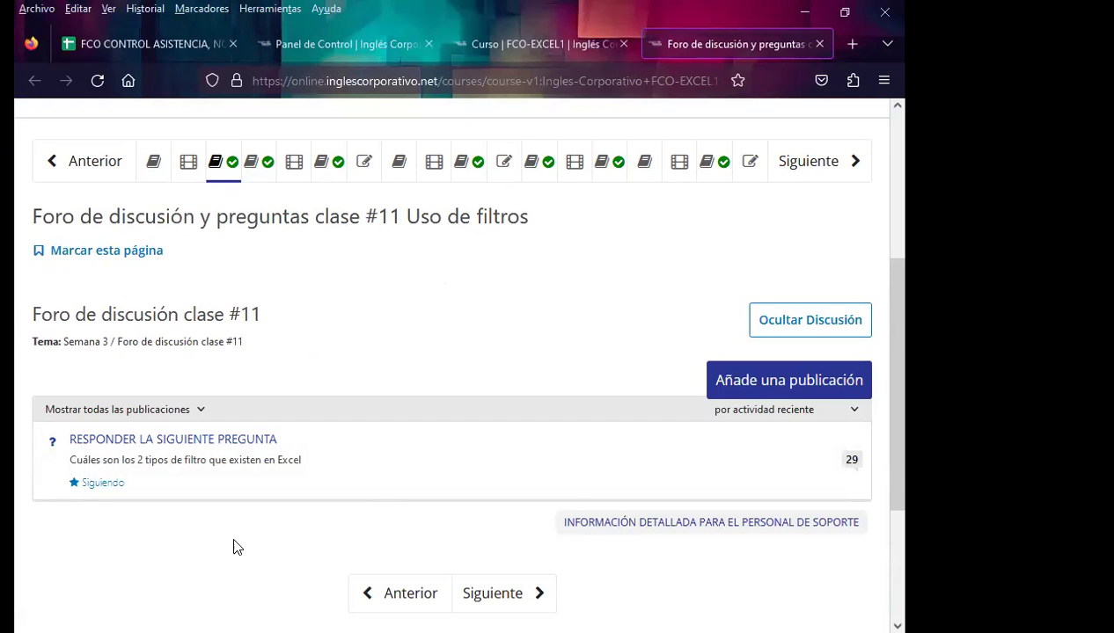
scroll(231, 541, "down", 2)
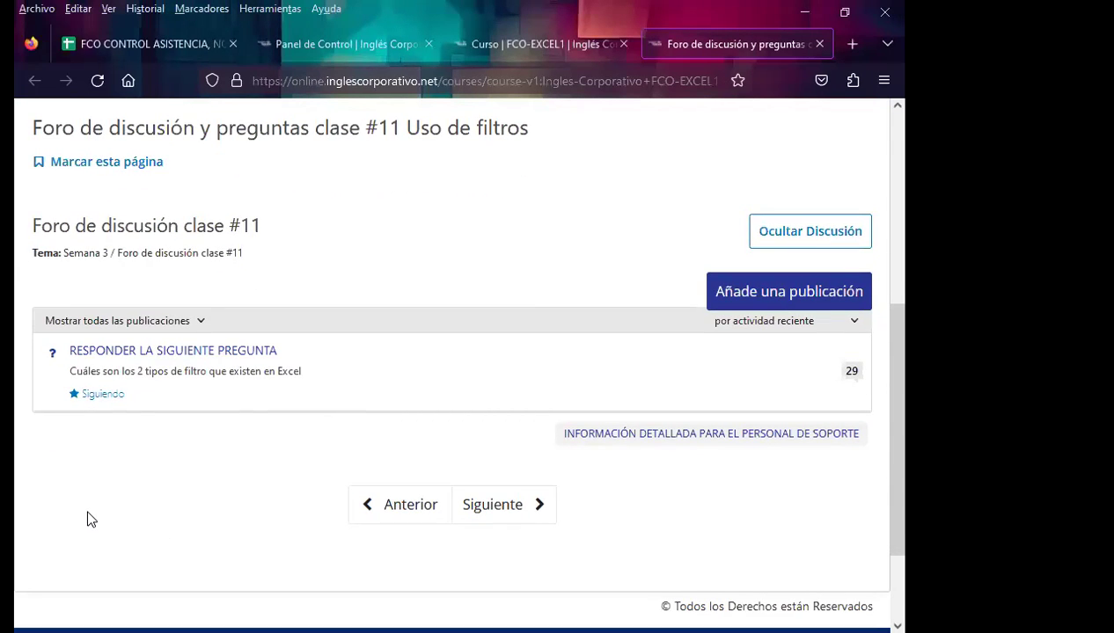
scroll(87, 519, "up", 2)
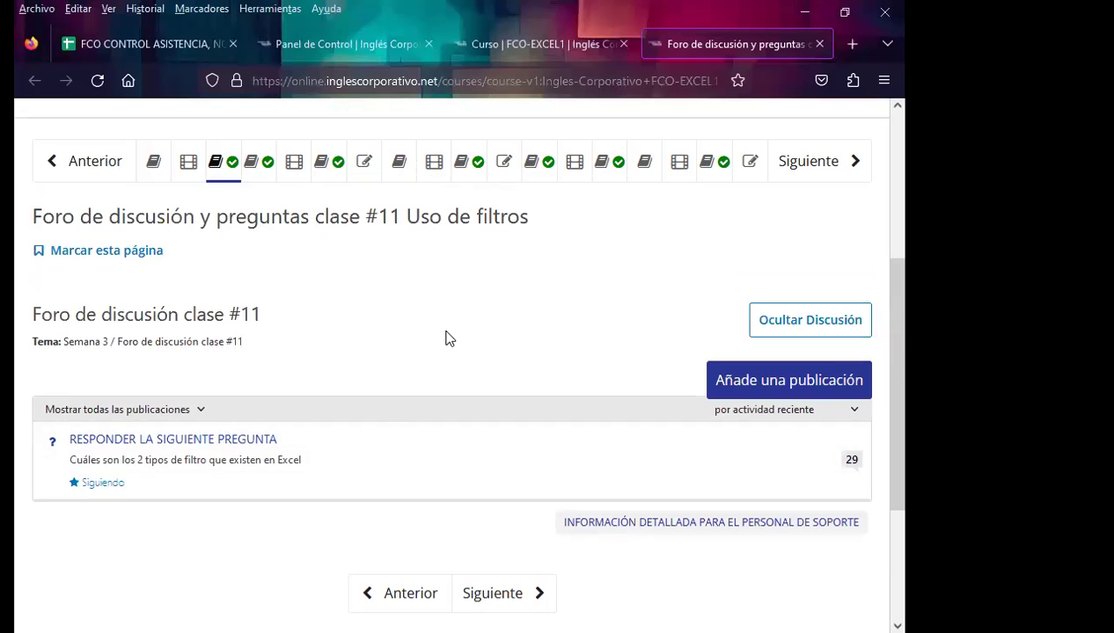